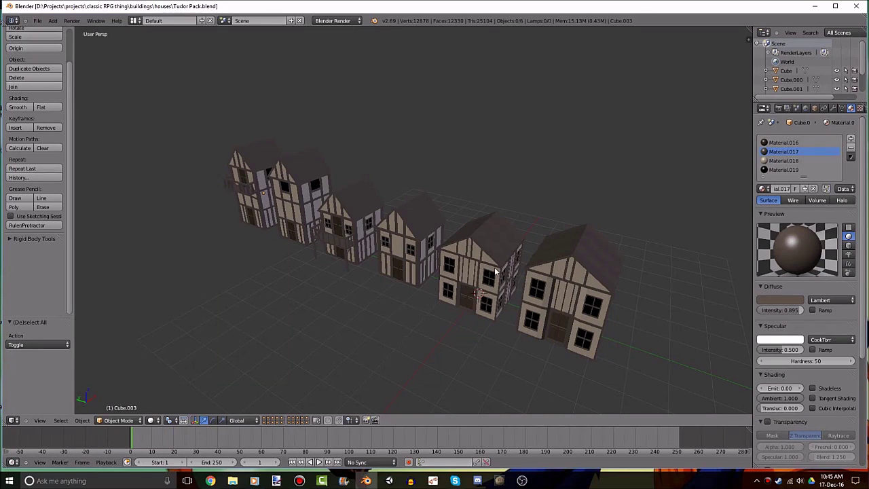
Orbit and zoom over the six Tudor houses, then select the house second from the right.
middle_drag(499, 307, 531, 296)
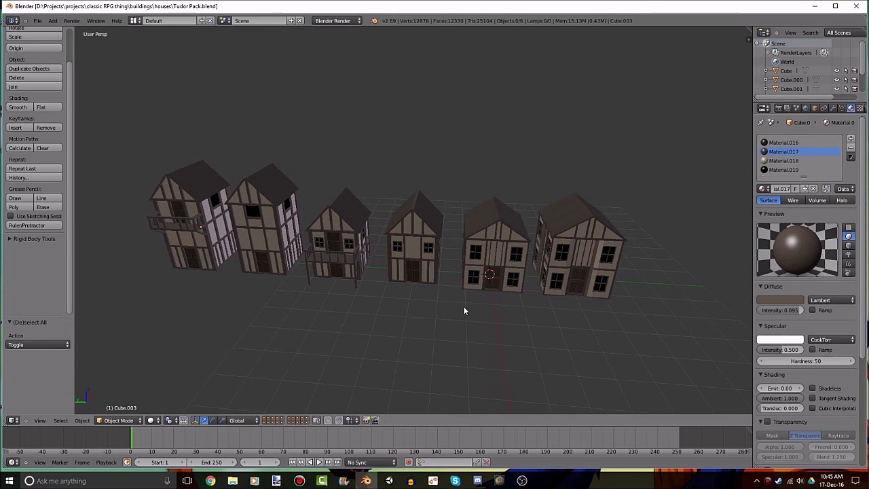
mouse_move(465, 311)
middle_down()
mouse_move(499, 291)
mouse_move(522, 298)
mouse_move(551, 288)
mouse_move(456, 281)
middle_up()
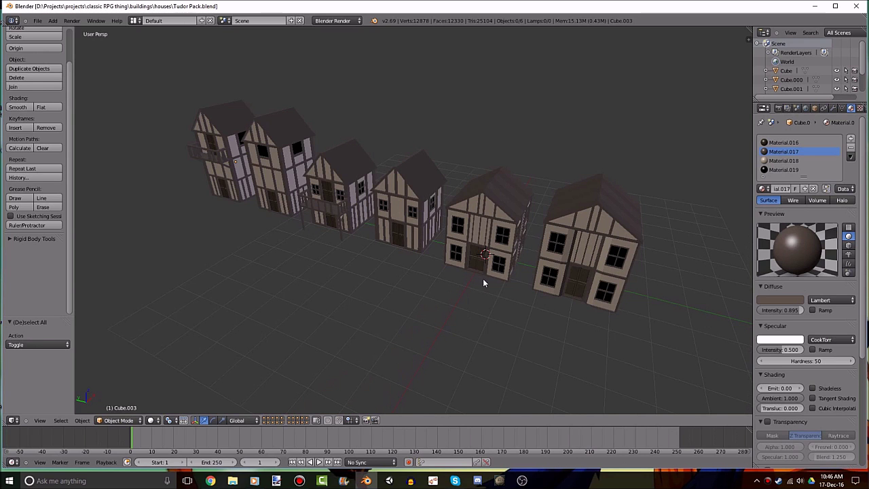
mouse_move(483, 280)
middle_down()
mouse_move(501, 299)
mouse_move(456, 258)
mouse_move(448, 269)
mouse_move(459, 280)
mouse_move(437, 250)
mouse_move(656, 279)
middle_up()
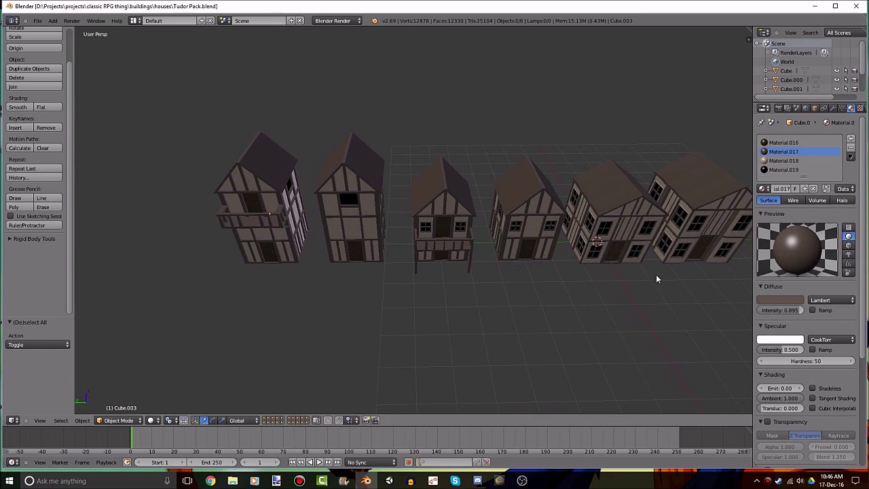
mouse_move(685, 315)
middle_down()
mouse_move(574, 297)
mouse_move(610, 322)
mouse_move(578, 287)
mouse_move(584, 256)
mouse_move(632, 237)
mouse_move(428, 251)
mouse_move(641, 258)
middle_up()
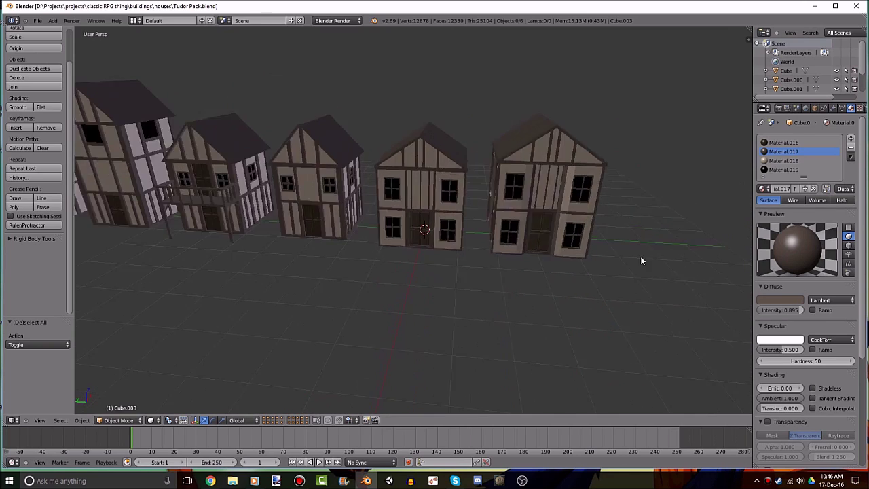
scroll(597, 249, up, 4)
right_click(615, 249)
right_click(421, 170)
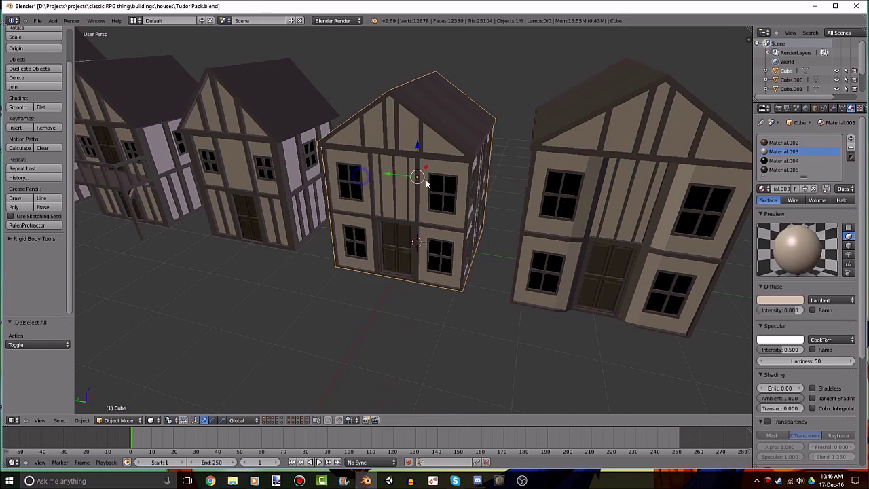
middle_drag(422, 171, 612, 200)
right_click(612, 199)
scroll(538, 224, up, 3)
mouse_move(538, 221)
middle_down()
mouse_move(543, 236)
mouse_move(546, 221)
mouse_move(638, 179)
mouse_move(505, 197)
mouse_move(484, 209)
mouse_move(491, 206)
mouse_move(440, 203)
mouse_move(441, 235)
mouse_move(535, 248)
mouse_move(340, 168)
mouse_move(421, 164)
mouse_move(480, 236)
middle_up()
right_click(504, 197)
scroll(442, 264, up, 4)
scroll(470, 235, down, 4)
mouse_move(664, 182)
middle_down()
mouse_move(604, 221)
mouse_move(495, 242)
mouse_move(268, 241)
mouse_move(440, 126)
middle_up()
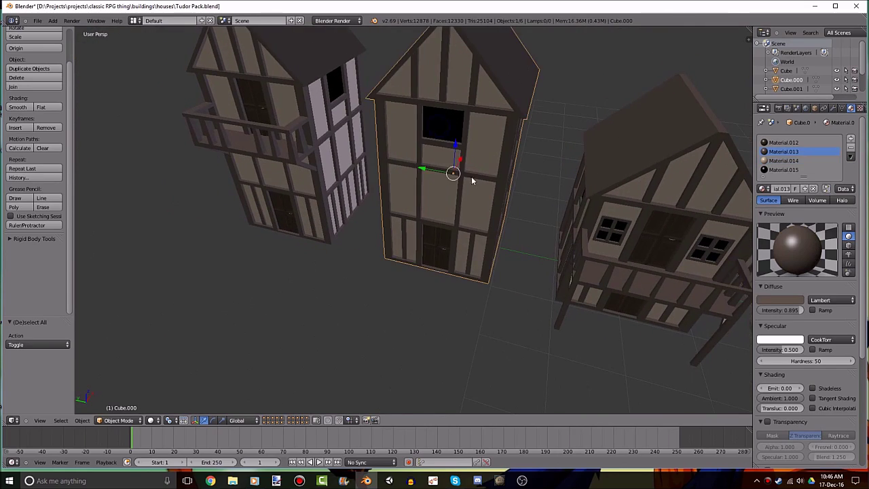
middle_drag(471, 176, 506, 165)
mouse_move(441, 126)
middle_down()
mouse_move(394, 145)
mouse_move(493, 142)
mouse_move(439, 171)
mouse_move(456, 141)
mouse_move(455, 103)
middle_up()
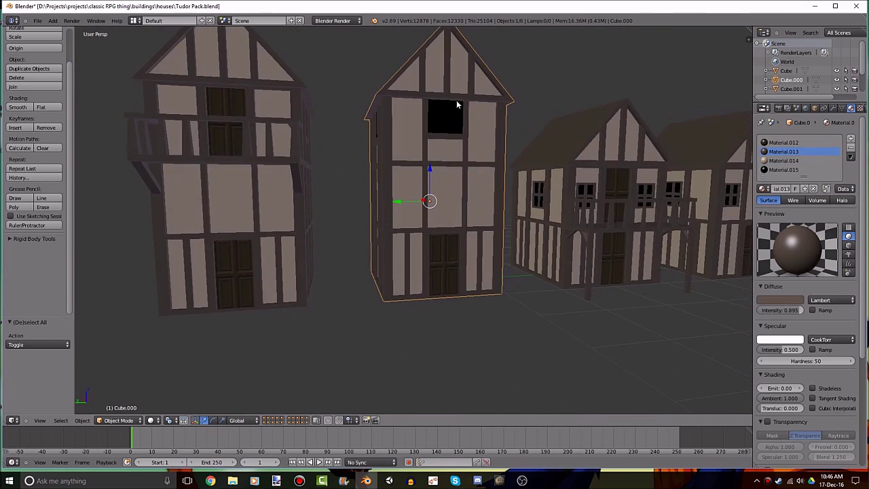
scroll(449, 129, up, 4)
scroll(435, 224, up, 3)
mouse_move(425, 285)
middle_down()
mouse_move(429, 257)
mouse_move(535, 264)
middle_up()
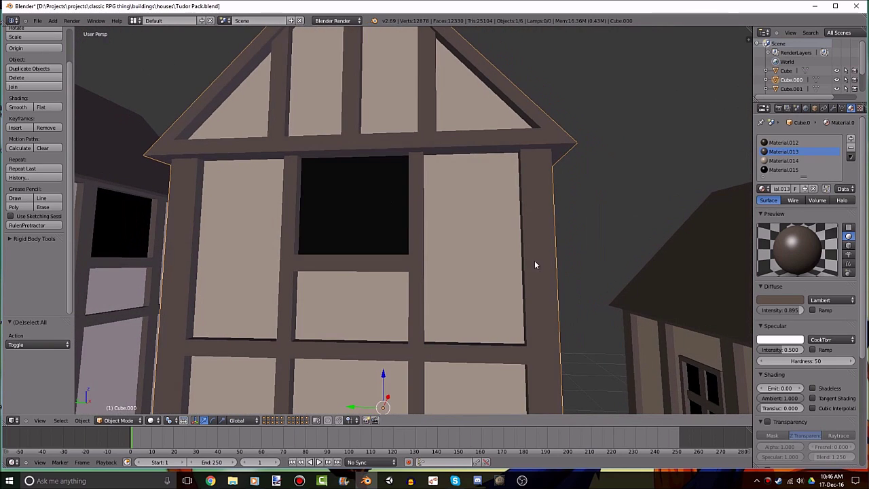
scroll(386, 186, down, 5)
middle_drag(388, 194, 290, 169)
right_click(291, 169)
scroll(312, 194, up, 2)
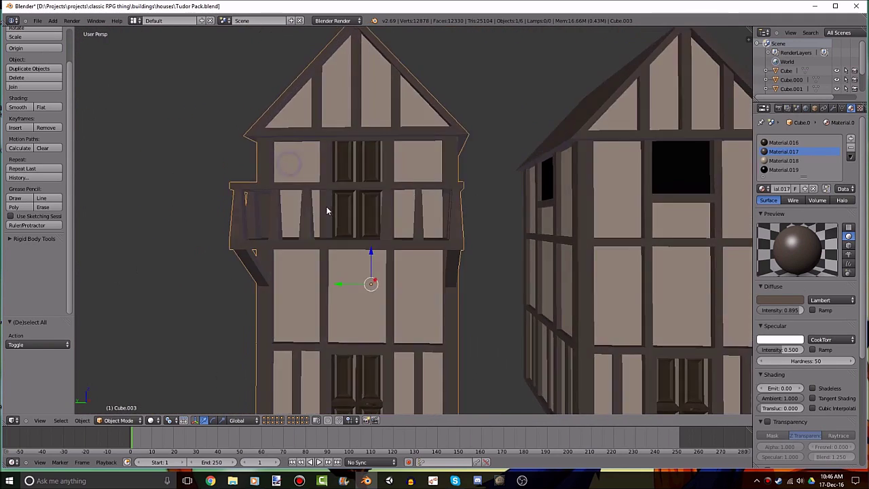
scroll(343, 204, up, 2)
middle_drag(360, 202, 487, 143)
key(KP_Decimal)
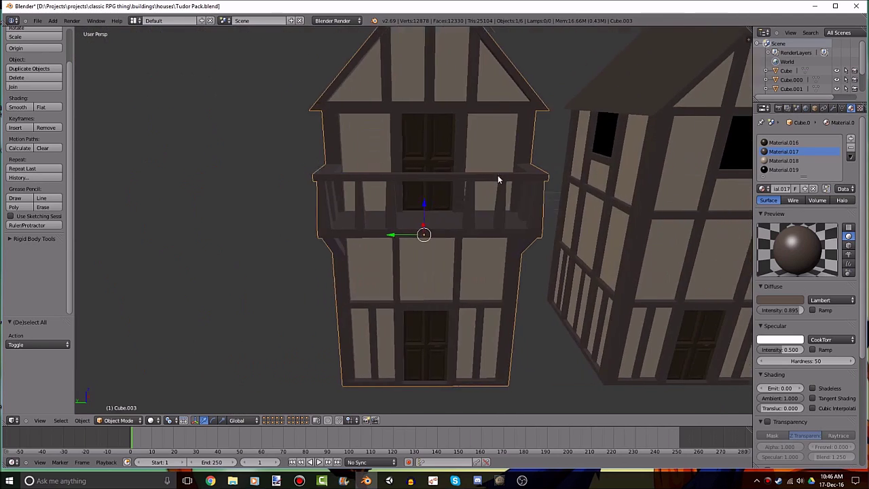
mouse_move(497, 175)
middle_down()
mouse_move(421, 161)
mouse_move(504, 204)
middle_up()
scroll(385, 160, up, 2)
scroll(385, 160, down, 2)
scroll(385, 160, down, 2)
scroll(407, 176, down, 3)
scroll(392, 190, up, 2)
right_click(392, 191)
middle_drag(392, 191, 495, 222)
key(KP_Decimal)
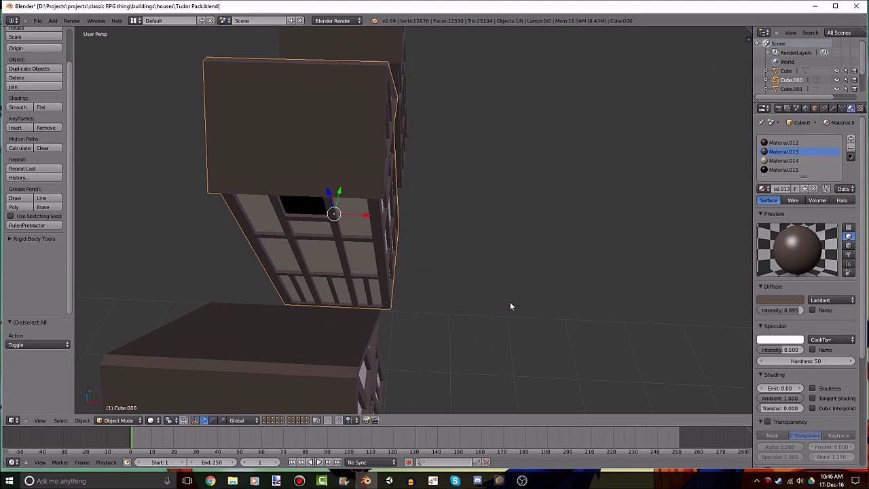
key(a)
scroll(450, 209, down, 4)
mouse_move(481, 210)
middle_down()
mouse_move(382, 178)
mouse_move(490, 180)
mouse_move(448, 182)
mouse_move(502, 195)
mouse_move(428, 195)
mouse_move(516, 175)
middle_up()
scroll(448, 182, up, 3)
scroll(487, 187, down, 4)
scroll(487, 187, up, 2)
scroll(495, 176, up, 2)
scroll(515, 175, up, 1)
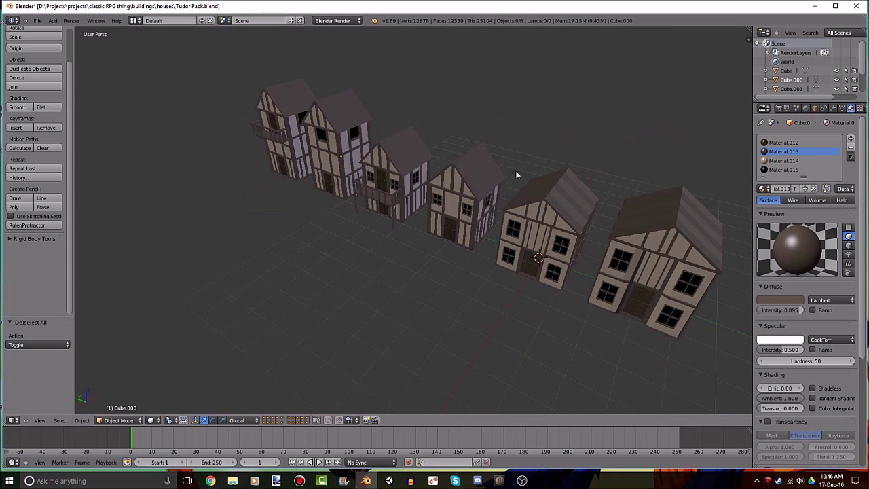
mouse_move(517, 214)
middle_down()
mouse_move(595, 50)
mouse_move(645, 66)
middle_up()
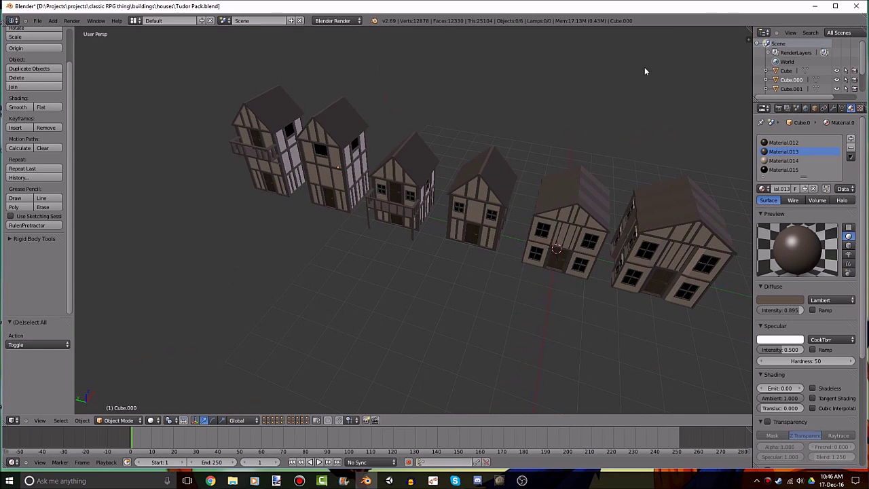
scroll(435, 93, down, 5)
mouse_move(435, 93)
middle_down()
mouse_move(477, 91)
mouse_move(471, 120)
mouse_move(490, 178)
mouse_move(514, 170)
mouse_move(592, 190)
middle_up()
scroll(523, 230, up, 3)
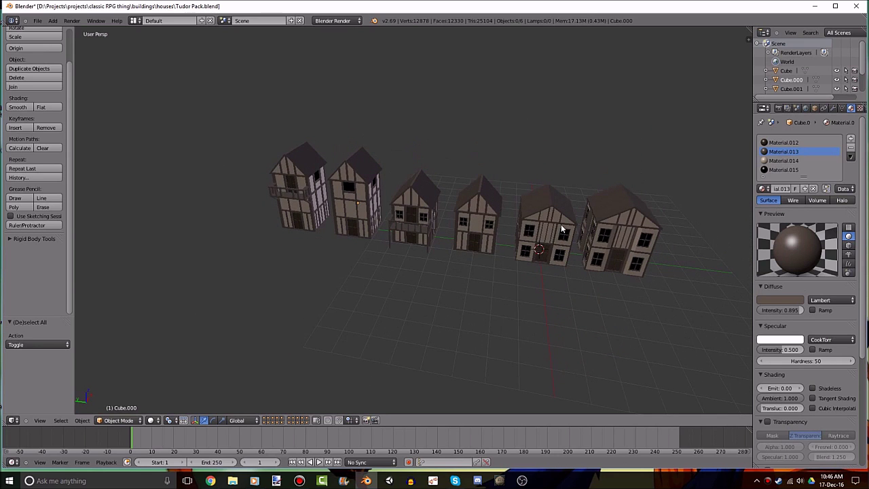
shift+middle_drag(561, 229, 559, 256)
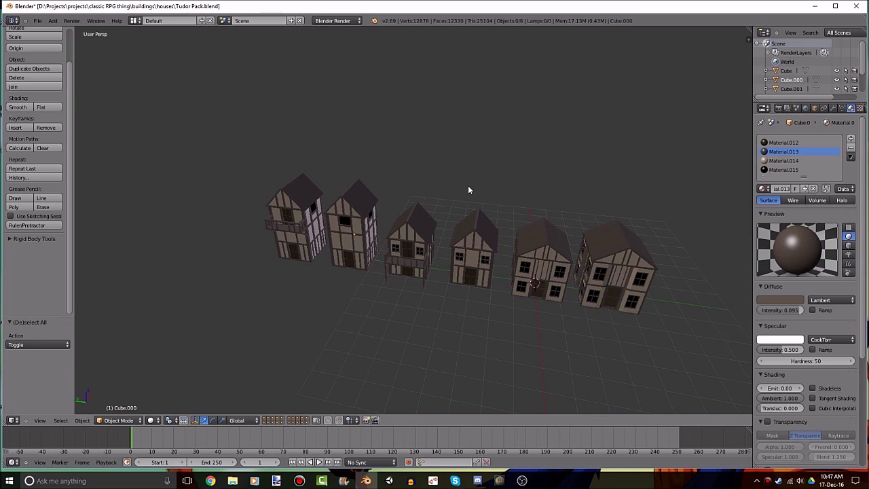
mouse_move(468, 190)
middle_down()
mouse_move(483, 193)
mouse_move(457, 196)
middle_up()
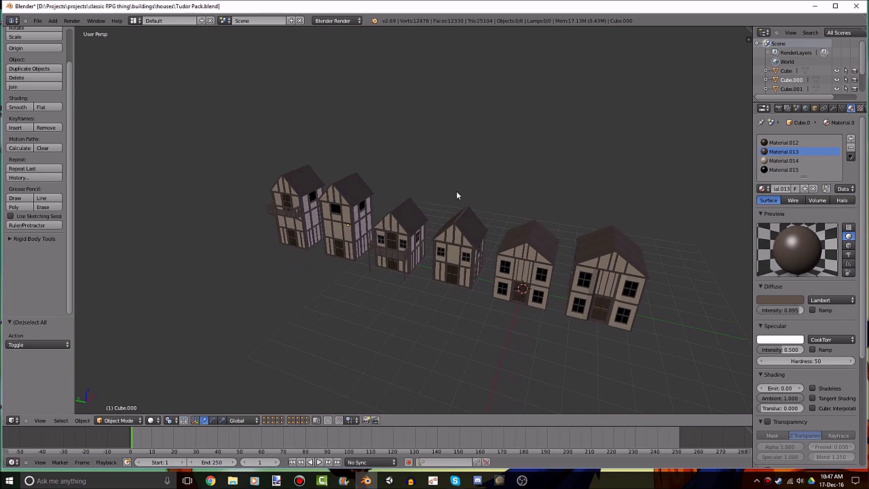
middle_drag(481, 232, 526, 206)
right_click(513, 237)
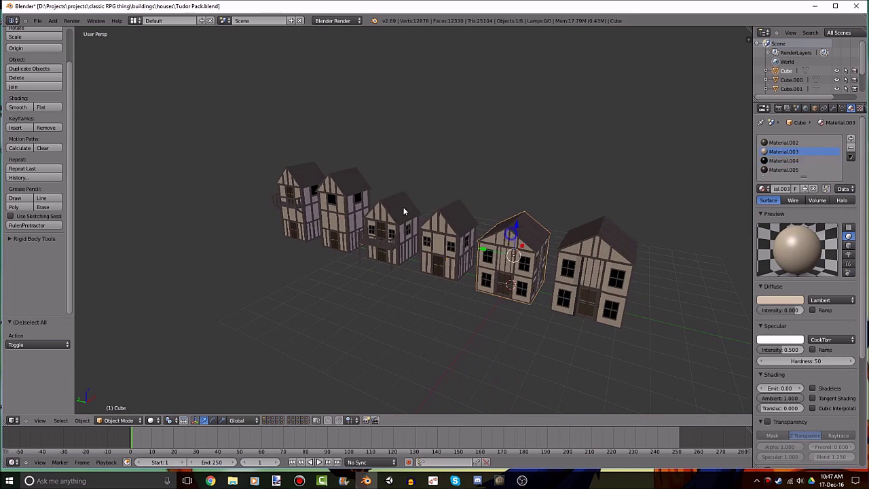
right_click(363, 191)
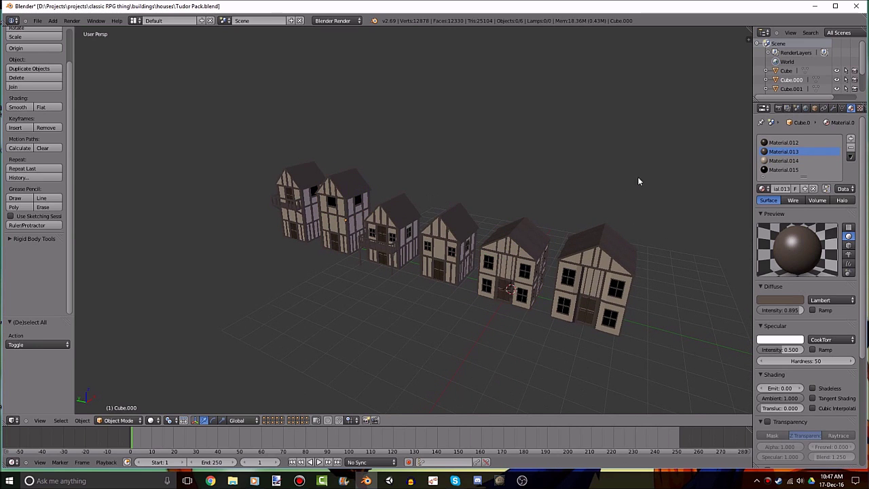
mouse_move(637, 182)
middle_down()
mouse_move(599, 173)
mouse_move(642, 213)
mouse_move(401, 213)
middle_up()
right_drag(401, 213, 435, 151)
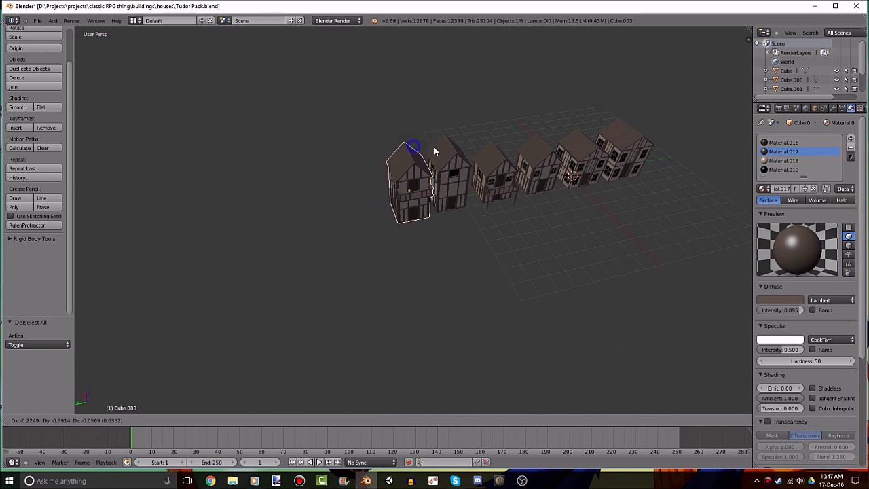
key(y)
click(487, 156)
right_click(462, 160)
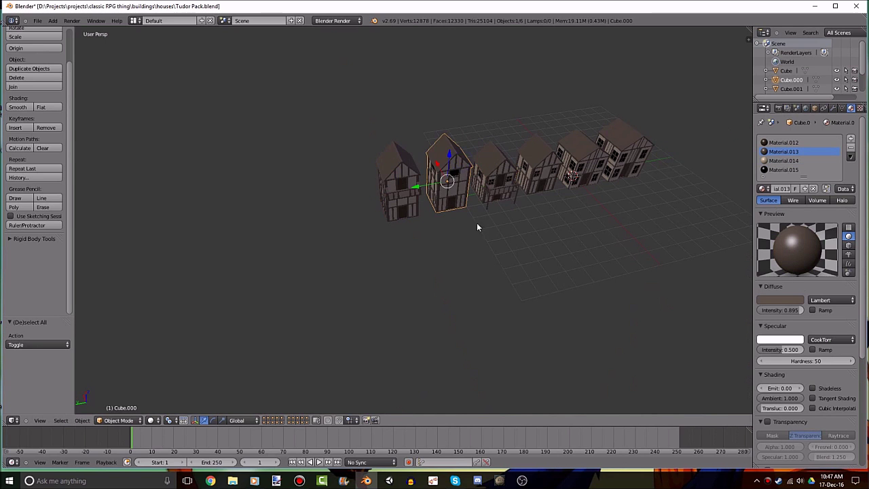
middle_drag(477, 228, 301, 244)
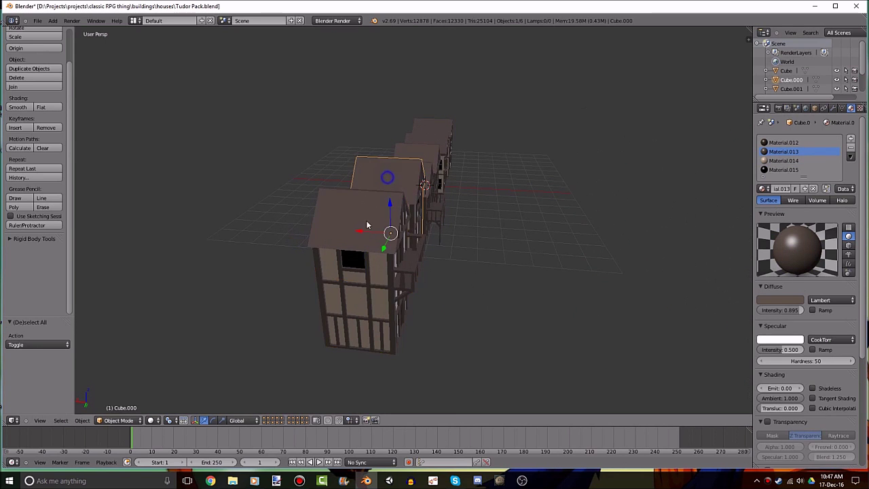
mouse_move(437, 206)
middle_down()
mouse_move(417, 200)
mouse_move(379, 247)
middle_up()
key(Tab)
scroll(467, 204, up, 3)
middle_drag(468, 204, 562, 248)
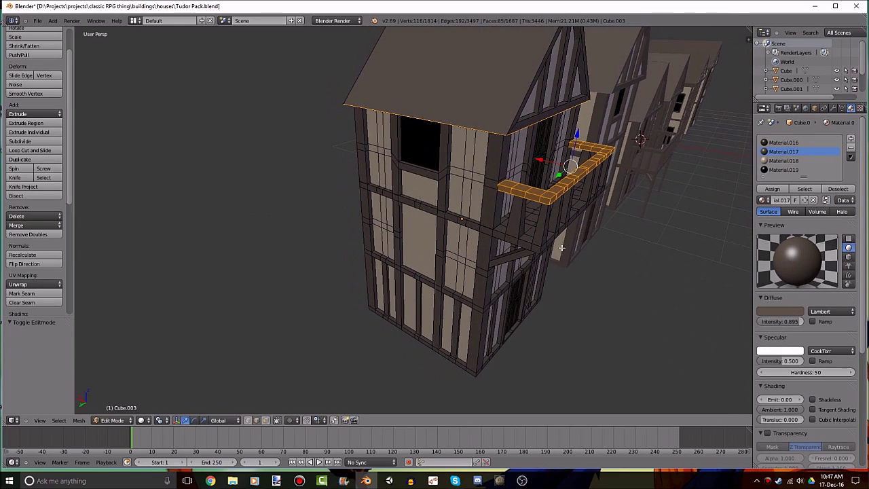
scroll(584, 213, down, 3)
mouse_move(585, 213)
middle_down()
mouse_move(550, 161)
mouse_move(474, 198)
middle_up()
key(Tab)
scroll(518, 231, down, 5)
scroll(444, 311, up, 3)
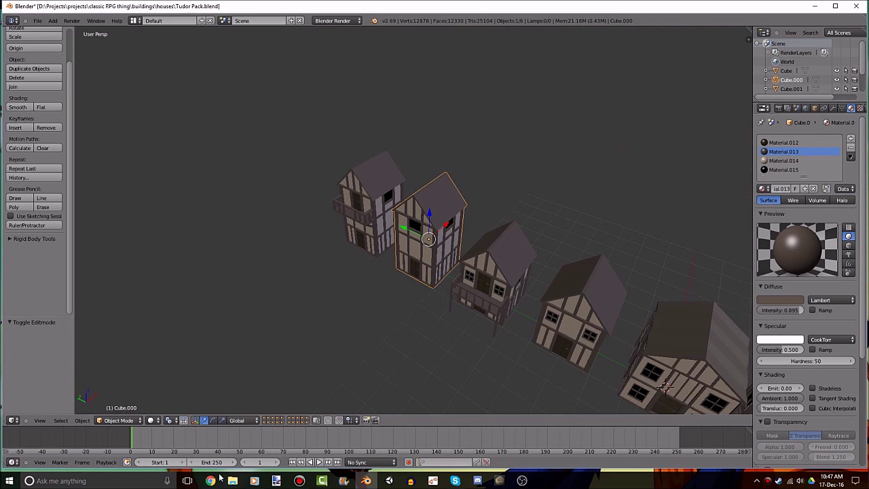
Browse on D: through Projects, projects, classic RPG thing and buildings to the houses folder.
right_click(232, 484)
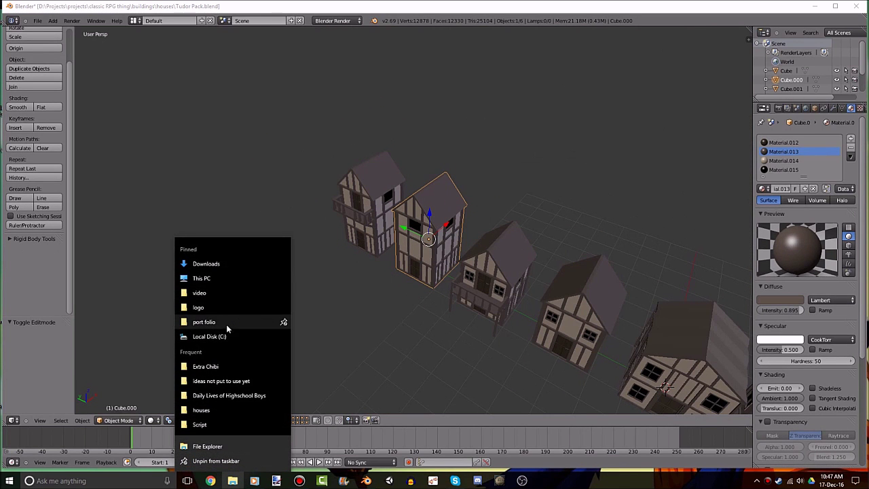
click(204, 321)
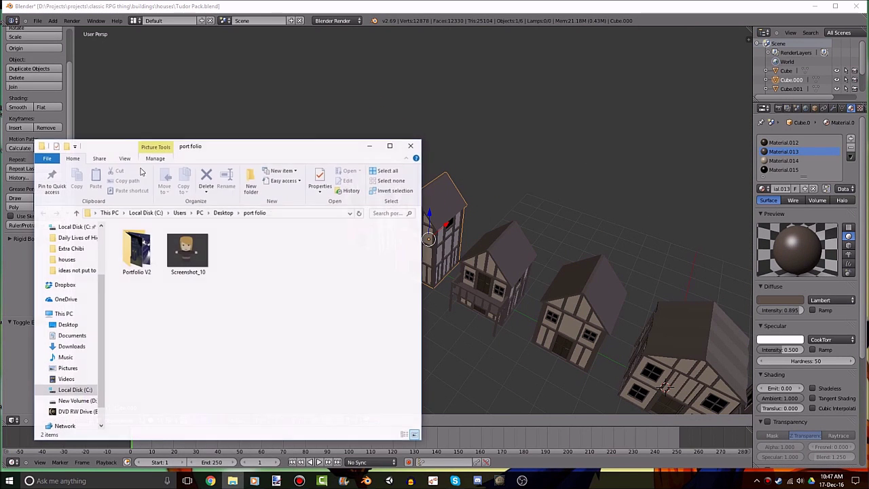
click(78, 401)
double_click(136, 277)
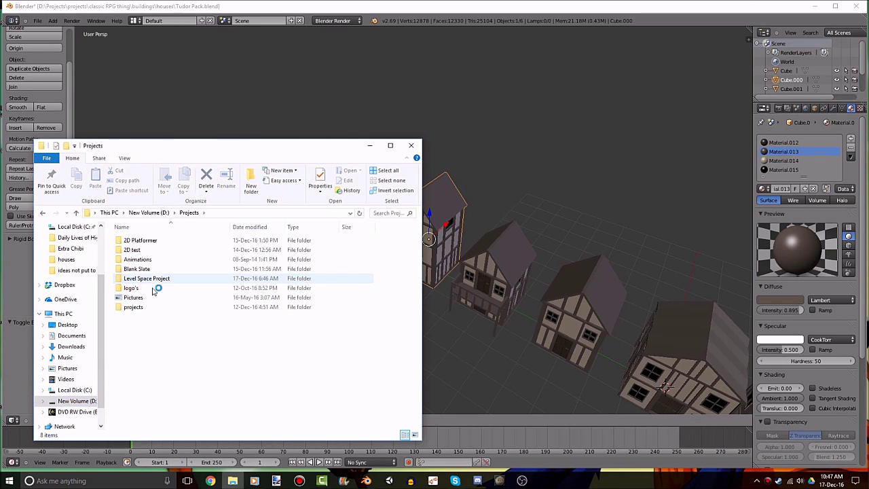
double_click(134, 308)
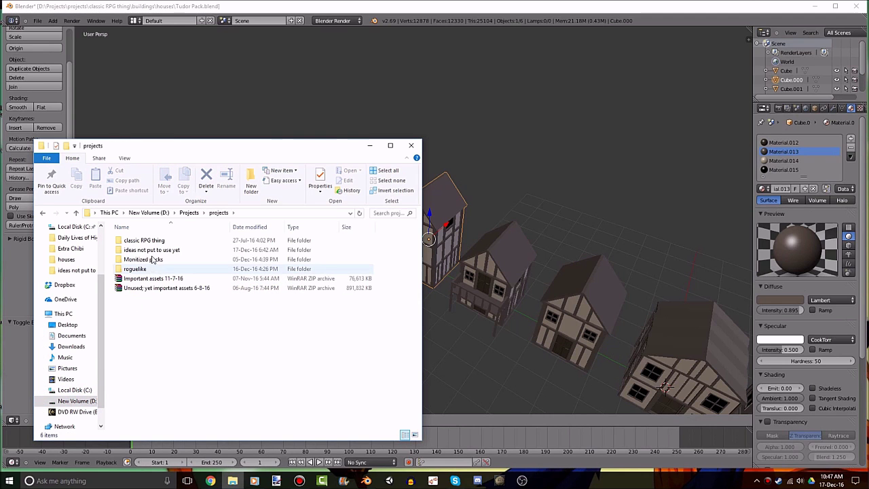
double_click(152, 251)
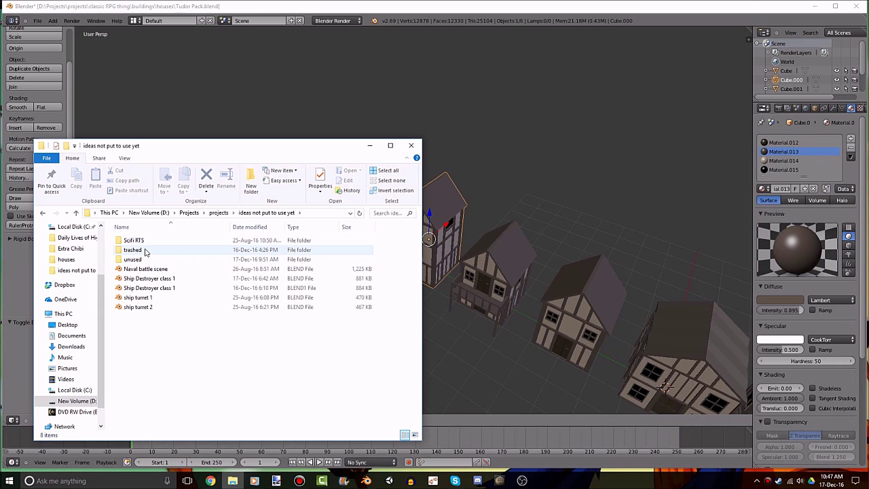
click(219, 213)
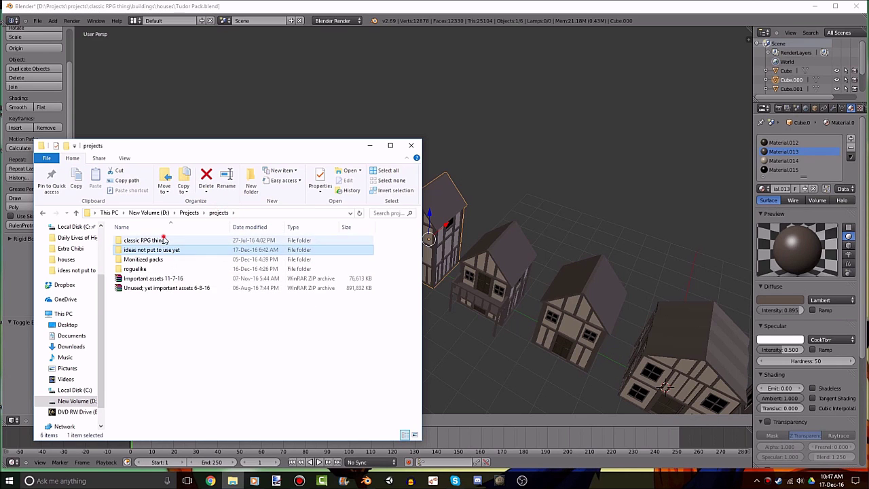
double_click(163, 240)
double_click(141, 240)
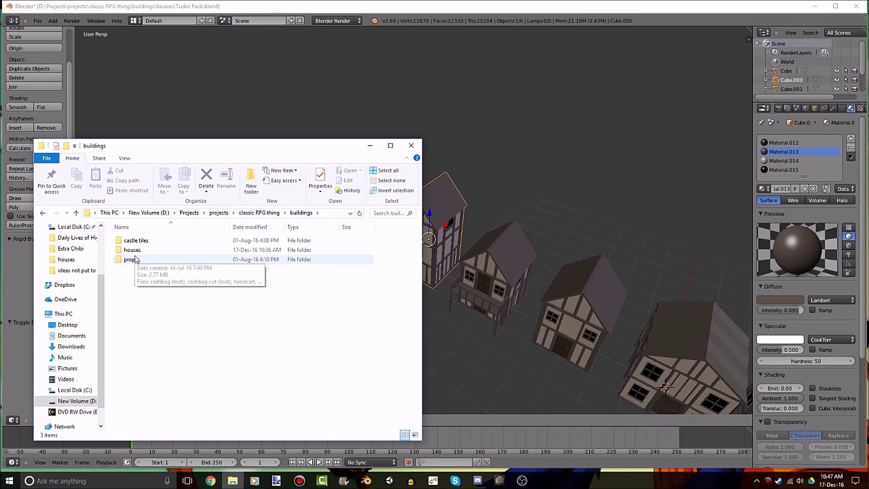
double_click(136, 250)
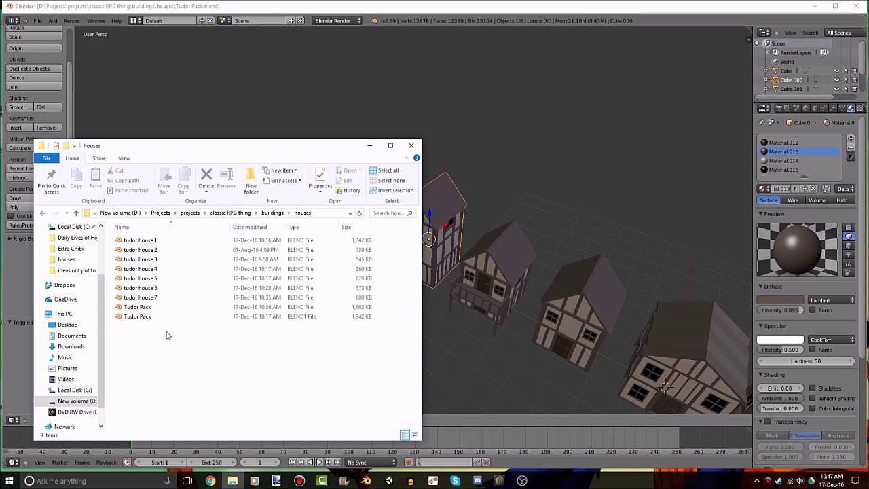
Delete the Tudor Pack.blend1 backup and open tudor house 6.blend in Blender.
click(221, 319)
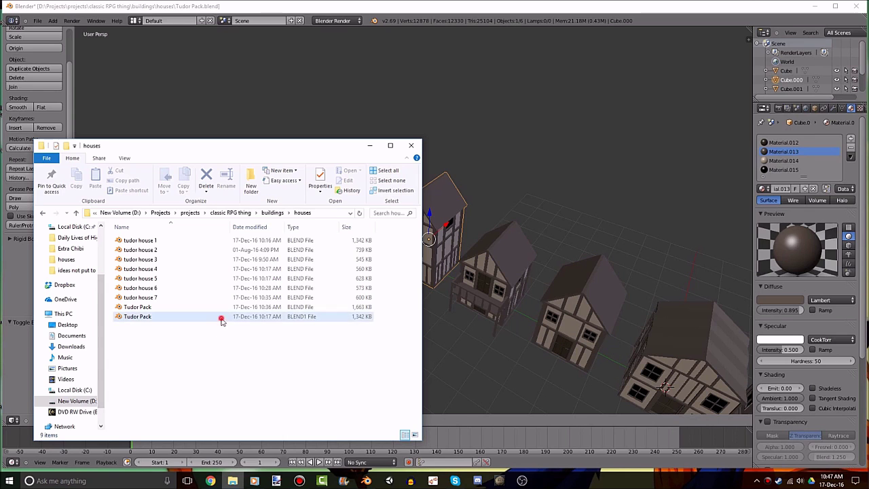
key(Delete)
click(170, 288)
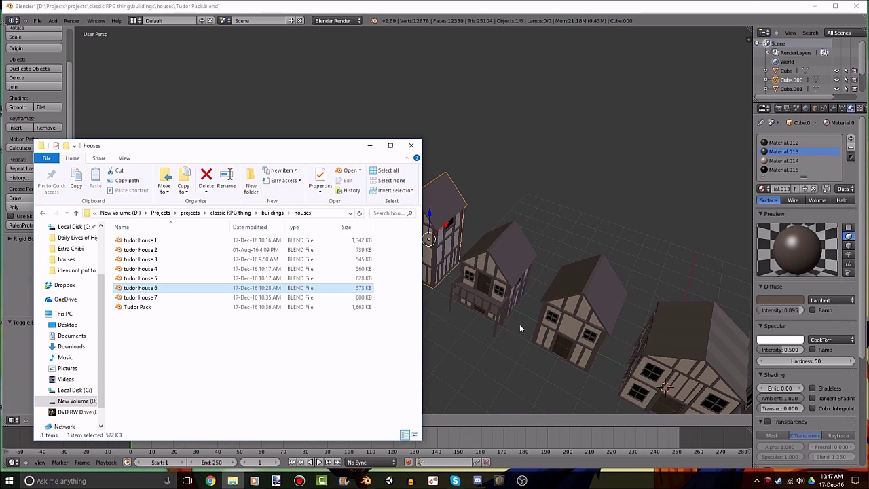
middle_drag(519, 328, 569, 293)
scroll(569, 293, down, 2)
mouse_move(534, 269)
middle_down()
mouse_move(435, 279)
mouse_move(403, 314)
middle_up()
scroll(435, 279, up, 3)
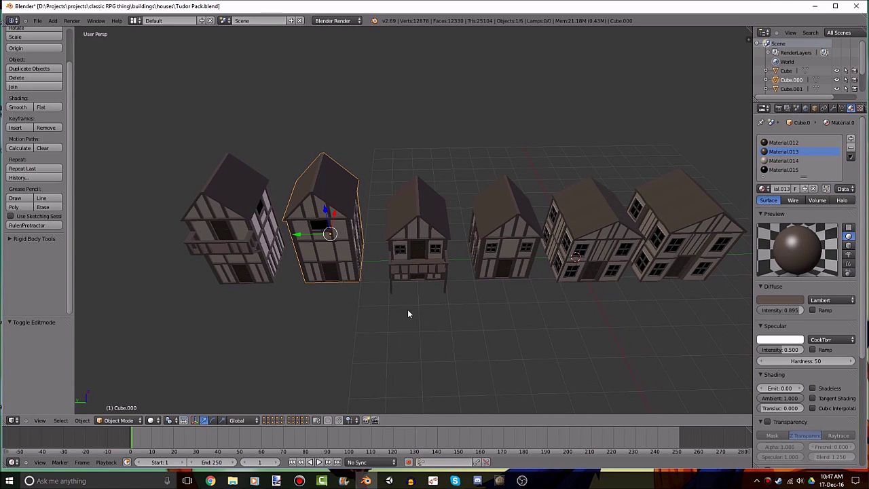
click(232, 480)
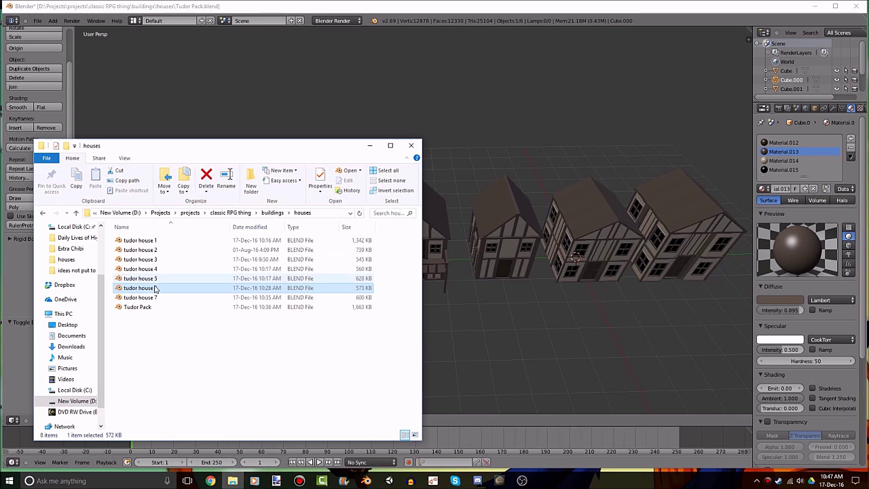
click(260, 360)
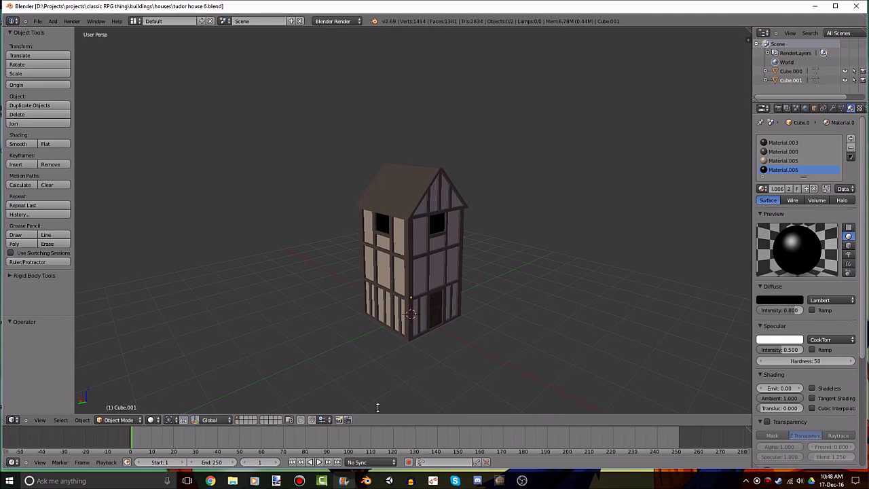
In the tudor house 6 window, frame the house and select both the body and the roof.
middle_drag(373, 397, 314, 345)
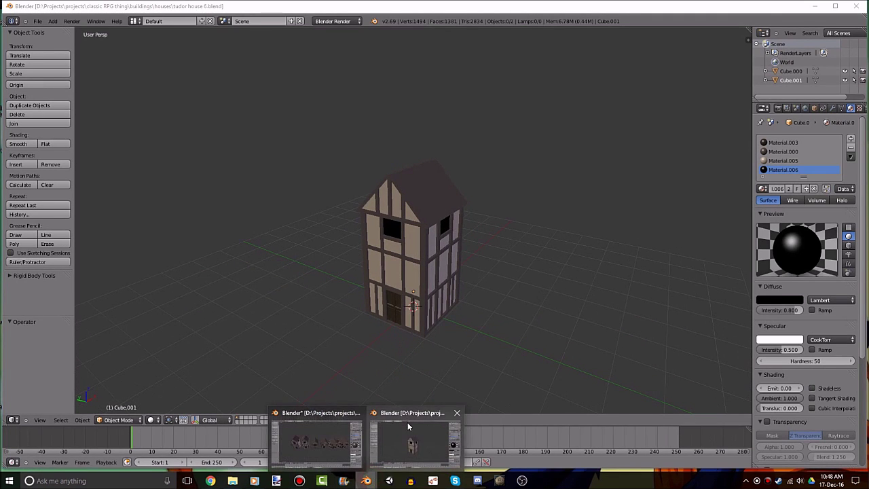
click(408, 423)
scroll(451, 270, up, 2)
scroll(459, 274, up, 2)
mouse_move(459, 274)
middle_down()
mouse_move(459, 289)
mouse_move(429, 281)
mouse_move(357, 291)
mouse_move(512, 260)
mouse_move(518, 270)
mouse_move(512, 246)
mouse_move(522, 206)
mouse_move(469, 231)
mouse_move(322, 240)
mouse_move(442, 242)
mouse_move(417, 248)
middle_up()
scroll(476, 268, down, 1)
scroll(502, 262, down, 2)
key(Tab)
mouse_move(518, 275)
middle_down()
mouse_move(450, 256)
mouse_move(381, 154)
mouse_move(442, 123)
mouse_move(458, 186)
mouse_move(462, 87)
middle_up()
key(Tab)
shift+right_click(461, 86)
middle_drag(465, 142, 468, 146)
Join roof and body with Ctrl+J, then edit the mesh in front orthographic wireframe.
key(ctrl+j)
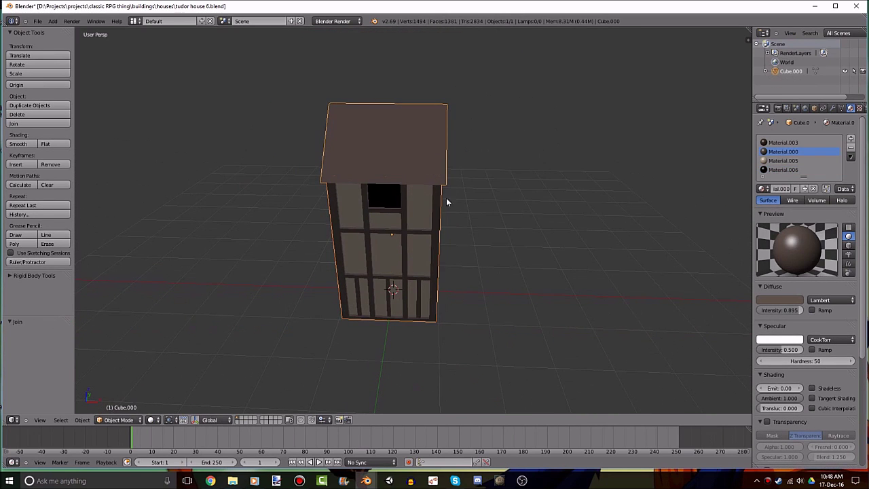
mouse_move(446, 200)
middle_down()
mouse_move(358, 201)
mouse_move(380, 219)
mouse_move(398, 197)
mouse_move(393, 188)
middle_up()
key(Tab)
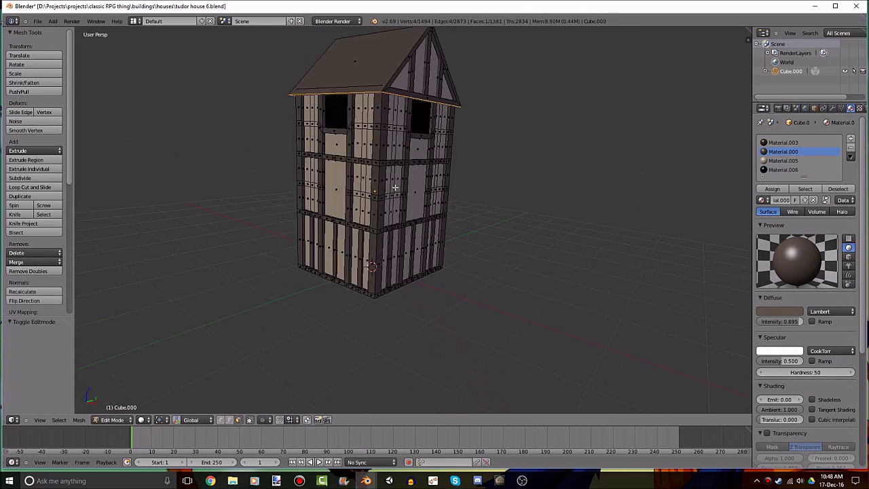
key(KP_1)
key(z)
shift+middle_drag(403, 224, 385, 272)
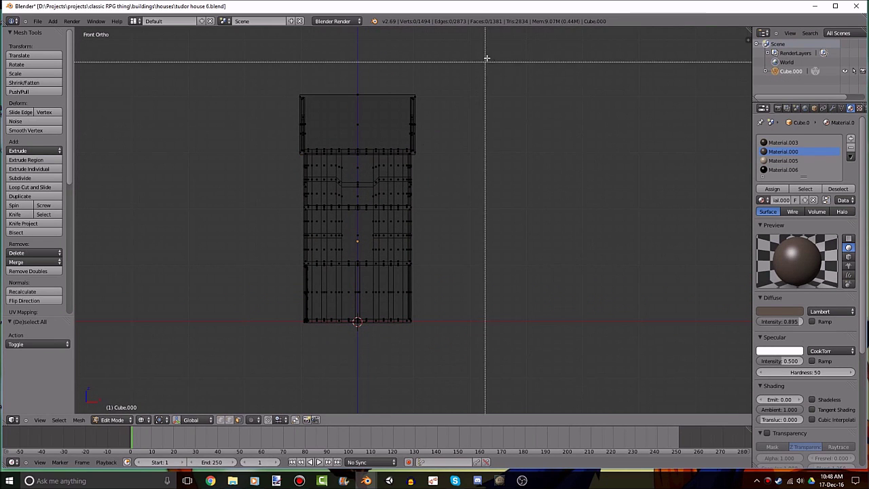
Try a box selection, a command search and a loop cut, cancelling each one.
drag(499, 42, 359, 372)
scroll(320, 193, up, 6)
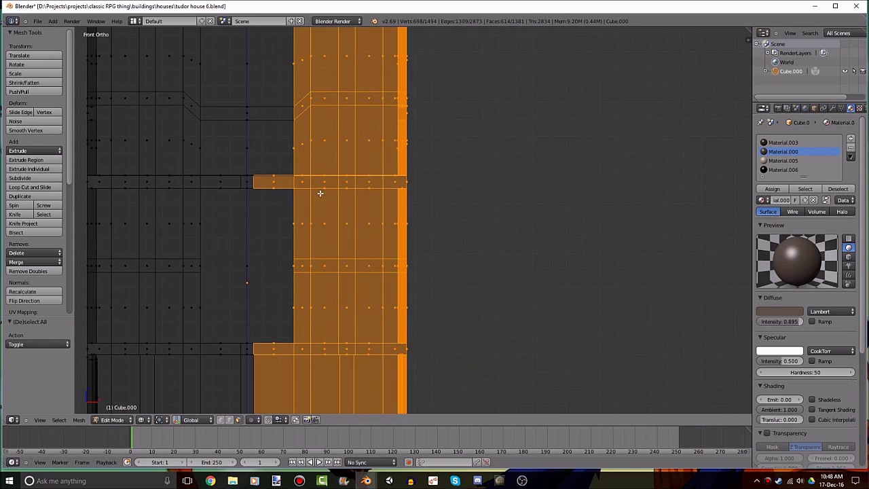
scroll(314, 200, down, 6)
key(a)
key(space)
text(n)
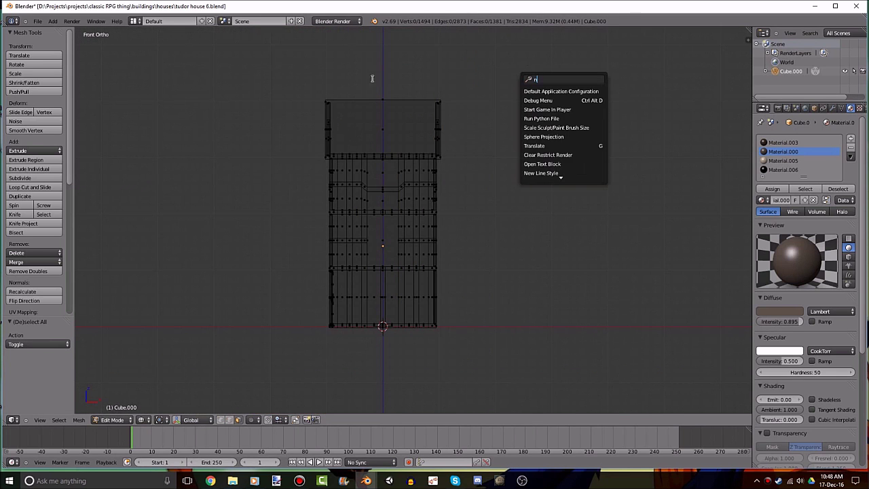
key(Escape)
key(ctrl+r)
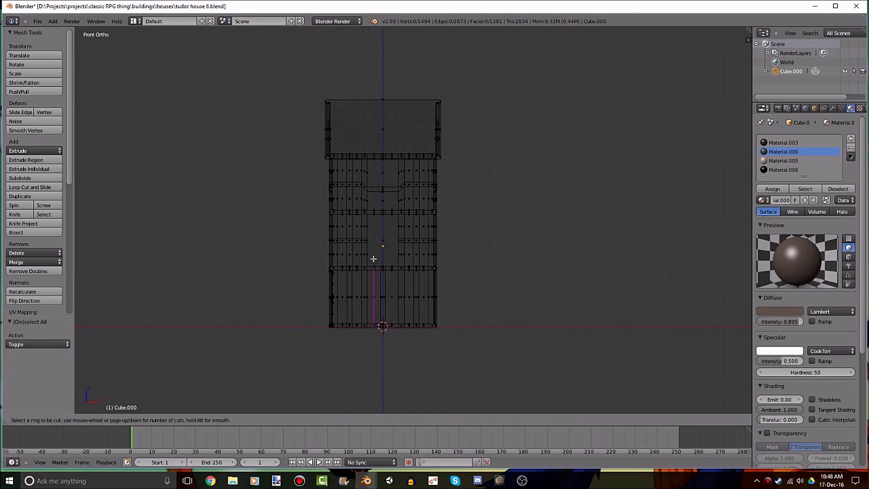
key(Escape)
scroll(336, 305, up, 8)
scroll(380, 237, down, 6)
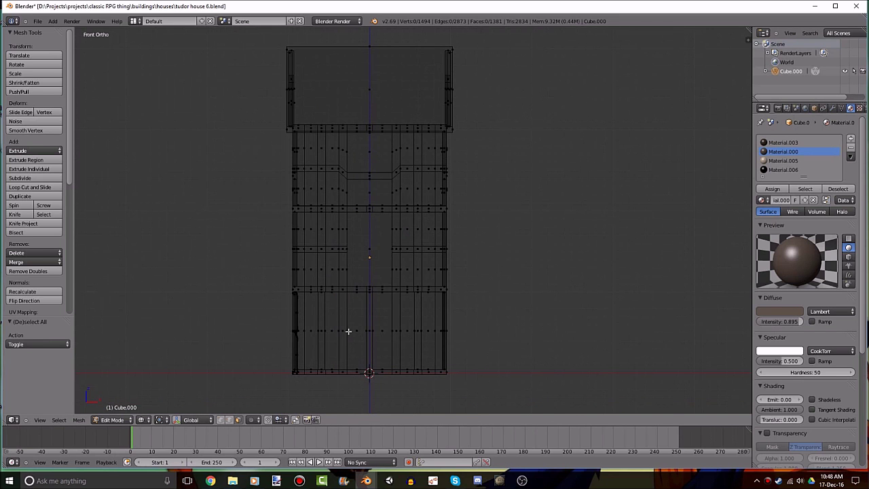
Select the middle front wall panel and frame it in solid perspective view.
right_click(371, 244)
key(z)
key(KP_5)
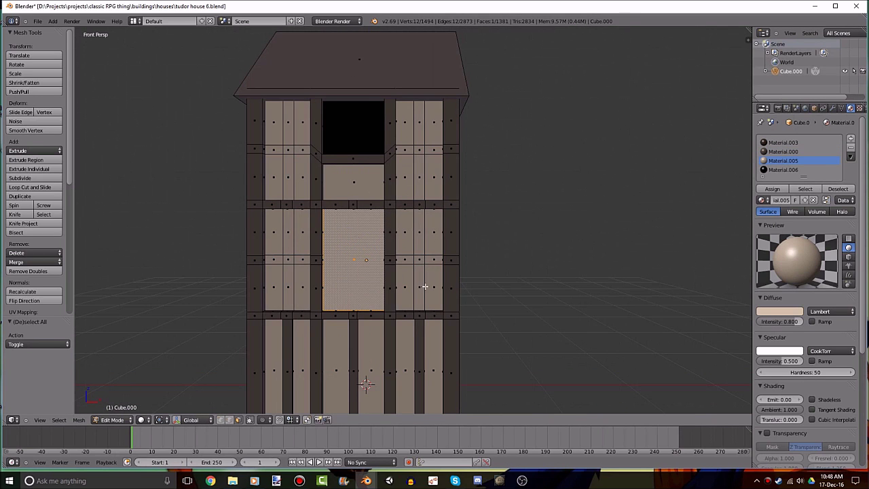
mouse_move(424, 286)
middle_down()
mouse_move(466, 263)
mouse_move(435, 285)
middle_up()
key(KP_Decimal)
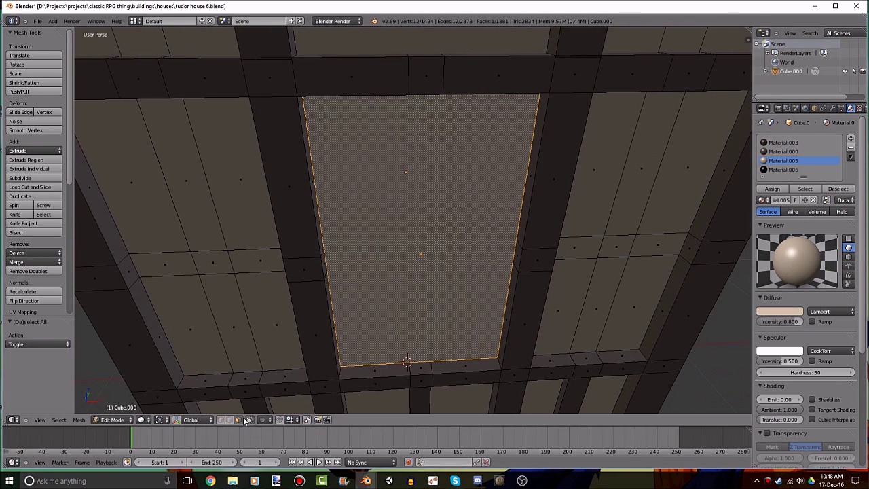
In front orthographic wireframe, box-select the right half of the house mesh.
scroll(349, 343, down, 6)
mouse_move(349, 343)
middle_down()
mouse_move(161, 333)
mouse_move(348, 320)
middle_up()
key(a)
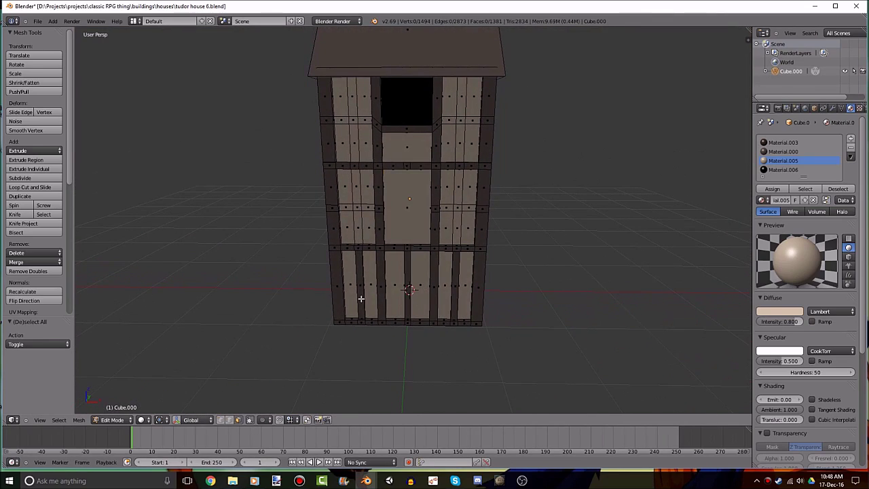
key(KP_3)
key(KP_1)
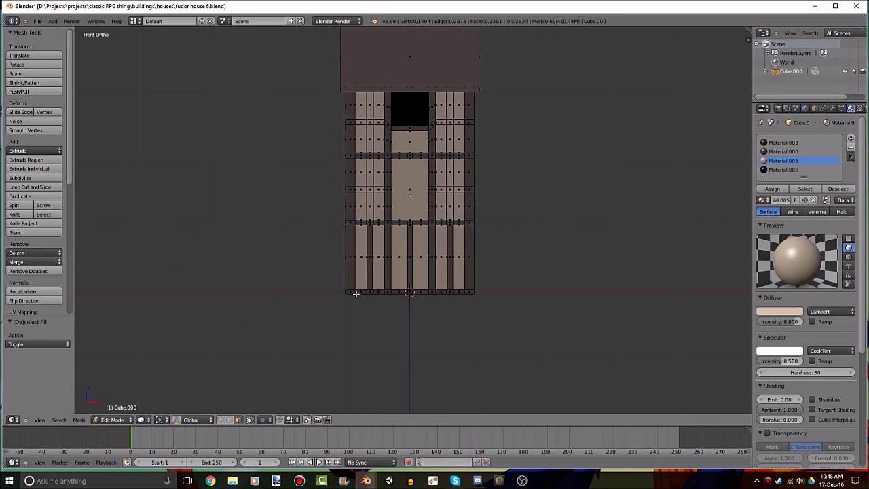
ctrl+scroll(615, 271, down, 2)
key(z)
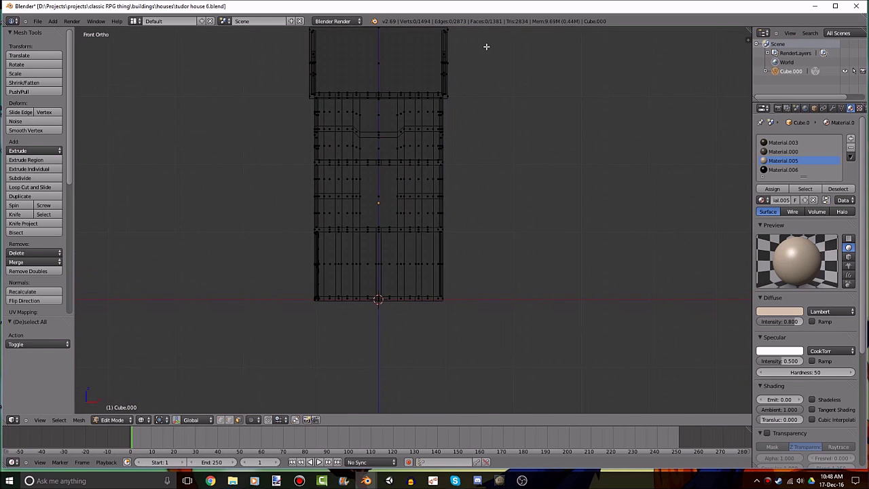
shift+scroll(524, 93, up, 2)
shift+scroll(520, 55, up, 2)
key(b)
mouse_move(529, 42)
mouse_down()
mouse_move(392, 406)
mouse_move(385, 407)
mouse_up()
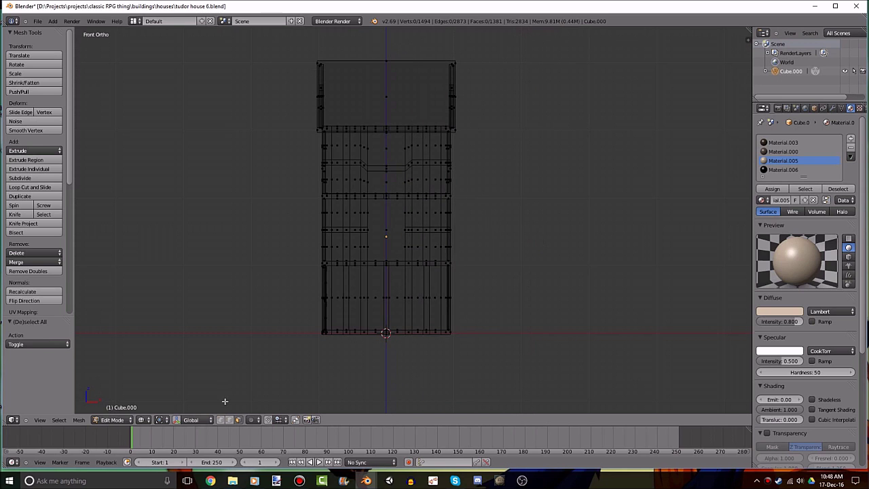
key(b)
drag(563, 27, 387, 432)
Move the selected right half 1 unit along X and check it in solid perspective.
scroll(429, 230, up, 1)
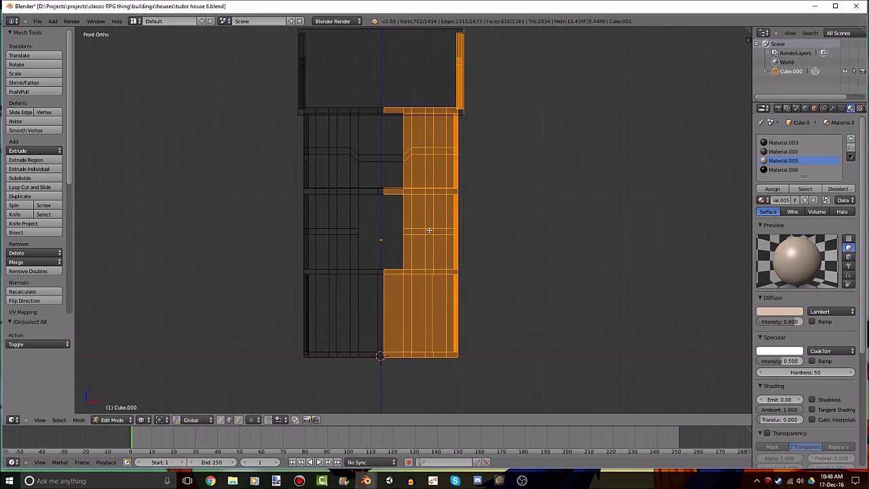
key(g)
key(x)
right_click(469, 235)
right_click(470, 246)
key(x)
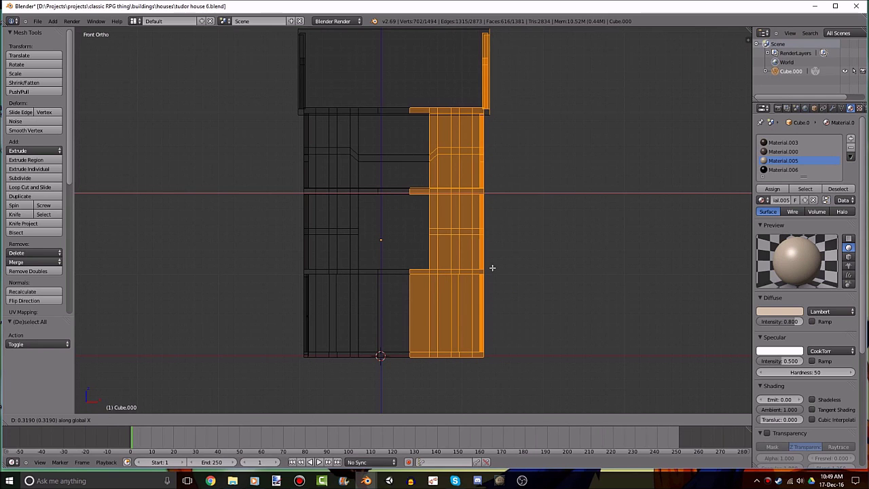
key(2)
key(BackSpace)
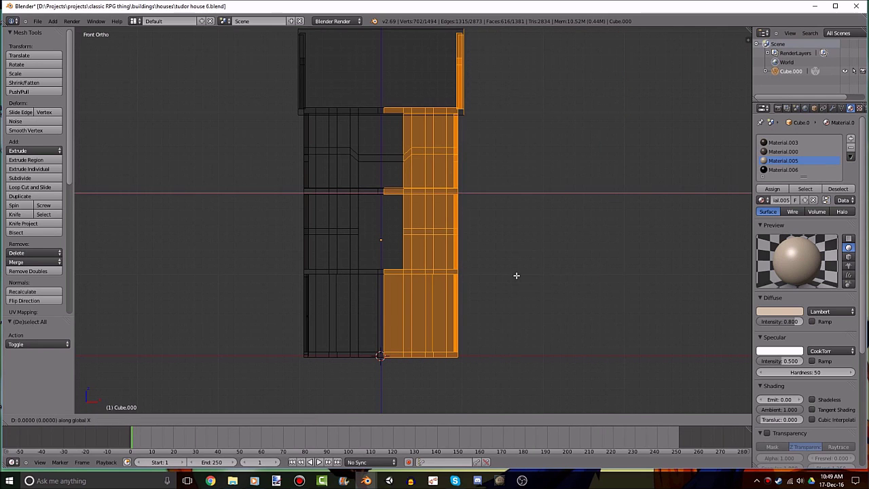
key(1)
key(Return)
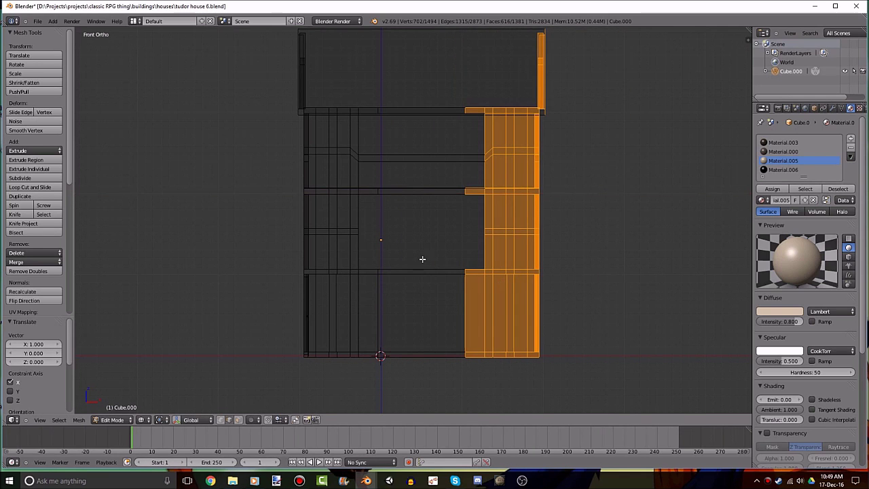
key(z)
scroll(387, 216, down, 3)
mouse_move(413, 192)
middle_down()
mouse_move(426, 219)
mouse_move(469, 224)
mouse_move(421, 246)
mouse_move(418, 260)
middle_up()
mouse_move(416, 229)
middle_down()
mouse_move(603, 218)
mouse_move(618, 203)
mouse_move(405, 221)
mouse_move(414, 217)
mouse_move(411, 230)
middle_up()
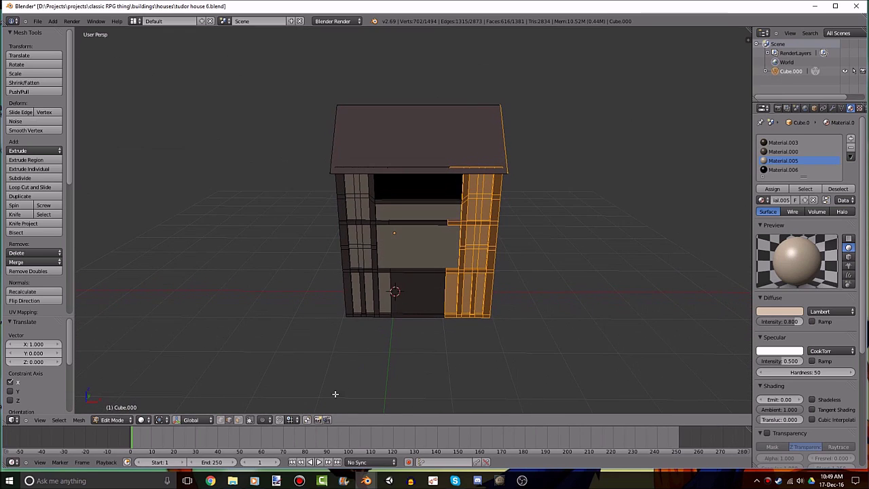
Select the two vertical edges of the middle lower-front timber post.
scroll(304, 290, up, 5)
right_click(384, 233)
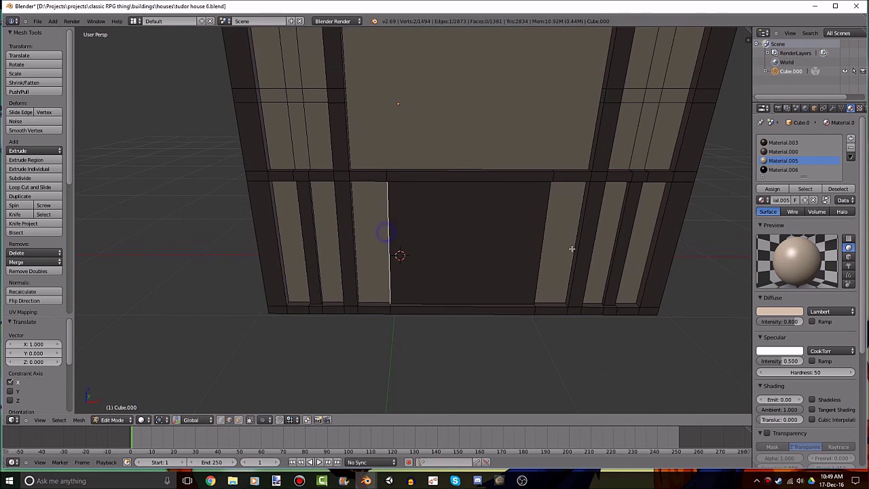
mouse_move(548, 231)
middle_down()
mouse_move(364, 239)
mouse_move(316, 262)
middle_up()
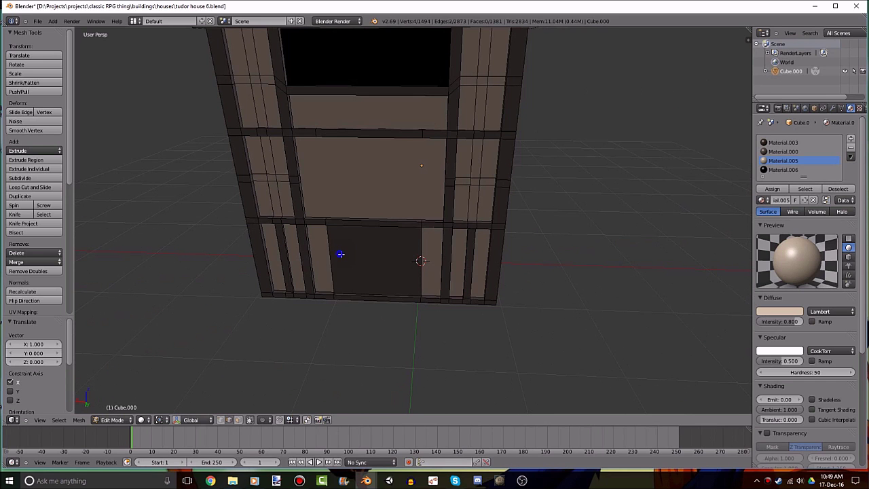
scroll(439, 226, up, 5)
middle_drag(468, 204, 491, 207)
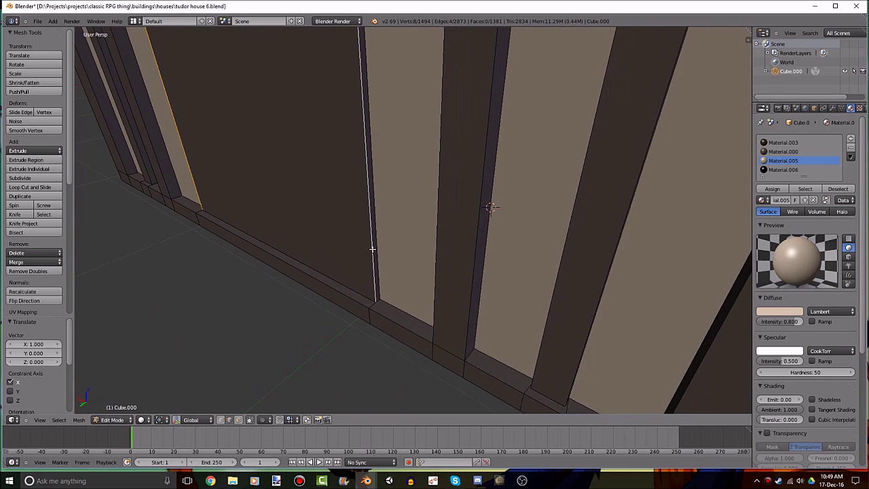
right_click(375, 281)
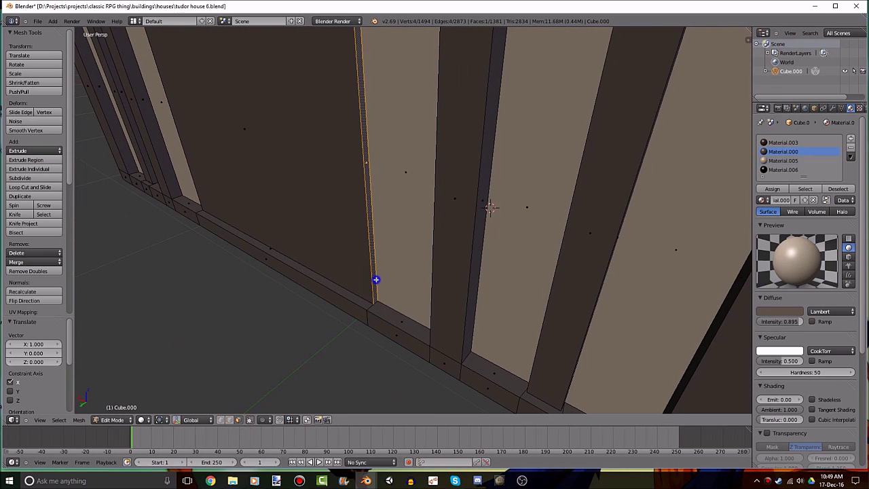
mouse_move(362, 279)
middle_down()
mouse_move(480, 291)
mouse_move(448, 278)
middle_up()
right_click(463, 275)
right_click(419, 251)
middle_drag(423, 248, 493, 262)
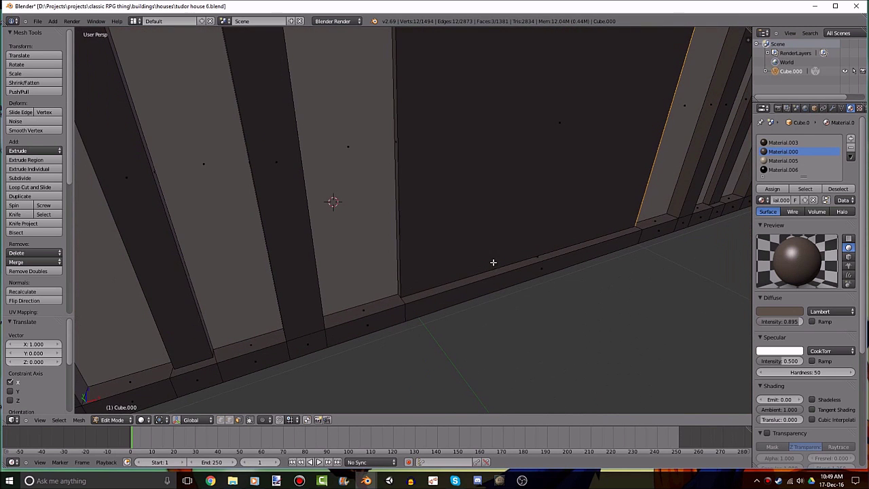
scroll(400, 260, down, 5)
middle_drag(417, 291, 563, 313)
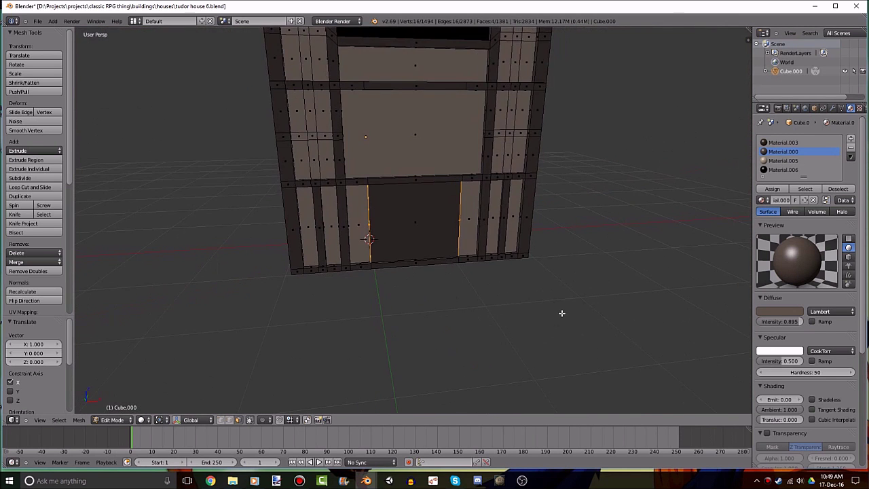
Scale the post's edges along X down to a narrow beam, then deselect everything.
key(s)
key(x)
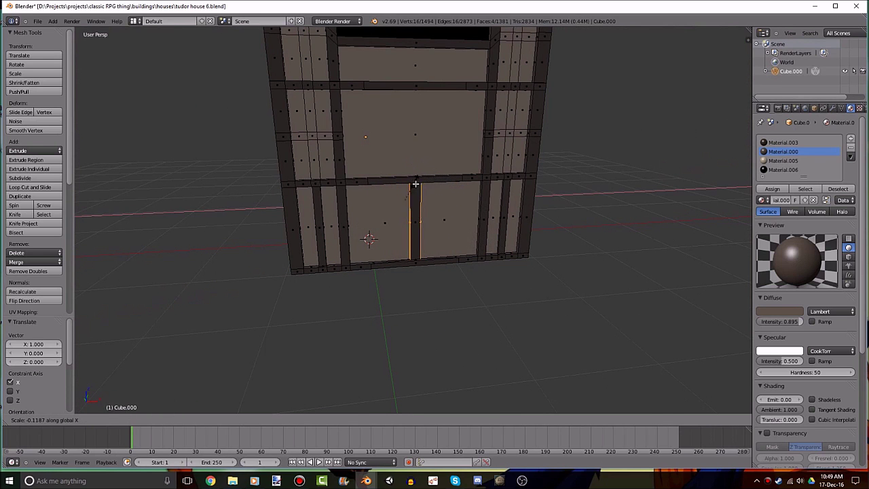
click(418, 199)
scroll(451, 223, up, 2)
scroll(456, 242, up, 4)
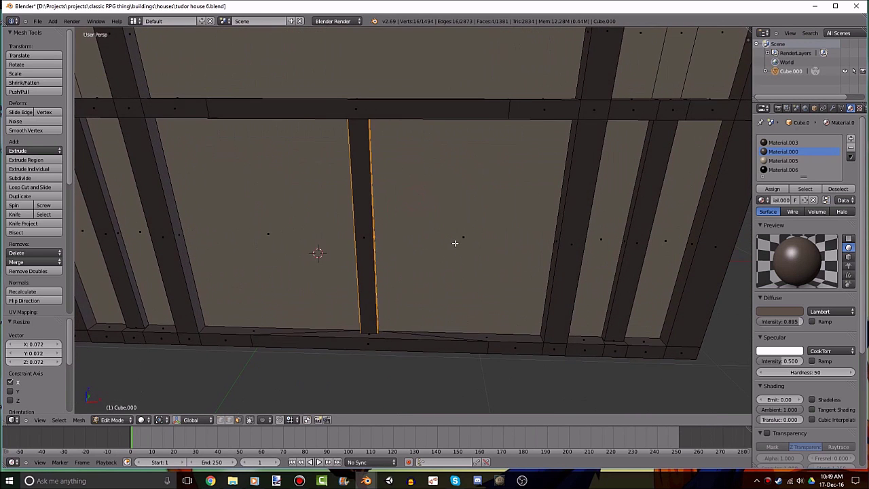
key(s)
key(y)
key(x)
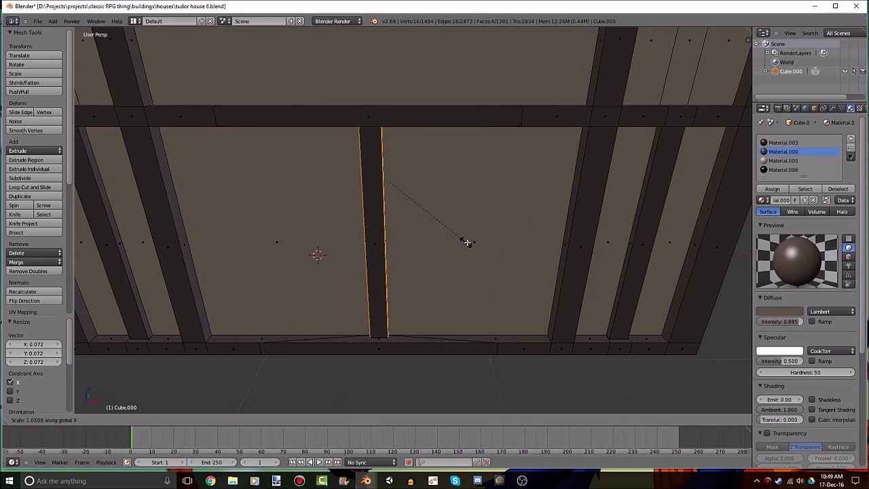
click(478, 242)
key(a)
Toggle to Object Mode and back, orbiting to inspect the widened house.
scroll(450, 242, down, 5)
scroll(450, 246, up, 1)
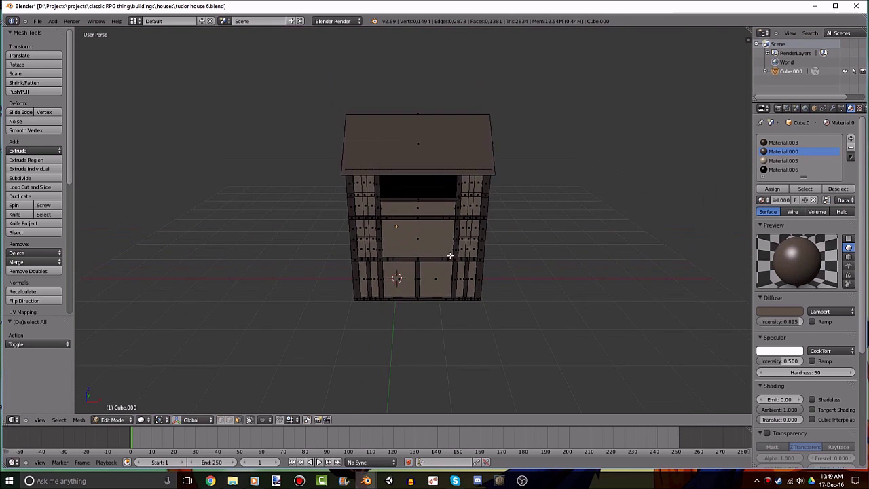
scroll(450, 254, up, 3)
scroll(424, 249, up, 1)
scroll(424, 248, down, 4)
key(Tab)
mouse_move(442, 274)
middle_down()
mouse_move(333, 252)
mouse_move(475, 277)
mouse_move(454, 313)
mouse_move(609, 285)
mouse_move(518, 283)
mouse_move(460, 301)
mouse_move(447, 261)
mouse_move(531, 280)
mouse_move(508, 286)
mouse_move(469, 261)
mouse_move(484, 218)
mouse_move(488, 235)
middle_up()
scroll(475, 277, down, 2)
key(Tab)
scroll(446, 273, up, 6)
scroll(477, 251, down, 3)
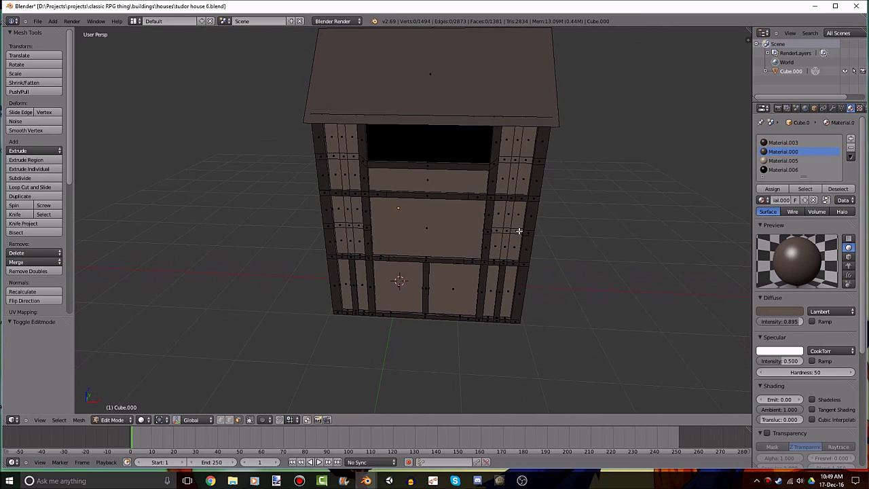
scroll(519, 232, down, 4)
mouse_move(519, 231)
middle_down()
mouse_move(324, 220)
mouse_move(485, 238)
mouse_move(495, 229)
mouse_move(482, 181)
mouse_move(489, 203)
middle_up()
scroll(489, 203, up, 2)
scroll(504, 258, down, 2)
mouse_move(504, 258)
middle_down()
mouse_move(377, 290)
mouse_move(582, 285)
mouse_move(492, 253)
middle_up()
scroll(377, 290, up, 2)
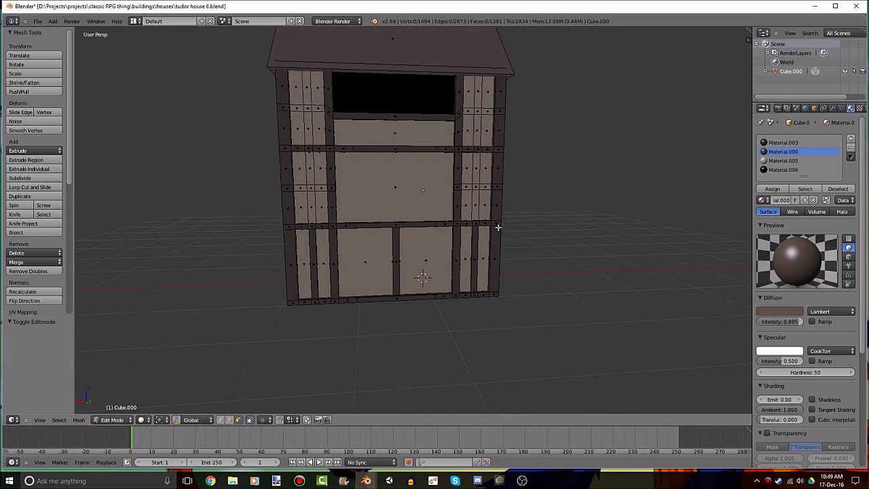
In Front Ortho wireframe, box-select the central front wall faces of the house.
key(KP_1)
key(KP_5)
key(z)
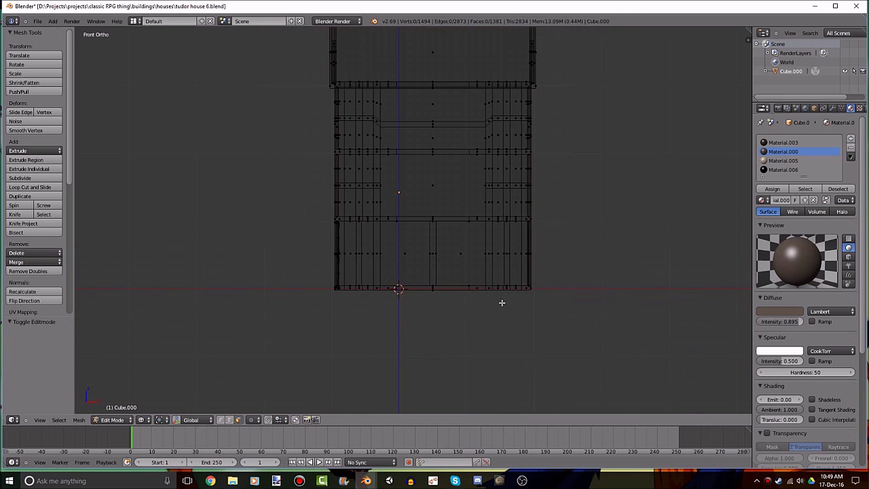
key(b)
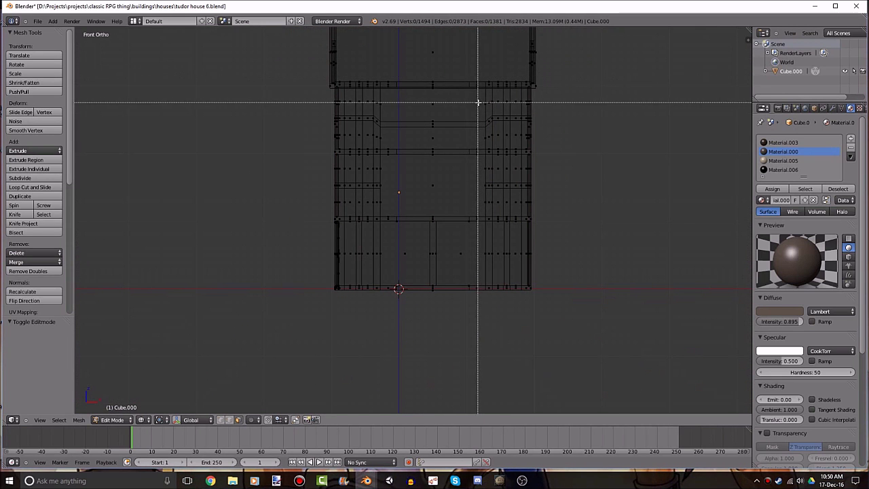
right_click(479, 98)
drag(402, 176, 382, 343)
scroll(407, 204, up, 2)
key(b)
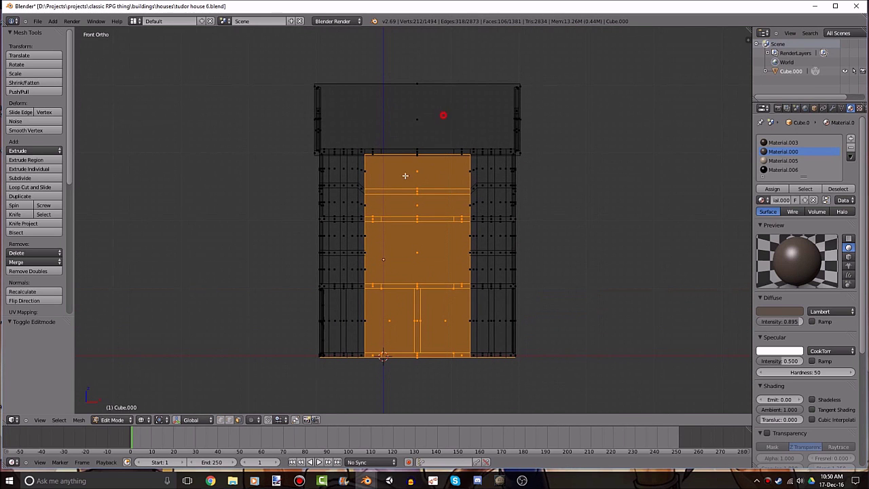
drag(449, 106, 392, 205)
scroll(407, 190, up, 4)
key(b)
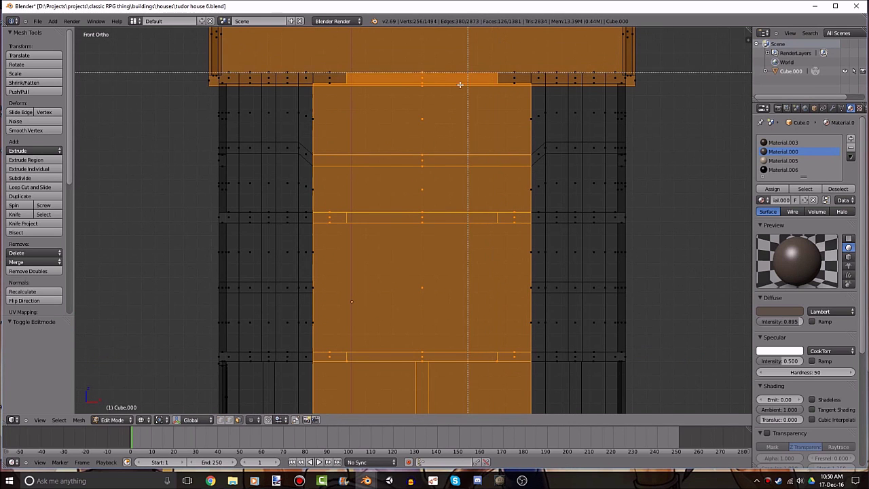
key(ctrl+z)
scroll(428, 122, down, 2)
scroll(422, 95, down, 1)
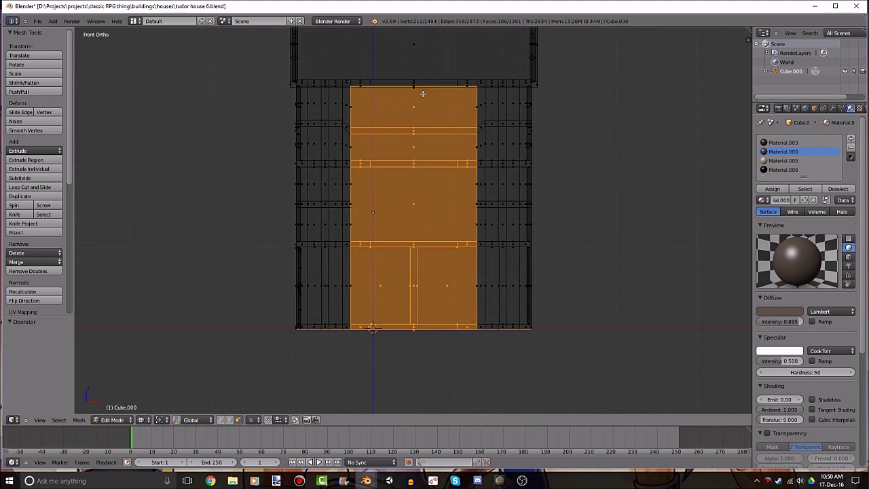
Delete the selected central front wall faces in solid view.
mouse_move(414, 358)
middle_down()
mouse_move(421, 305)
mouse_move(341, 43)
middle_up()
key(z)
middle_drag(412, 173, 418, 278)
key(x)
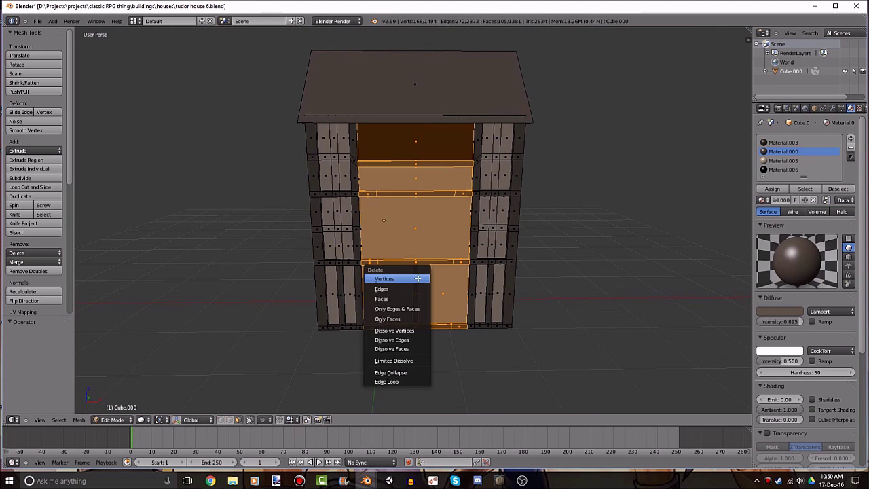
click(396, 298)
Delete the floor face as well.
scroll(421, 286, up, 5)
scroll(400, 289, up, 2)
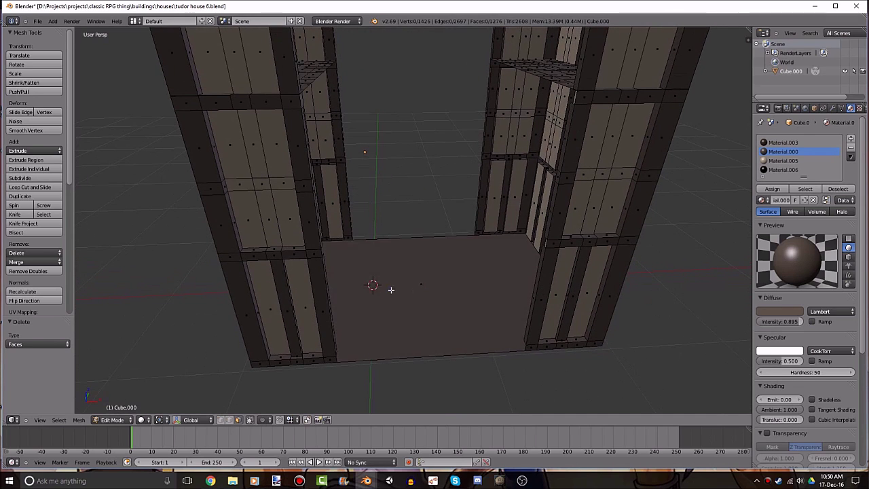
key(x)
click(403, 288)
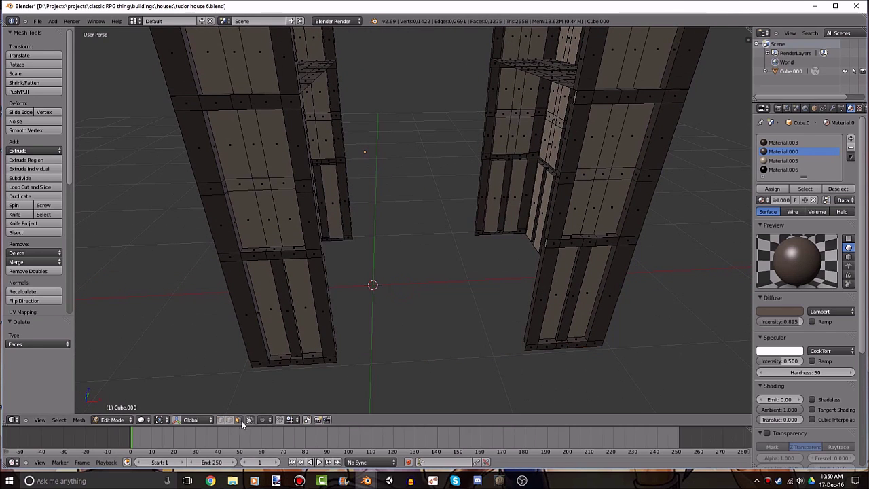
Restore the deleted floor and fill a long strip face between its two corners.
mouse_move(304, 377)
middle_down()
mouse_move(319, 330)
mouse_move(281, 300)
mouse_move(292, 309)
mouse_move(299, 271)
mouse_move(306, 287)
mouse_move(369, 294)
mouse_move(265, 290)
middle_up()
key(ctrl+z)
key(a)
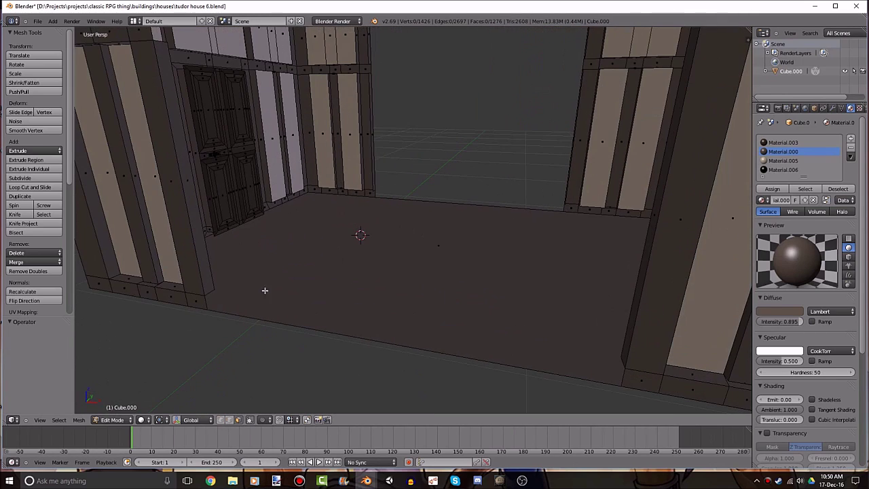
right_click(211, 301)
right_click(212, 304)
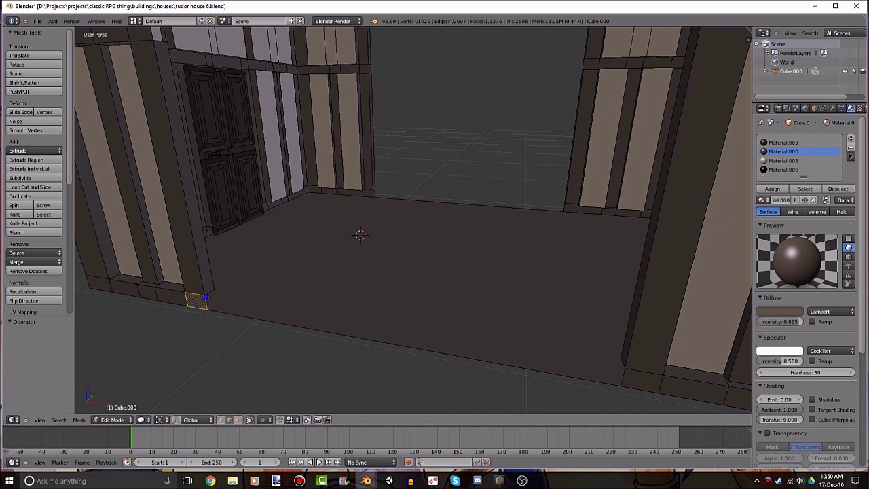
middle_drag(400, 298, 436, 295)
shift+click(603, 369)
key(f)
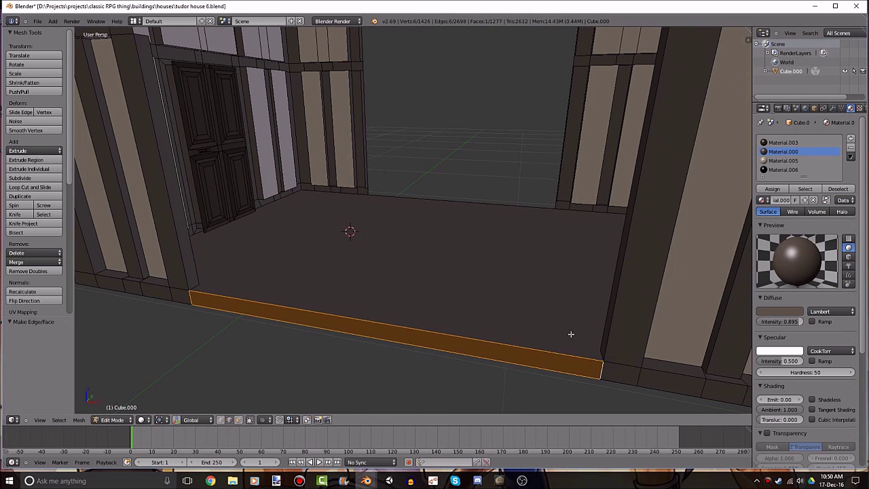
Fill a second strip face from the edges along the floor's opposite side.
right_click(203, 288)
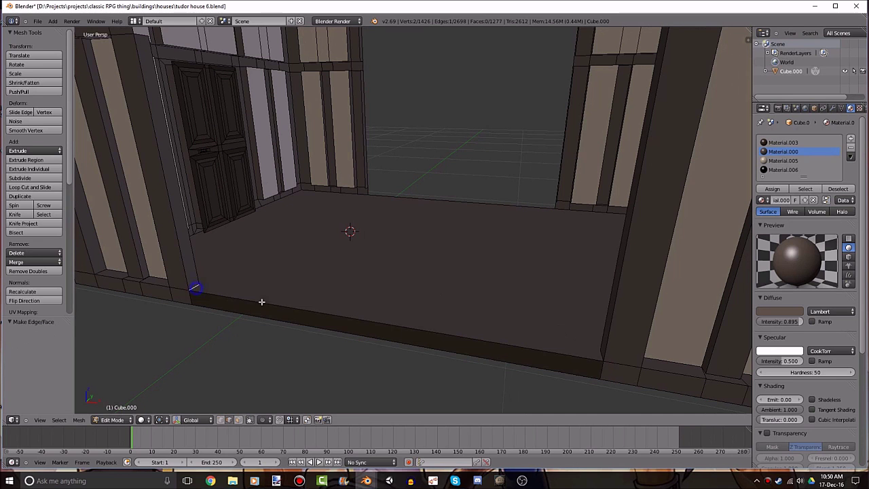
ctrl+right_click(602, 354)
key(ctrl+z)
key(f)
mouse_move(608, 352)
middle_down()
mouse_move(471, 360)
mouse_move(378, 332)
middle_up()
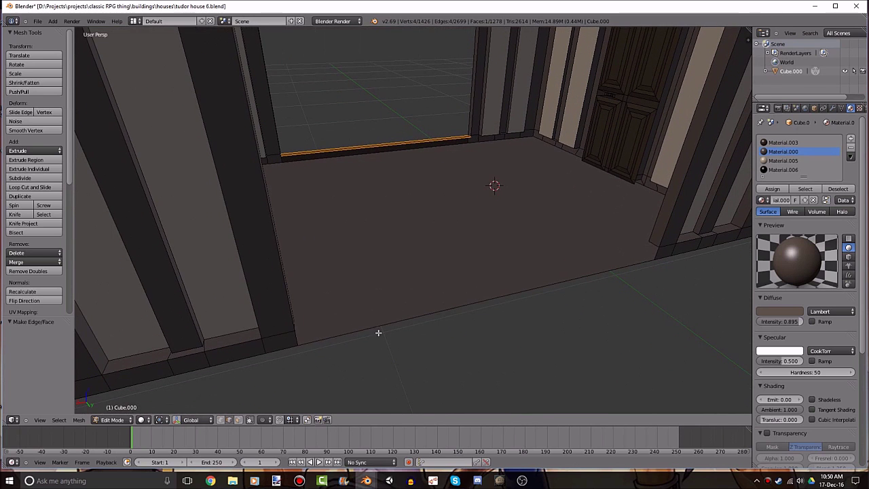
right_click(651, 241)
mouse_move(591, 262)
middle_down()
mouse_move(453, 299)
mouse_move(172, 302)
middle_up()
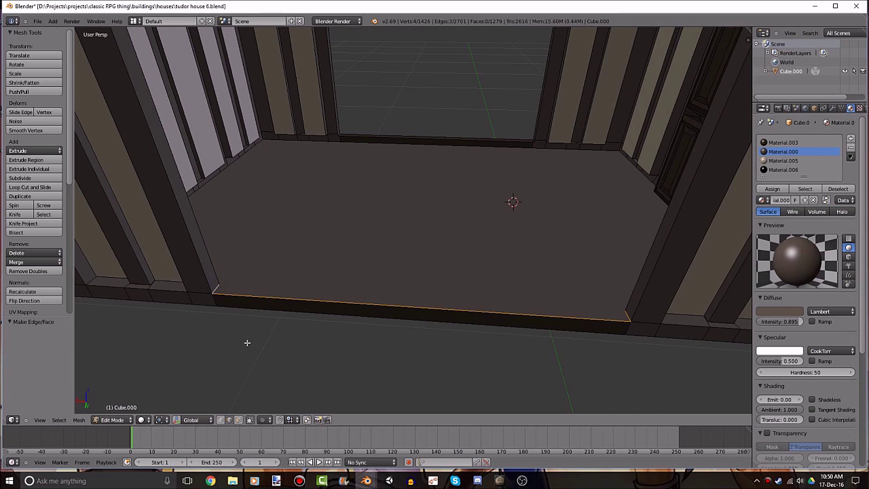
key(v)
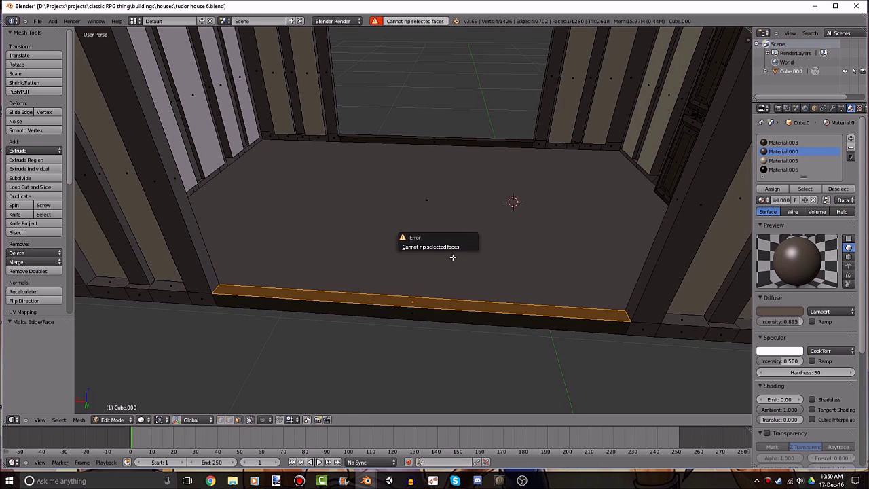
Select both floor trim strips in wireframe and assign them the chosen material.
key(z)
key(b)
drag(468, 284, 349, 392)
key(b)
drag(456, 106, 388, 233)
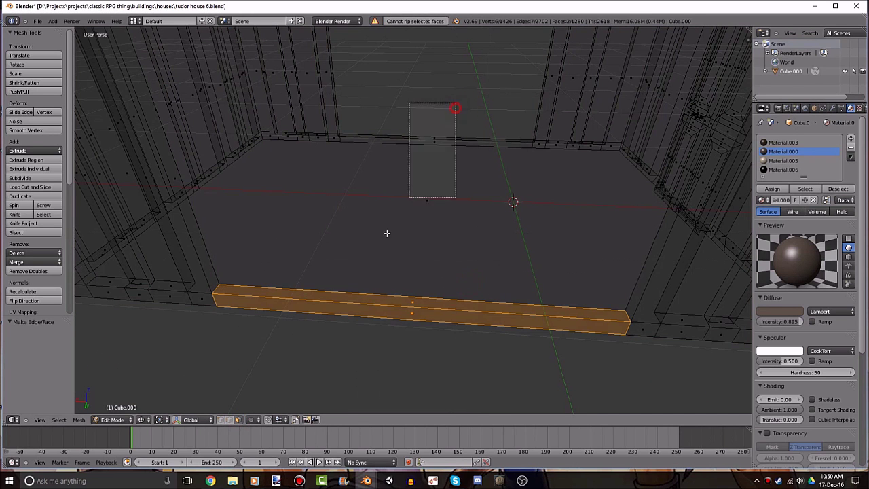
shift+right_click(425, 196)
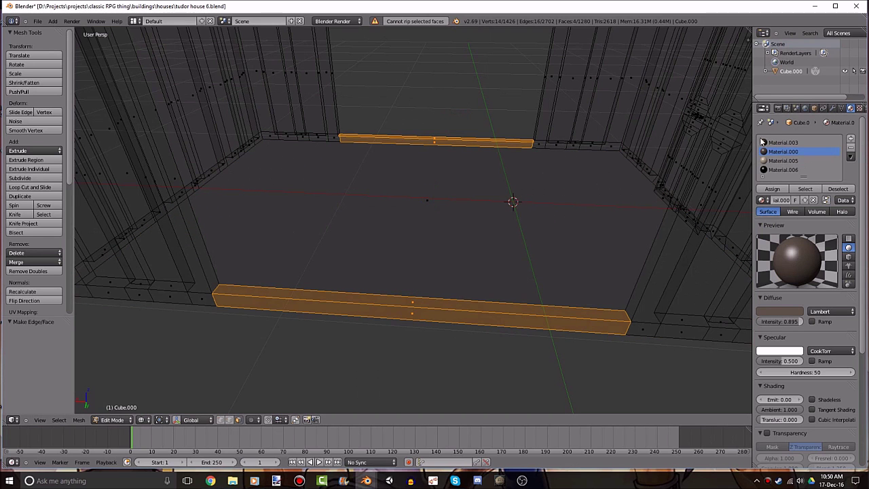
click(774, 189)
key(z)
key(a)
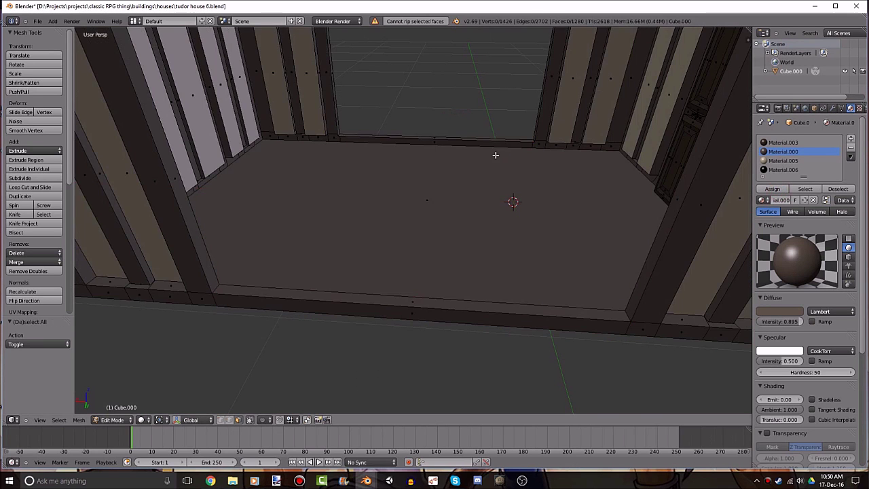
mouse_move(494, 154)
middle_down()
mouse_move(500, 177)
mouse_move(452, 225)
mouse_move(454, 294)
middle_up()
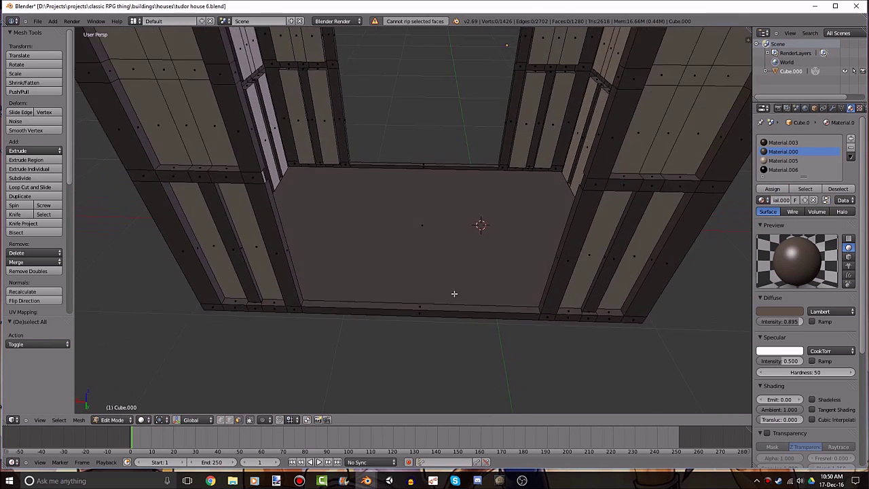
Delete the floor face and fill the resulting hole with a new face.
key(ctrl+r)
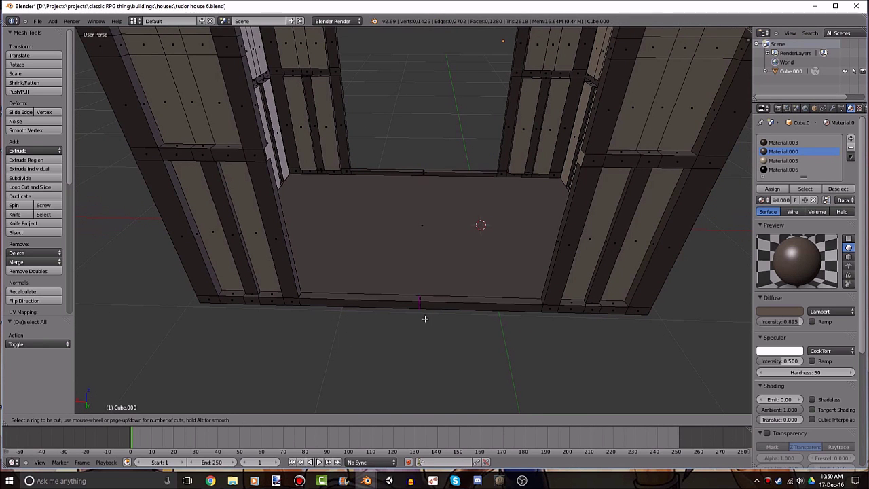
right_click(401, 218)
middle_drag(432, 306, 429, 303)
key(x)
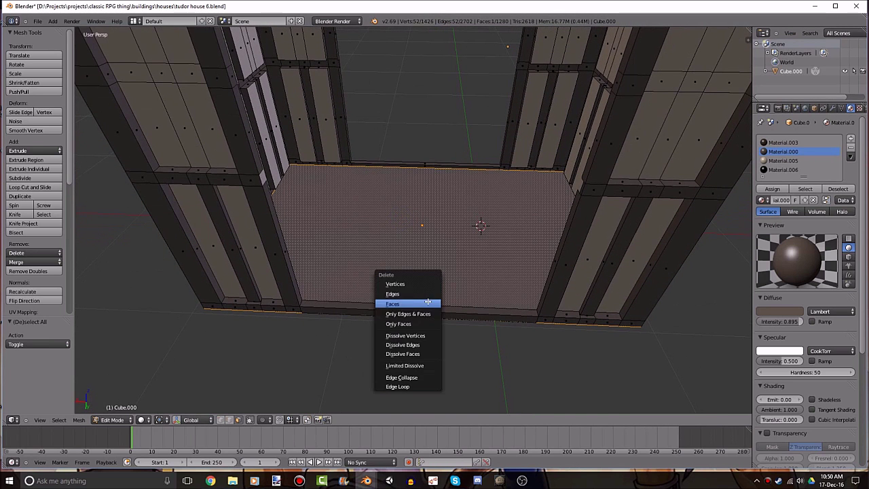
click(414, 301)
alt+right_click(415, 306)
key(f)
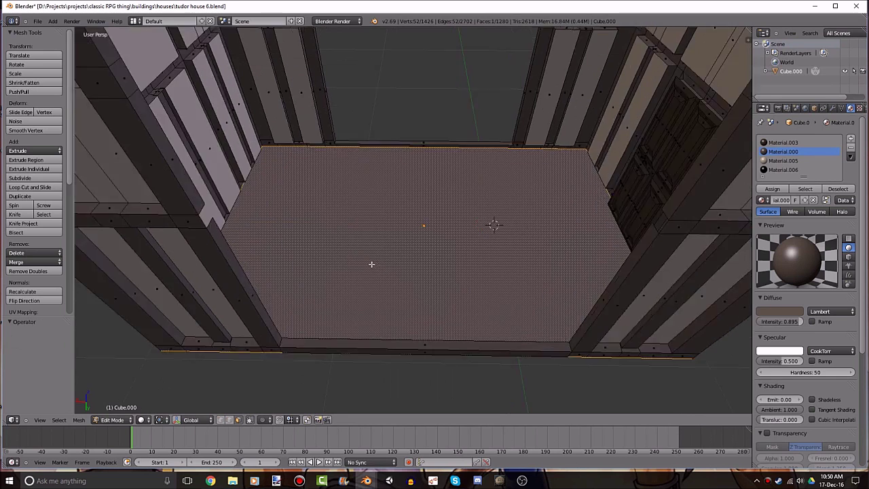
Remove that new floor face and fill a face along the floor's right-hand edges.
middle_drag(371, 262, 394, 278)
key(x)
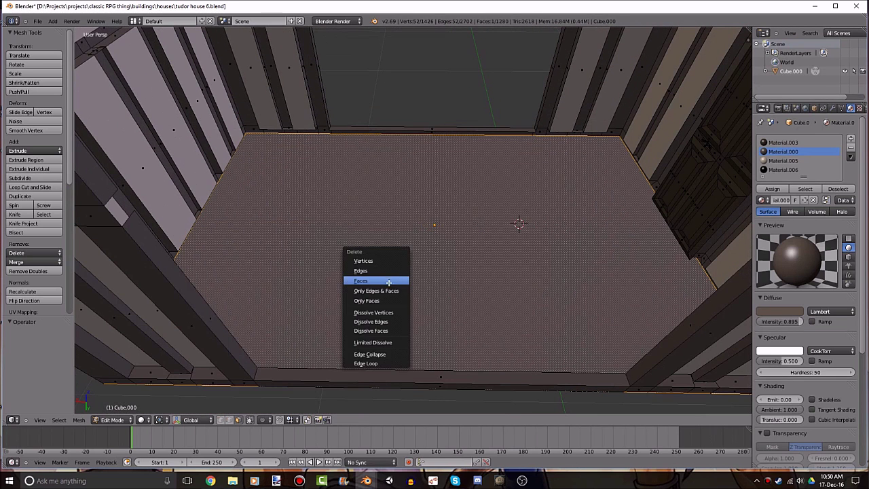
click(389, 282)
mouse_move(257, 354)
middle_down()
mouse_move(238, 331)
mouse_move(452, 315)
mouse_move(580, 249)
middle_up()
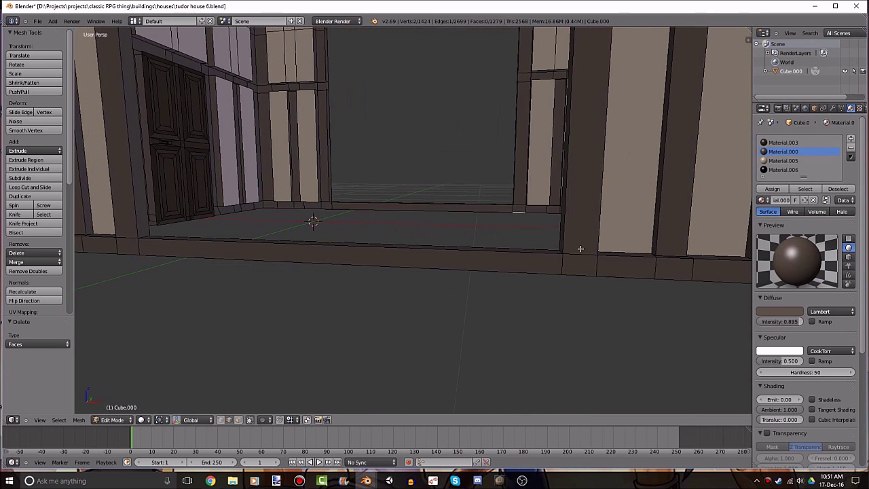
ctrl+right_click(571, 265)
mouse_move(511, 254)
middle_down()
mouse_move(453, 286)
mouse_move(493, 260)
mouse_move(243, 271)
middle_up()
key(f)
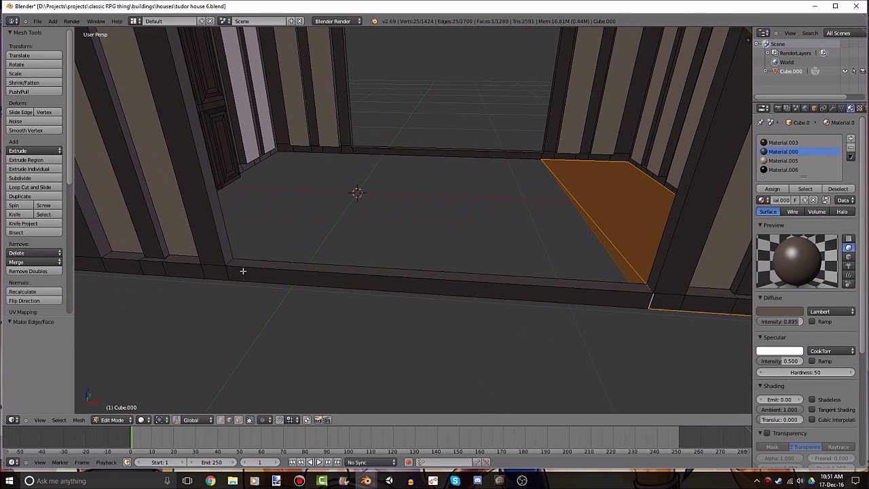
Fill new faces from the floor edges to close the central gap.
mouse_move(664, 309)
middle_down()
mouse_move(620, 285)
mouse_move(600, 287)
middle_up()
key(f)
mouse_move(516, 301)
middle_down()
mouse_move(267, 261)
mouse_move(495, 273)
mouse_move(452, 355)
middle_up()
right_click(279, 259)
ctrl+right_click(482, 277)
key(f)
Assign Material.000 to the left and right floor strips, then deselect.
click(238, 420)
right_click(182, 329)
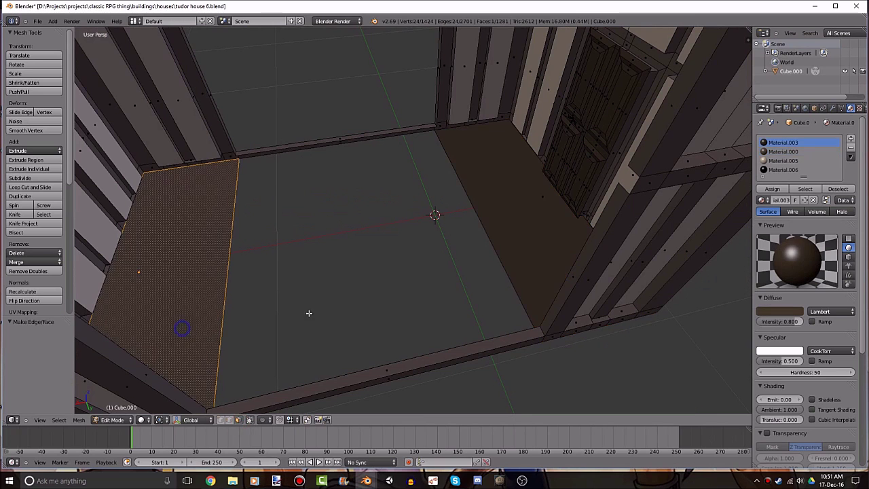
shift+right_click(520, 210)
click(783, 152)
click(763, 199)
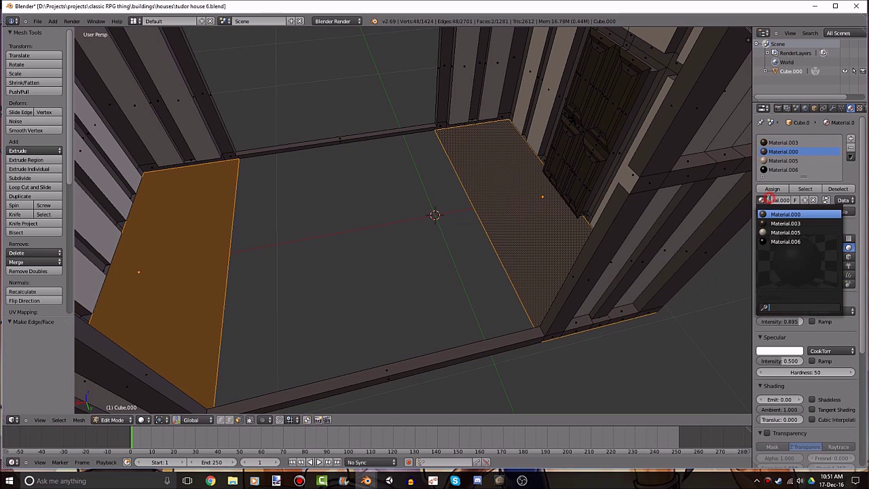
click(773, 189)
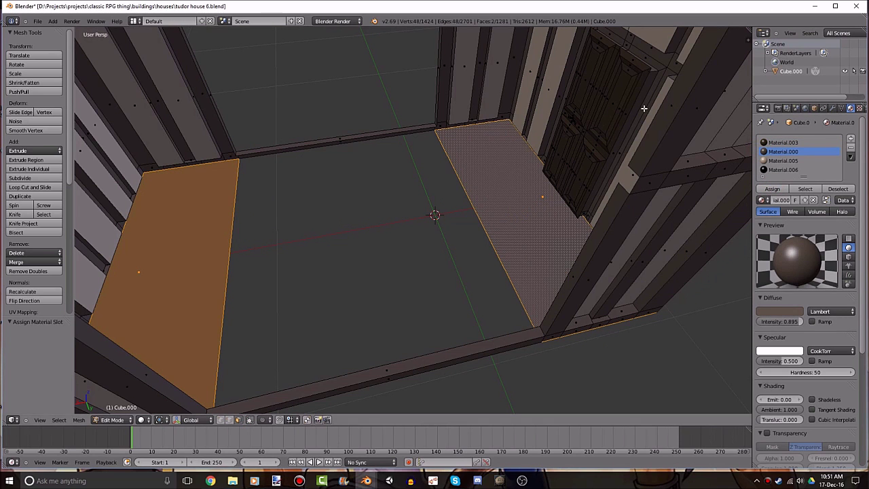
key(a)
Select and inspect the edge path along the floor's far side, then deselect it.
middle_drag(512, 159, 563, 136)
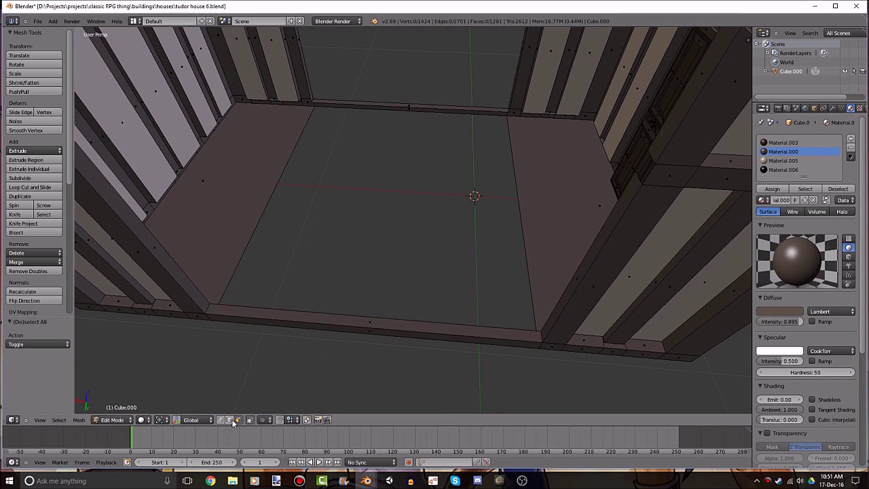
ctrl+right_click(526, 213)
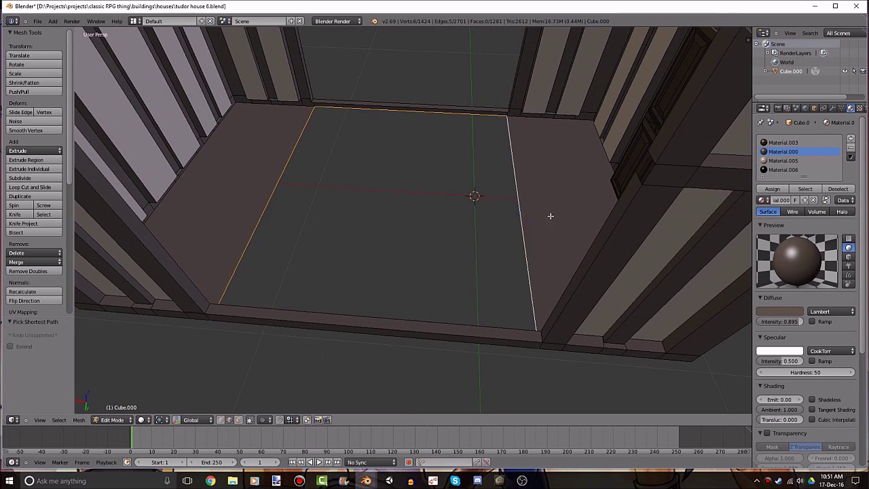
mouse_move(551, 216)
middle_down()
mouse_move(507, 202)
mouse_move(561, 223)
mouse_move(524, 207)
mouse_move(285, 191)
mouse_move(346, 190)
mouse_move(261, 122)
mouse_move(371, 157)
mouse_move(434, 146)
middle_up()
key(a)
key(a)
mouse_move(370, 172)
middle_down()
mouse_move(270, 183)
mouse_move(290, 175)
middle_up()
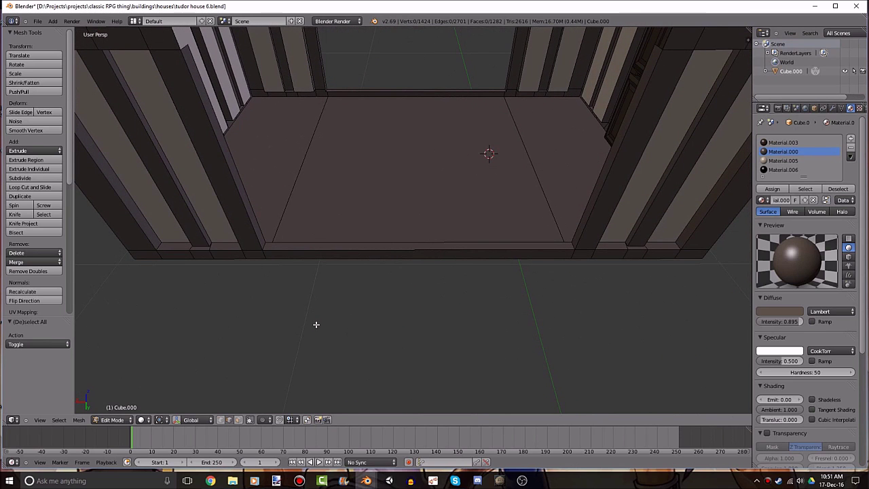
Add a loop cut along the floor edge.
key(ctrl+r)
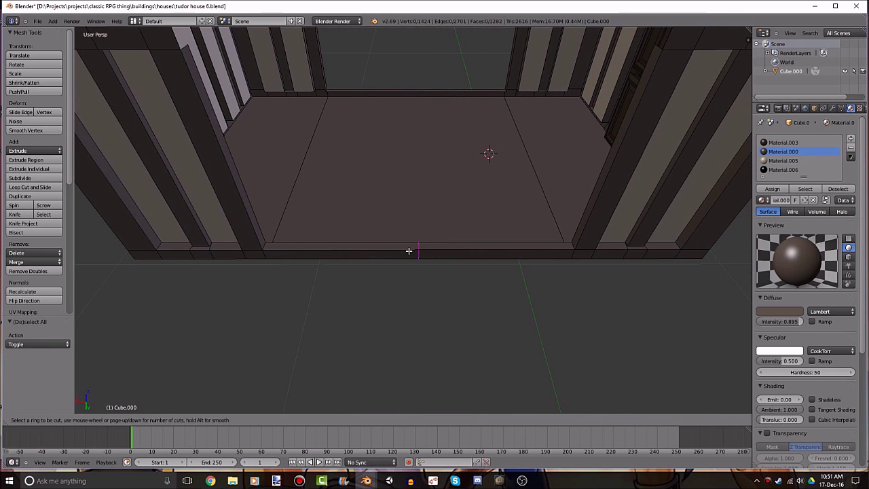
key(Escape)
middle_drag(419, 214, 353, 328)
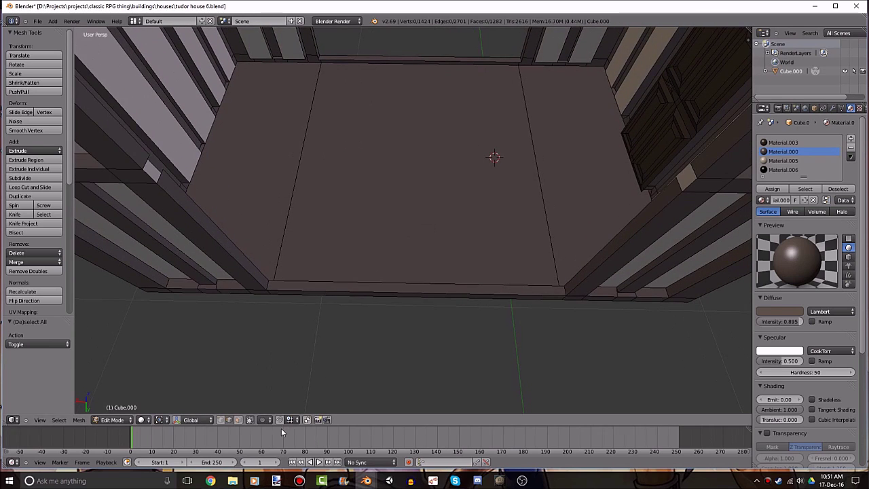
mouse_move(322, 268)
middle_down()
mouse_move(220, 266)
mouse_move(390, 125)
middle_up()
key(ctrl+r)
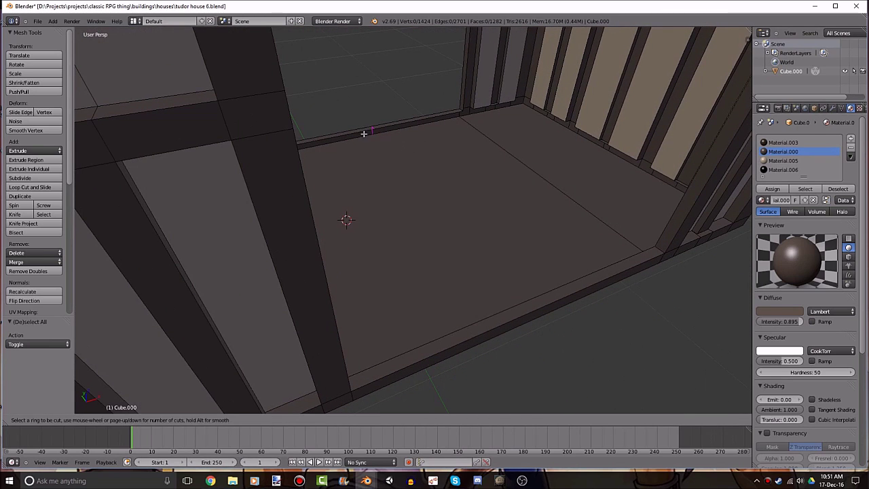
click(537, 244)
middle_drag(514, 233, 505, 143)
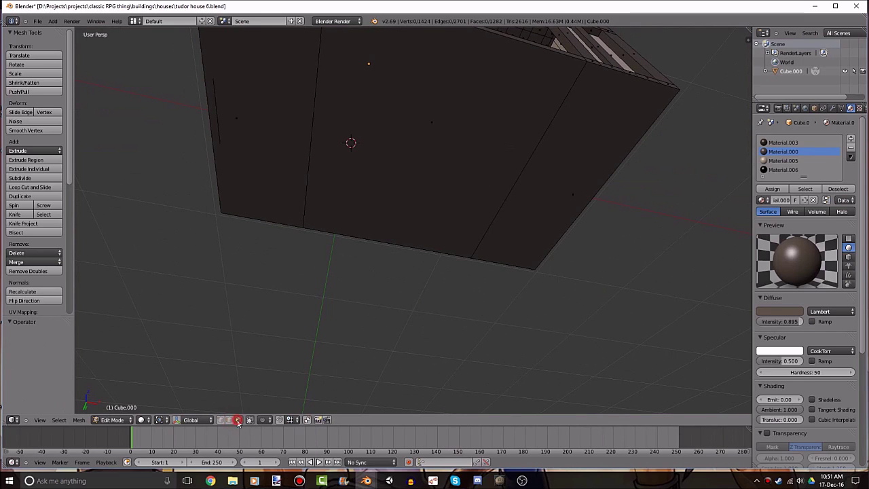
middle_drag(475, 270, 459, 316)
Select the floor face in wireframe and try merging the floor faces, then revert it.
click(423, 190)
mouse_move(423, 190)
middle_down()
mouse_move(441, 232)
mouse_move(452, 233)
mouse_move(469, 198)
mouse_move(469, 165)
mouse_move(485, 167)
middle_up()
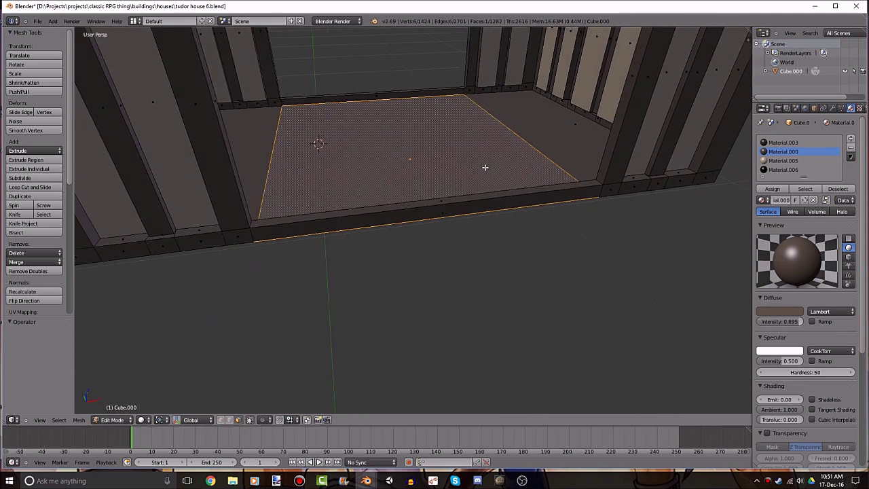
key(z)
key(z)
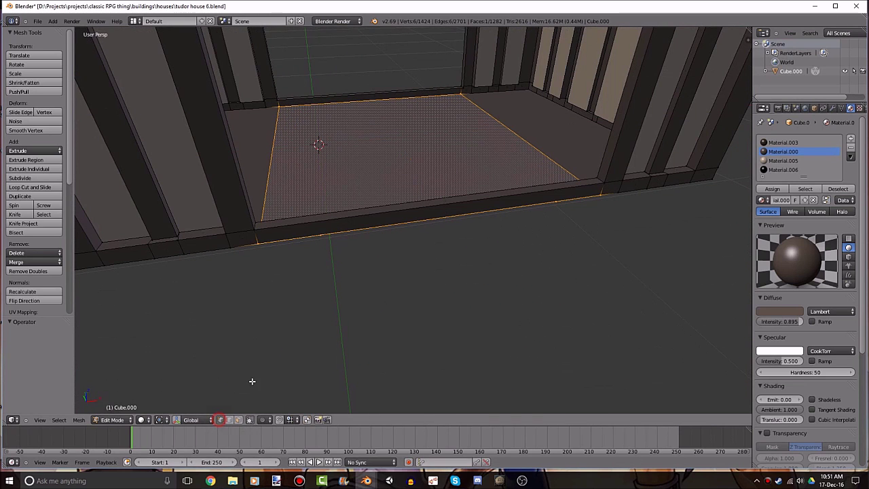
mouse_move(446, 283)
middle_down()
mouse_move(444, 305)
mouse_move(235, 259)
middle_up()
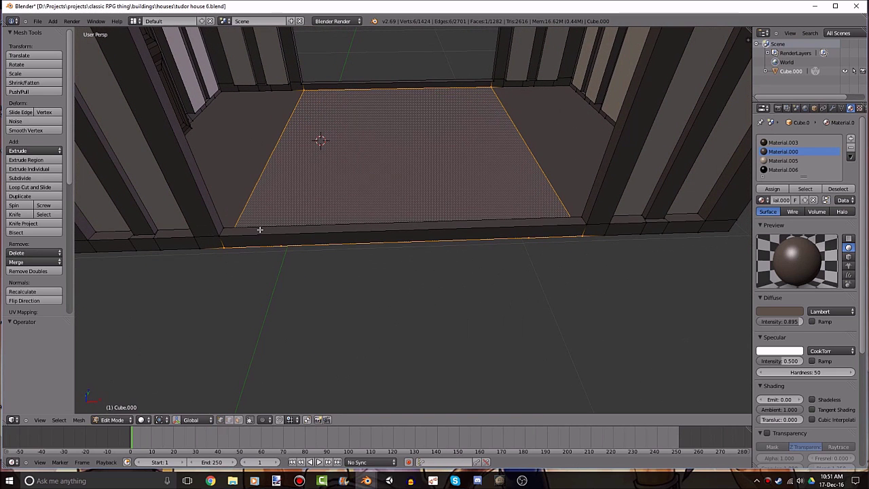
key(x)
click(266, 302)
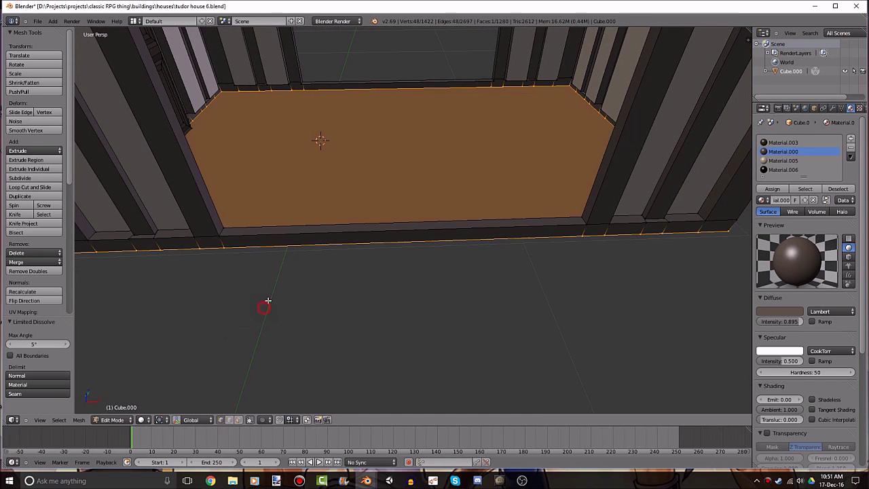
key(i)
Select the stray edge on the floor border and apply Dissolve Vertices.
right_click(291, 246)
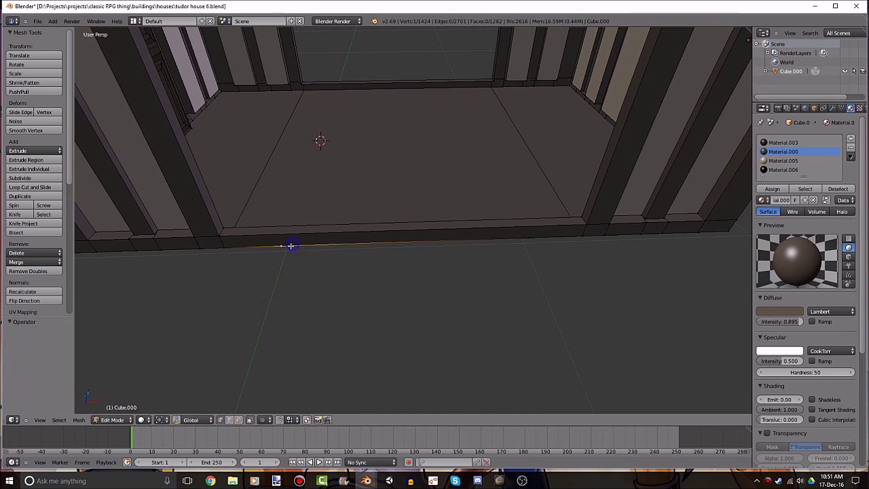
middle_drag(531, 239, 327, 299)
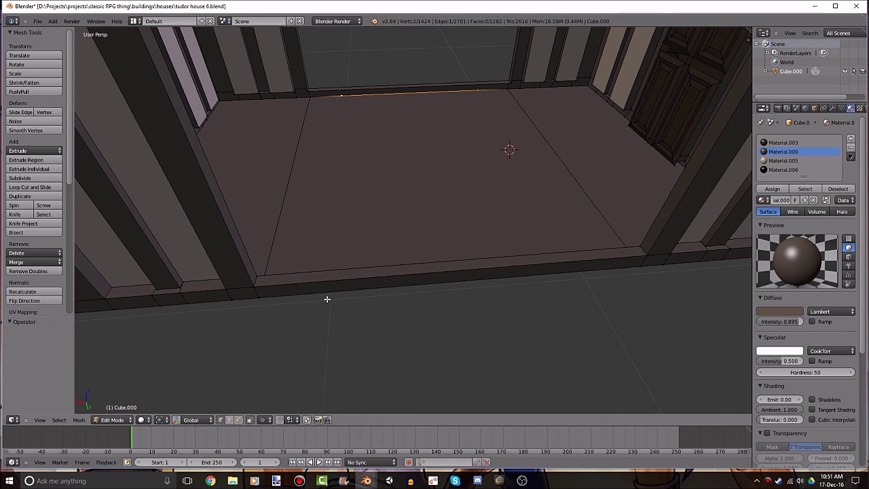
key(w)
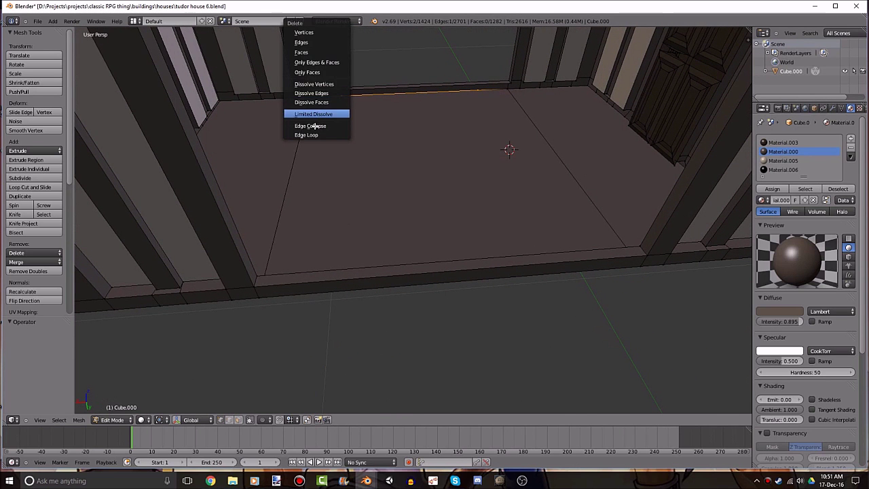
key(Escape)
key(x)
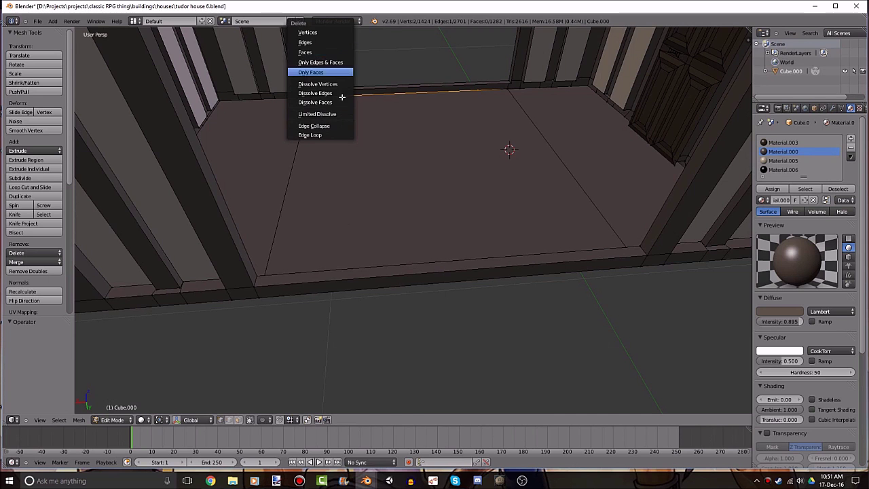
click(331, 82)
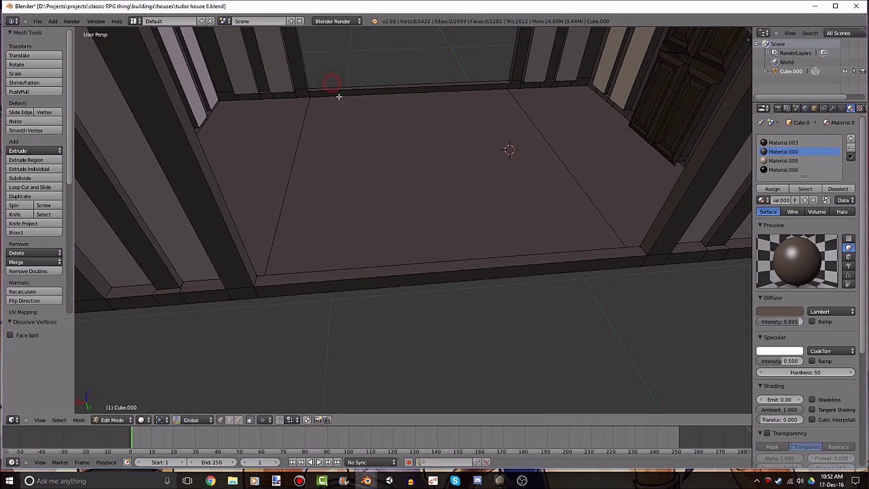
middle_drag(339, 96, 222, 464)
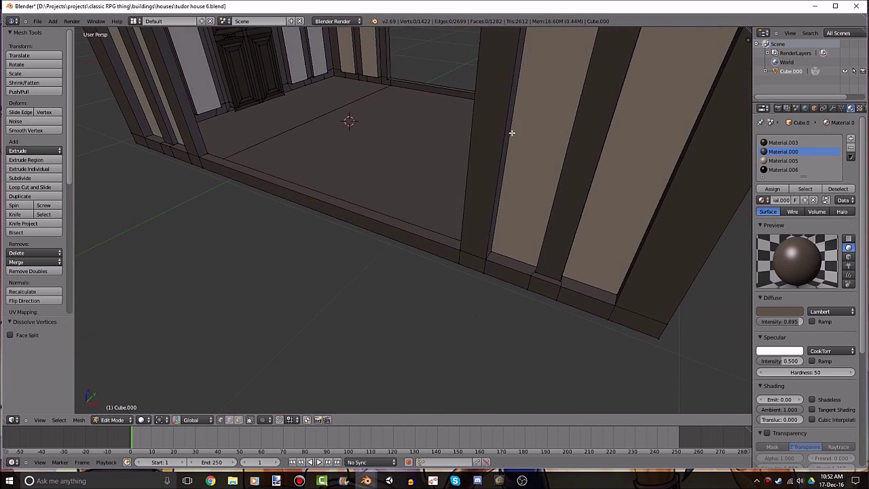
Loop-cut the room floor with 9 evenly centred cuts into planks, then deselect.
key(ctrl+r)
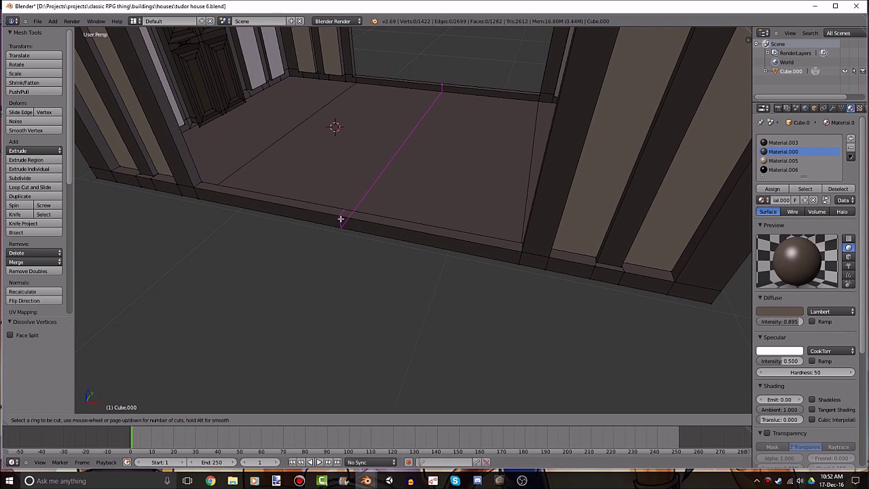
key(Escape)
mouse_move(341, 219)
middle_down()
mouse_move(438, 231)
mouse_move(394, 243)
mouse_move(294, 190)
middle_up()
key(ctrl+r)
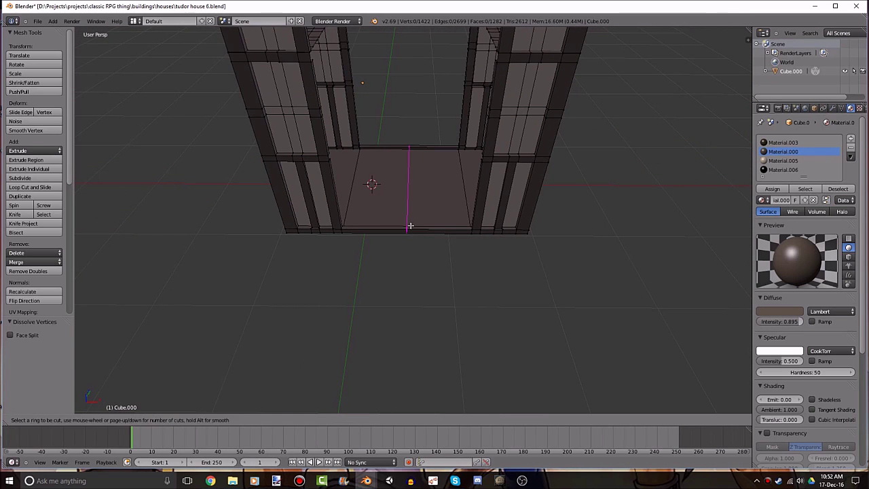
scroll(411, 228, up, 1)
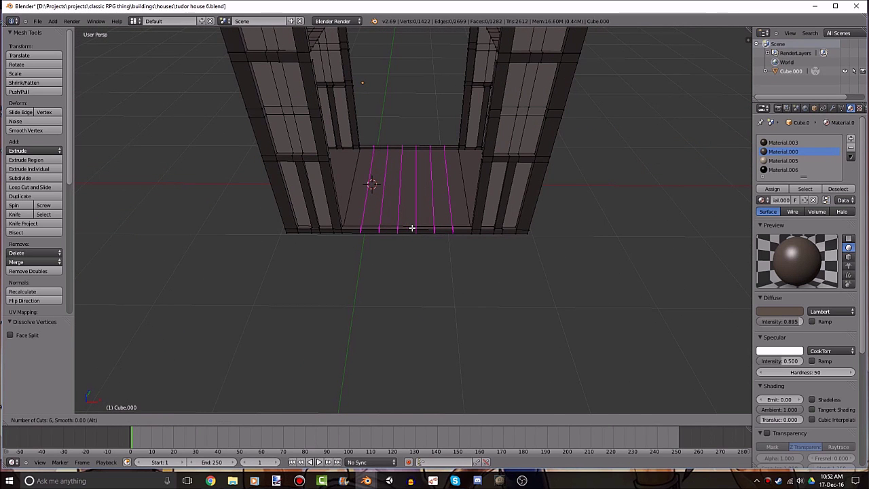
scroll(411, 229, up, 1)
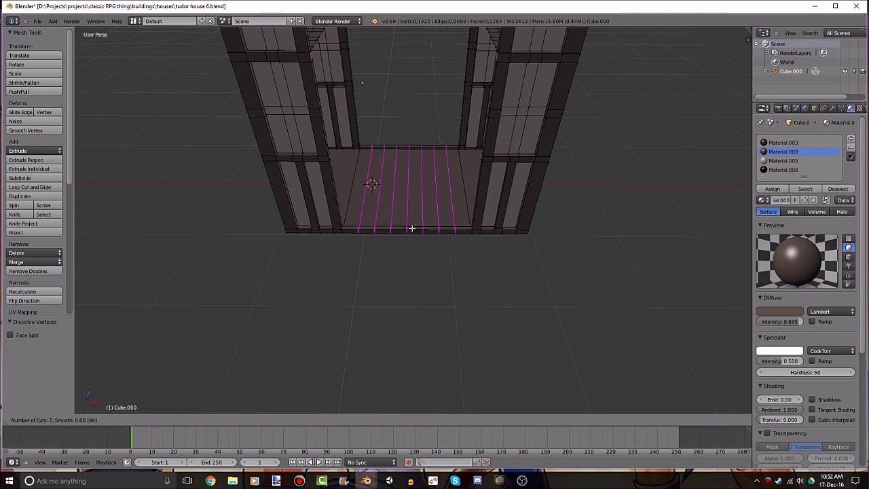
scroll(412, 228, up, 2)
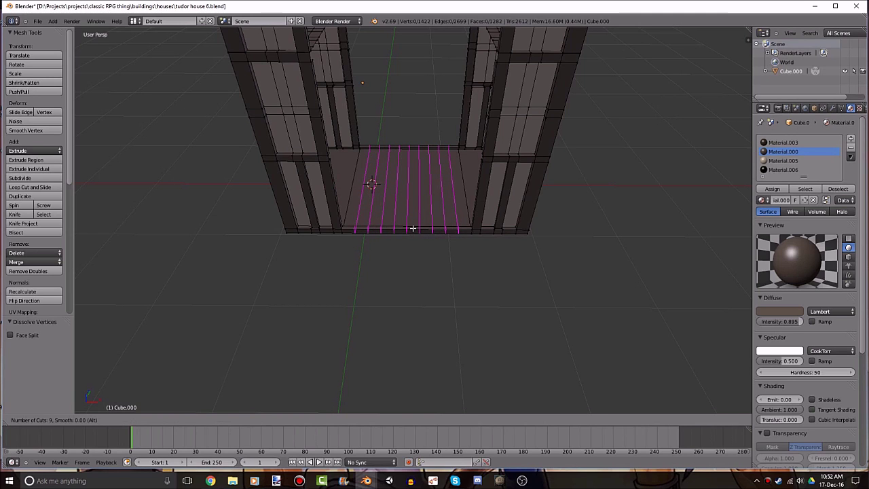
click(412, 228)
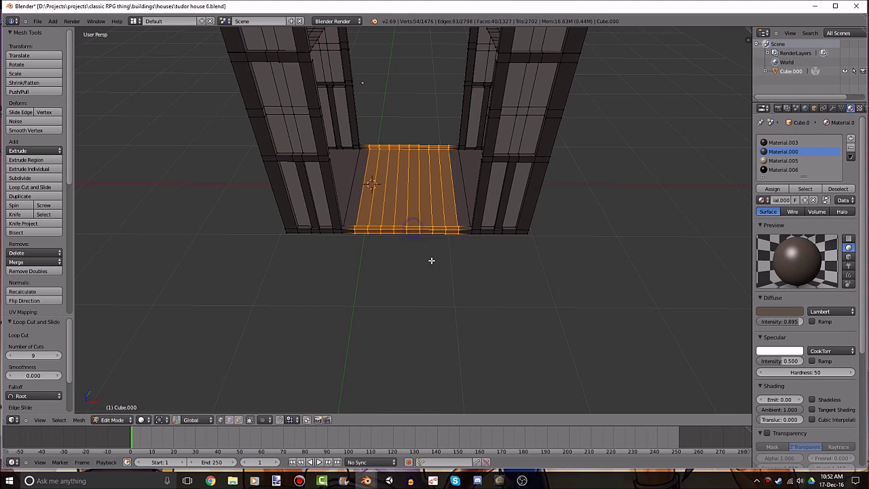
right_click(430, 260)
key(a)
scroll(430, 260, down, 3)
middle_drag(431, 237, 419, 188)
scroll(426, 213, up, 2)
scroll(426, 213, up, 2)
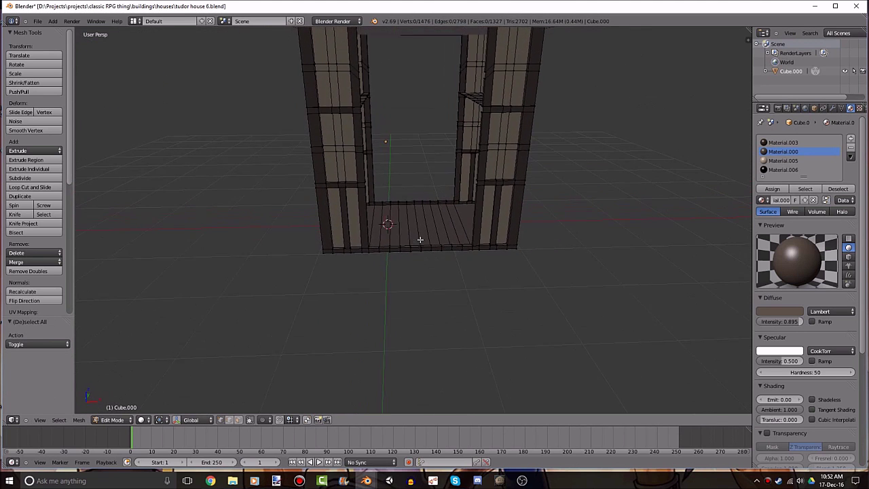
scroll(426, 214, up, 2)
scroll(315, 327, up, 2)
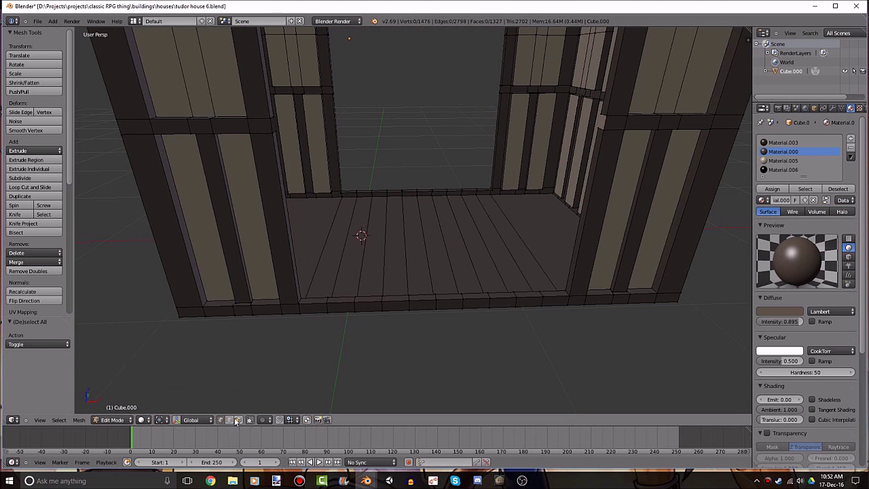
Fill a new face bar across the open front above the floor.
mouse_move(373, 246)
middle_down()
mouse_move(373, 234)
mouse_move(369, 243)
mouse_move(210, 200)
middle_up()
scroll(236, 240, up, 2)
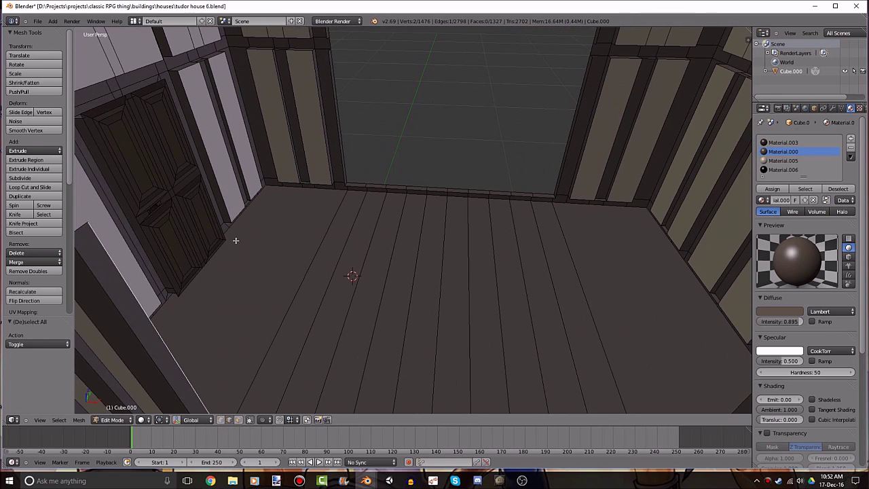
scroll(151, 232, down, 2)
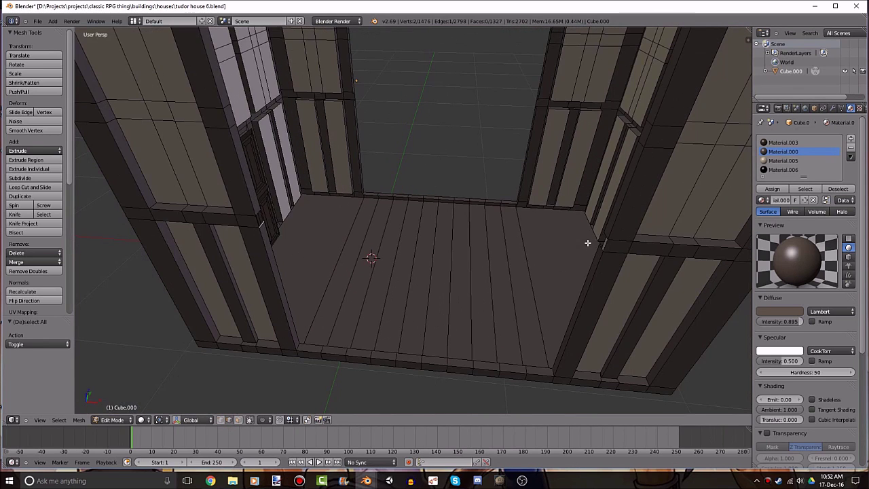
scroll(599, 248, up, 2)
scroll(576, 273, up, 2)
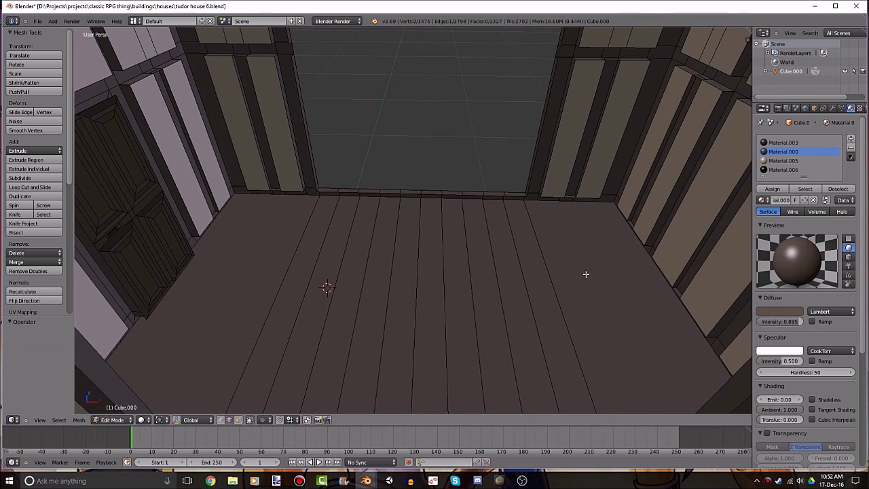
shift+middle_drag(586, 274, 544, 273)
key(f)
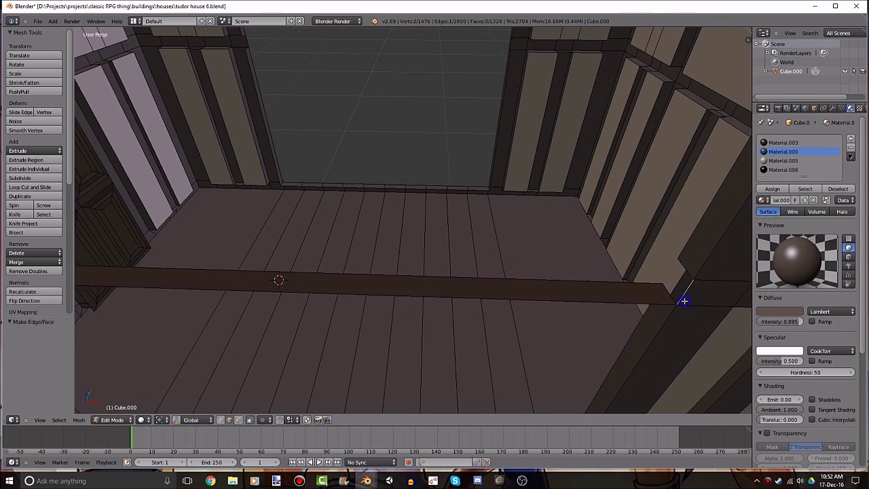
mouse_move(683, 296)
middle_down()
mouse_move(642, 305)
mouse_move(580, 287)
middle_up()
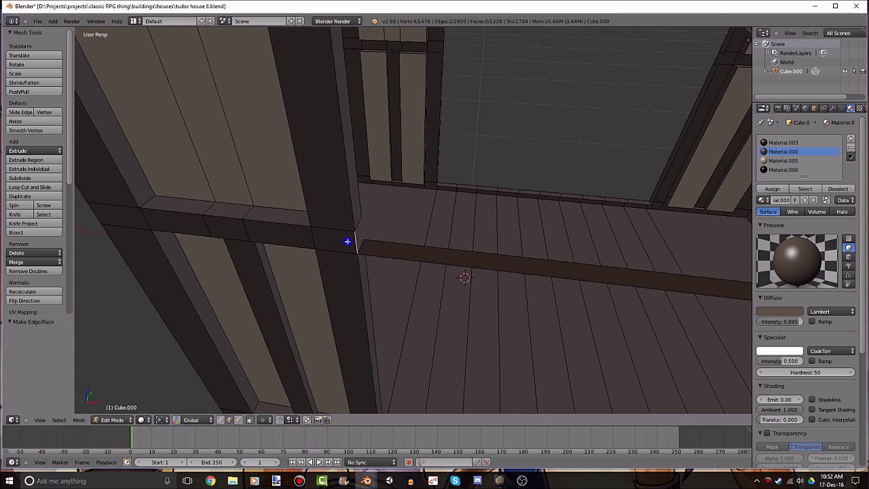
Fill faces at the beam's corner and on the strip below the beam.
mouse_move(559, 274)
middle_down()
mouse_move(353, 273)
mouse_move(531, 308)
middle_up()
mouse_move(420, 284)
middle_down()
mouse_move(490, 290)
mouse_move(328, 285)
mouse_move(468, 316)
mouse_move(243, 176)
mouse_move(271, 220)
mouse_move(217, 196)
middle_up()
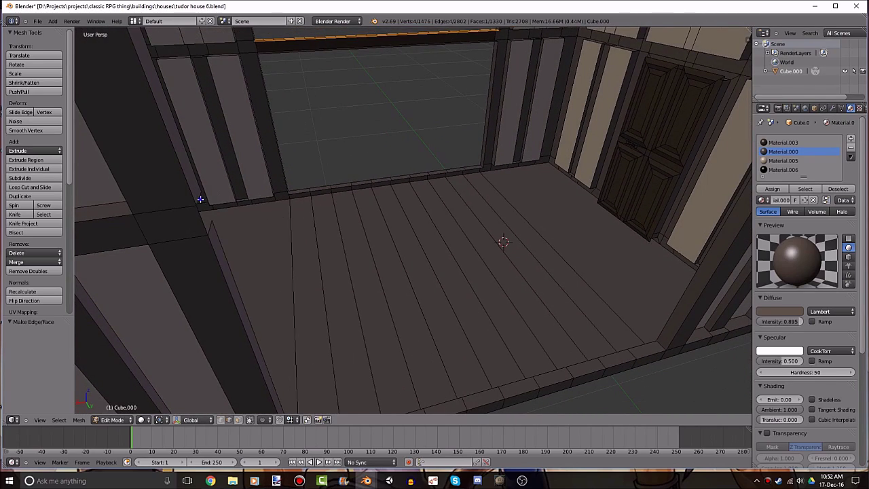
right_click(200, 199)
mouse_move(349, 229)
middle_down()
mouse_move(364, 244)
mouse_move(479, 181)
mouse_move(562, 238)
mouse_move(206, 212)
middle_up()
key(f)
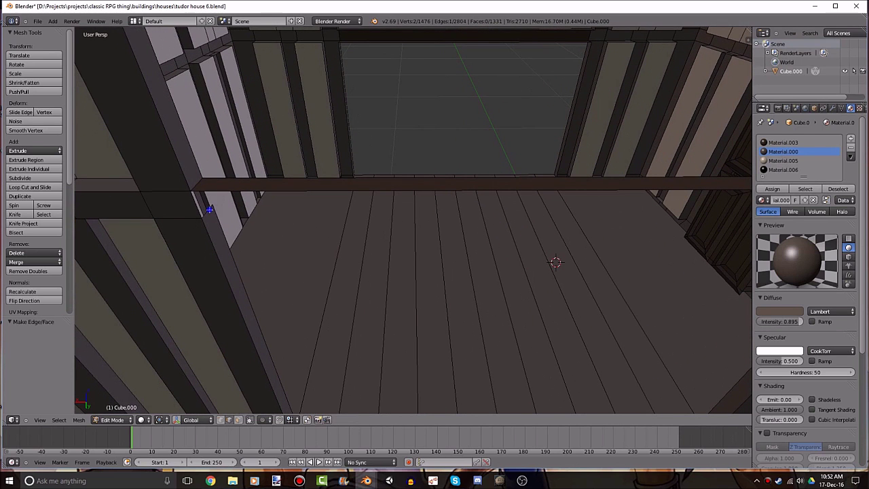
key(f)
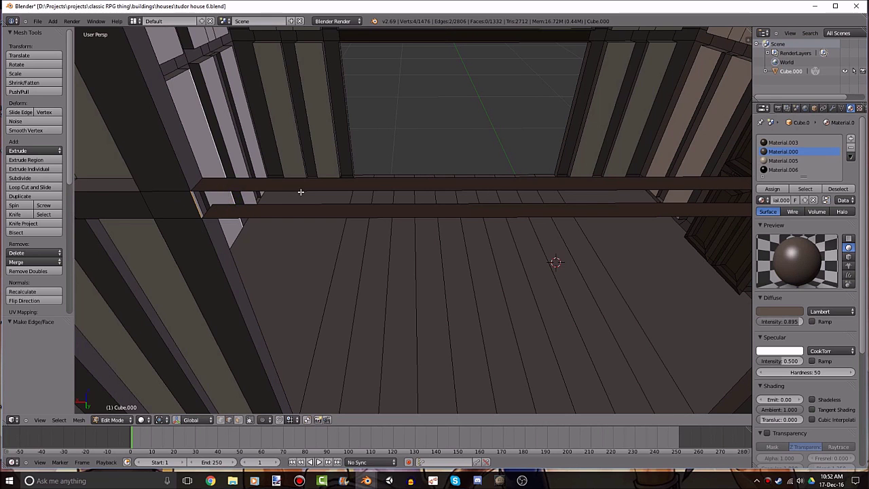
Fill the beam strip between its two long edges, then deselect everything.
mouse_move(266, 227)
middle_down()
mouse_move(293, 231)
mouse_move(310, 267)
mouse_move(705, 285)
middle_up()
right_click(293, 231)
shift+right_click(278, 258)
key(f)
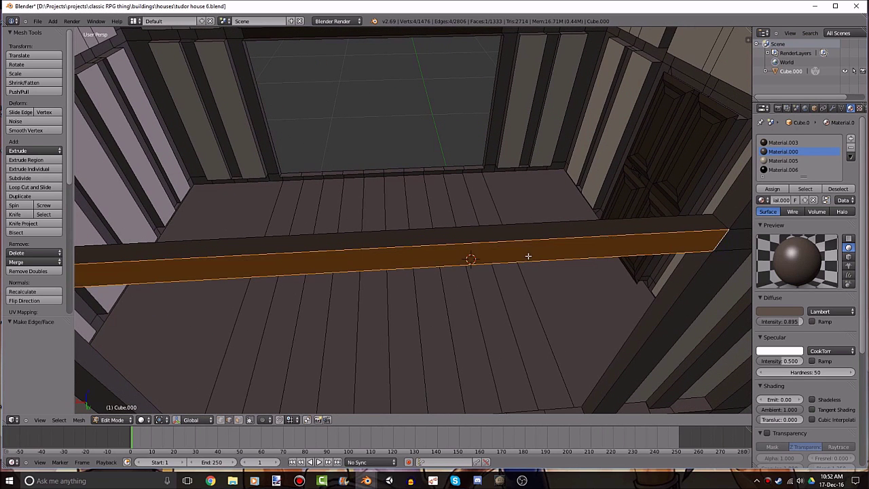
key(a)
mouse_move(551, 248)
middle_down()
mouse_move(489, 256)
mouse_move(470, 229)
mouse_move(489, 210)
middle_up()
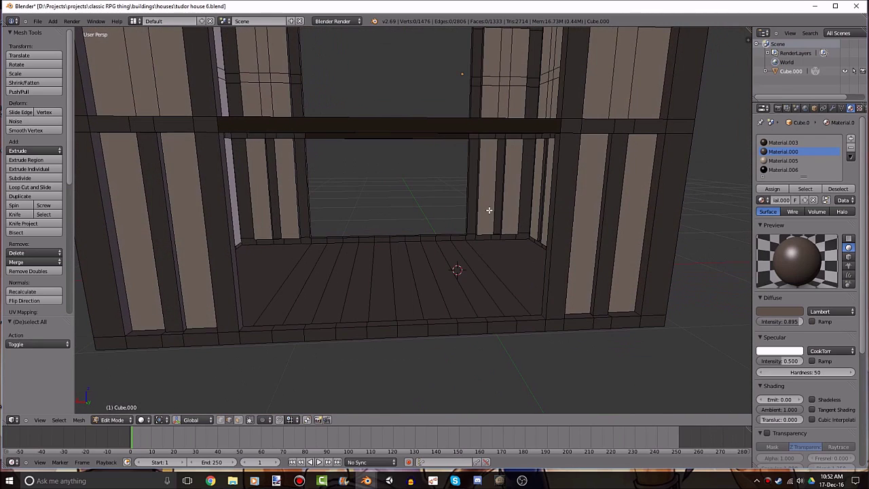
middle_drag(502, 163, 469, 196)
key(z)
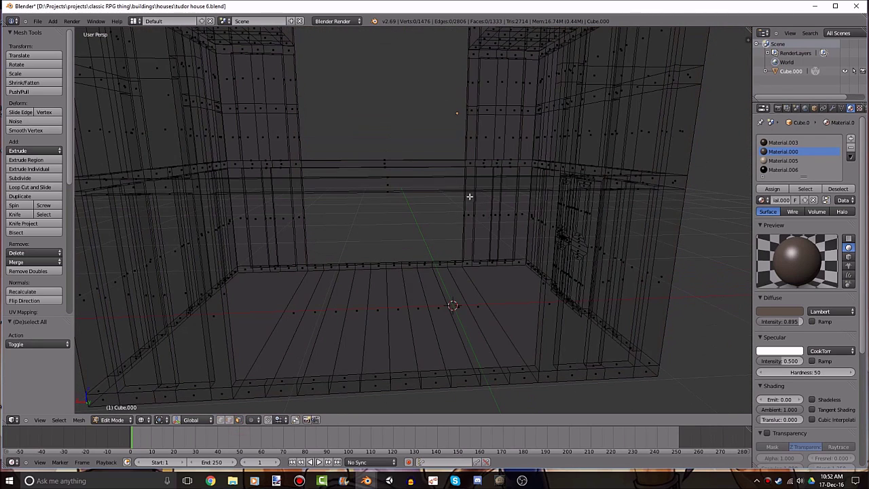
key(b)
drag(413, 134, 365, 218)
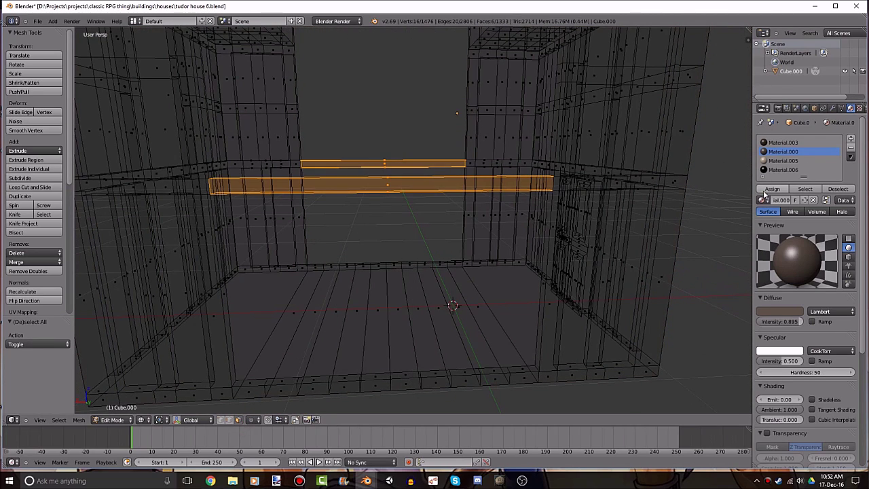
scroll(507, 210, down, 5)
key(a)
key(z)
key(z)
key(z)
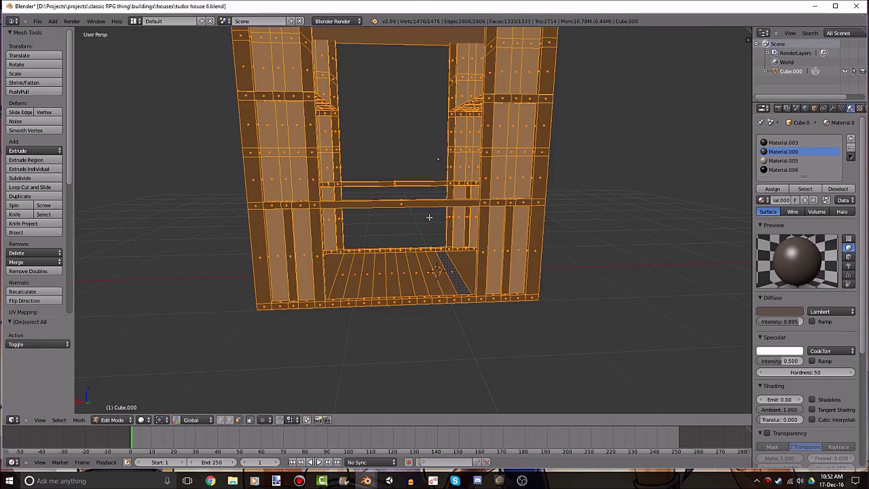
key(Tab)
mouse_move(431, 222)
middle_down()
mouse_move(365, 230)
mouse_move(412, 194)
mouse_move(455, 220)
middle_up()
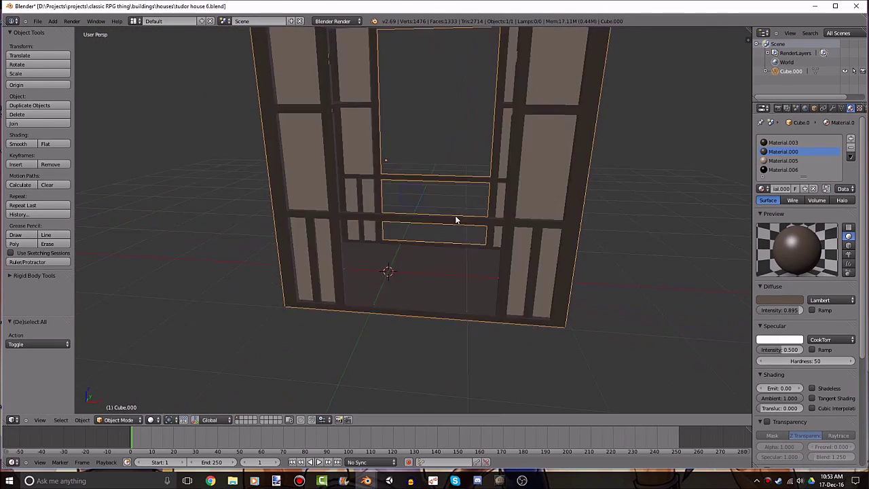
key(Tab)
scroll(455, 220, up, 3)
key(a)
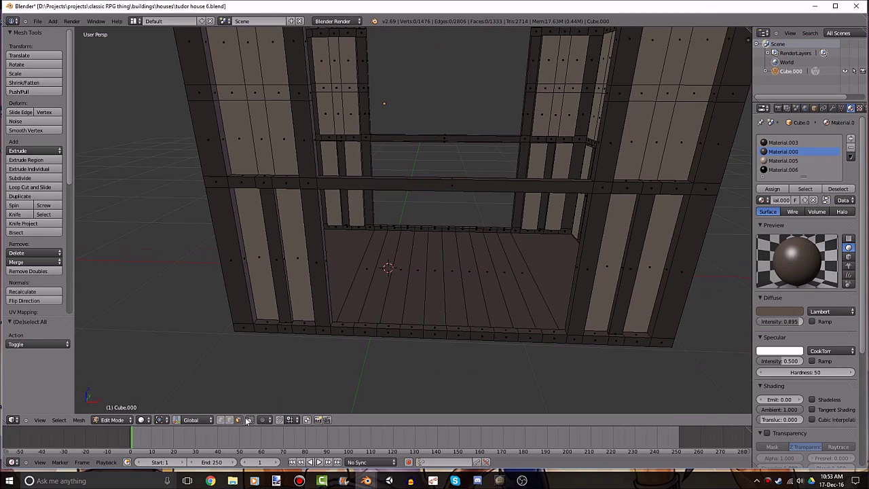
middle_drag(296, 249, 354, 159)
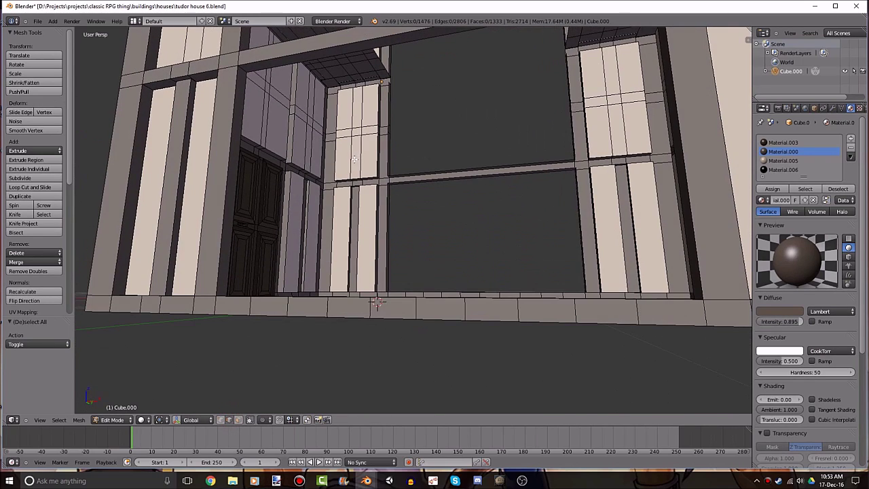
right_click(271, 52)
mouse_move(275, 57)
middle_down()
mouse_move(310, 116)
mouse_move(406, 338)
middle_up()
ctrl+right_click(415, 357)
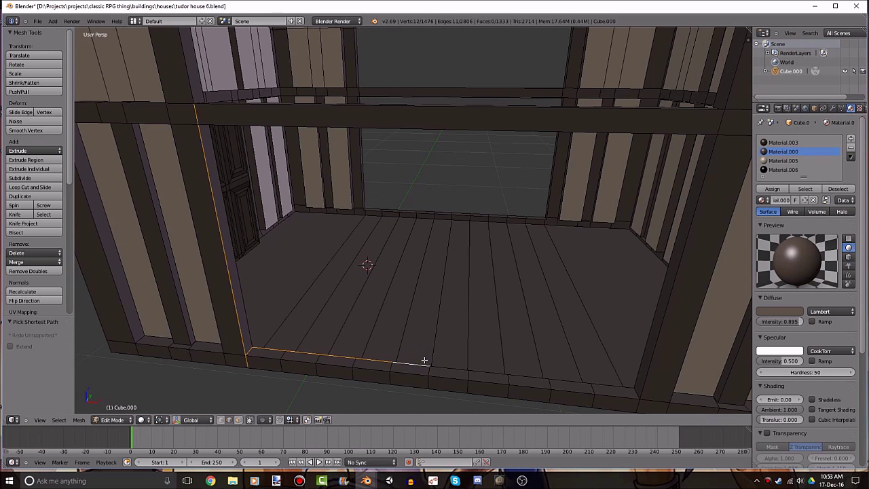
key(ctrl+z)
ctrl+right_click(249, 328)
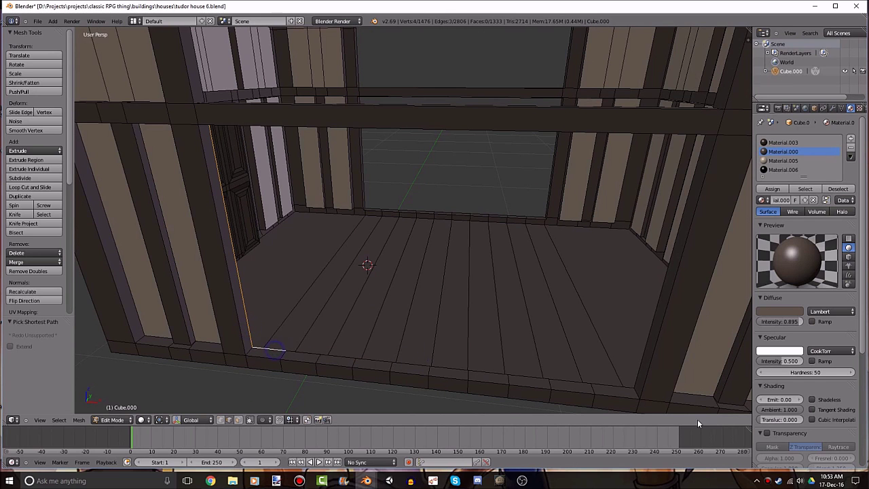
alt+right_click(619, 386)
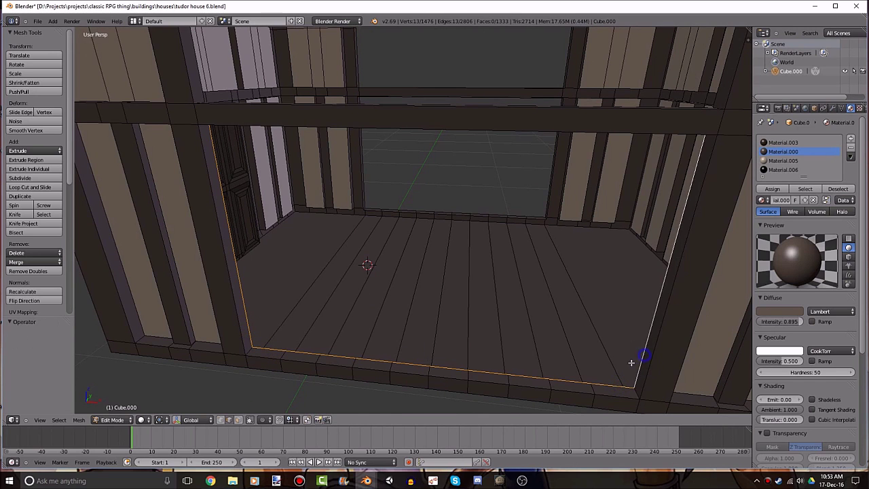
mouse_move(634, 359)
middle_down()
mouse_move(580, 258)
mouse_move(553, 229)
mouse_move(462, 196)
mouse_move(494, 196)
mouse_move(523, 262)
mouse_move(510, 210)
mouse_move(508, 243)
mouse_move(482, 219)
mouse_move(482, 233)
mouse_move(479, 196)
mouse_move(478, 237)
mouse_move(407, 141)
mouse_move(424, 191)
mouse_move(329, 336)
middle_up()
key(f)
key(ctrl+z)
key(a)
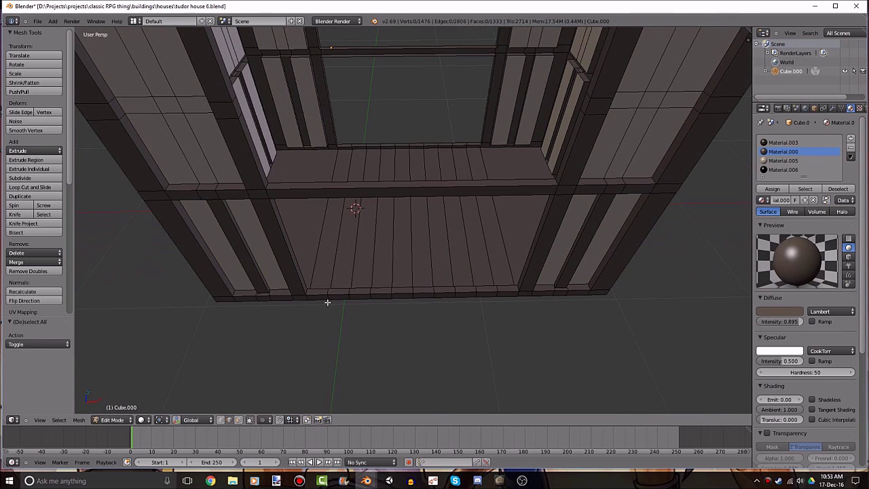
key(a)
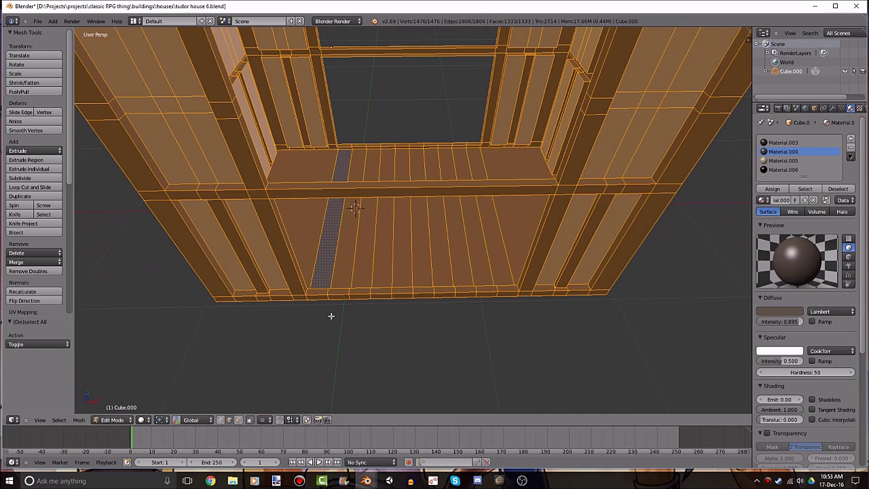
key(a)
mouse_move(330, 314)
middle_down()
mouse_move(349, 316)
mouse_move(351, 301)
middle_up()
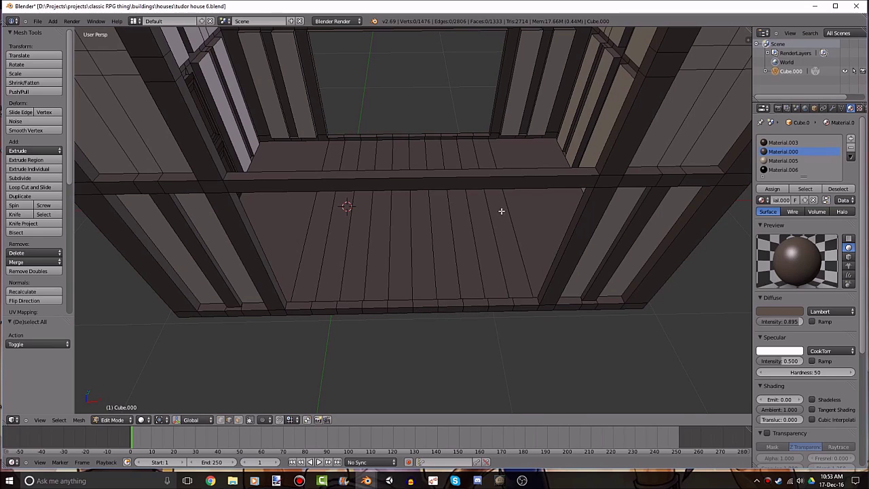
mouse_move(501, 211)
middle_down()
mouse_move(375, 217)
mouse_move(190, 208)
mouse_move(328, 281)
mouse_move(380, 144)
middle_up()
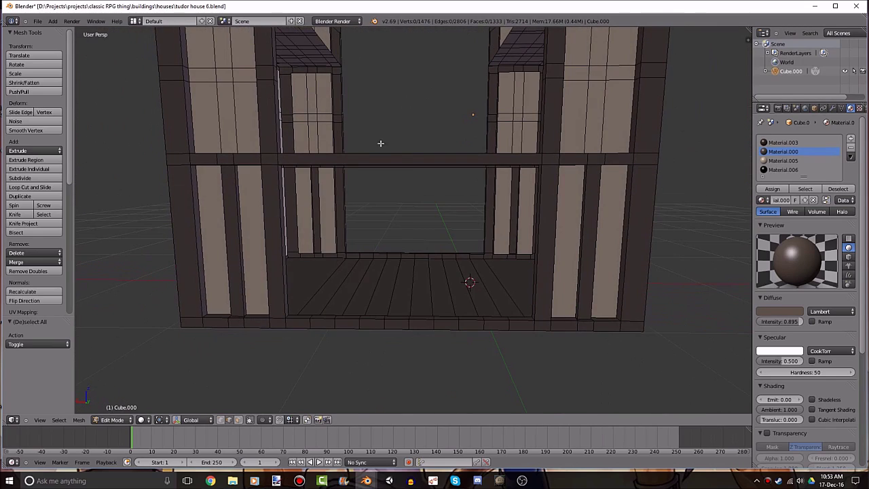
Add five evenly spaced loop cuts across the front railing beam, then deselect.
mouse_move(398, 194)
middle_down()
mouse_move(405, 277)
mouse_move(423, 300)
mouse_move(389, 242)
mouse_move(414, 218)
middle_up()
key(ctrl+r)
scroll(417, 216, up, 4)
click(416, 218)
right_click(416, 217)
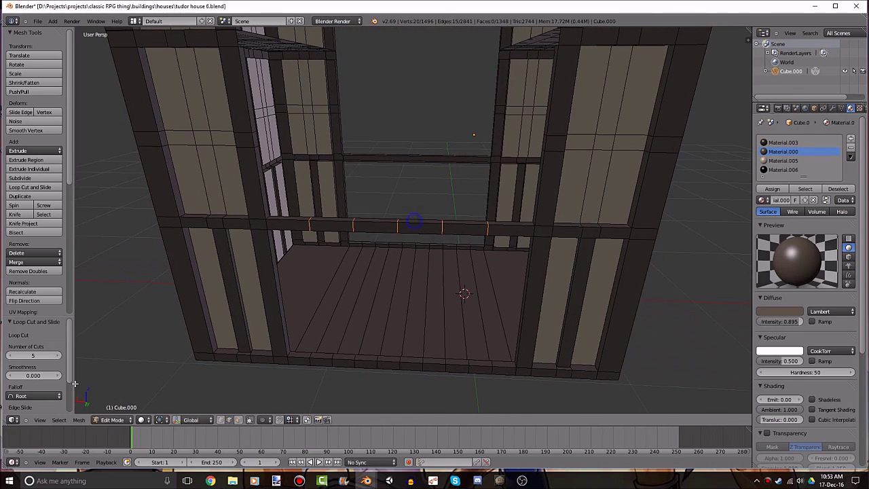
click(57, 355)
click(57, 355)
key(a)
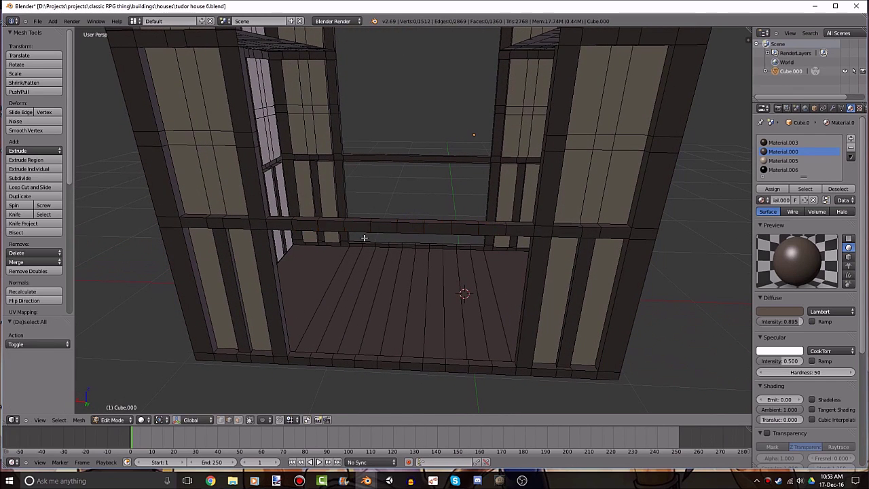
Add nine centred loop cuts along the lower floor beam, then deselect.
middle_drag(122, 292, 183, 238)
key(ctrl+r)
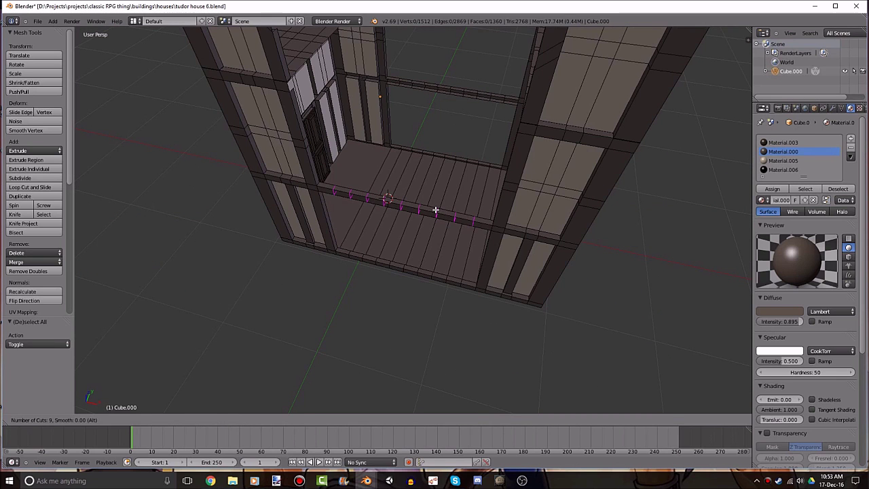
click(436, 210)
right_click(435, 211)
mouse_move(407, 204)
middle_down()
mouse_move(288, 191)
mouse_move(291, 170)
middle_up()
key(a)
middle_drag(314, 210, 243, 405)
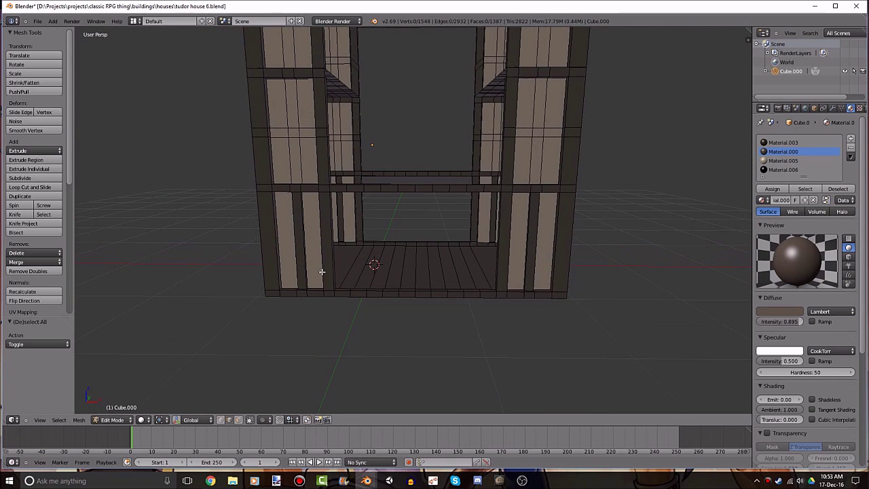
scroll(322, 272, up, 1)
scroll(320, 289, up, 1)
scroll(258, 359, up, 1)
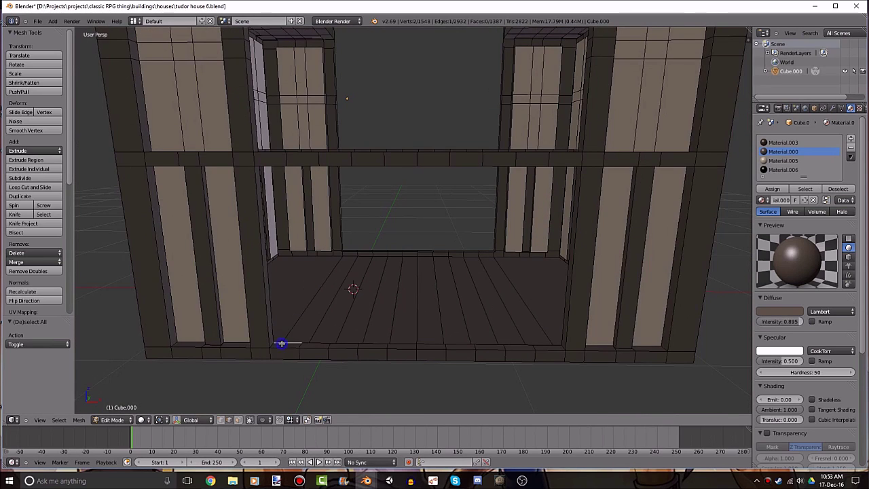
Fill a face between the floor's front edge, the post's vertical edge and the beam edge.
mouse_move(281, 343)
middle_down()
mouse_move(330, 301)
mouse_move(301, 213)
mouse_move(300, 150)
middle_up()
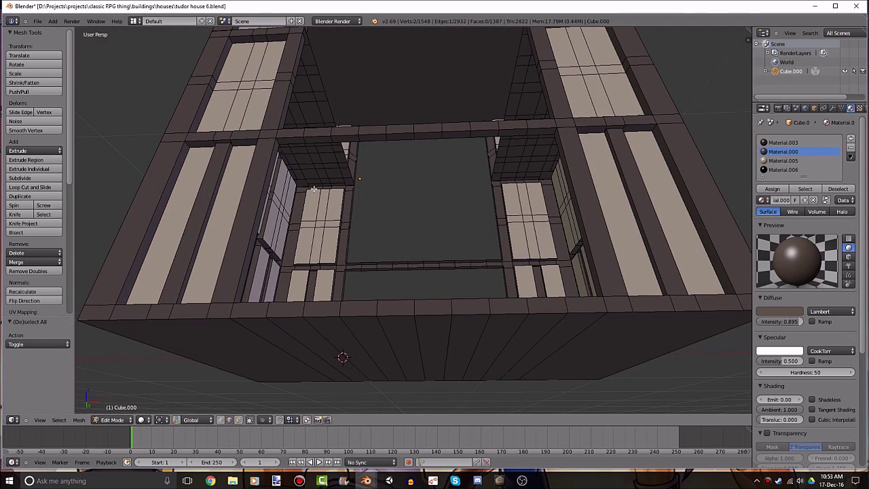
middle_drag(314, 188, 553, 329)
ctrl+right_click(545, 351)
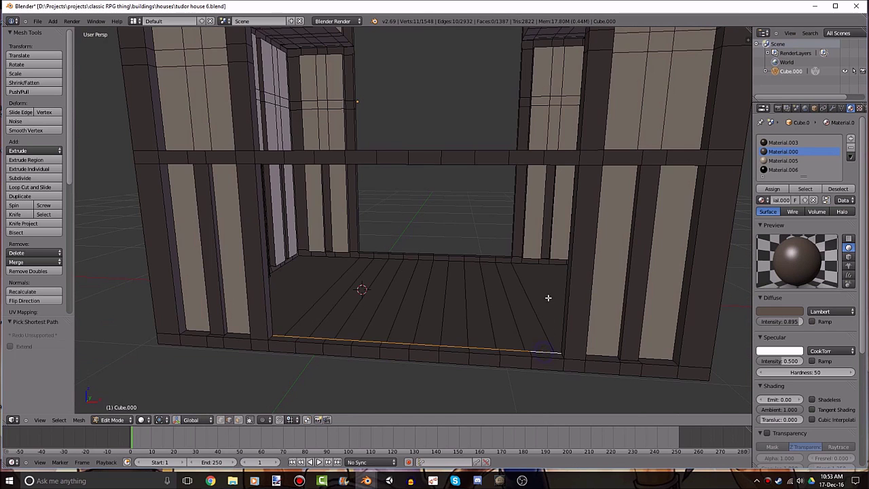
middle_drag(547, 296, 545, 185)
ctrl+right_click(551, 139)
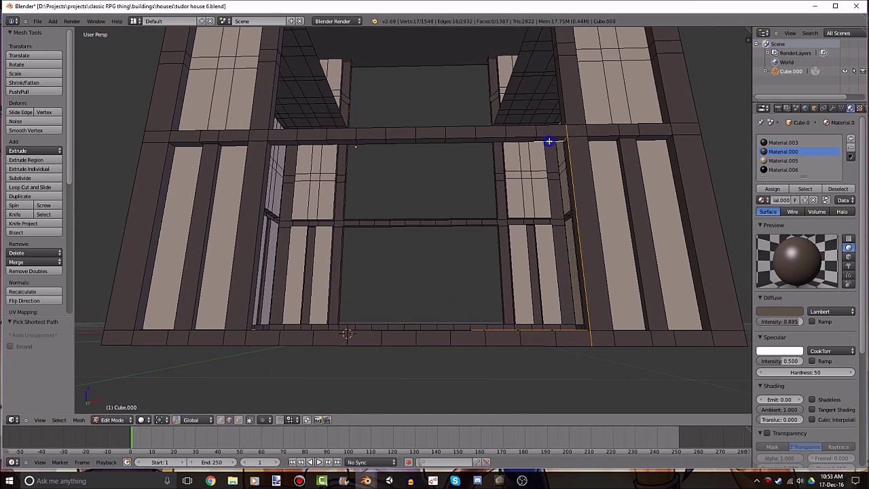
key(ctrl+z)
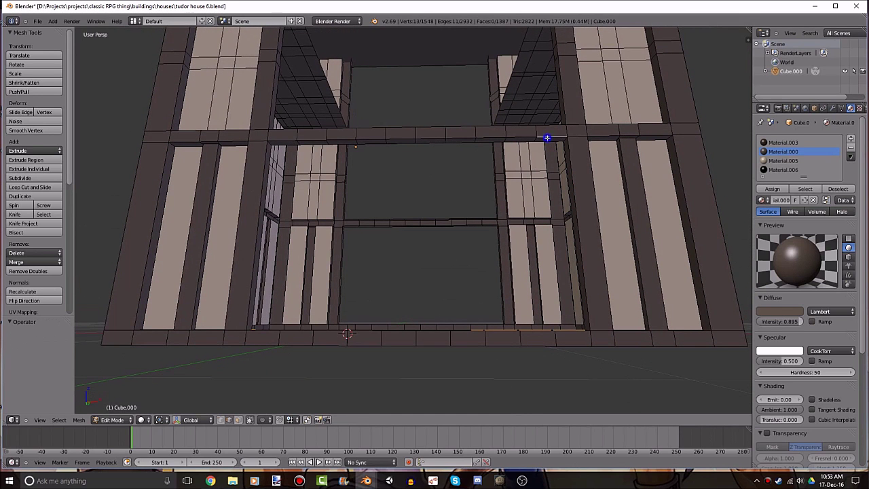
mouse_move(559, 173)
middle_down()
mouse_move(570, 268)
mouse_move(278, 148)
mouse_move(249, 202)
mouse_move(349, 249)
mouse_move(493, 248)
mouse_move(430, 134)
middle_up()
shift+right_click(569, 291)
ctrl+right_click(283, 149)
key(f)
Fill a second face from the long bottom floor edge to the wall edge, then deselect.
right_click(605, 398)
mouse_move(605, 398)
middle_down()
mouse_move(401, 277)
mouse_move(265, 333)
middle_up()
ctrl+right_click(279, 336)
middle_drag(281, 290, 292, 292)
scroll(345, 294, down, 5)
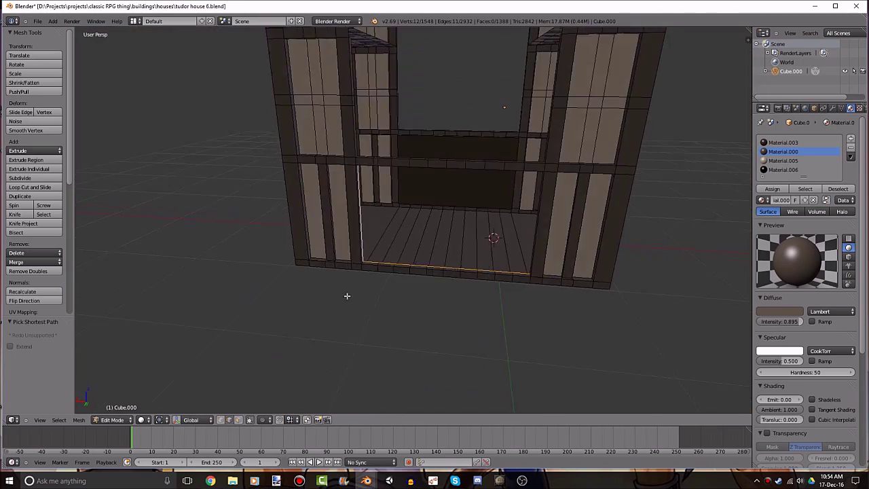
mouse_move(345, 295)
middle_down()
mouse_move(554, 213)
mouse_move(523, 291)
mouse_move(400, 147)
mouse_move(328, 200)
mouse_move(349, 208)
mouse_move(344, 224)
middle_up()
shift+right_click(554, 231)
scroll(328, 200, up, 4)
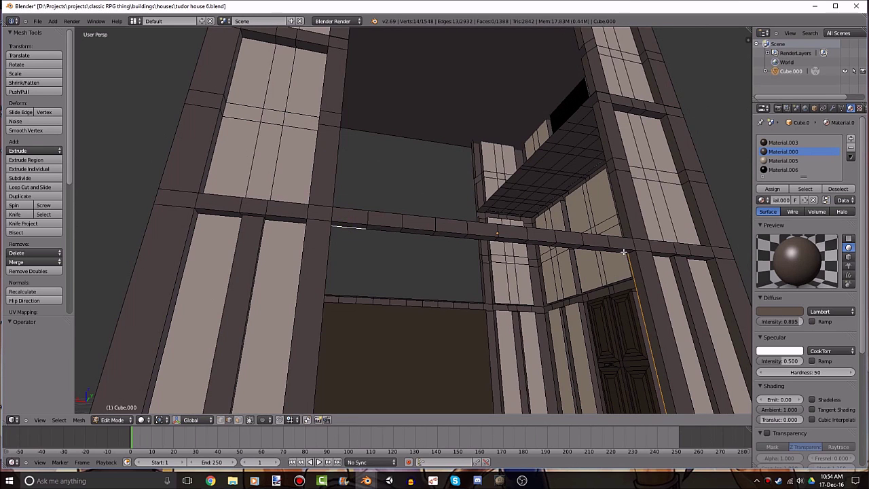
key(f)
key(a)
scroll(651, 256, down, 5)
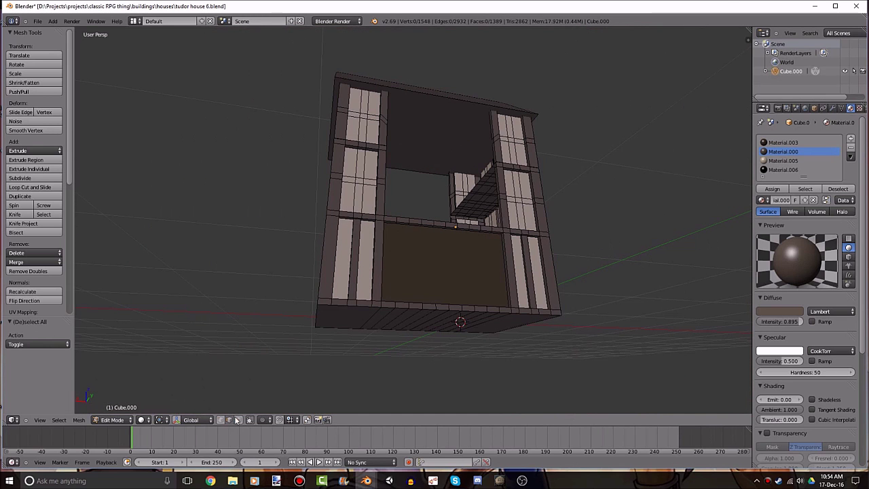
Assign Material.005 to the large lower front wall panel, reapplying it from a front view.
right_click(433, 267)
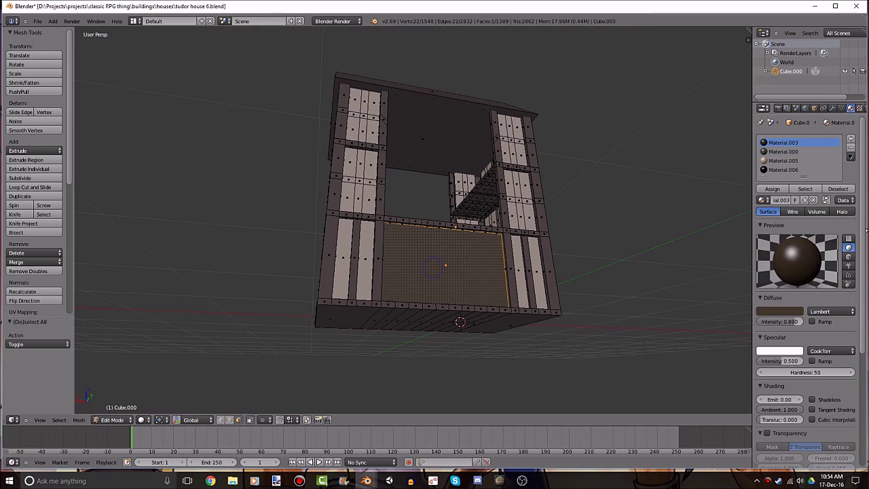
click(780, 160)
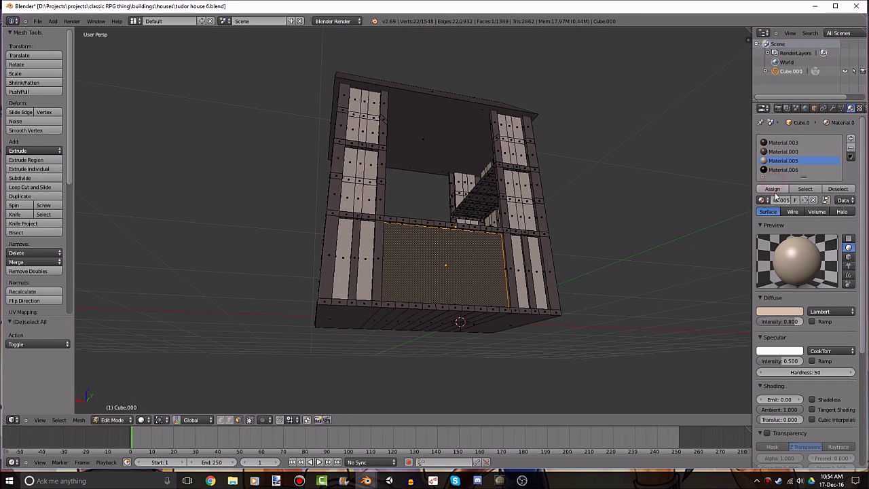
click(773, 189)
middle_drag(679, 272, 607, 277)
right_click(378, 296)
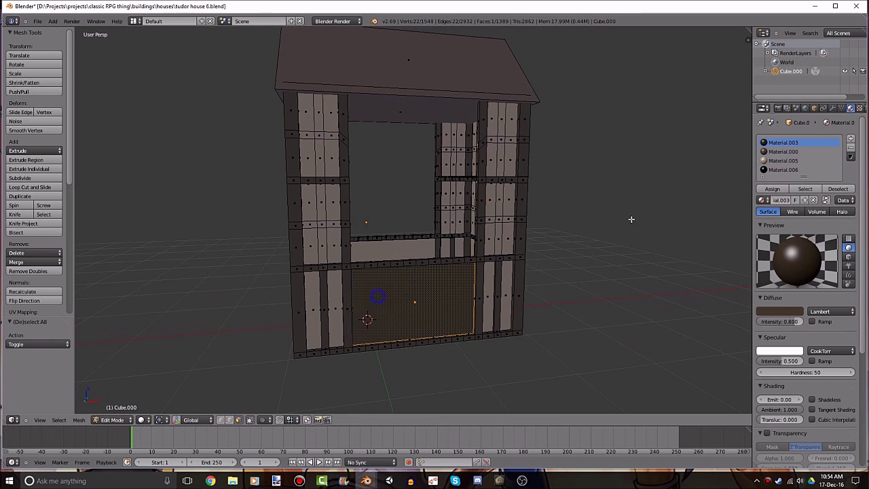
click(781, 160)
click(773, 189)
Select spaced small faces along the bottom beam under the front wall.
key(a)
mouse_move(645, 190)
middle_down()
mouse_move(545, 182)
mouse_move(516, 239)
middle_up()
scroll(545, 182, up, 3)
right_click(424, 366)
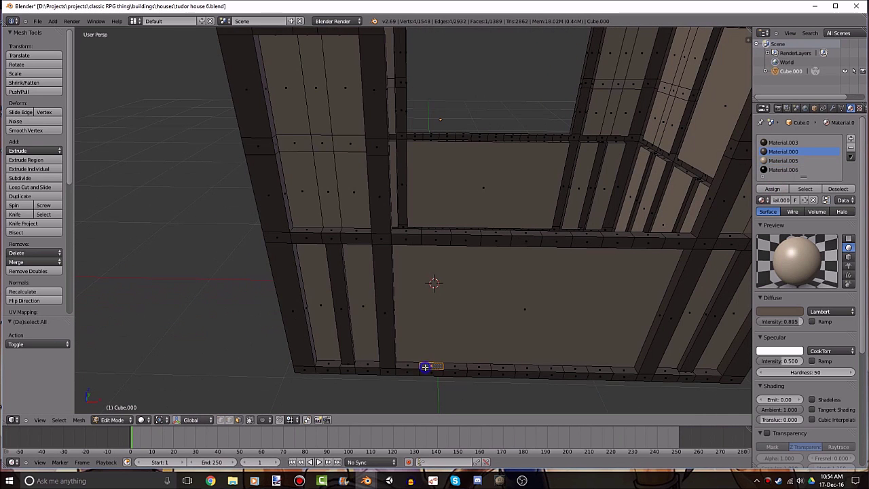
mouse_move(475, 369)
middle_down()
mouse_move(401, 320)
mouse_move(387, 354)
middle_up()
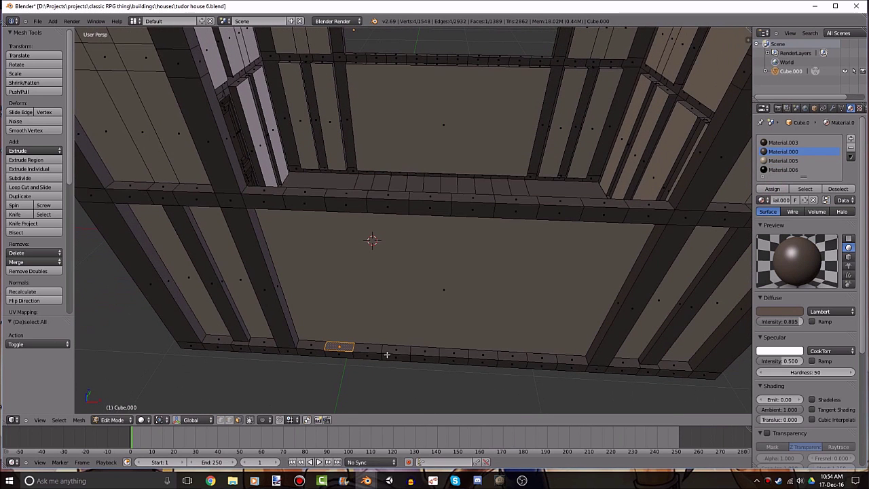
shift+right_click(455, 353)
shift+right_click(514, 357)
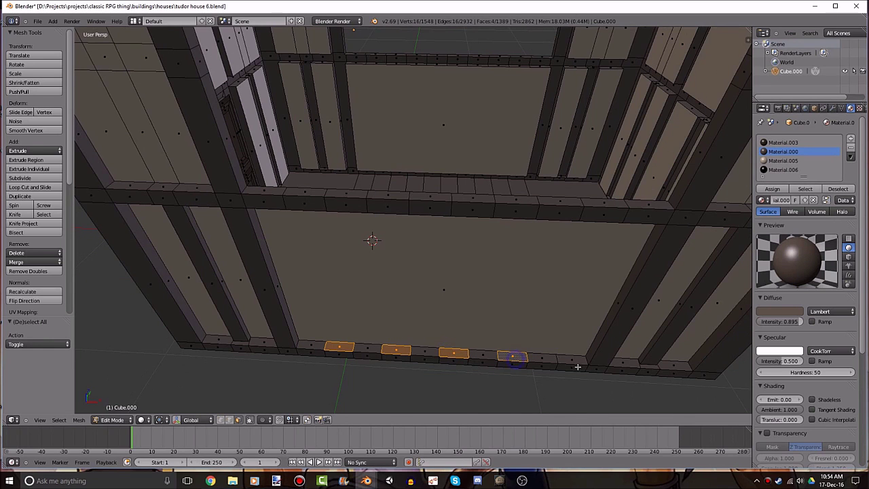
scroll(554, 367, down, 2)
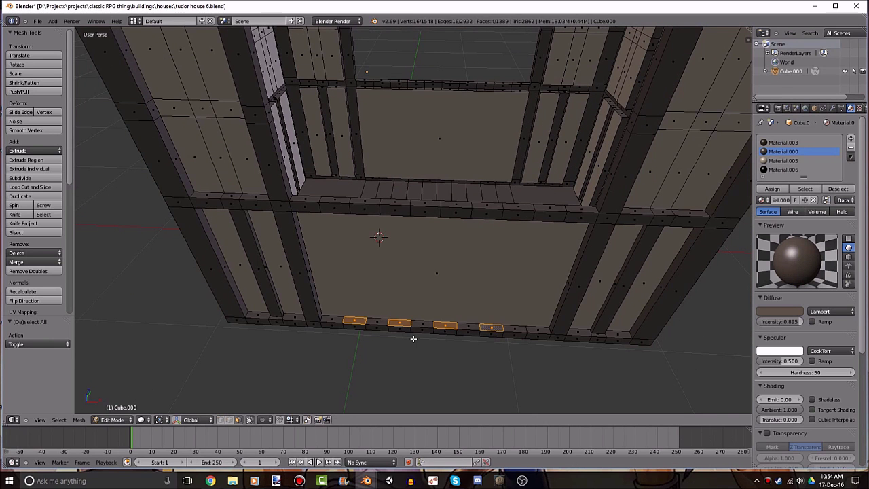
scroll(534, 387, up, 2)
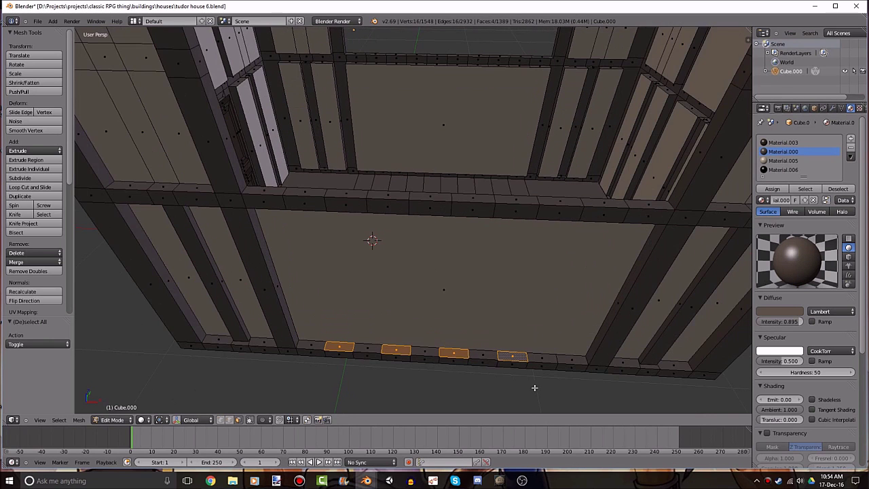
right_click(518, 357)
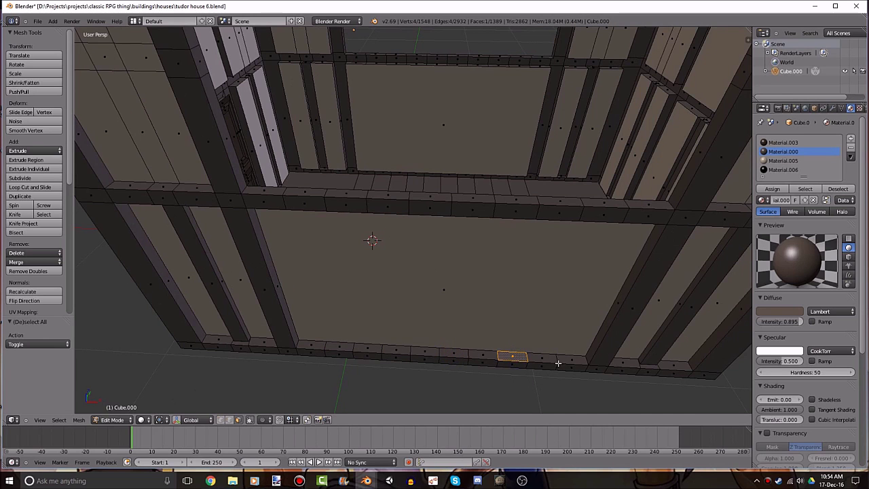
right_click(543, 358)
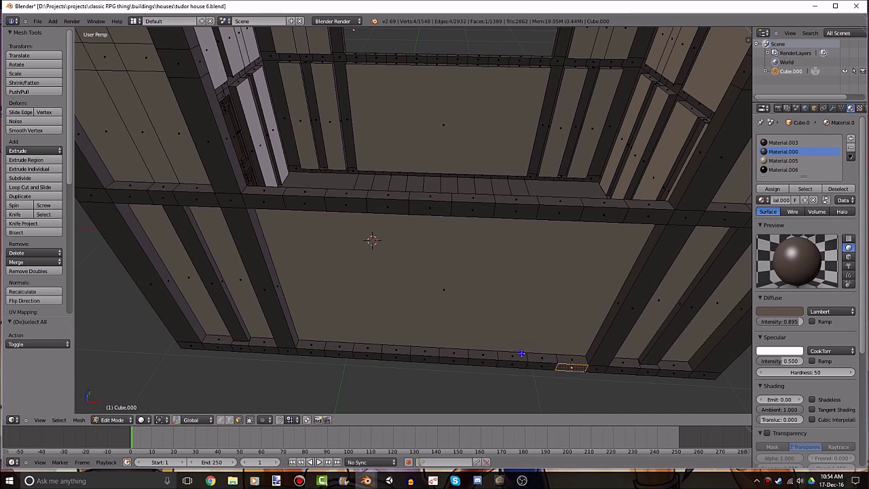
shift+right_click(407, 349)
Add small faces along the balcony's edge to the selection.
mouse_move(506, 358)
middle_down()
mouse_move(487, 351)
mouse_move(472, 233)
mouse_move(437, 230)
mouse_move(464, 206)
mouse_move(302, 309)
middle_up()
middle_drag(367, 279, 341, 326)
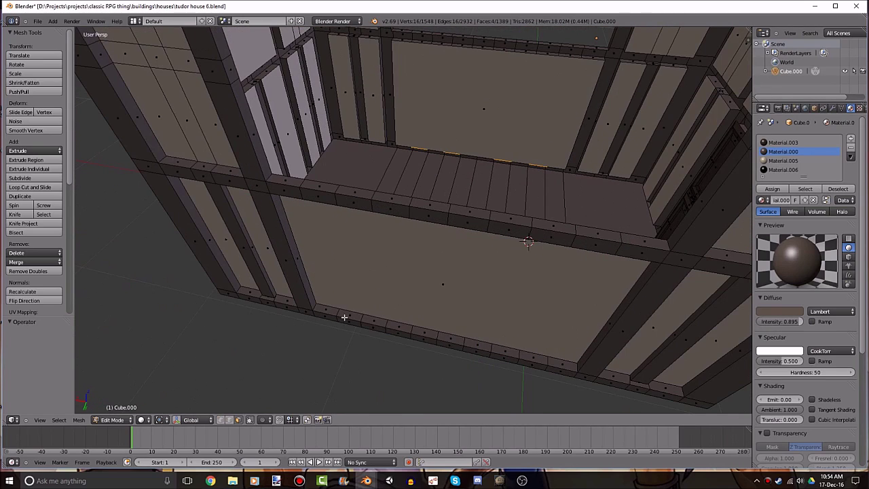
shift+right_click(399, 326)
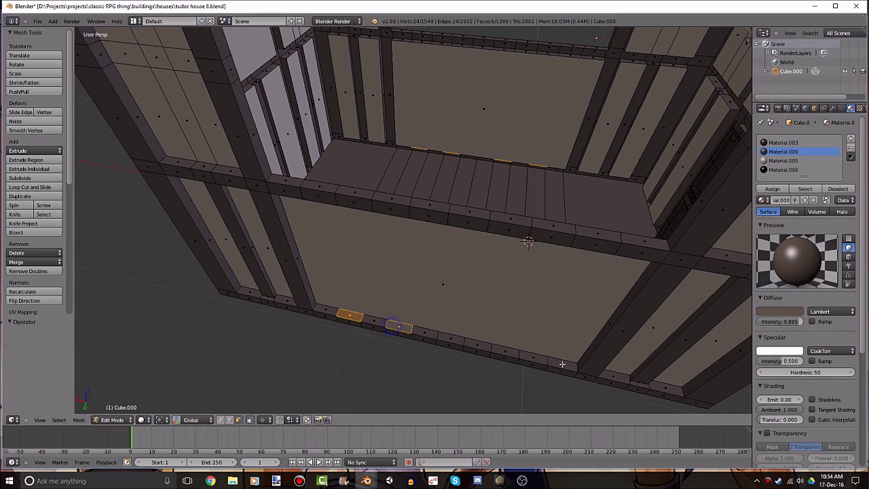
shift+right_click(482, 346)
mouse_move(482, 346)
middle_down()
mouse_move(510, 291)
mouse_move(482, 301)
mouse_move(507, 269)
mouse_move(507, 368)
middle_up()
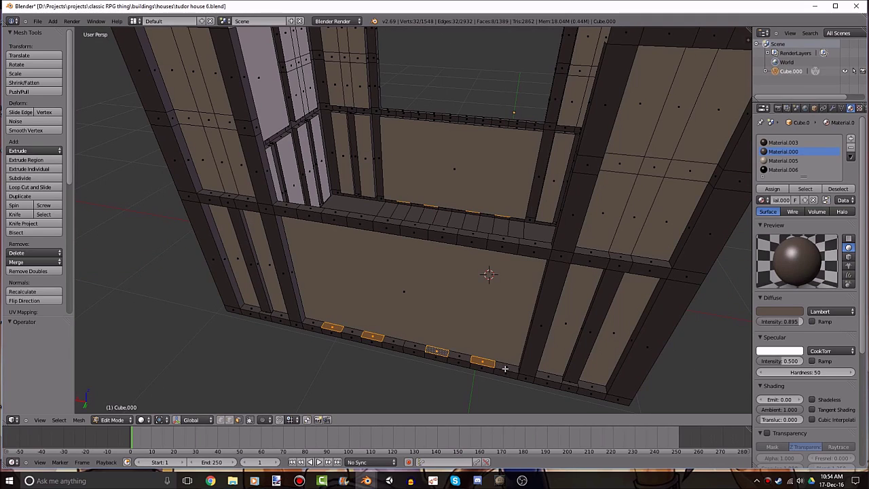
mouse_move(343, 311)
middle_down()
mouse_move(368, 355)
mouse_move(365, 301)
mouse_move(390, 263)
mouse_move(424, 127)
middle_up()
Remove the large lower front panel and the panel above it, then deselect everything.
right_click(390, 263)
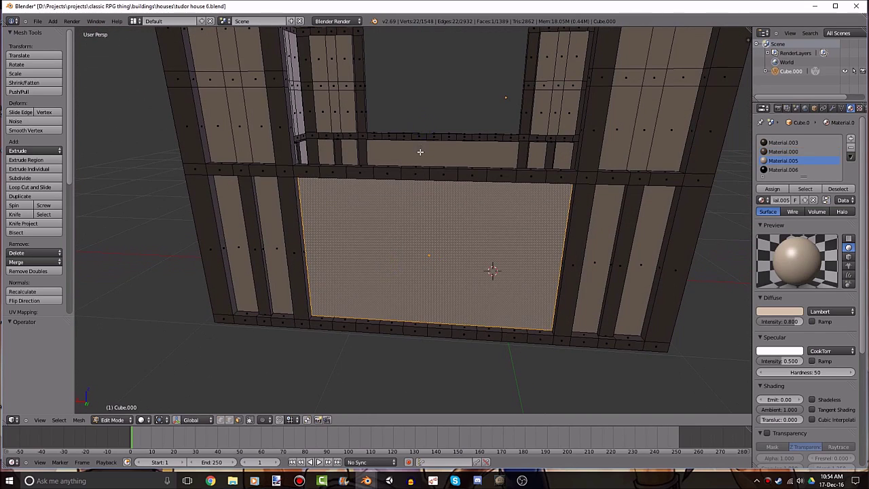
key(ctrl+z)
key(ctrl+z)
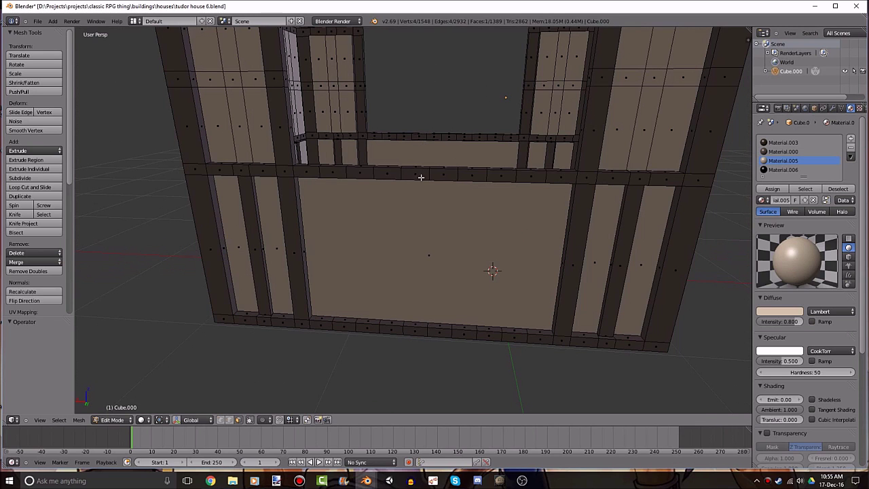
key(ctrl+z)
key(ctrl+z)
key(ctrl+z)
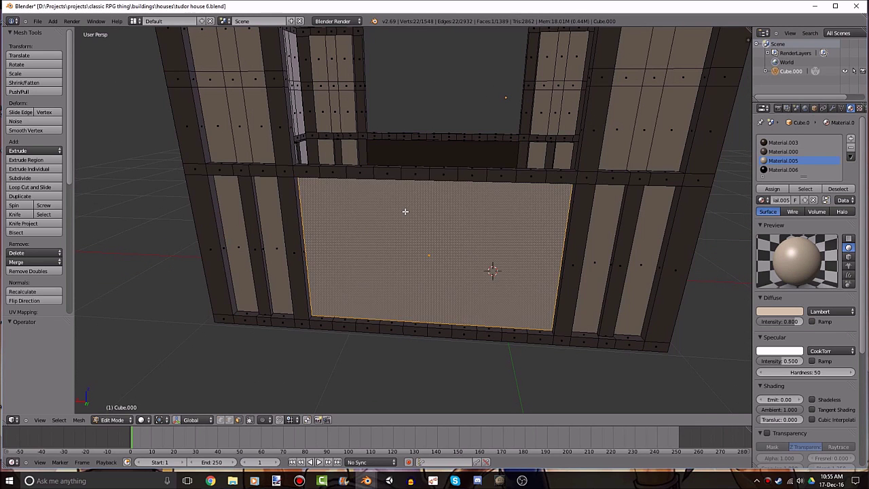
key(ctrl+z)
key(ctrl+z)
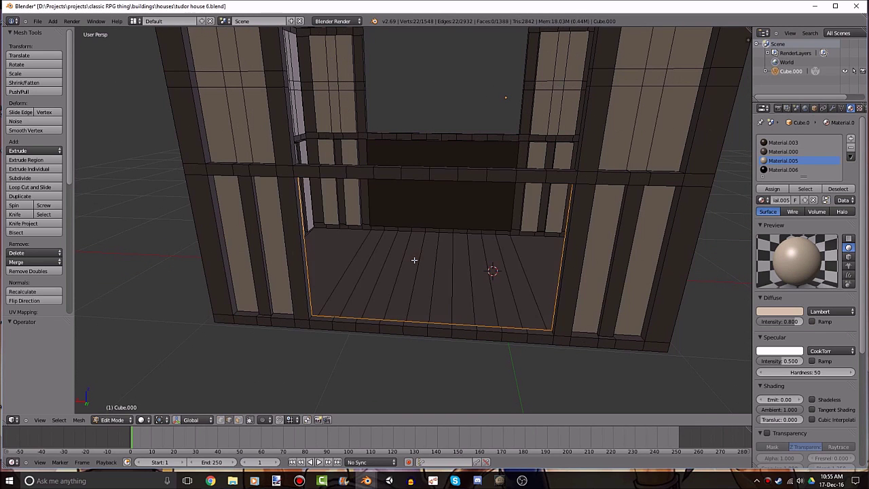
key(ctrl+z)
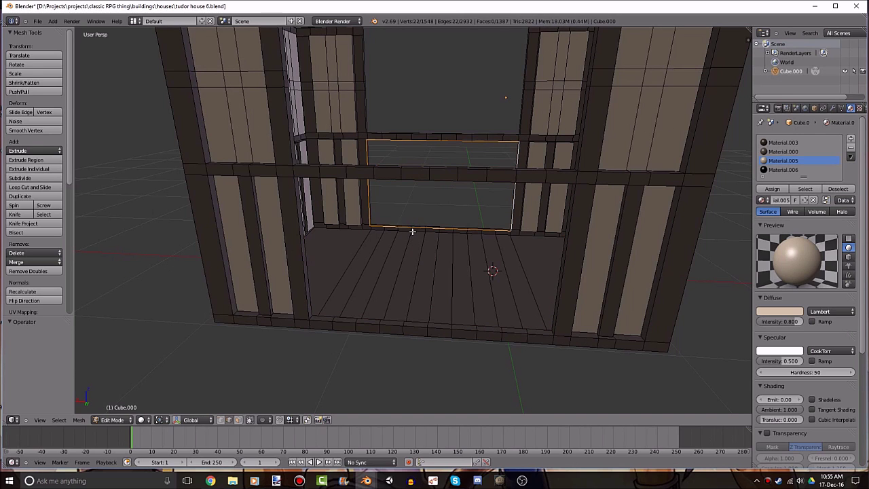
key(a)
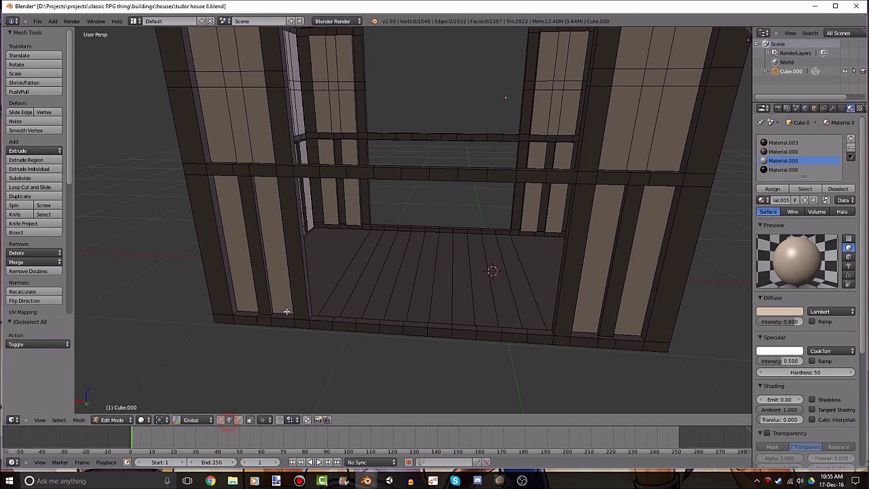
Fill the first face at the corner gap between the floor edge and wall edges.
right_click(321, 313)
mouse_move(364, 307)
middle_down()
mouse_move(369, 248)
mouse_move(342, 219)
mouse_move(462, 184)
mouse_move(369, 208)
mouse_move(410, 201)
middle_up()
shift+right_click(351, 174)
shift+right_click(342, 178)
alt+right_click(362, 220)
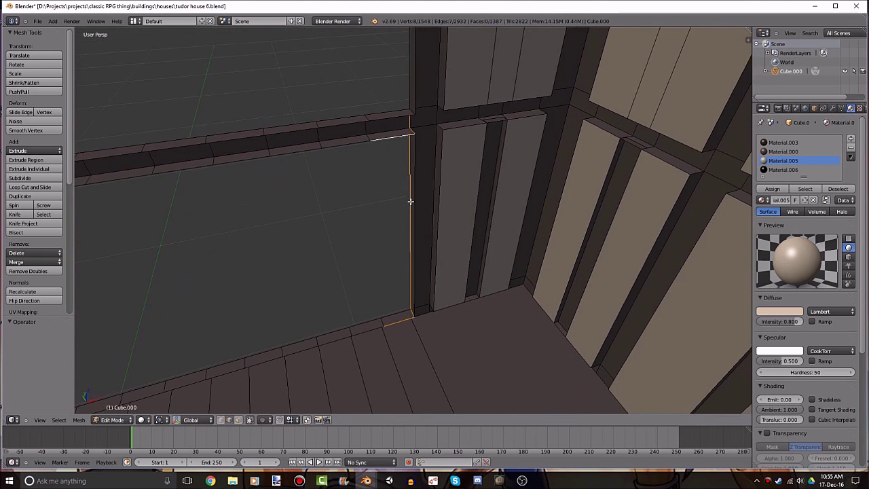
right_click(418, 264)
key(f)
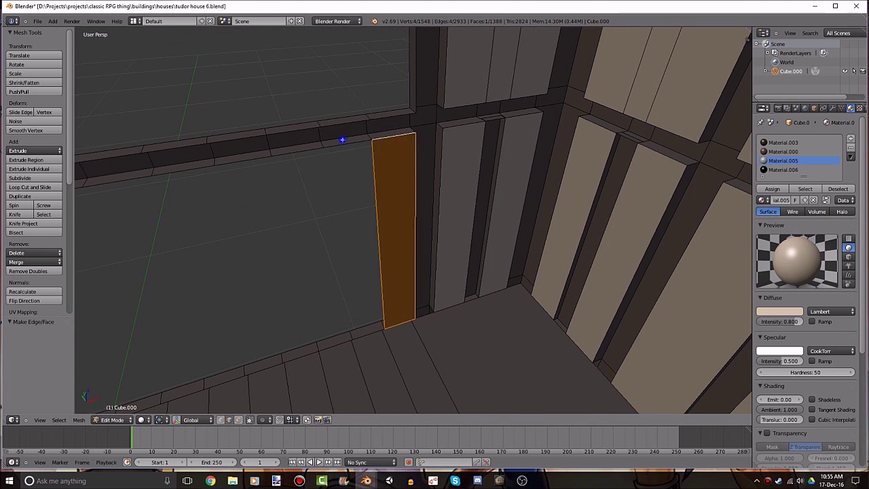
Close more of the corner gap with two faces between its top, vertical and bottom edges.
right_click(349, 144)
shift+right_click(377, 178)
key(f)
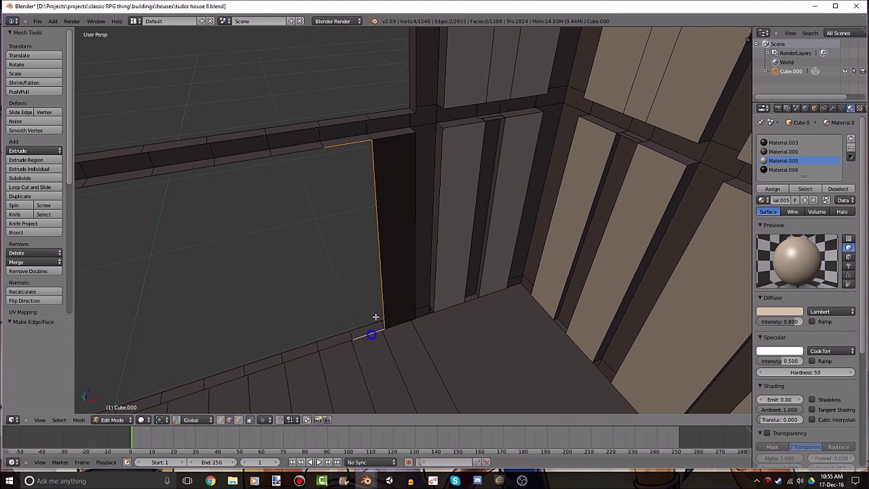
mouse_move(374, 320)
middle_down()
mouse_move(500, 262)
mouse_move(437, 295)
mouse_move(400, 291)
mouse_move(431, 207)
middle_up()
right_click(400, 290)
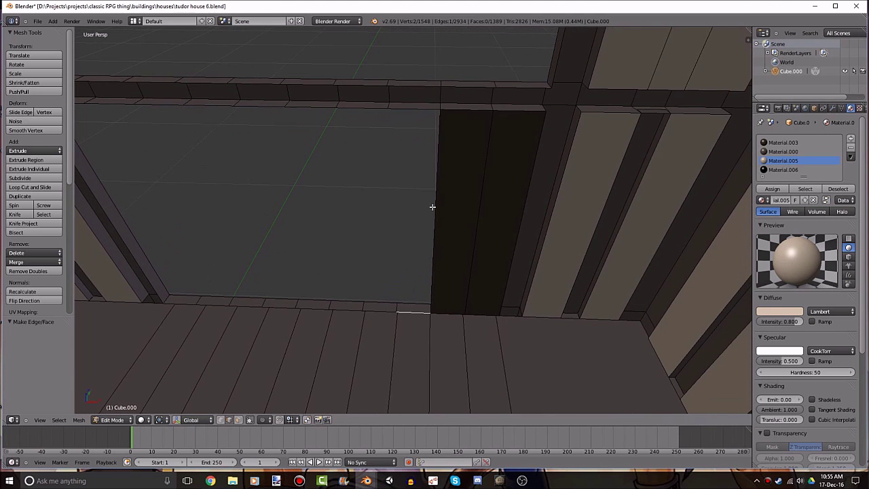
shift+right_click(401, 106)
key(f)
Bridge the next top and bottom gap edges to their vertical edges with two faces.
middle_drag(402, 107, 464, 140)
right_click(451, 121)
shift+right_click(481, 169)
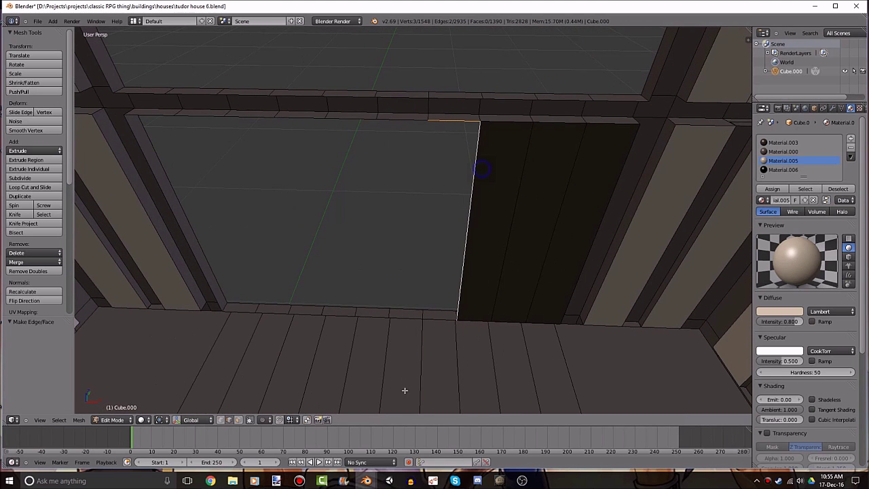
key(f)
right_click(411, 316)
shift+right_click(425, 264)
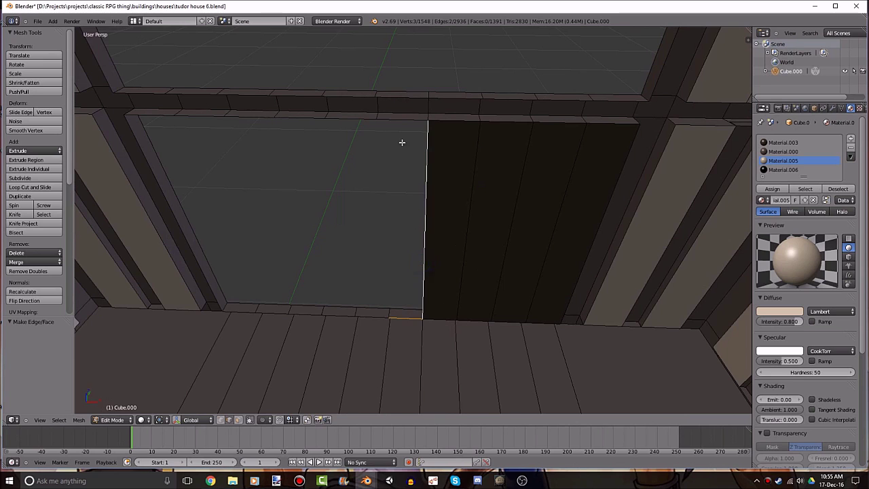
key(f)
Fill two further faces along the gap's right side and lower-left edge.
middle_drag(429, 132, 419, 122)
right_click(419, 122)
shift+right_click(439, 141)
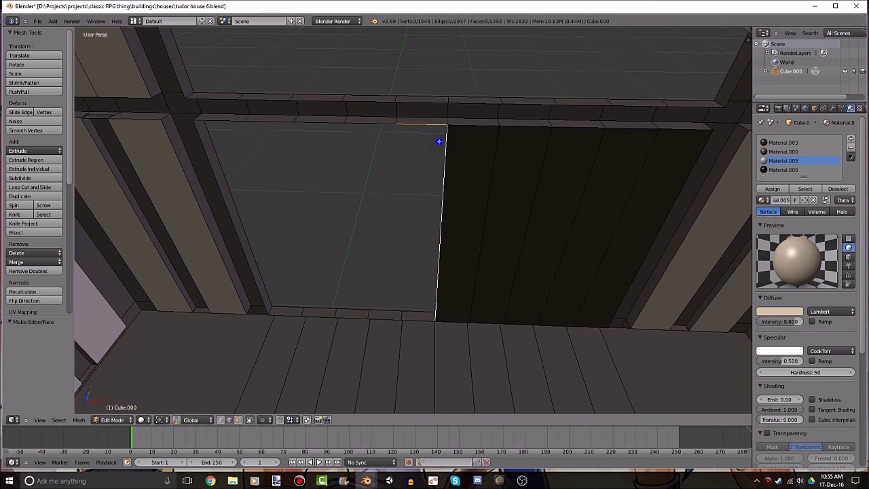
shift+right_click(407, 329)
shift+right_click(409, 326)
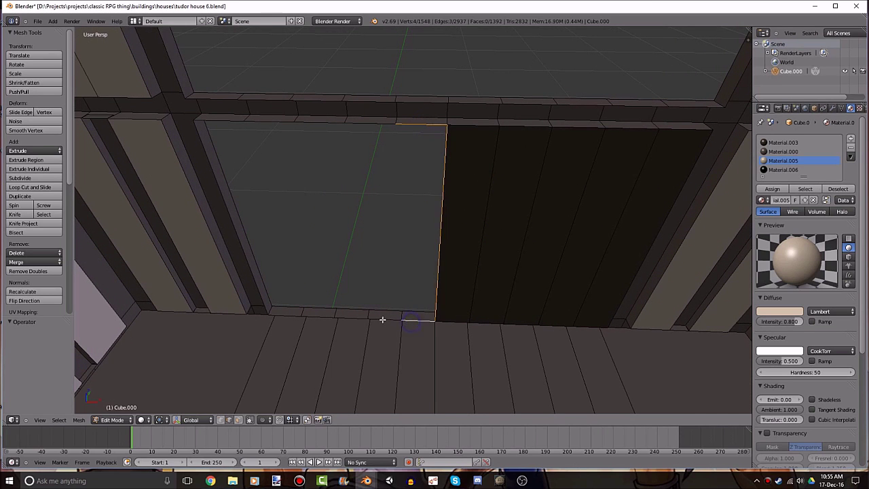
key(f)
right_click(382, 319)
shift+right_click(406, 255)
key(f)
Close the next section with faces between its top, bottom and new left vertical edges.
middle_drag(371, 121, 407, 125)
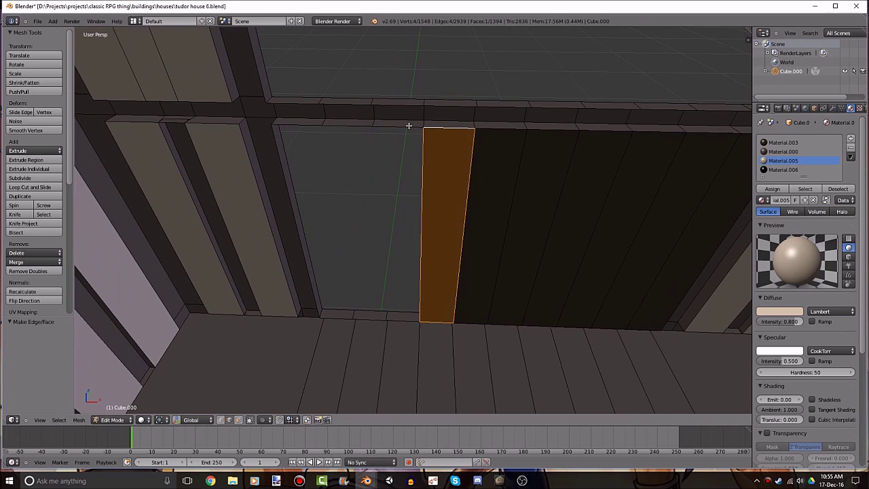
right_click(407, 125)
shift+right_click(413, 275)
key(f)
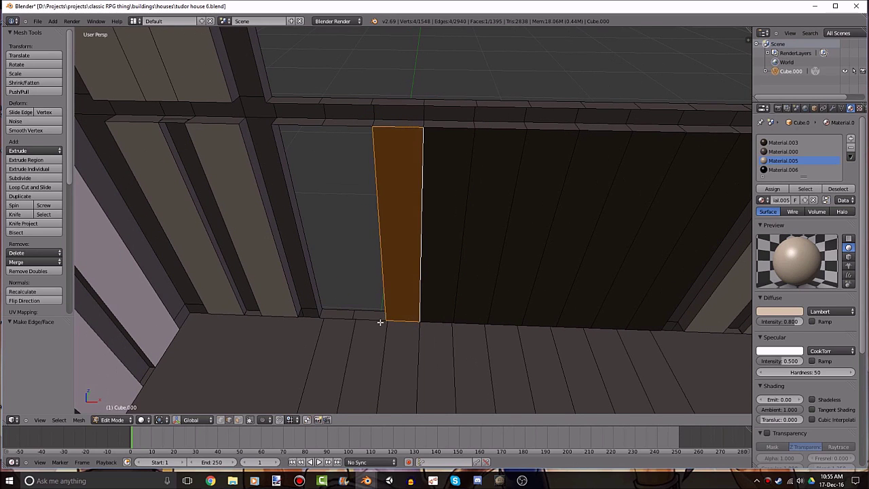
right_click(379, 320)
shift+right_click(389, 258)
key(f)
Fill the remaining openings near the window frame with new faces.
middle_drag(356, 132, 406, 142)
right_click(352, 135)
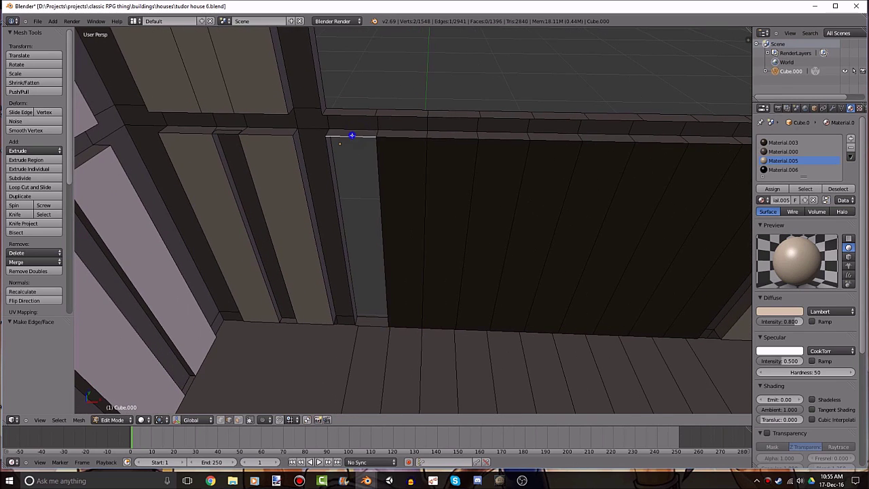
middle_drag(369, 326, 405, 278)
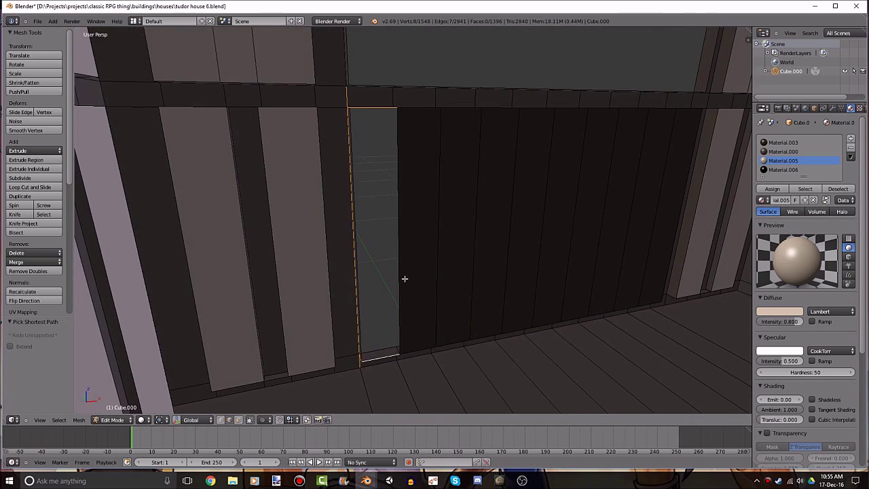
middle_drag(381, 365, 385, 368)
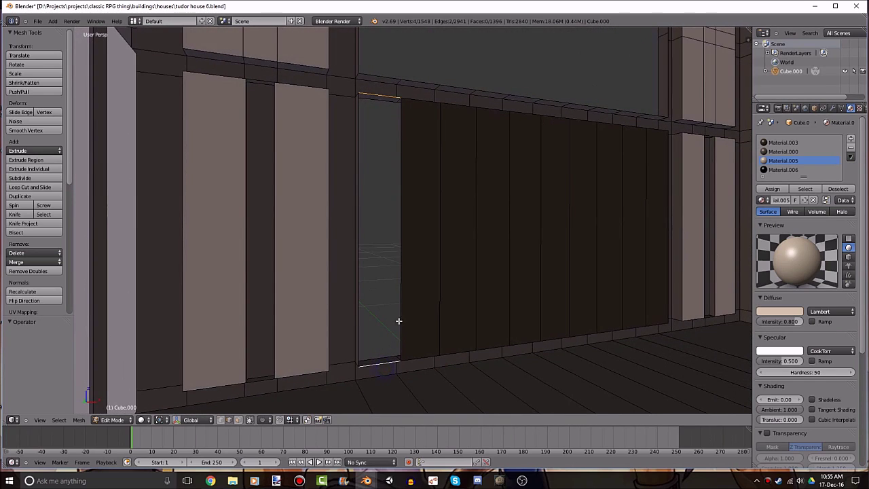
mouse_move(399, 321)
middle_down()
mouse_move(396, 345)
mouse_move(363, 338)
mouse_move(338, 355)
mouse_move(412, 295)
mouse_move(503, 305)
mouse_move(494, 315)
mouse_move(532, 301)
mouse_move(536, 326)
mouse_move(353, 276)
mouse_move(431, 209)
mouse_move(481, 184)
mouse_move(472, 210)
mouse_move(359, 228)
middle_up()
key(f)
mouse_move(485, 276)
middle_down()
mouse_move(458, 287)
mouse_move(419, 183)
mouse_move(518, 202)
mouse_move(439, 206)
mouse_move(392, 333)
mouse_move(414, 328)
mouse_move(407, 316)
middle_up()
key(f)
Fill the gaps beside the dark wall panel from their vertical, bottom and top edges.
key(f)
right_click(421, 284)
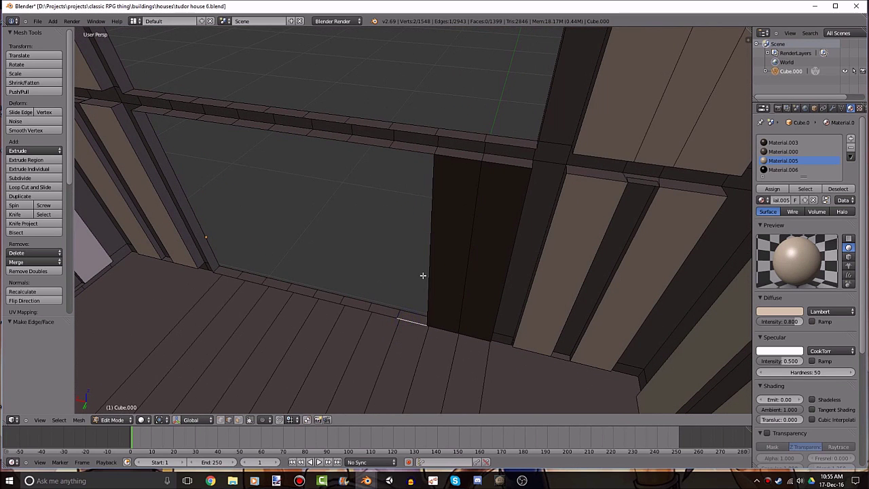
shift+right_click(425, 275)
key(f)
right_click(374, 146)
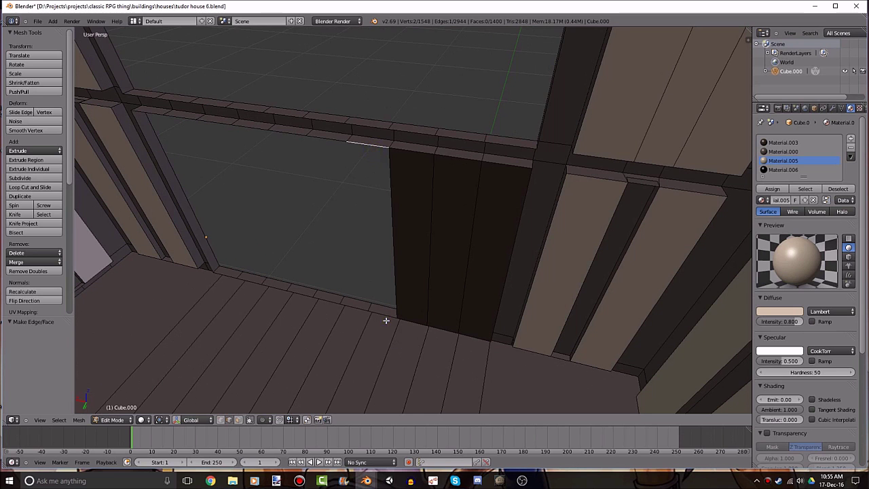
key(f)
mouse_move(402, 278)
middle_down()
mouse_move(421, 252)
mouse_move(468, 291)
mouse_move(451, 341)
middle_up()
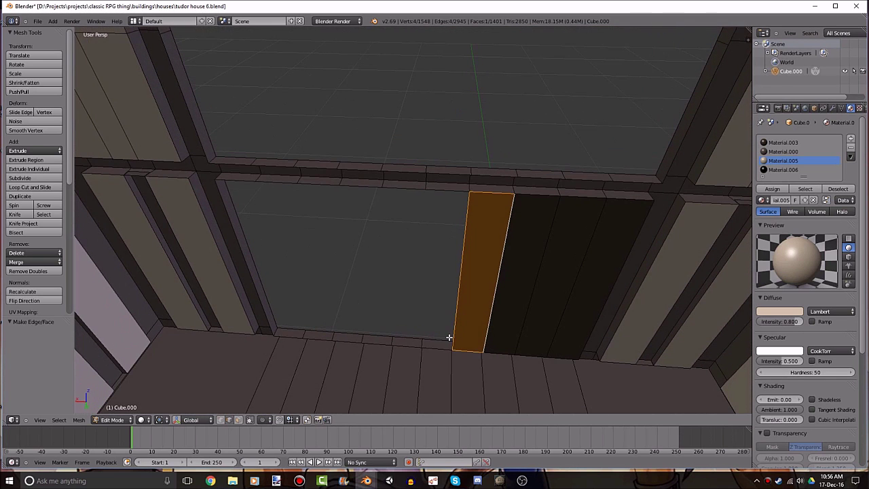
right_click(440, 348)
Fill the next narrow plank strips beside the wall with faces.
key(f)
right_click(414, 197)
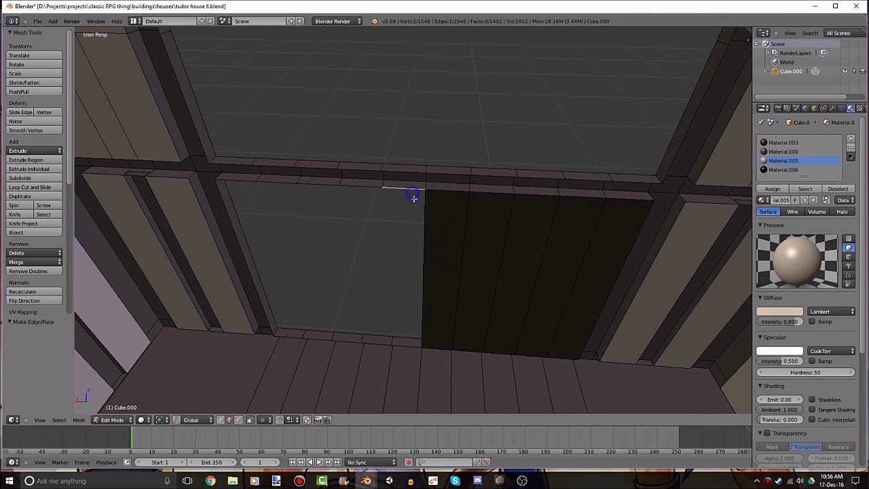
shift+click(413, 348)
key(f)
right_click(364, 185)
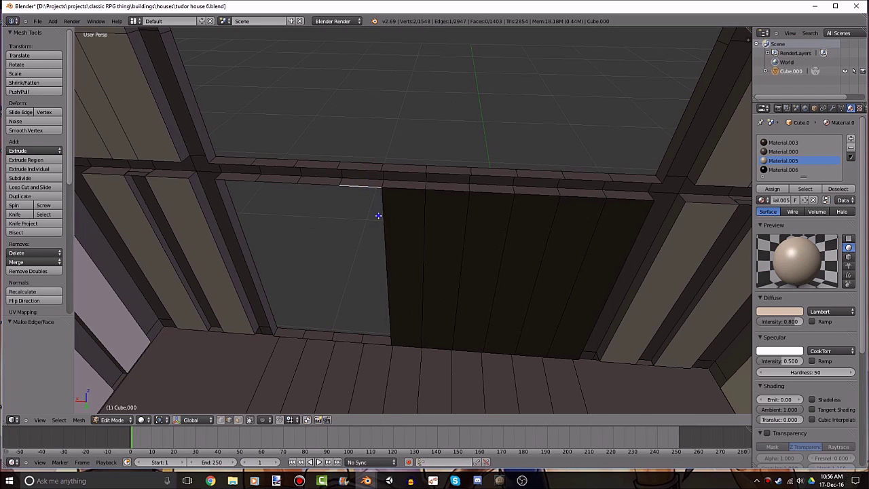
shift+right_click(378, 216)
key(f)
middle_drag(381, 347, 390, 350)
right_click(381, 339)
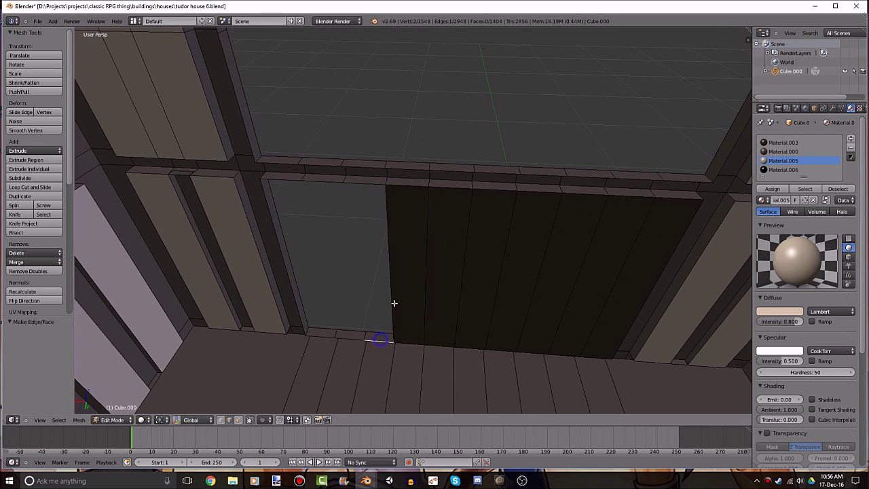
key(f)
Select the bottom, slanted and left vertical edges of the last remaining strip.
right_click(335, 182)
shift+right_click(347, 213)
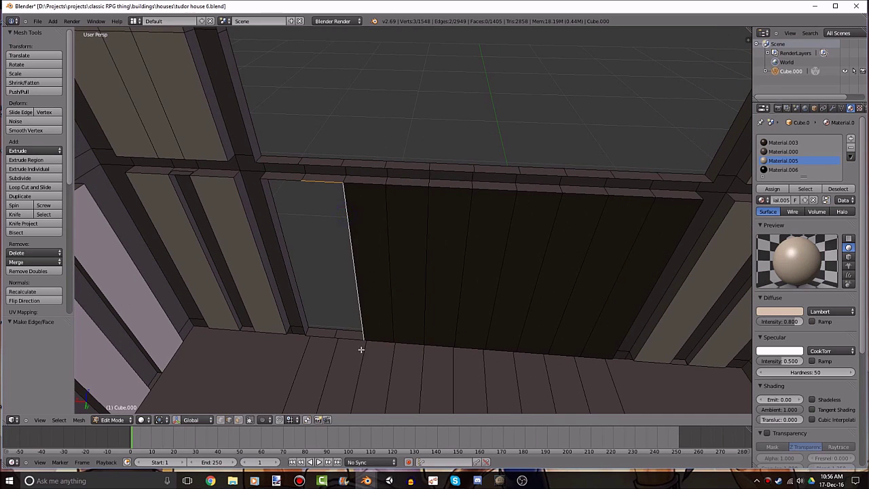
right_click(325, 338)
shift+right_click(329, 298)
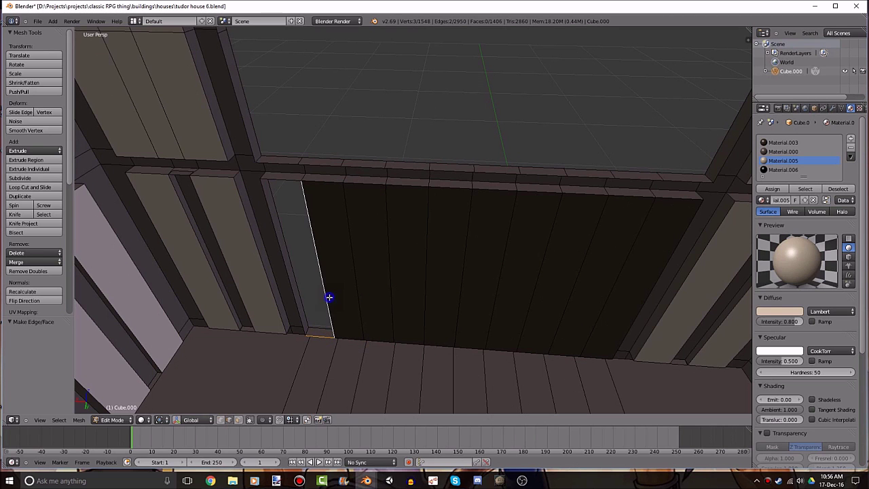
shift+right_click(289, 295)
Select the dark lower balcony wall faces.
key(a)
scroll(306, 195, down, 3)
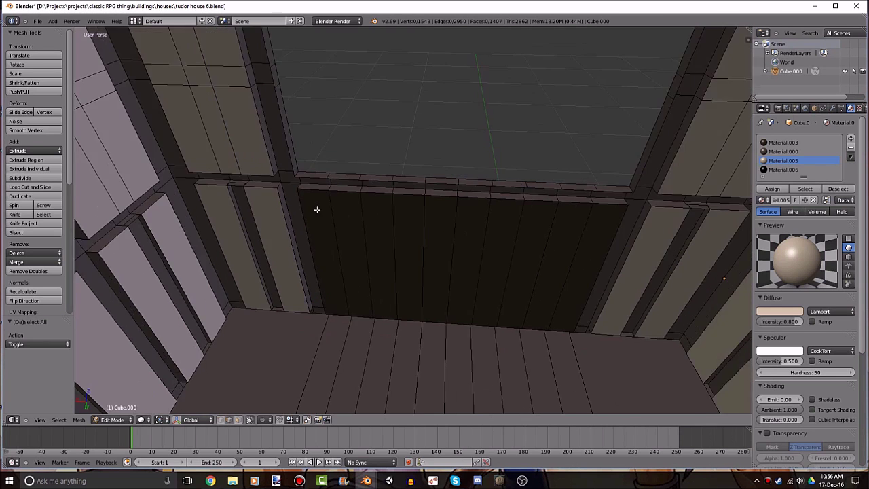
middle_drag(316, 208, 211, 194)
scroll(214, 211, down, 4)
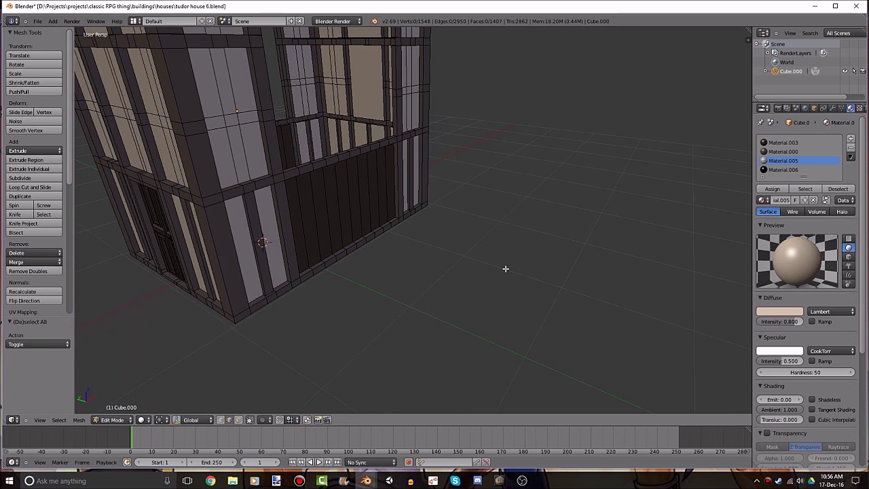
drag(246, 431, 239, 432)
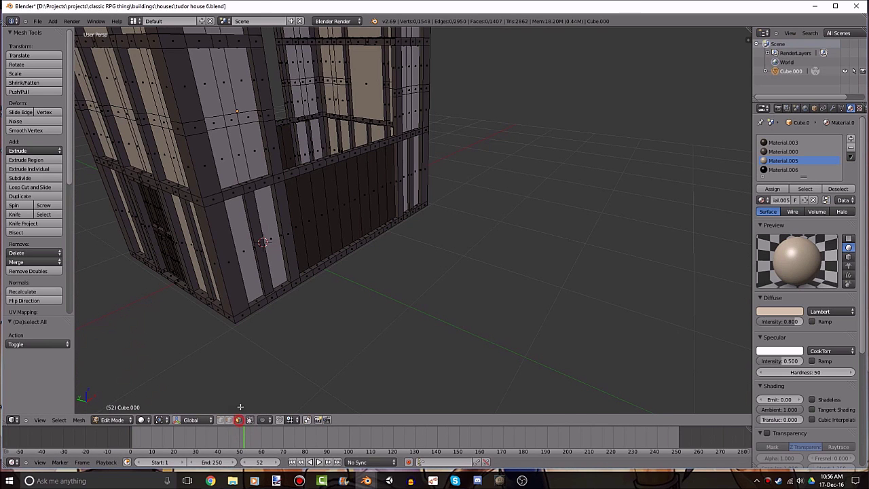
middle_drag(414, 210, 285, 199)
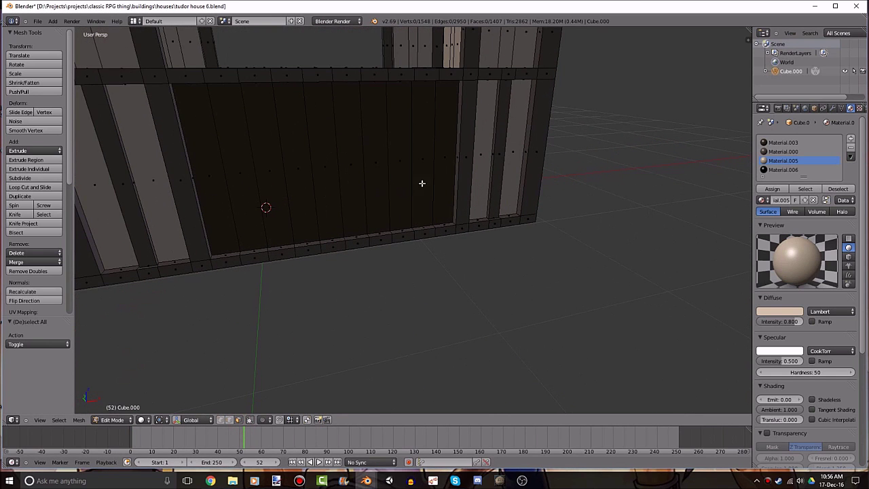
ctrl+right_click(440, 161)
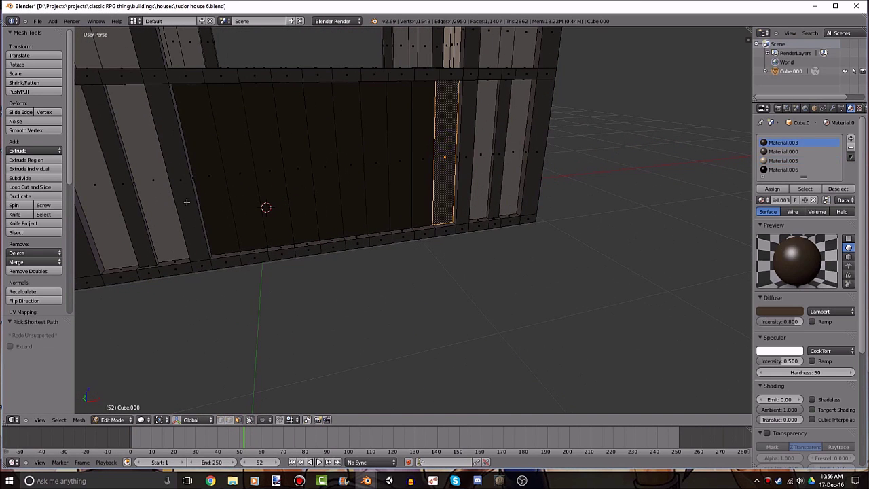
ctrl+right_click(218, 180)
Add the door panel to the selection and assign the light Material.005.
key(KP_Decimal)
scroll(441, 224, down, 5)
middle_drag(470, 243, 479, 238)
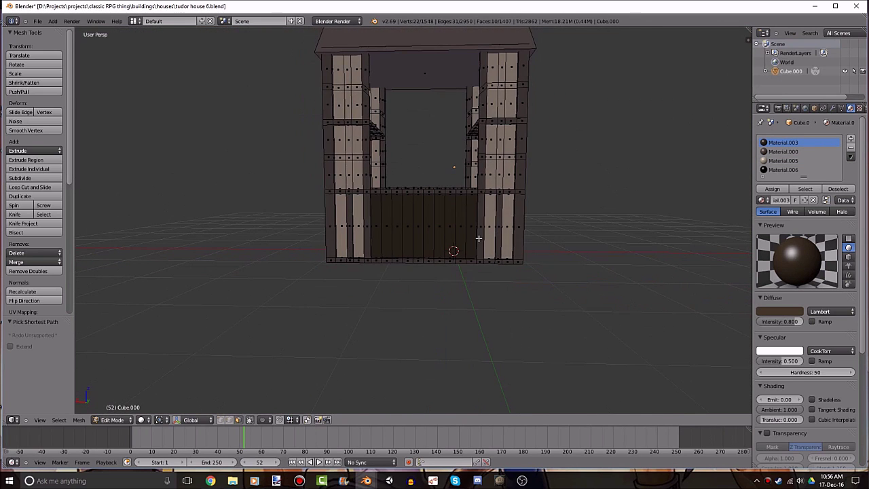
scroll(471, 222, up, 3)
ctrl+right_click(346, 233)
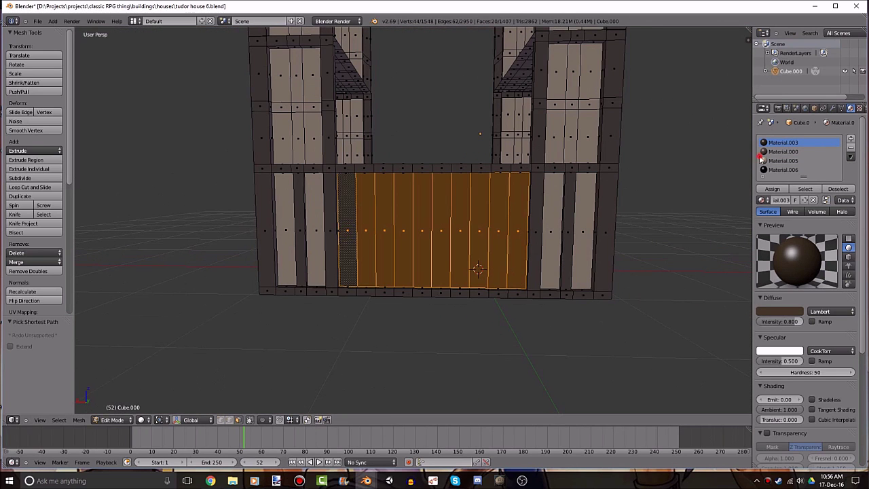
click(782, 160)
click(773, 188)
Select eight alternating vertical plank strips on the lower wall.
key(a)
mouse_move(435, 258)
middle_down()
mouse_move(423, 270)
mouse_move(301, 286)
mouse_move(334, 216)
middle_up()
right_click(371, 263)
shift+right_click(408, 271)
shift+right_click(496, 286)
shift+right_click(467, 276)
shift+right_click(299, 214)
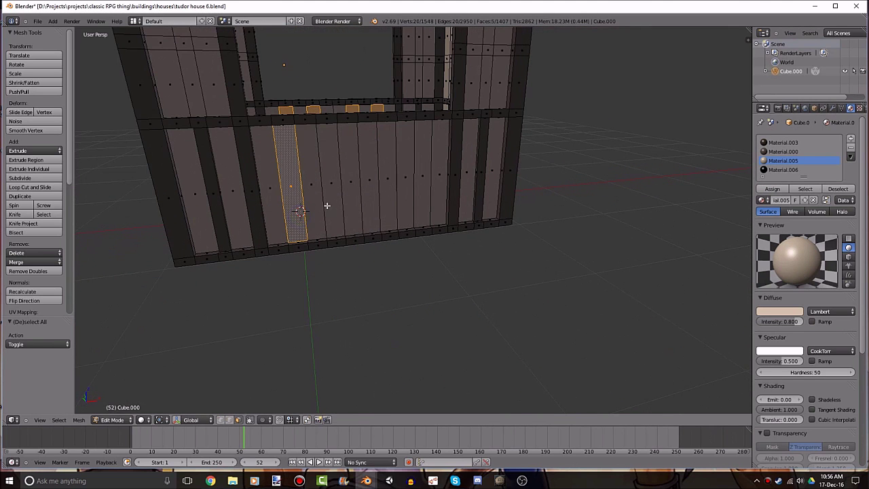
shift+right_click(328, 204)
shift+right_click(423, 197)
shift+right_click(399, 197)
mouse_move(399, 197)
middle_down()
mouse_move(396, 209)
mouse_move(419, 188)
mouse_move(398, 219)
mouse_move(514, 200)
mouse_move(635, 226)
mouse_move(541, 256)
mouse_move(574, 248)
mouse_move(556, 258)
middle_up()
scroll(514, 201, up, 5)
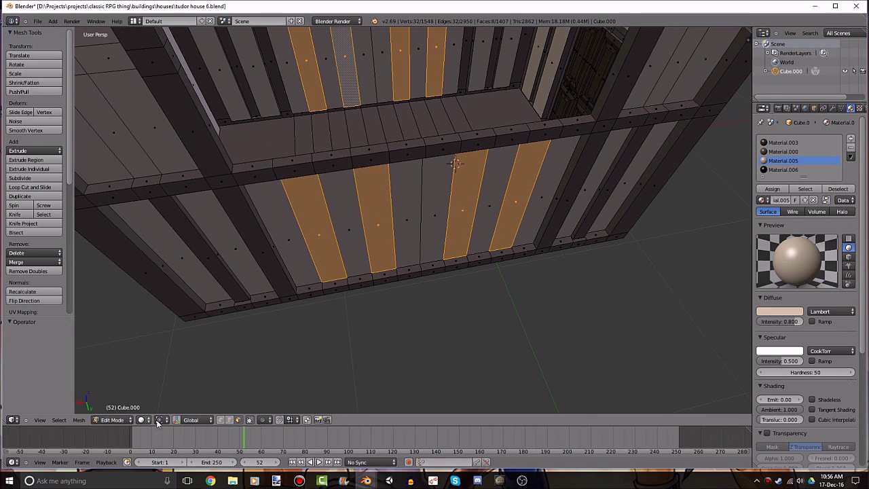
With the Individual Origins pivot, narrow the planks along X and extrude them outward.
click(158, 420)
click(170, 388)
key(s)
key(x)
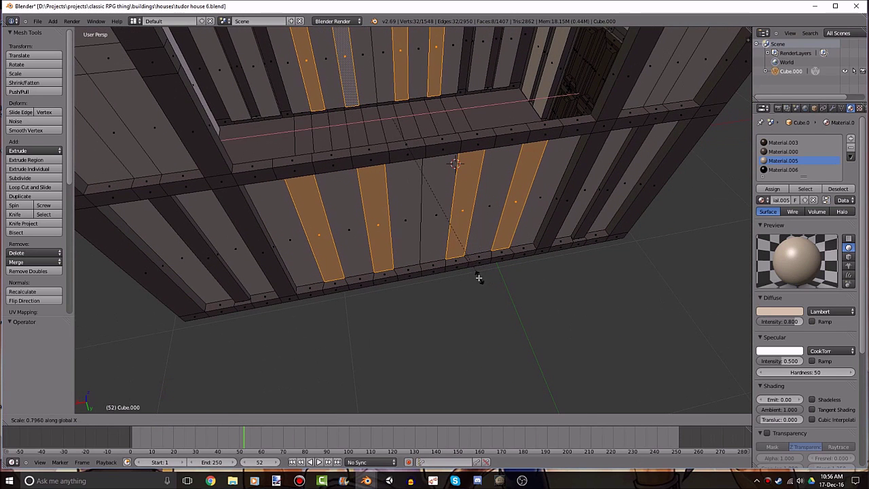
click(462, 265)
mouse_move(464, 272)
middle_down()
mouse_move(487, 324)
mouse_move(528, 291)
mouse_move(458, 323)
mouse_move(485, 360)
middle_up()
key(e)
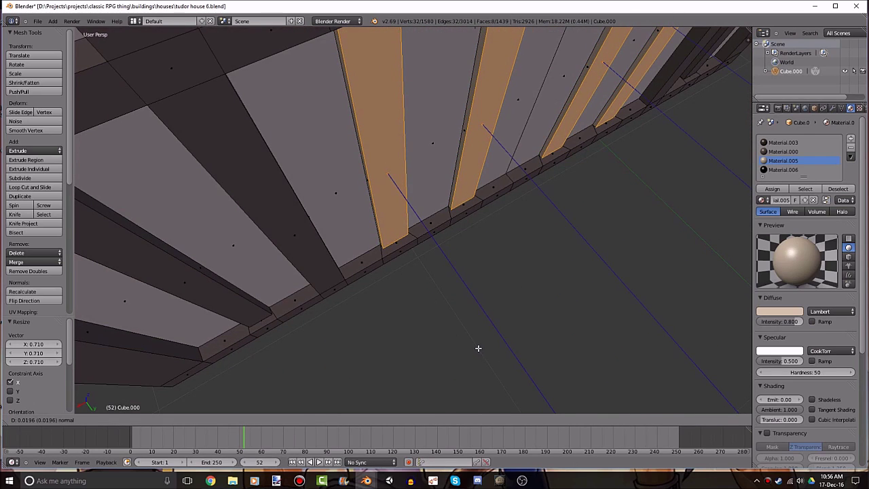
click(478, 348)
Scale the extruded posts along X and shift them along Y.
mouse_move(537, 258)
middle_down()
mouse_move(516, 267)
mouse_move(602, 134)
mouse_move(544, 246)
mouse_move(540, 295)
middle_up()
key(s)
key(x)
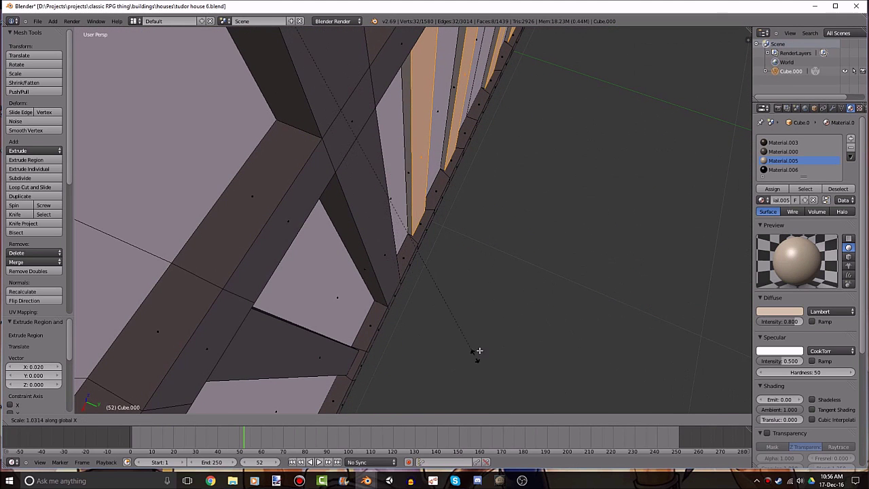
click(479, 350)
key(g)
key(x)
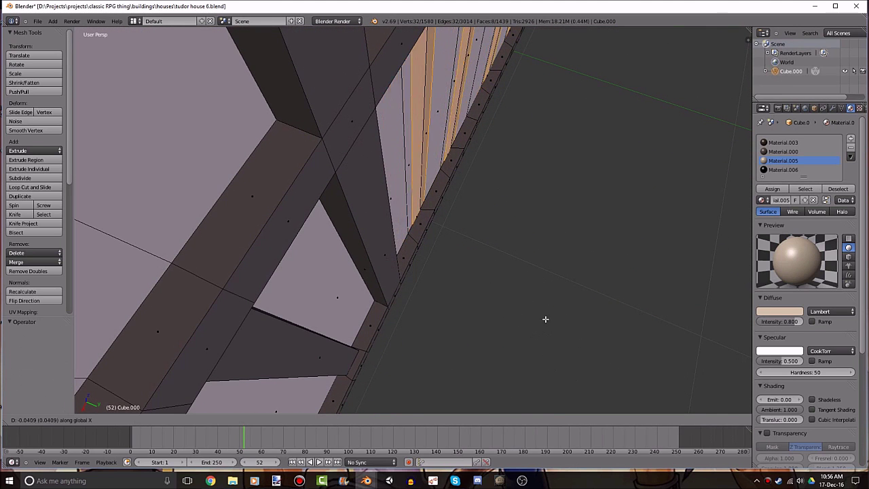
key(y)
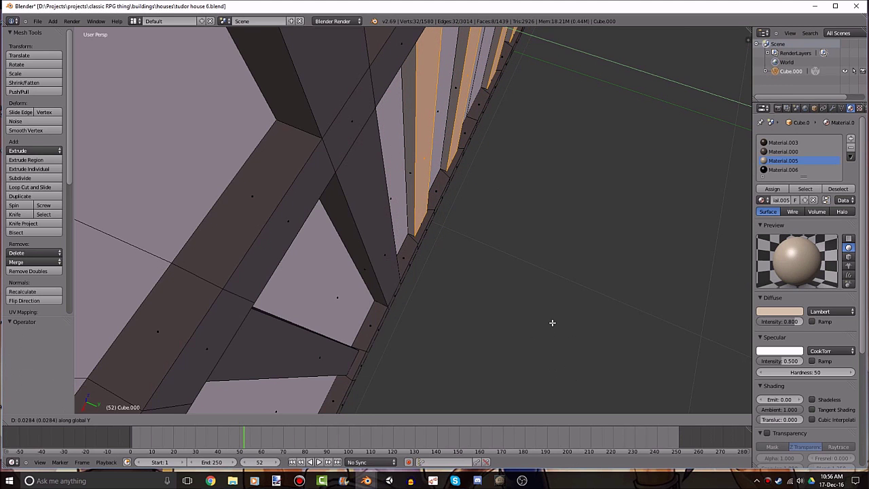
click(552, 323)
Use wireframe to select small post end faces under the ceiling beams.
mouse_move(552, 322)
middle_down()
mouse_move(499, 166)
mouse_move(410, 248)
middle_up()
key(z)
right_click(413, 228)
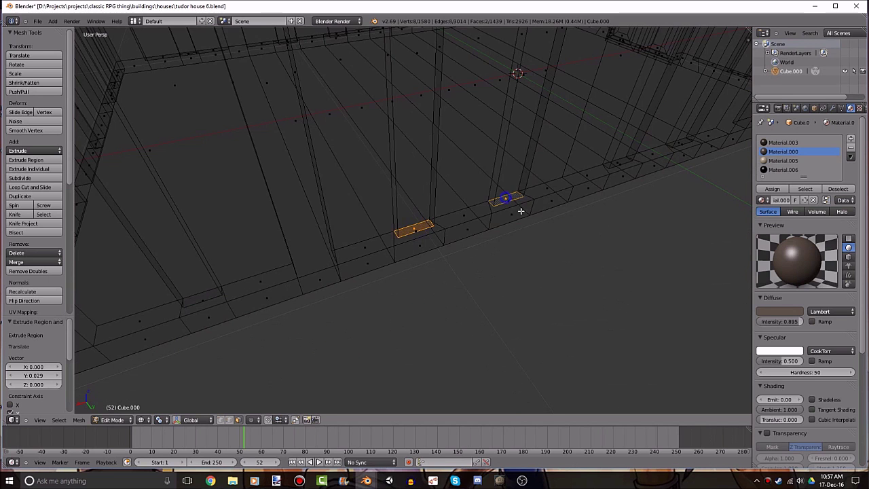
mouse_move(521, 211)
middle_down()
mouse_move(548, 196)
mouse_move(572, 201)
mouse_move(330, 194)
mouse_move(224, 145)
mouse_move(368, 235)
mouse_move(387, 194)
mouse_move(423, 256)
mouse_move(397, 355)
mouse_move(413, 308)
mouse_move(419, 316)
mouse_move(417, 305)
mouse_move(451, 274)
mouse_move(448, 284)
mouse_move(710, 244)
mouse_move(512, 271)
mouse_move(415, 252)
mouse_move(473, 367)
mouse_move(423, 223)
mouse_move(301, 253)
middle_up()
shift+right_click(512, 208)
key(z)
key(z)
key(z)
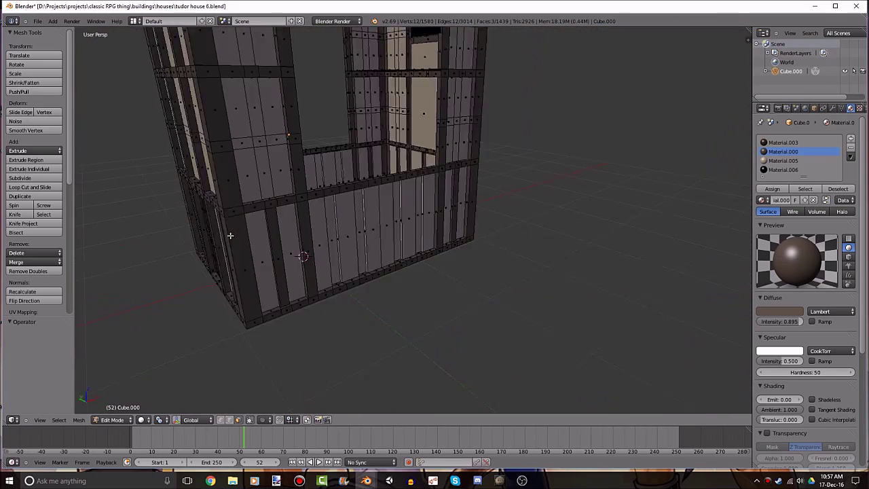
Undo the post extrusion and add two more plank faces to the selection.
key(ctrl+z)
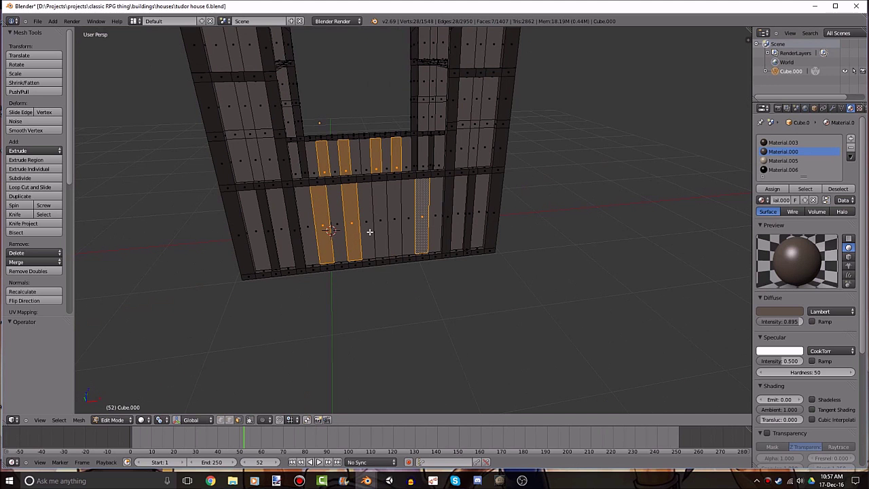
middle_drag(386, 233, 382, 233)
shift+right_click(401, 229)
shift+right_click(406, 230)
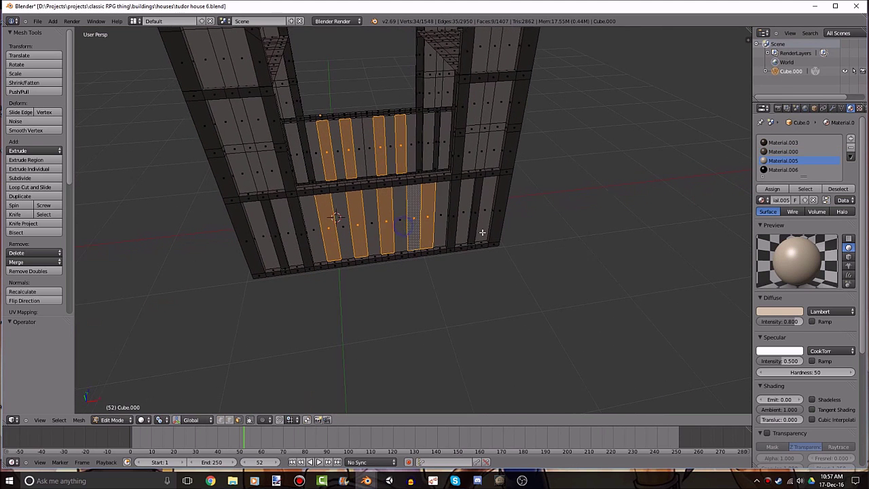
mouse_move(482, 232)
middle_down()
mouse_move(466, 263)
mouse_move(452, 204)
middle_up()
key(s)
key(x)
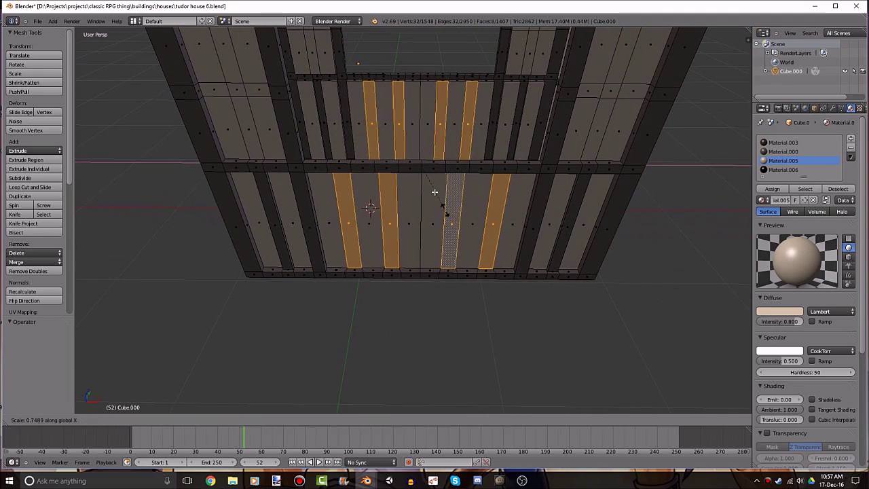
key(Escape)
Narrow the planks along X, extrude them along Y, then undo that extrusion.
mouse_move(404, 223)
middle_down()
mouse_move(435, 224)
mouse_move(590, 163)
mouse_move(613, 195)
mouse_move(607, 231)
middle_up()
key(s)
key(x)
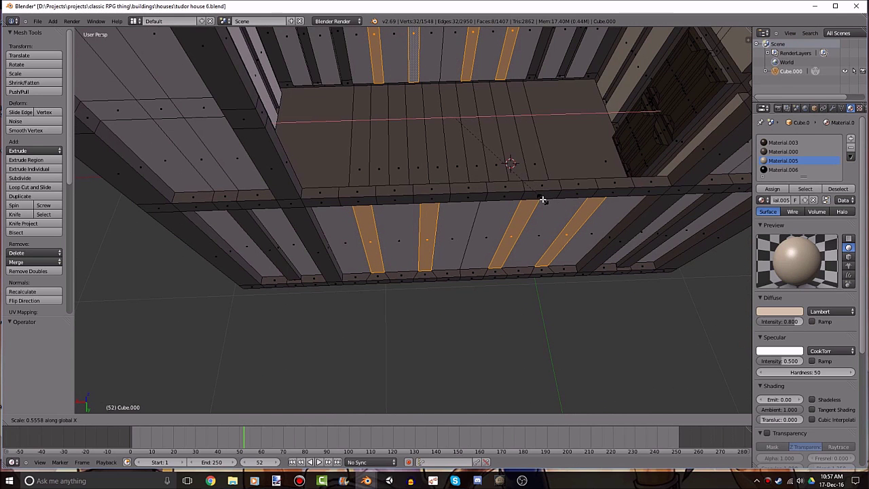
click(543, 199)
middle_drag(543, 198, 546, 220)
key(e)
key(y)
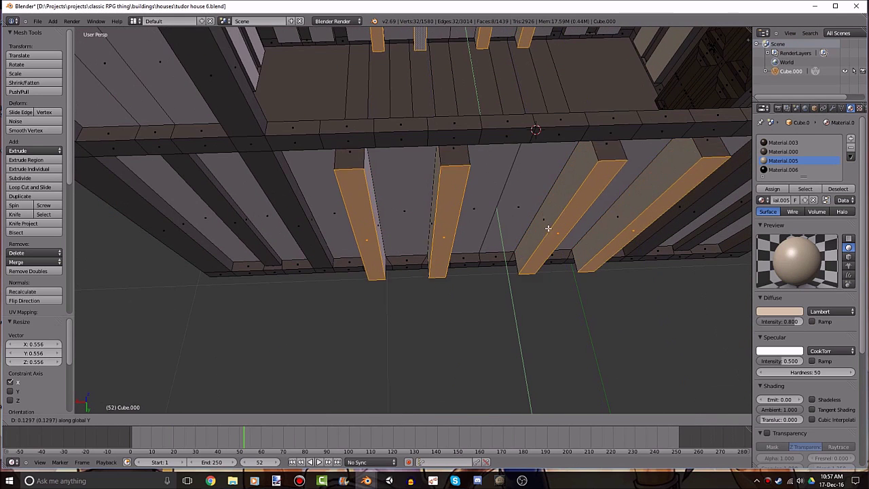
click(533, 285)
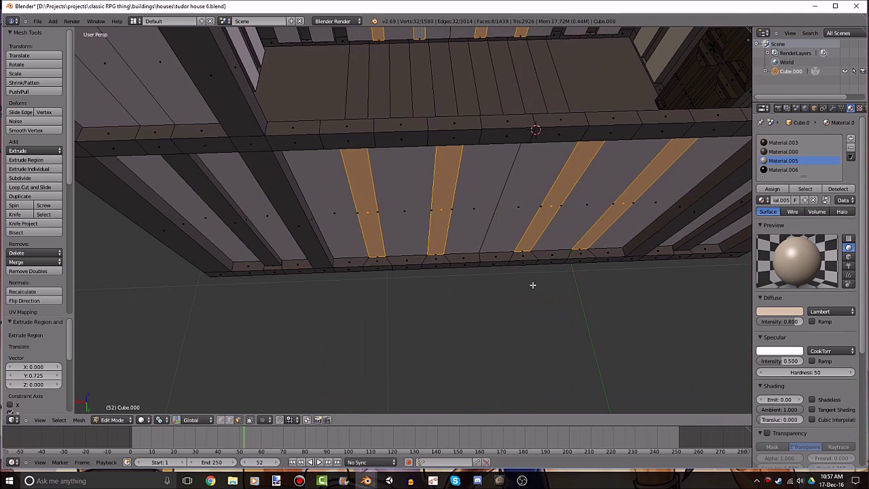
middle_drag(533, 286, 570, 285)
key(ctrl+z)
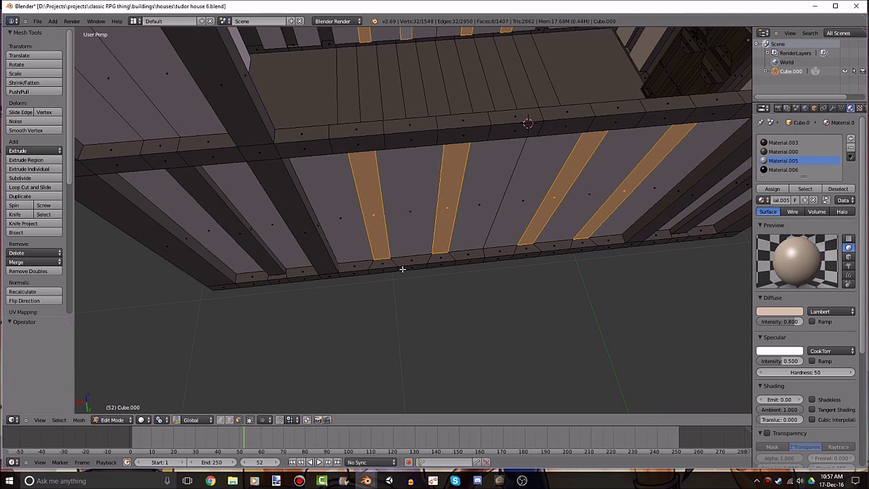
Extrude the planks in place and scale them 1.037 along Y about the bounding box centre.
key(e)
click(391, 280)
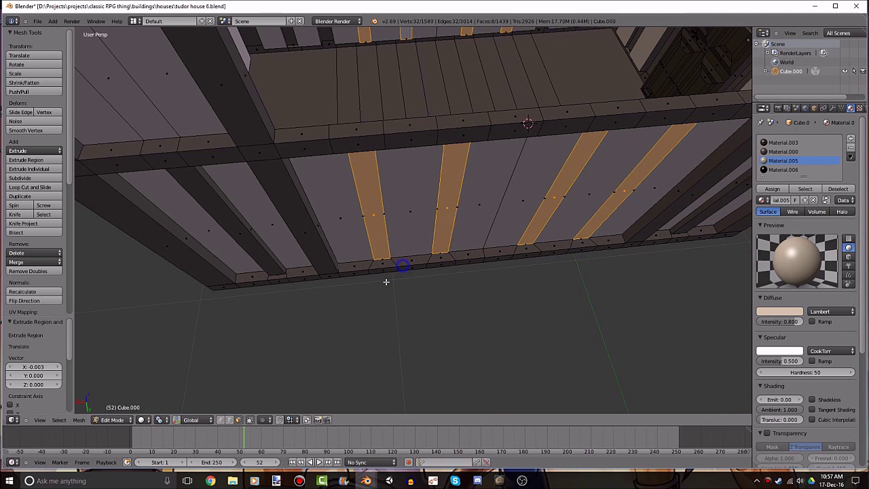
click(156, 419)
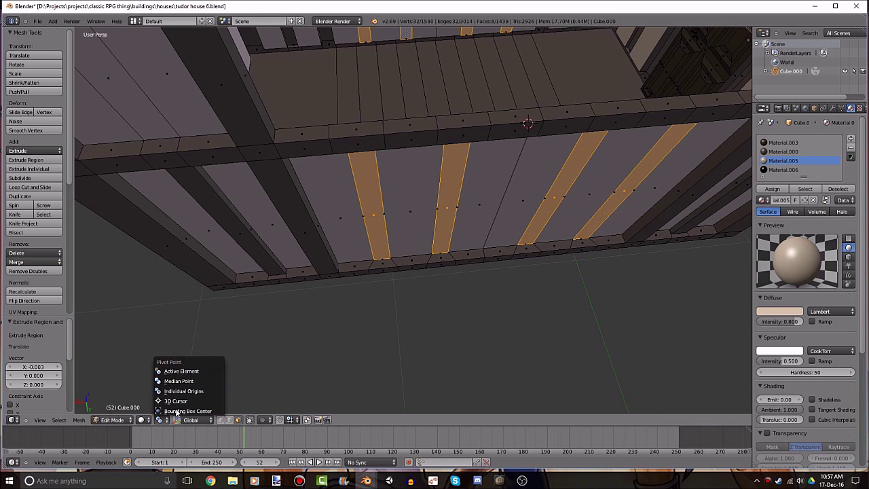
click(176, 410)
middle_drag(391, 331, 412, 335)
key(s)
key(y)
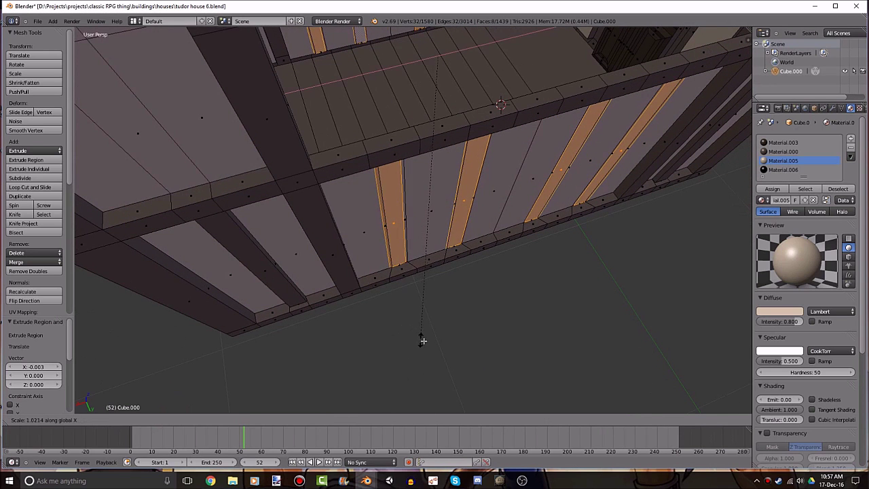
click(425, 345)
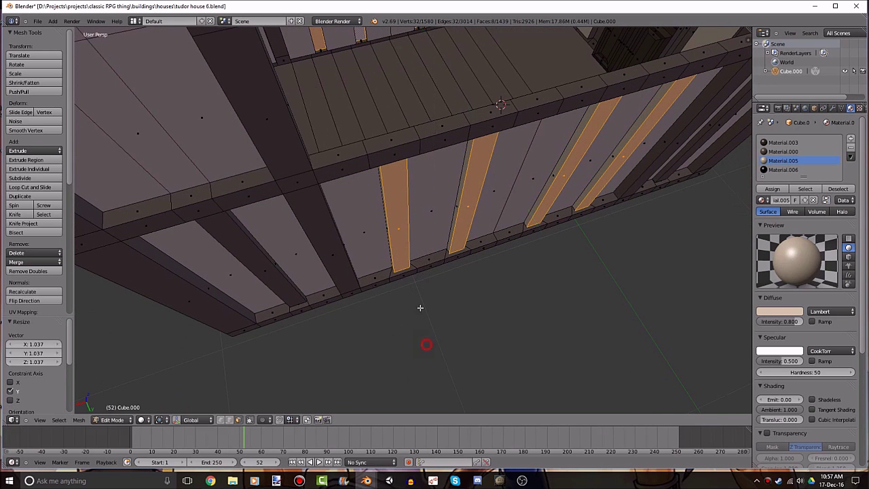
mouse_move(419, 306)
middle_down()
mouse_move(385, 291)
mouse_move(566, 235)
mouse_move(491, 254)
mouse_move(435, 220)
mouse_move(474, 201)
mouse_move(487, 239)
mouse_move(474, 254)
middle_up()
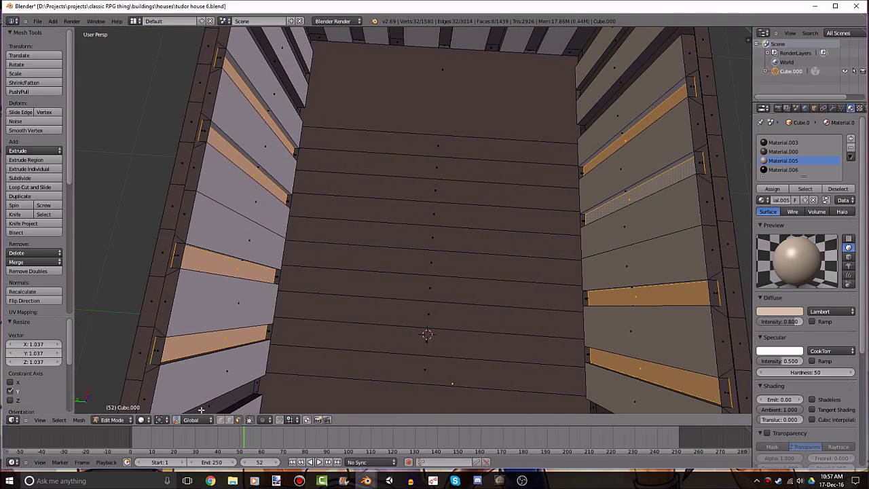
Select the eight small stray faces on both walls beside the balcony floor and delete them.
right_click(270, 338)
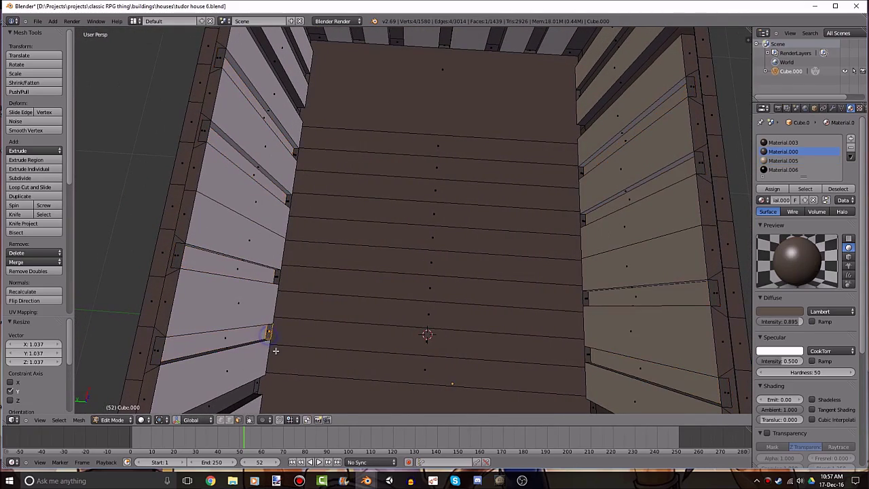
shift+right_click(288, 203)
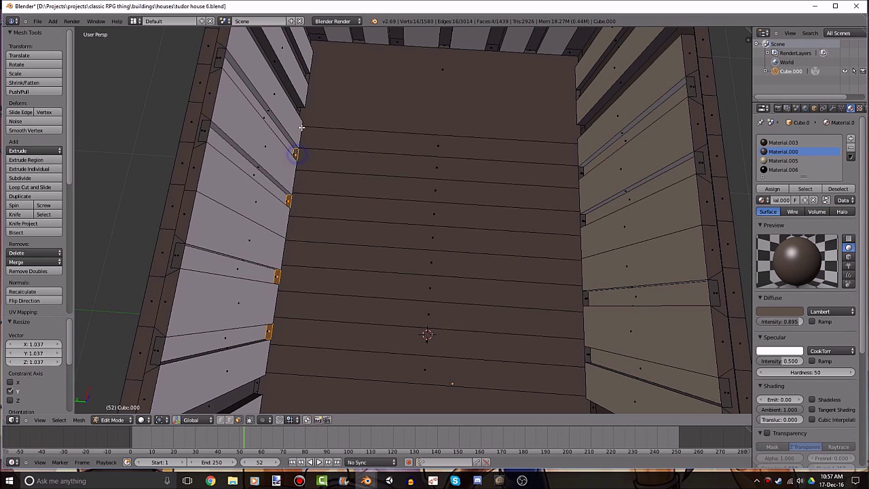
middle_drag(315, 115, 543, 242)
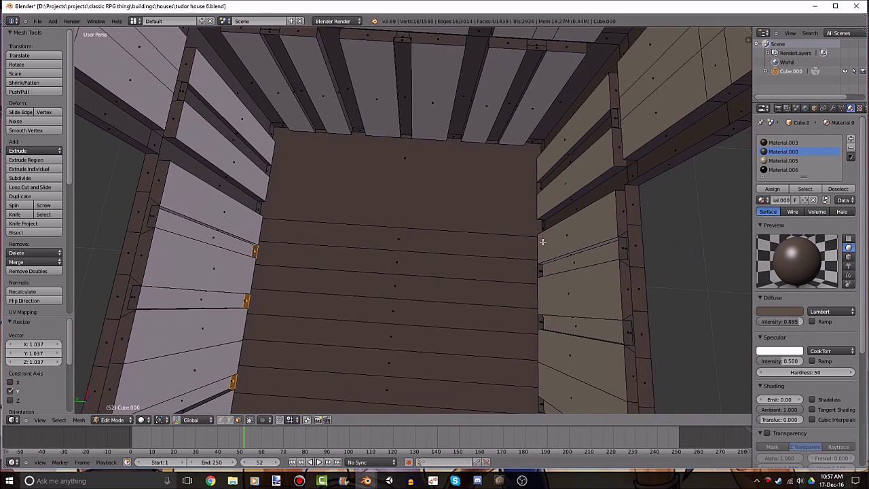
shift+right_click(536, 271)
shift+right_click(536, 271)
shift+right_click(540, 271)
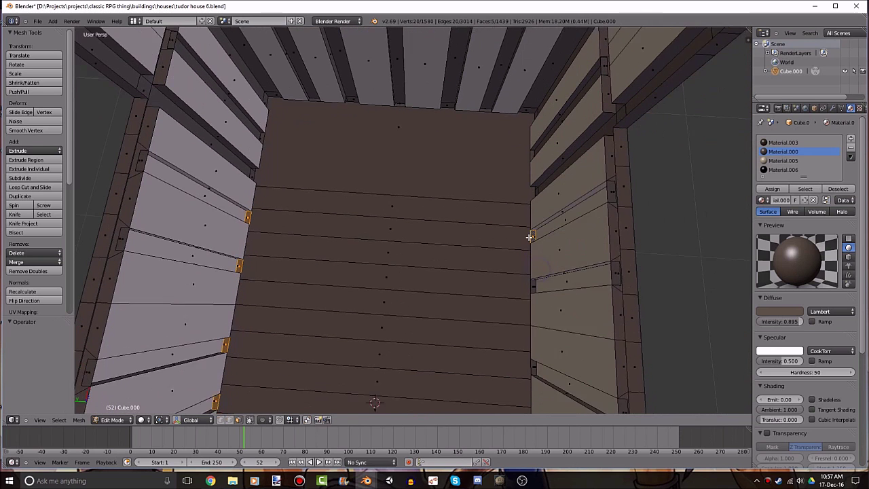
mouse_move(540, 272)
middle_down()
mouse_move(531, 276)
mouse_move(524, 266)
middle_up()
shift+right_click(524, 266)
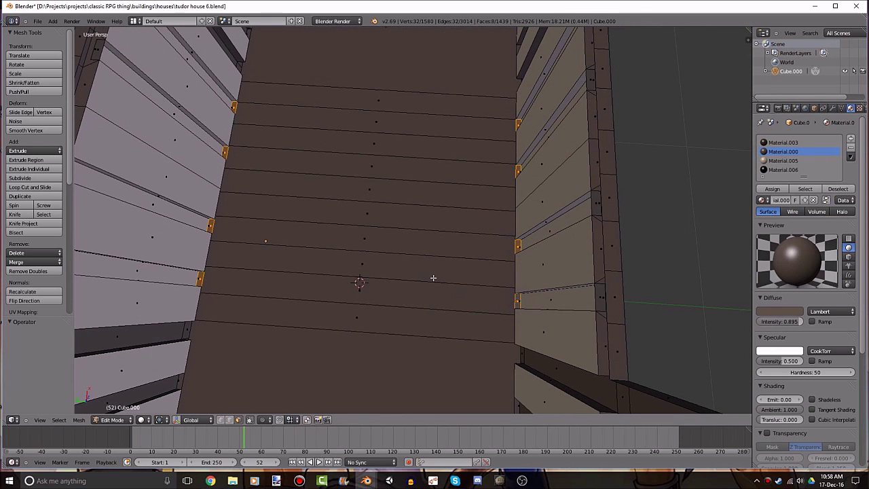
key(x)
click(388, 210)
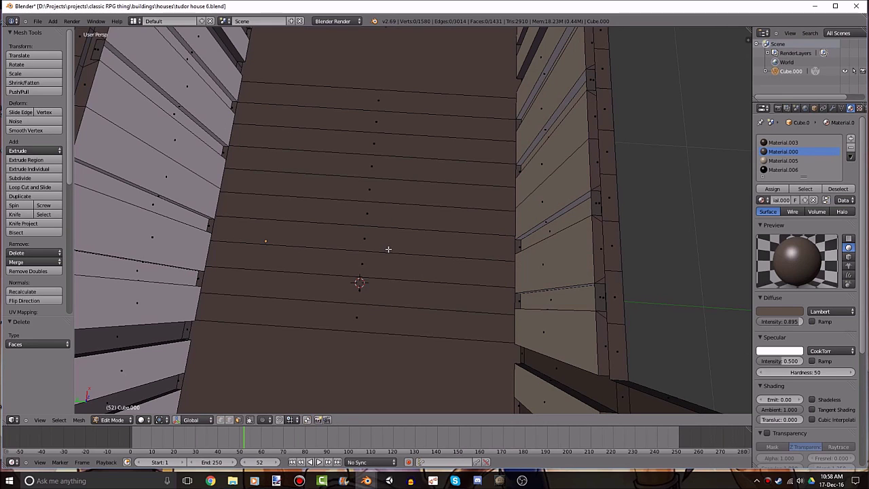
middle_drag(392, 339, 496, 246)
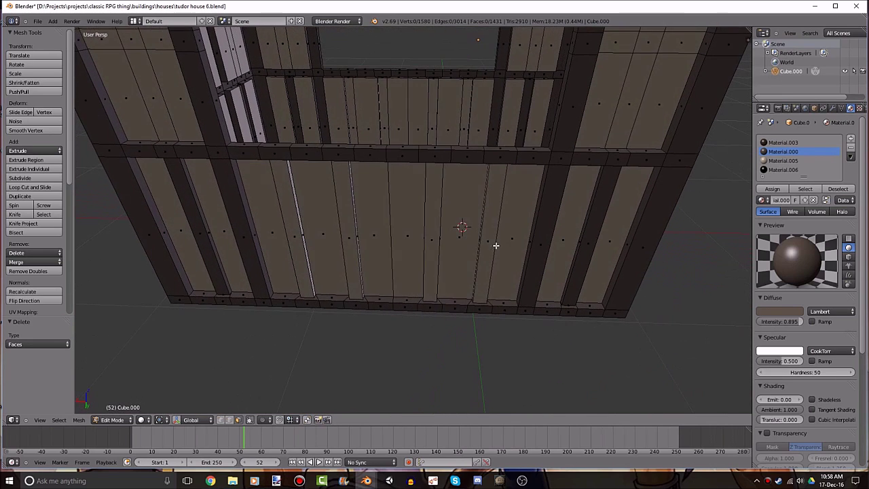
middle_drag(416, 311, 417, 314)
Line up a square-on front orthographic view of the front wall.
middle_drag(446, 362, 376, 389)
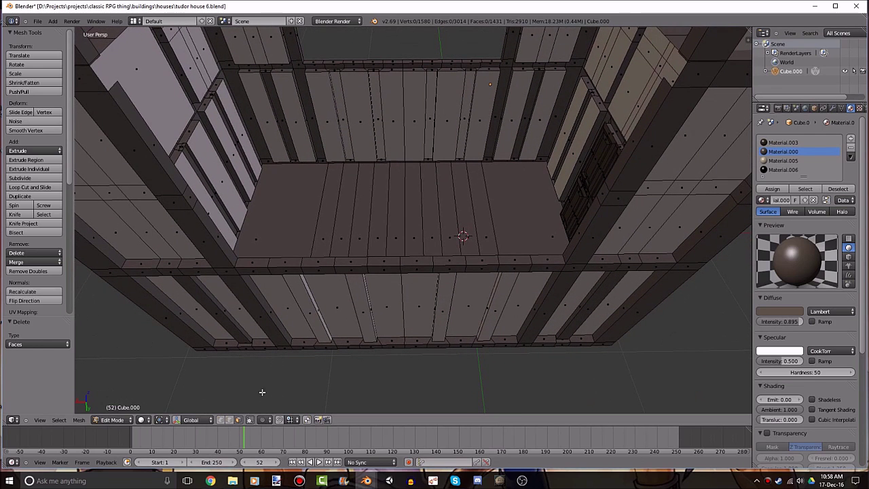
key(KP_1)
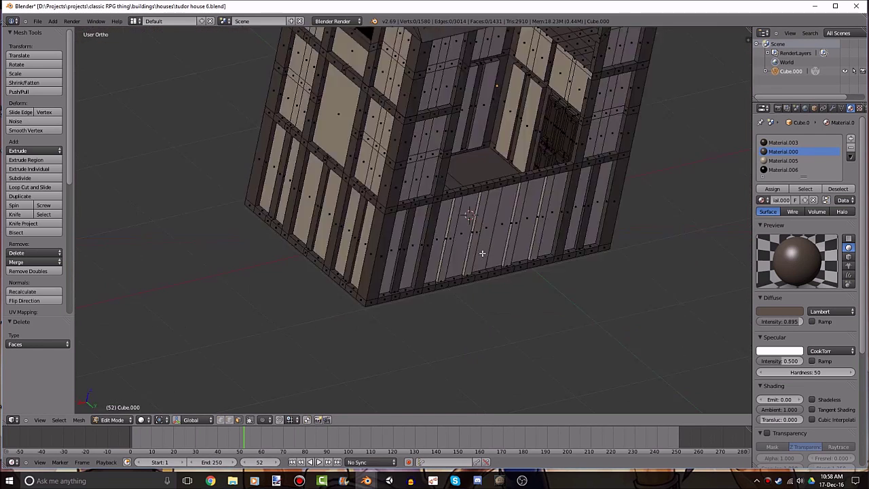
middle_drag(337, 113, 417, 235)
key(KP_1)
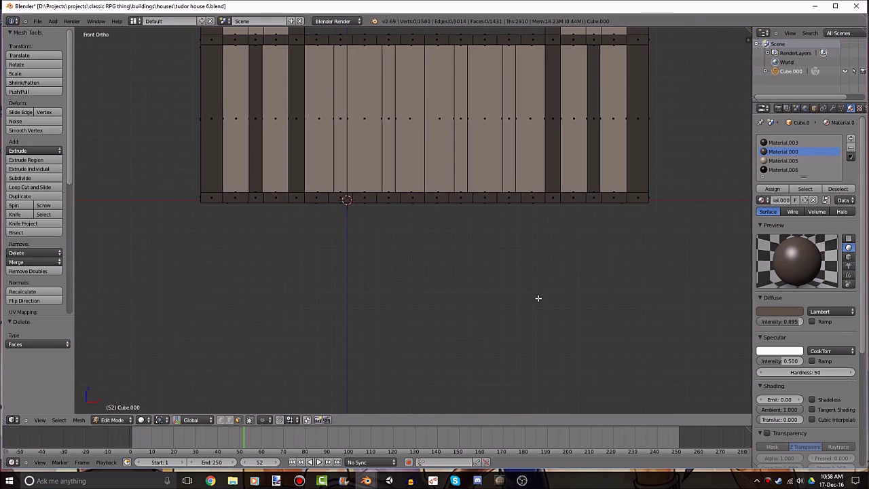
key(KP_4)
key(KP_1)
shift+middle_drag(558, 112, 585, 177)
Box-select the four railing posts in wireframe, then return to solid perspective view.
key(z)
key(b)
mouse_move(379, 82)
mouse_down()
mouse_move(355, 224)
mouse_move(353, 327)
mouse_up()
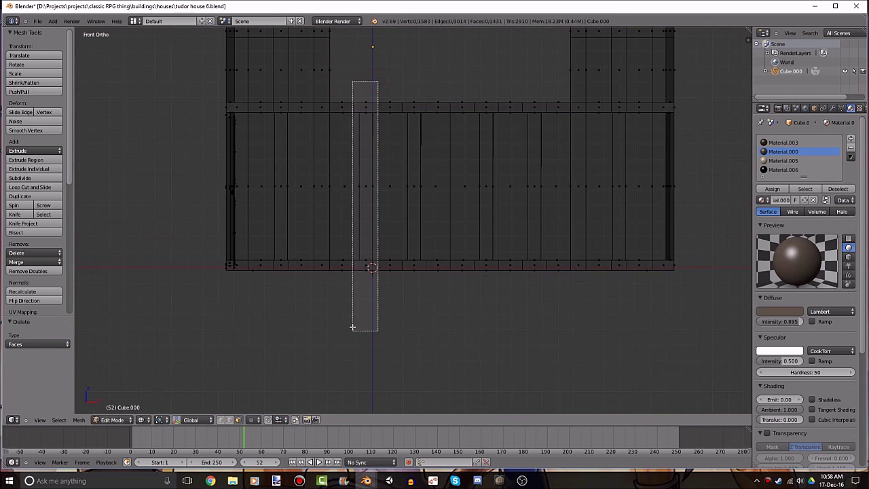
key(b)
drag(427, 87, 410, 353)
key(b)
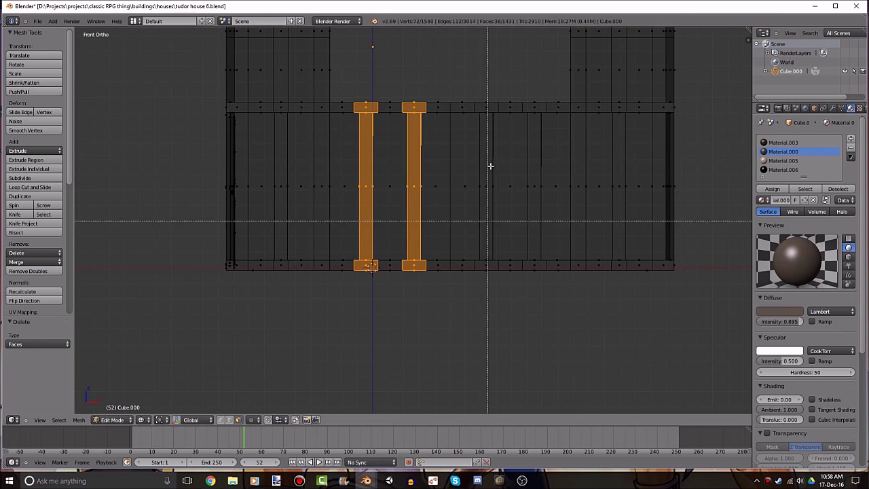
drag(498, 79, 470, 292)
shift+middle_drag(499, 272, 416, 296)
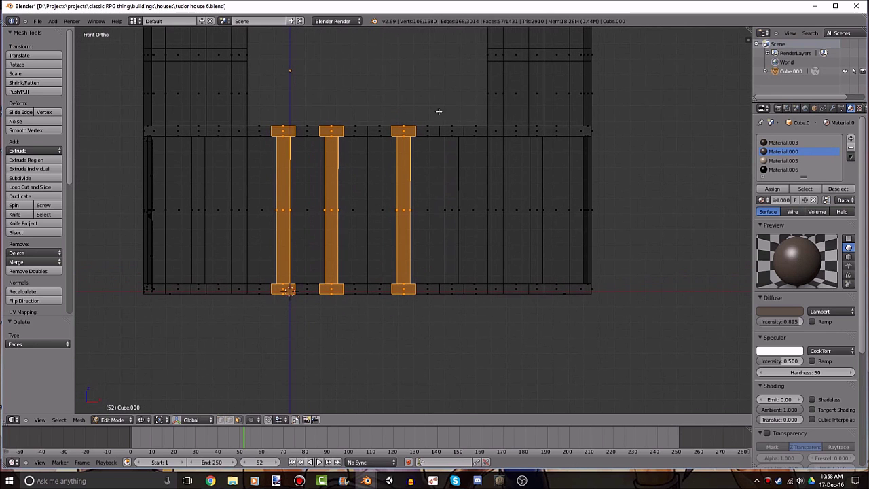
key(b)
drag(471, 91, 438, 326)
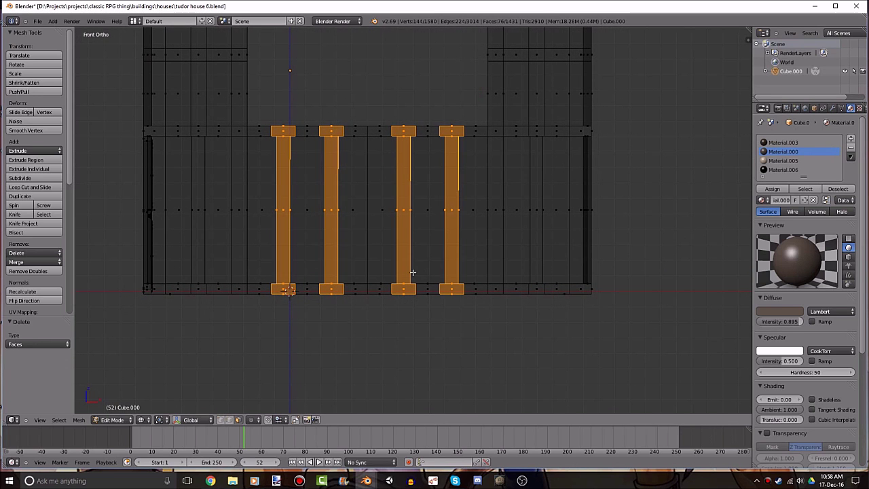
key(z)
key(KP_5)
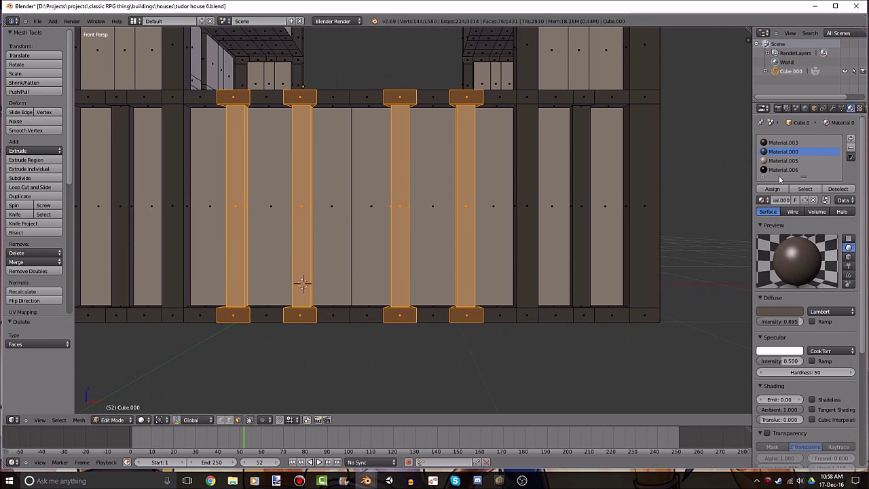
Hide and reveal the posts, then deselect everything in Object Mode.
key(h)
key(alt+h)
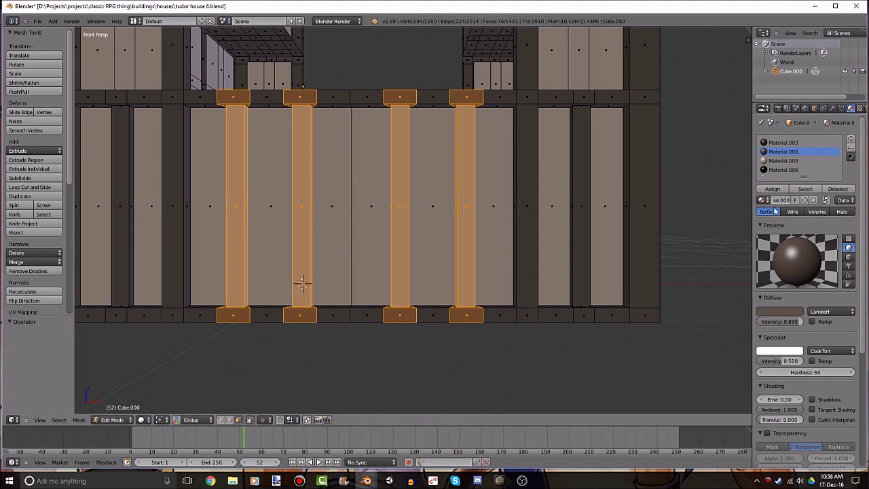
key(a)
key(Tab)
key(a)
key(z)
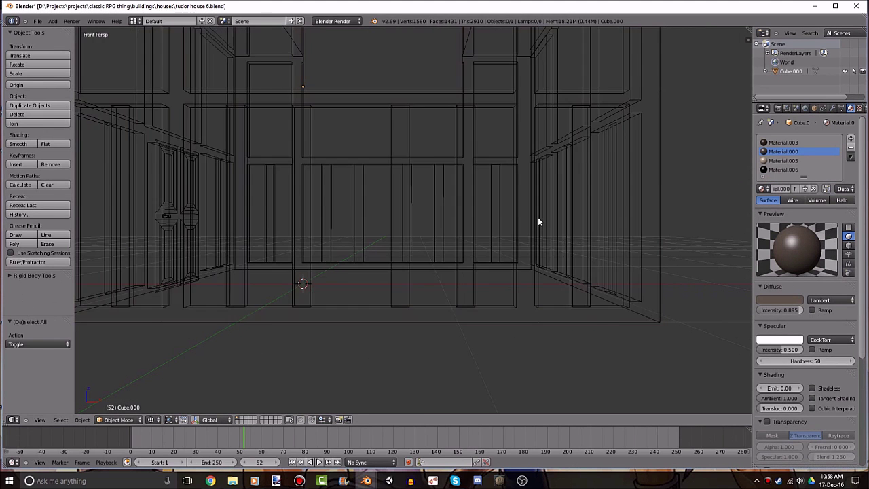
key(z)
Zoom out to view the whole house from the front-left.
mouse_move(538, 217)
middle_down()
mouse_move(543, 274)
mouse_move(526, 266)
mouse_move(474, 294)
mouse_move(442, 289)
mouse_move(411, 246)
middle_up()
scroll(510, 312, down, 3)
scroll(489, 306, down, 2)
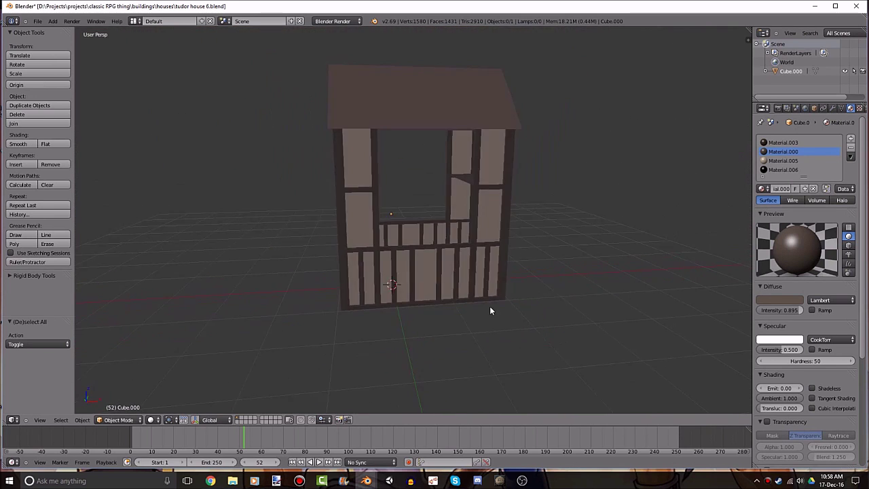
mouse_move(489, 306)
middle_down()
mouse_move(334, 324)
mouse_move(285, 319)
middle_up()
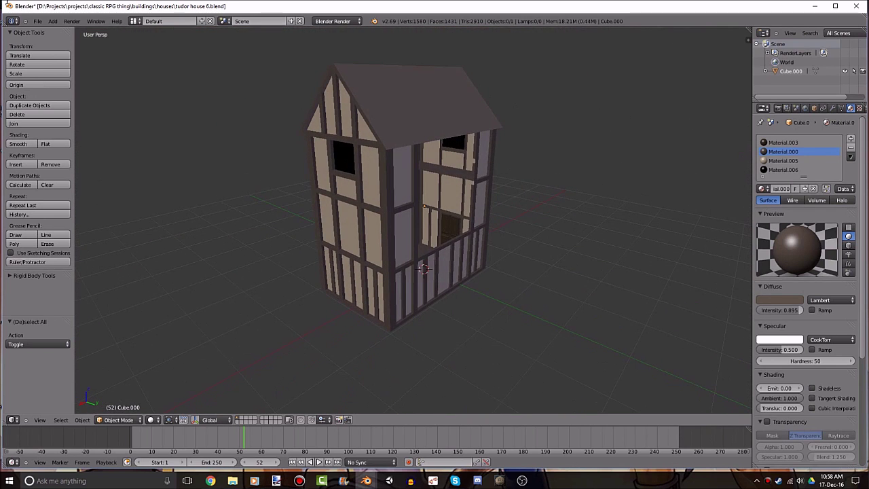
click(39, 22)
Save the house as 'tudor house 6 extended.blend'.
click(68, 88)
text(tudor house 6 extend)
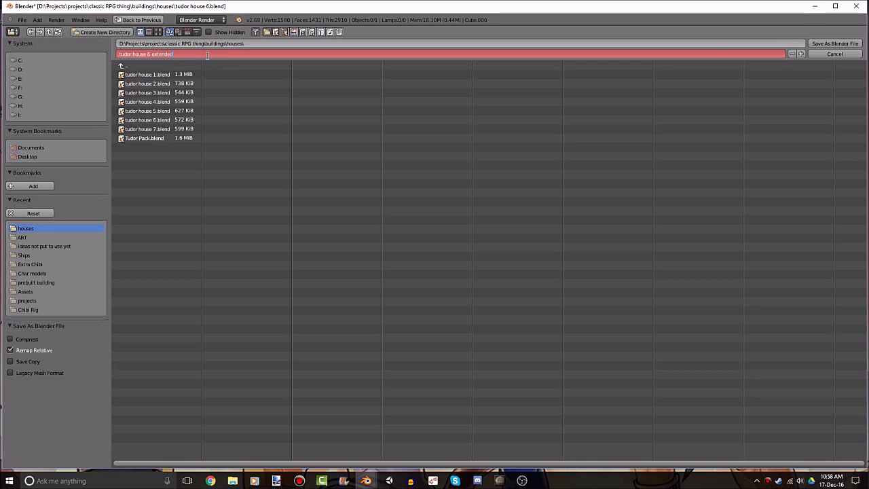
text(ed)
key(Return)
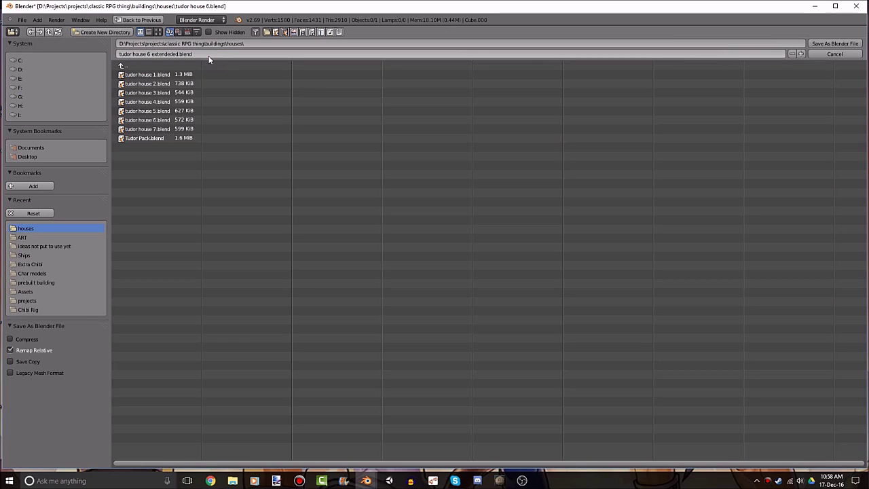
click(209, 55)
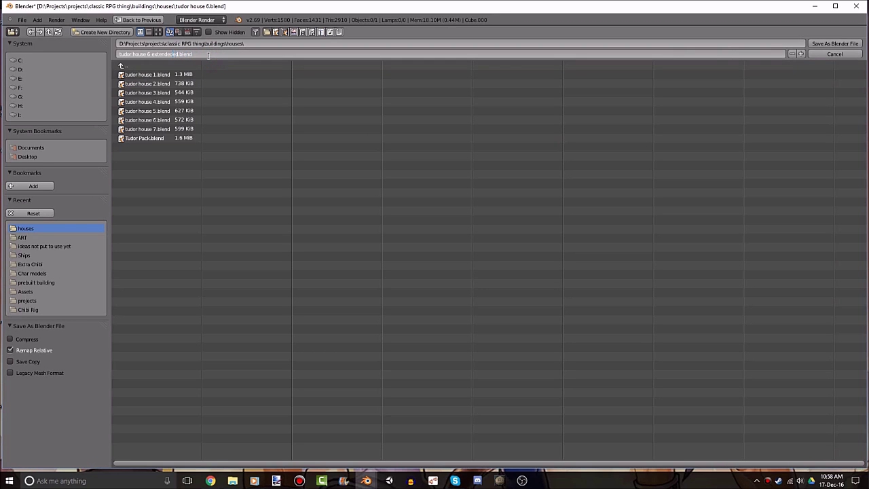
key(Return)
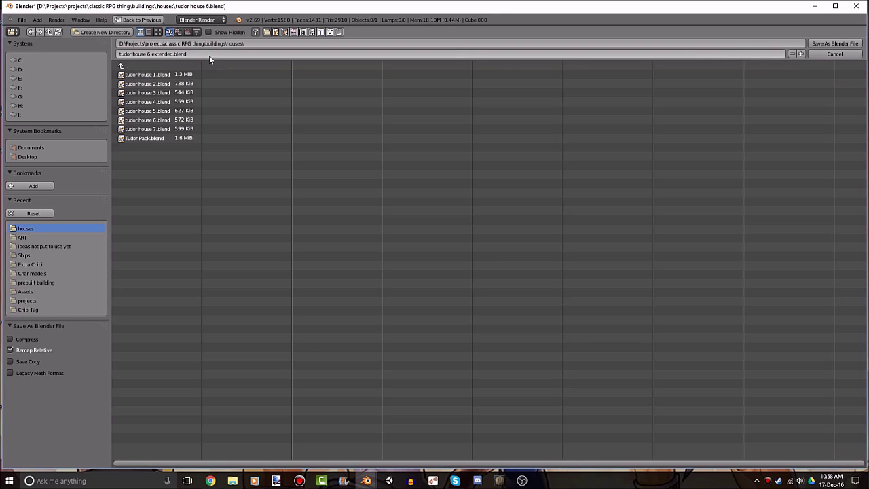
key(Return)
Re-enter Edit Mode zoomed on the house, change selection mode, and open the houses folder.
mouse_move(383, 190)
middle_down()
mouse_move(372, 186)
mouse_move(342, 233)
middle_up()
key(Tab)
scroll(342, 232, up, 1)
scroll(342, 233, up, 2)
scroll(343, 232, up, 2)
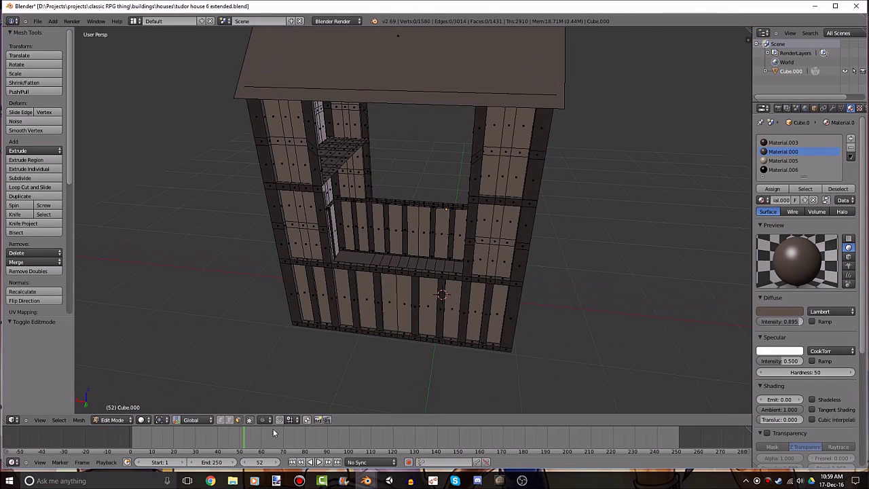
click(231, 423)
scroll(290, 288, up, 3)
scroll(228, 274, up, 2)
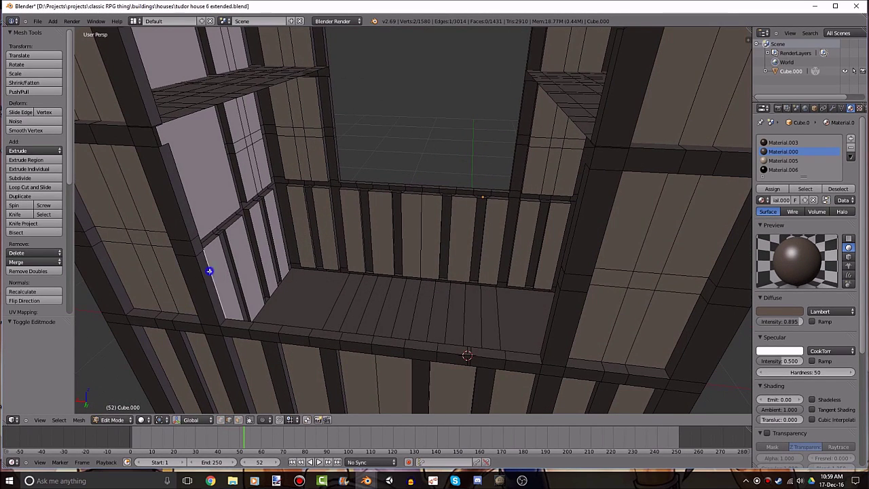
click(232, 480)
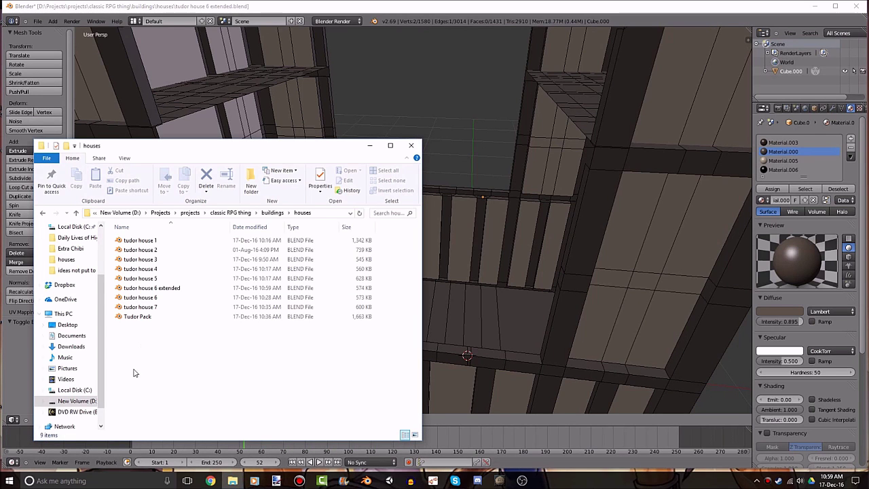
Browse from drive D: through Projects > projects > roguelike > Model packs > Char models, then back to projects.
click(77, 401)
click(123, 280)
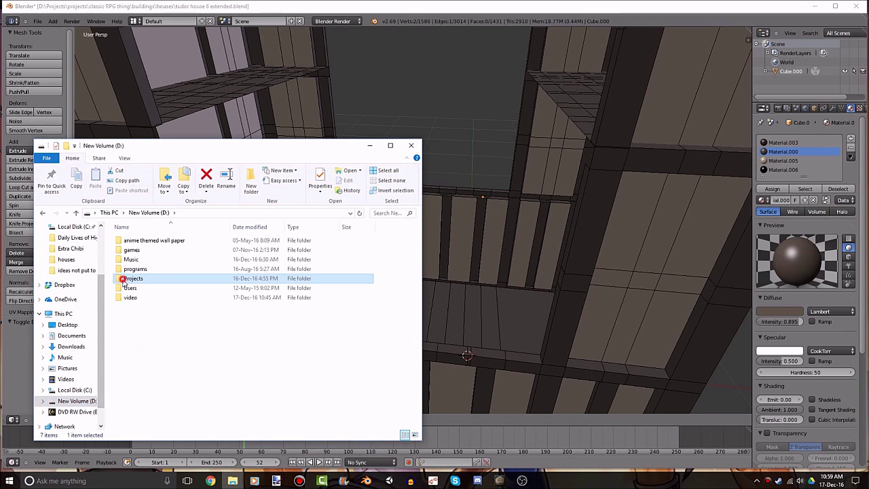
double_click(135, 278)
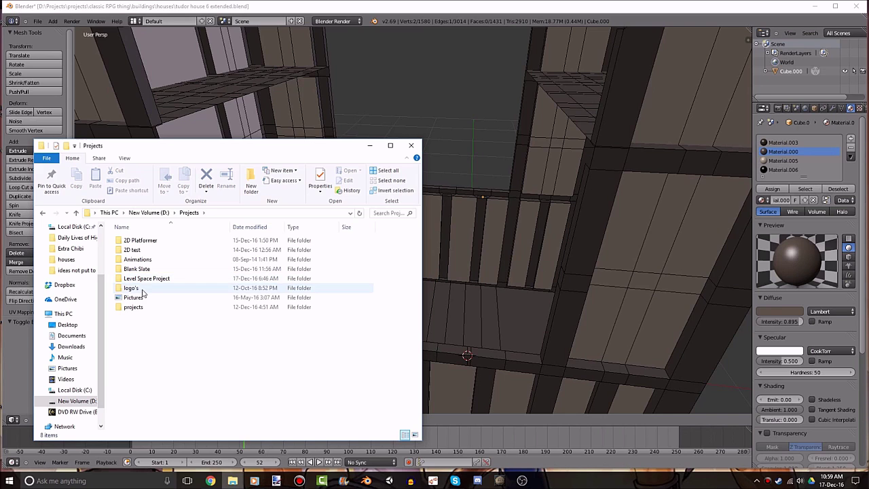
double_click(136, 306)
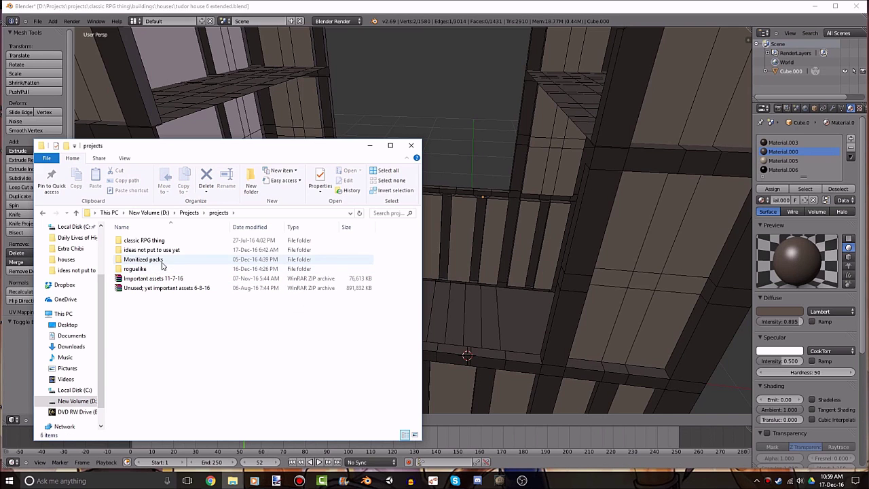
double_click(144, 269)
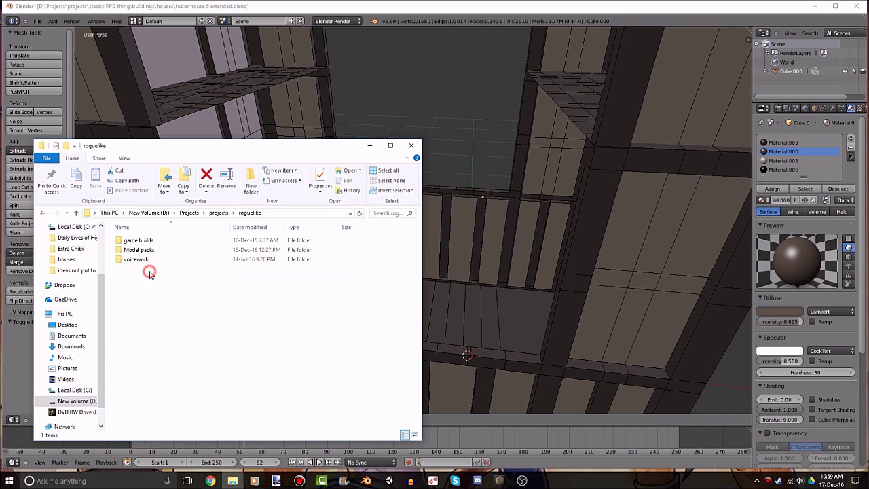
double_click(140, 249)
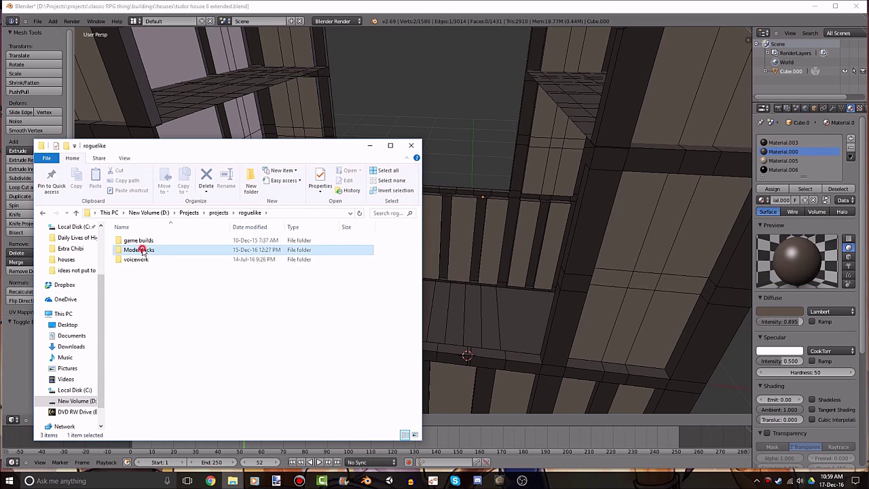
double_click(143, 282)
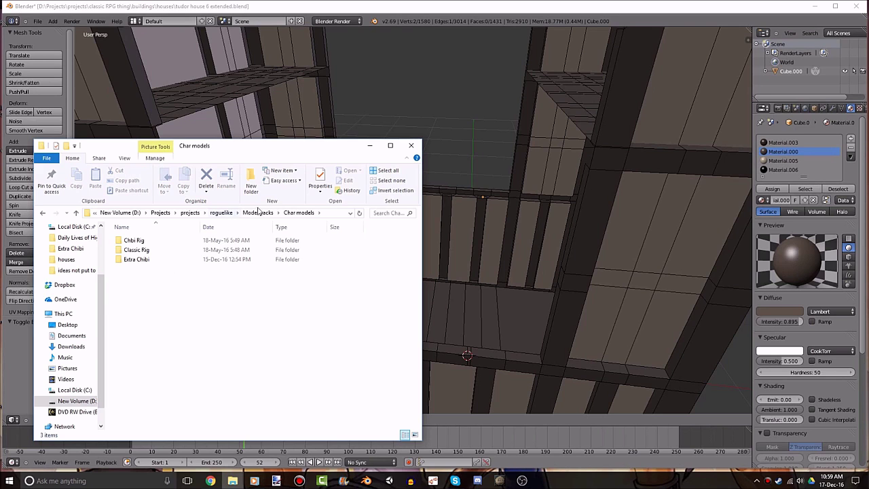
click(258, 212)
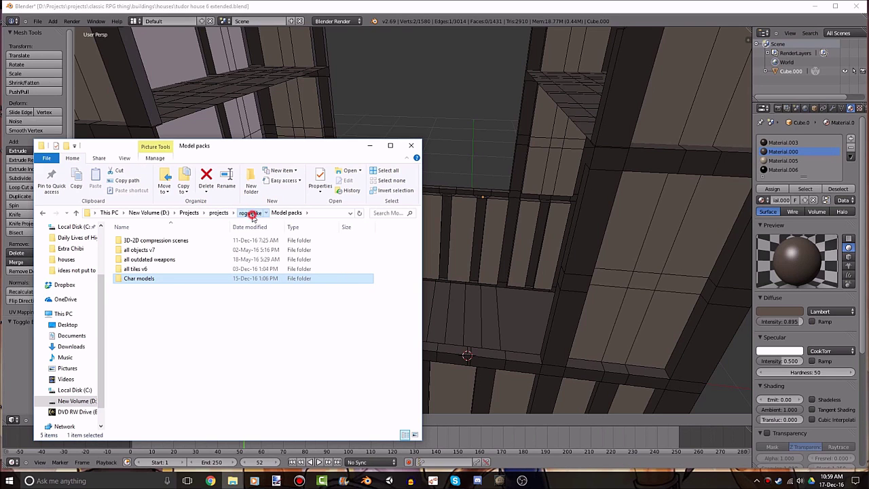
click(250, 213)
click(218, 212)
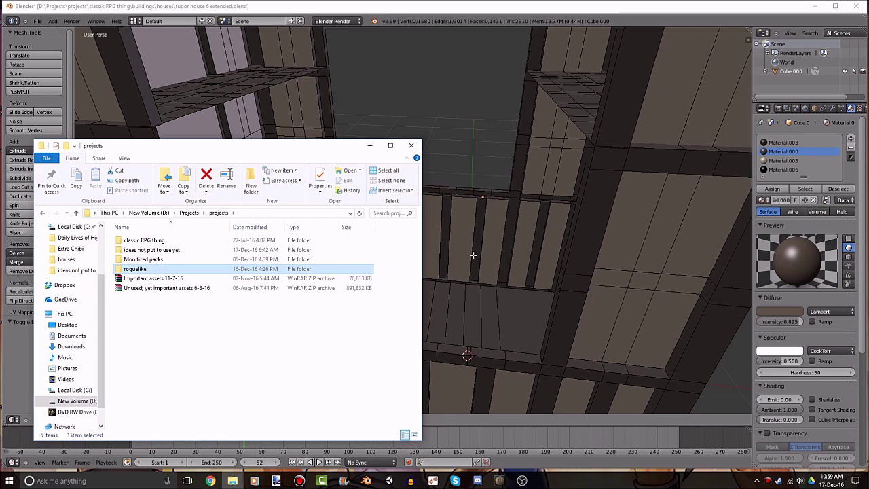
In 'ideas not put to use yet', delete the Ship Destroyer class 1 backup and select its .blend file.
double_click(139, 250)
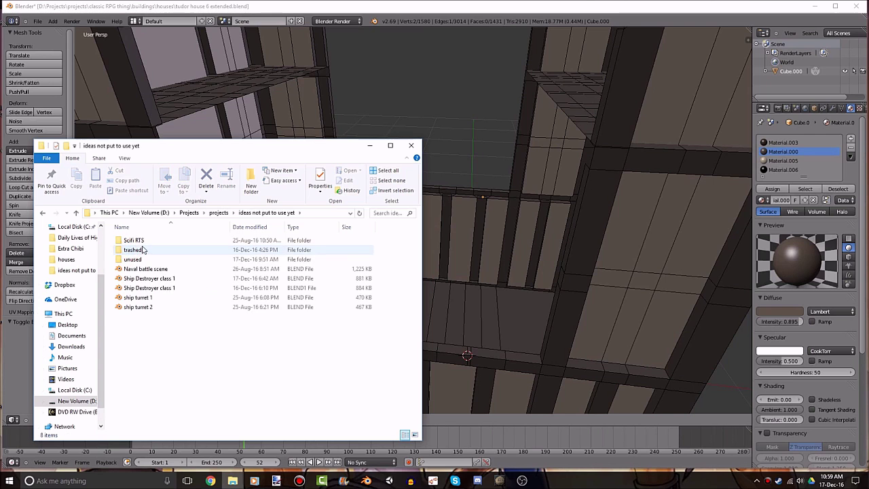
click(176, 289)
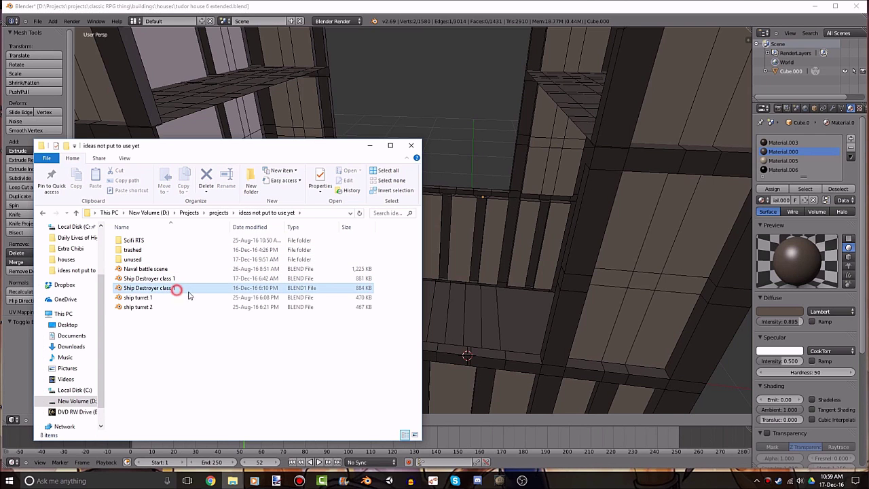
key(Delete)
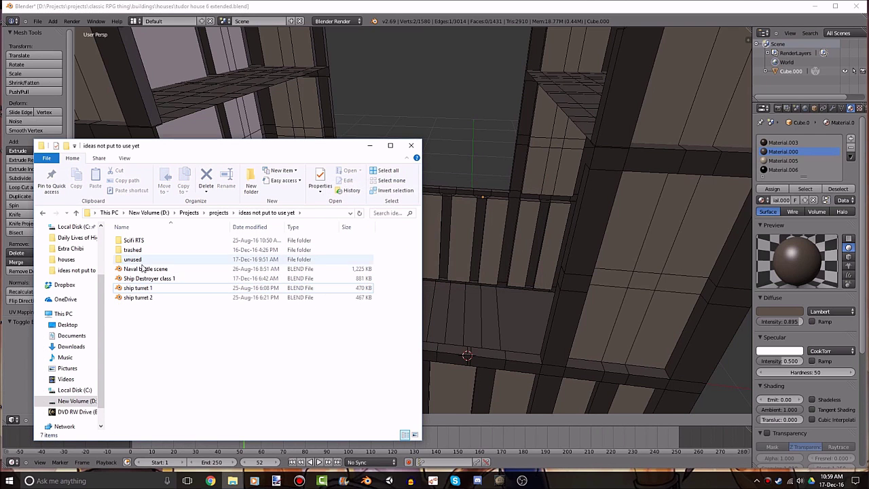
click(159, 279)
mouse_move(138, 297)
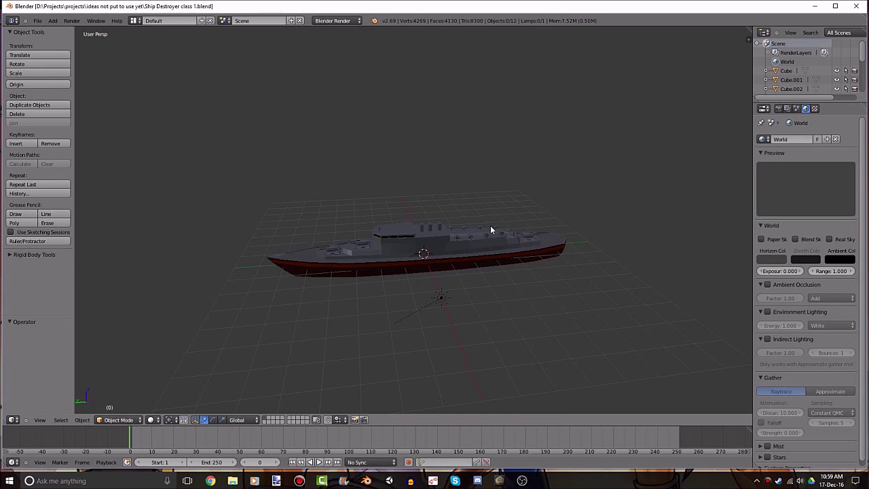
Orbit and zoom around the destroyer, moving from a close-up to a side view of the ship.
mouse_move(490, 225)
middle_down()
mouse_move(385, 288)
mouse_move(395, 229)
mouse_move(377, 233)
mouse_move(423, 218)
mouse_move(382, 258)
mouse_move(403, 244)
mouse_move(460, 242)
mouse_move(372, 247)
mouse_move(417, 230)
mouse_move(398, 235)
mouse_move(509, 226)
mouse_move(598, 267)
mouse_move(563, 239)
mouse_move(465, 231)
middle_up()
scroll(396, 275, up, 5)
scroll(418, 204, up, 2)
scroll(405, 246, down, 4)
scroll(404, 225, up, 4)
scroll(408, 219, down, 4)
scroll(397, 235, up, 3)
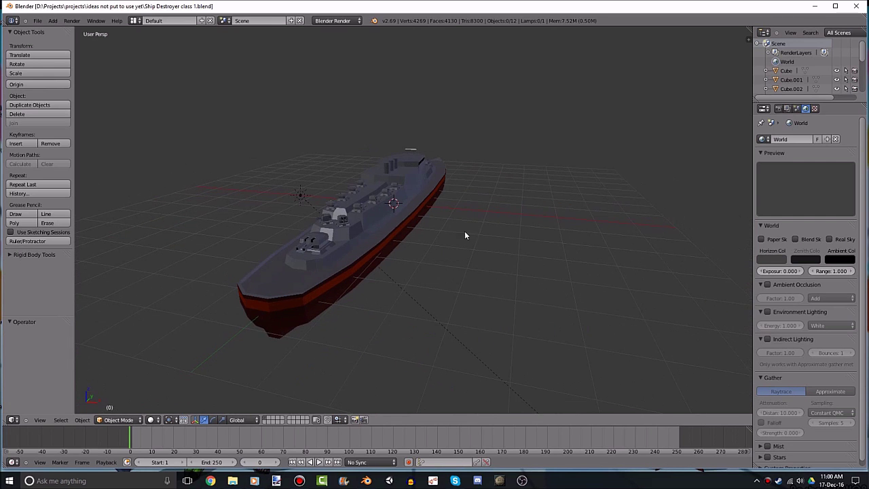
mouse_move(597, 241)
middle_down()
mouse_move(523, 227)
mouse_move(589, 231)
mouse_move(558, 249)
mouse_move(536, 231)
mouse_move(485, 217)
mouse_move(496, 192)
mouse_move(382, 245)
middle_up()
scroll(575, 228, up, 4)
scroll(484, 217, down, 4)
View the destroyer's other sides and along the deck toward the bow, then close its Blender window.
mouse_move(565, 273)
middle_down()
mouse_move(404, 209)
mouse_move(451, 212)
mouse_move(400, 221)
mouse_move(490, 239)
mouse_move(471, 283)
mouse_move(458, 224)
middle_up()
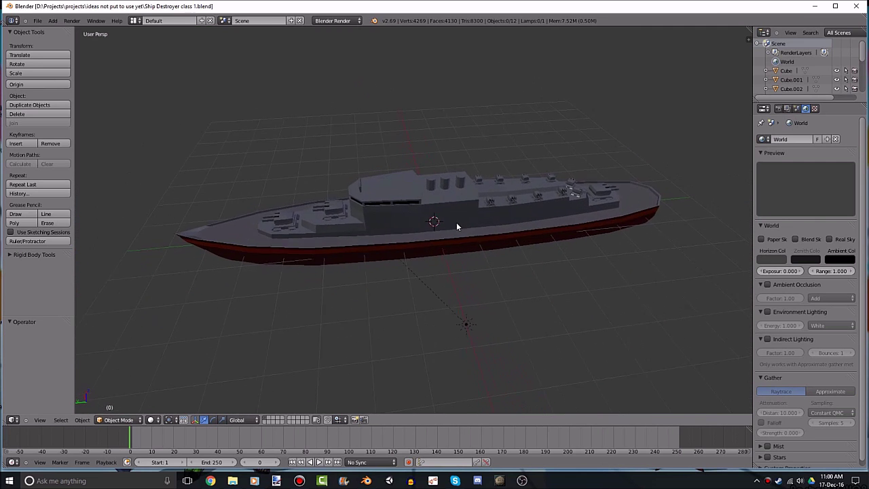
scroll(455, 211, up, 3)
mouse_move(211, 197)
middle_down()
mouse_move(490, 190)
mouse_move(435, 262)
middle_up()
scroll(483, 252, down, 4)
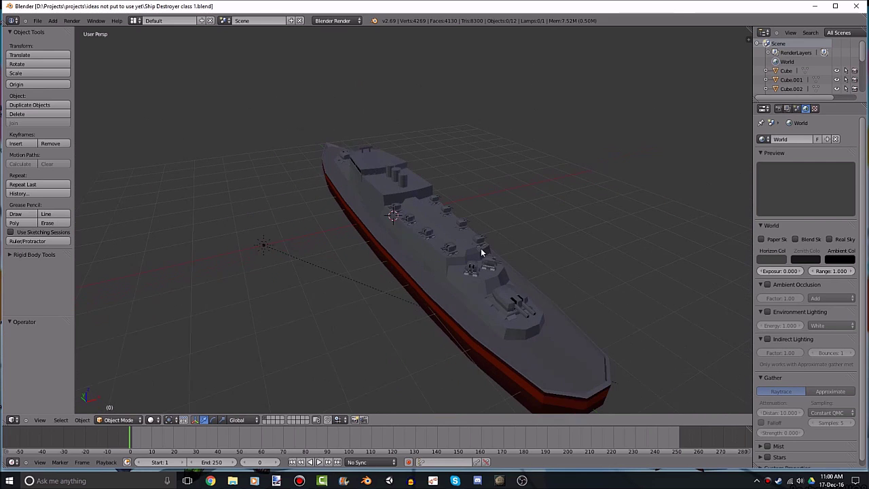
click(857, 7)
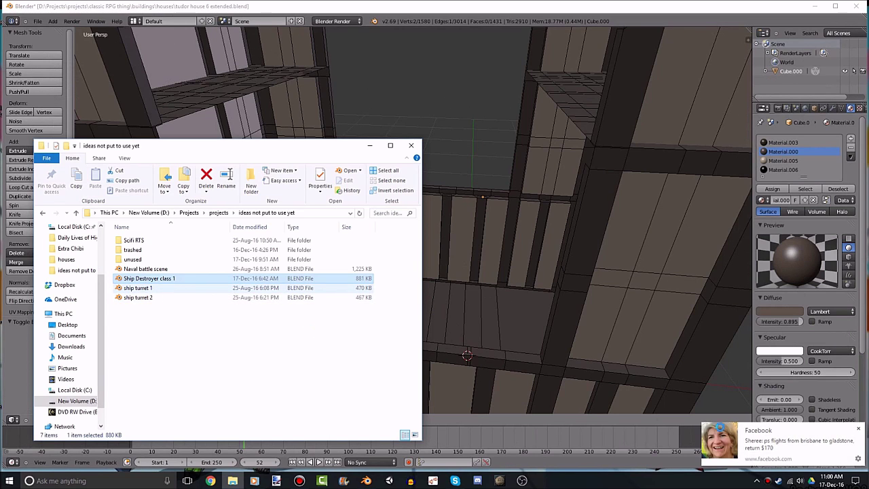
Go into trashed > Sea Warfare V2 > models > ships and open War Cutter v1.0.blend.
click(148, 270)
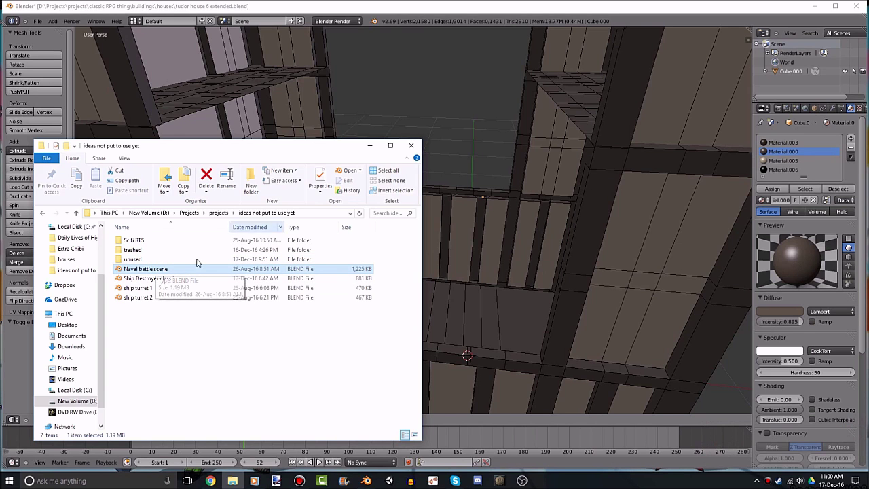
double_click(144, 250)
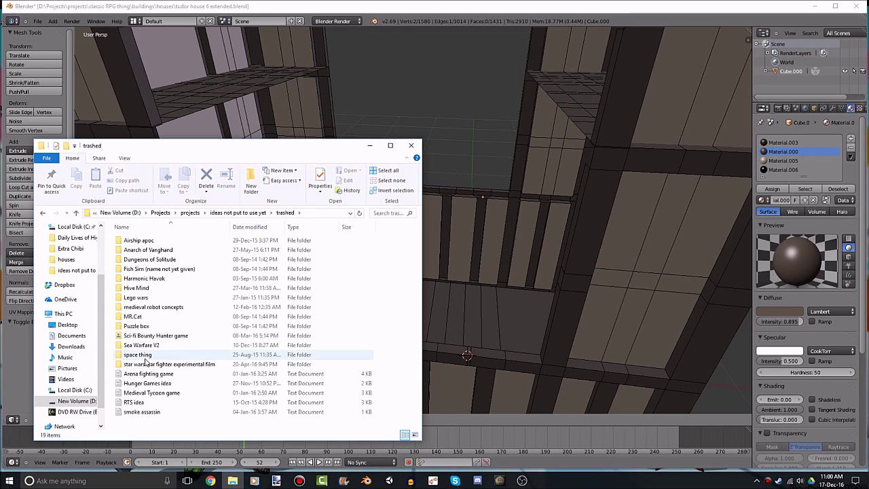
double_click(141, 345)
click(139, 263)
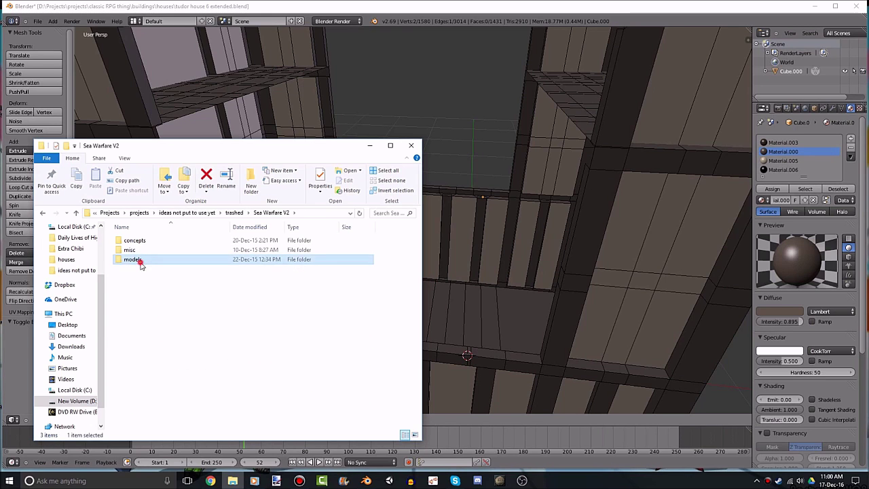
double_click(140, 263)
double_click(136, 249)
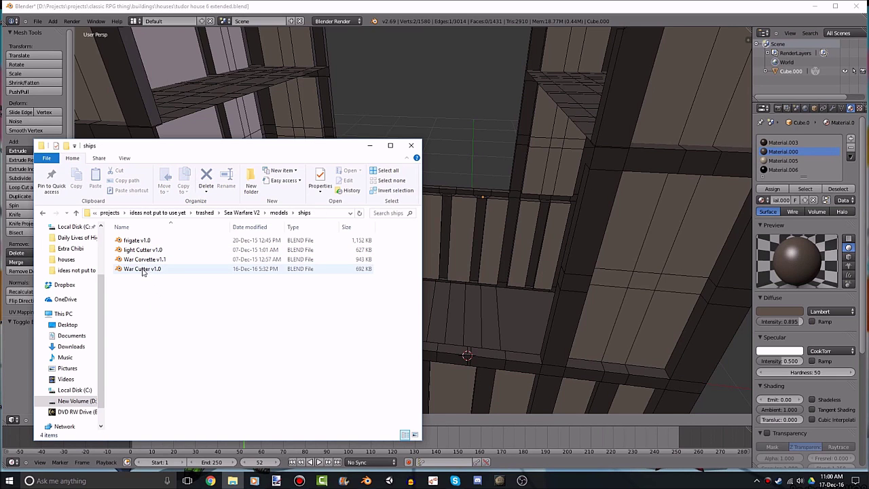
click(143, 270)
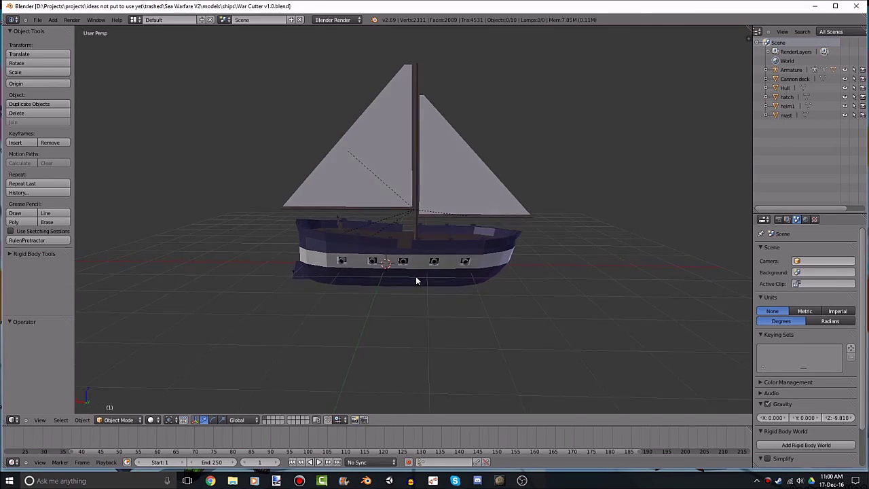
Orbit and zoom around the War Cutter, from the bow to a low close-up of the hull gunports.
mouse_move(416, 281)
middle_down()
mouse_move(444, 285)
mouse_move(360, 227)
mouse_move(349, 285)
mouse_move(483, 279)
mouse_move(453, 248)
mouse_move(452, 285)
mouse_move(466, 322)
mouse_move(452, 287)
mouse_move(358, 215)
middle_up()
scroll(425, 276, up, 3)
scroll(452, 286, down, 3)
scroll(358, 215, up, 1)
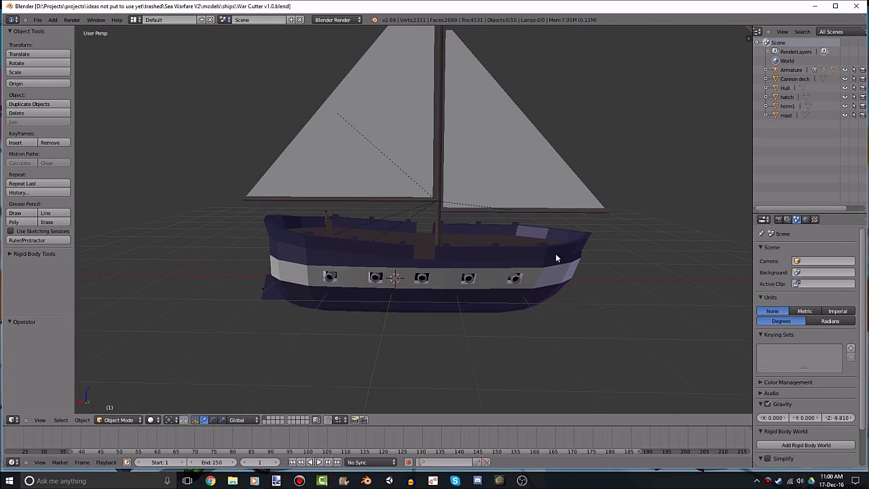
scroll(416, 256, up, 2)
mouse_move(423, 288)
middle_down()
mouse_move(424, 248)
mouse_move(509, 261)
middle_up()
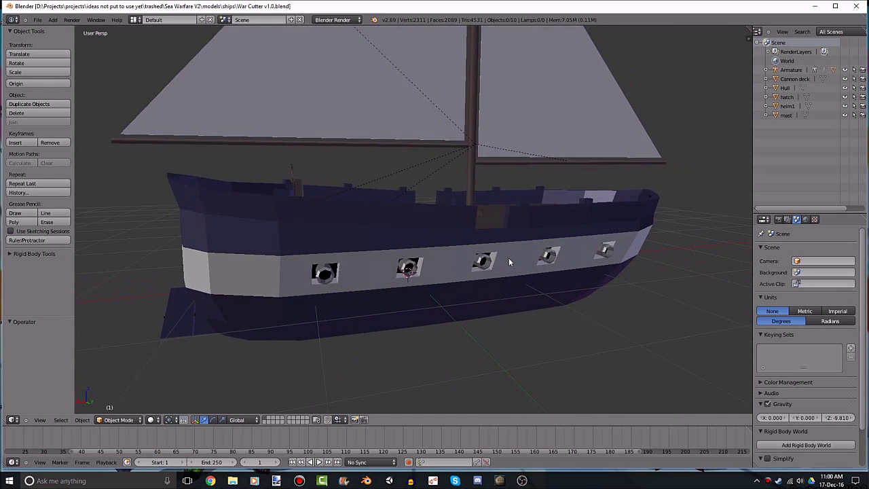
mouse_move(511, 336)
middle_down()
mouse_move(561, 314)
mouse_move(411, 272)
middle_up()
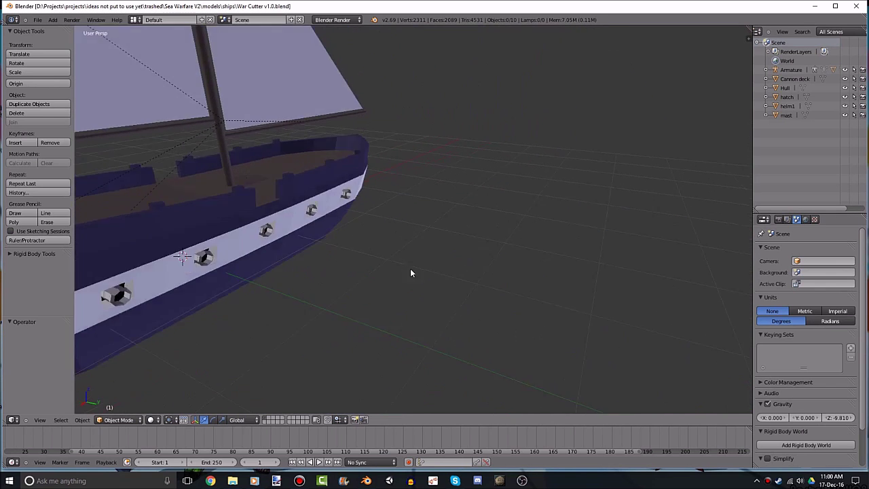
scroll(415, 269, up, 2)
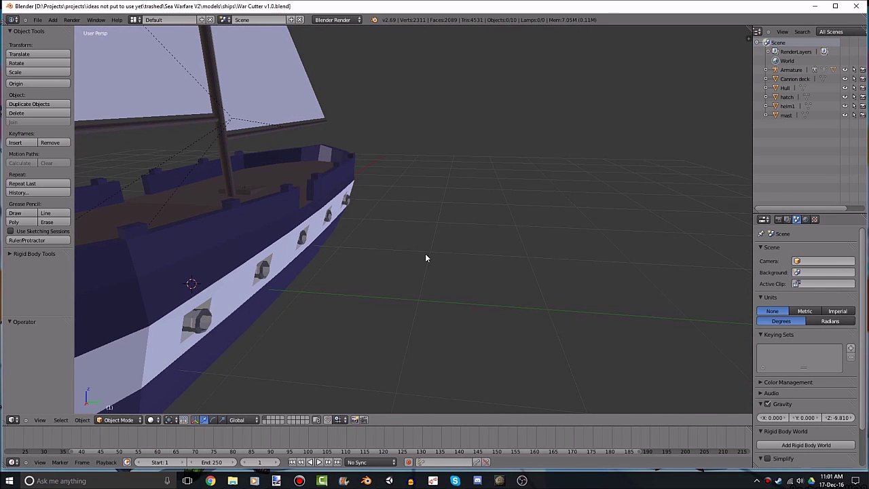
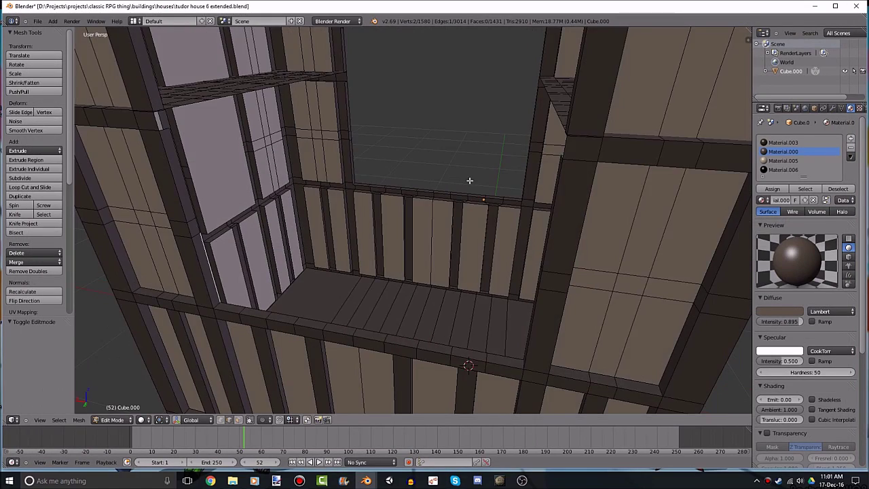
Inspect the upper-floor wall from a front view, then save the tudor house 6 extended file.
middle_drag(469, 181, 450, 225)
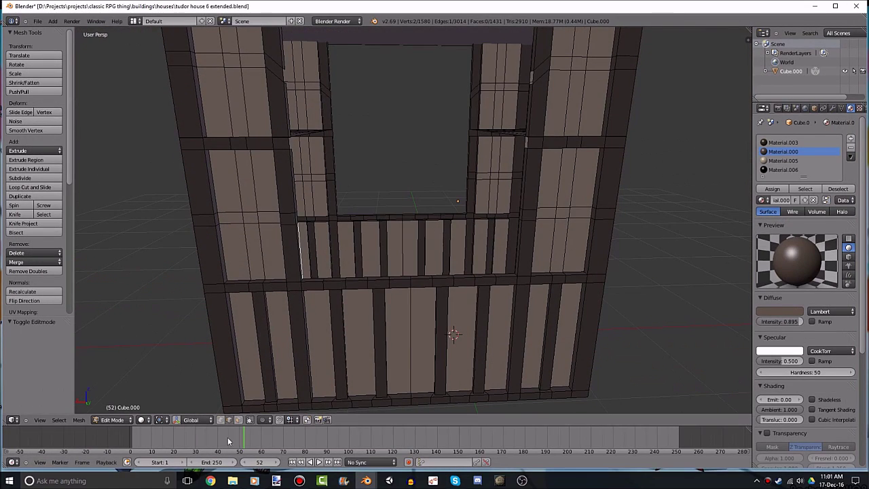
mouse_move(353, 299)
middle_down()
mouse_move(331, 339)
mouse_move(269, 354)
middle_up()
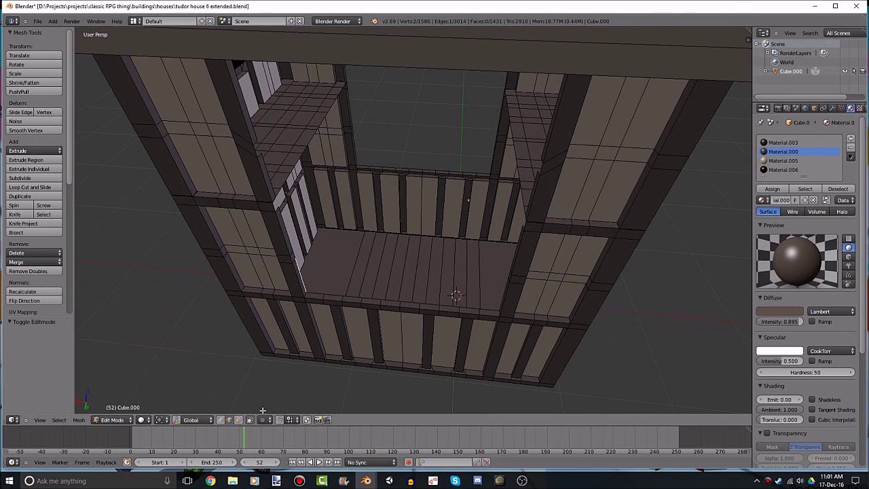
middle_drag(321, 311, 330, 285)
scroll(330, 285, down, 5)
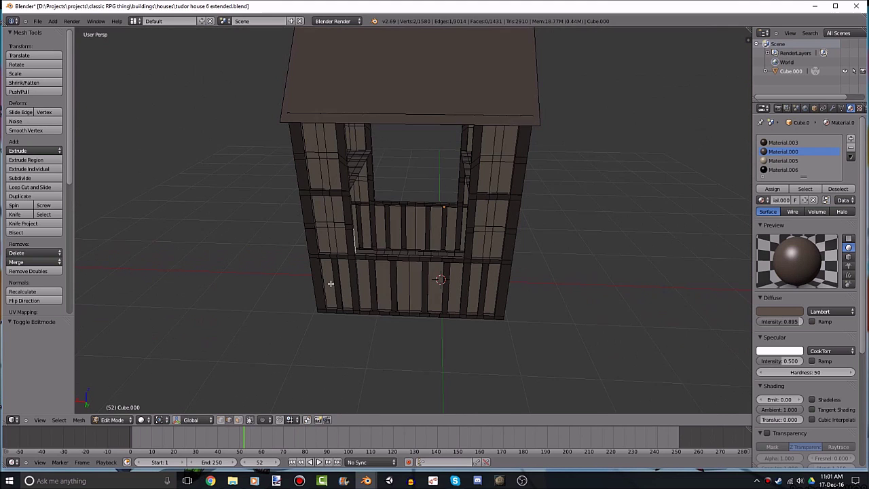
click(37, 21)
click(46, 79)
Deselect the pillar edge and orbit through the balcony interior to inspect the walls.
scroll(369, 276, up, 1)
scroll(346, 243, up, 4)
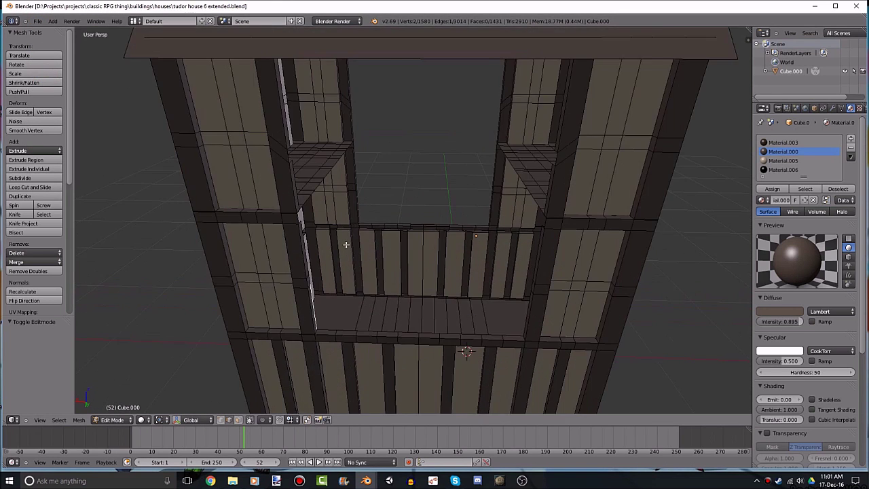
scroll(338, 288, up, 3)
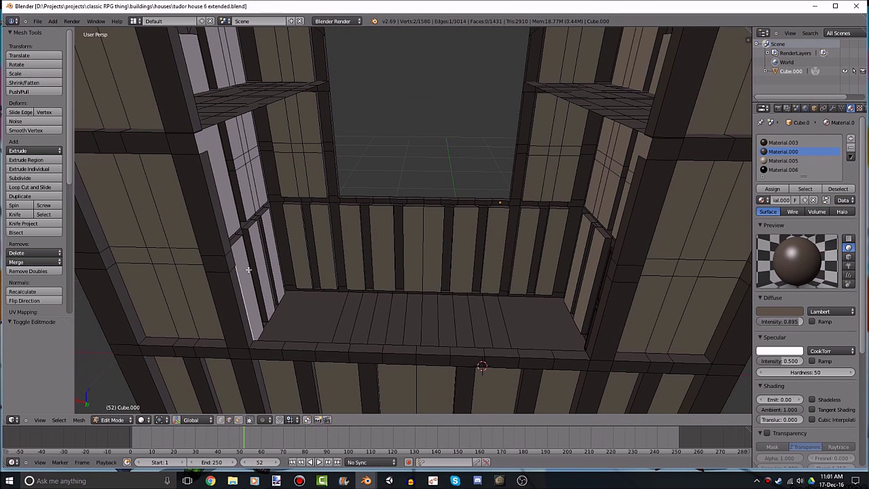
right_click(231, 257)
mouse_move(349, 244)
middle_down()
mouse_move(346, 291)
mouse_move(294, 264)
mouse_move(217, 182)
mouse_move(110, 302)
middle_up()
mouse_move(261, 253)
middle_down()
mouse_move(295, 268)
mouse_move(351, 326)
mouse_move(303, 240)
mouse_move(448, 277)
mouse_move(469, 262)
mouse_move(181, 306)
mouse_move(150, 294)
mouse_move(124, 297)
mouse_move(466, 355)
mouse_move(446, 369)
mouse_move(509, 375)
mouse_move(512, 326)
mouse_move(375, 361)
mouse_move(286, 268)
mouse_move(251, 276)
middle_up()
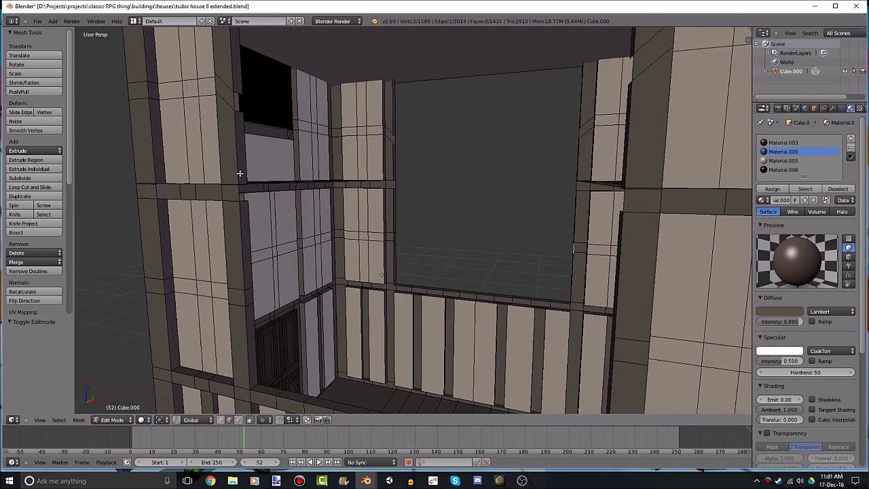
middle_drag(240, 173, 246, 366)
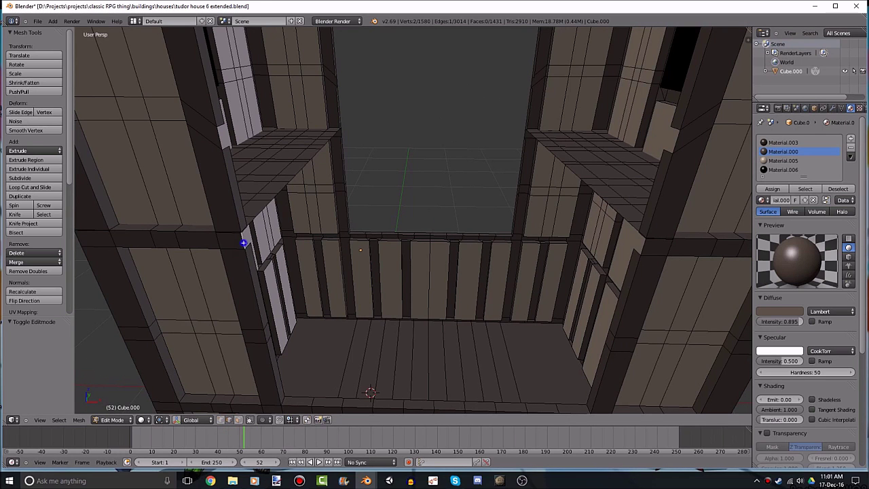
middle_drag(243, 243, 367, 268)
scroll(349, 279, down, 4)
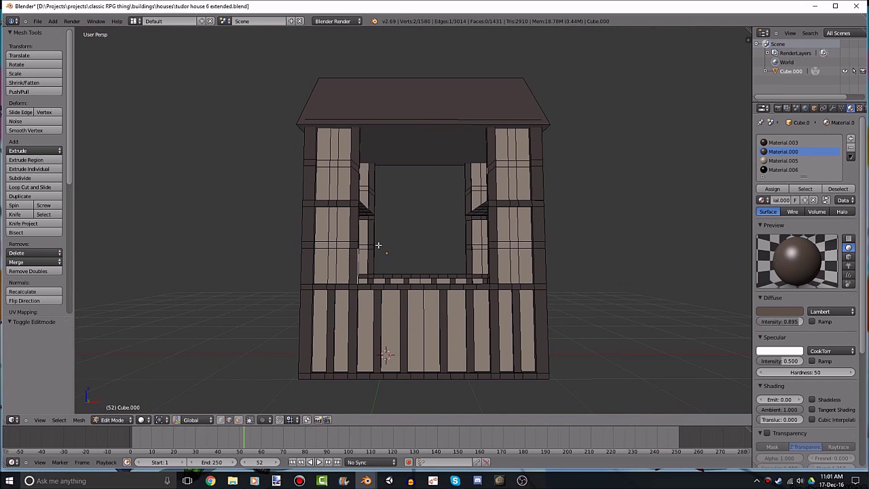
middle_drag(466, 242, 287, 248)
scroll(271, 238, up, 3)
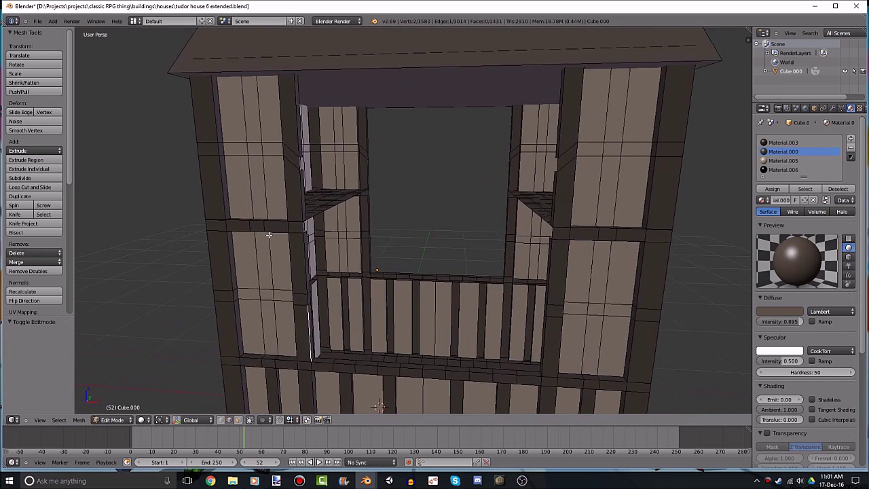
scroll(242, 272, up, 3)
Create a thin quad face across the upper-floor window opening, discarding a stray triangle.
middle_drag(381, 291, 620, 290)
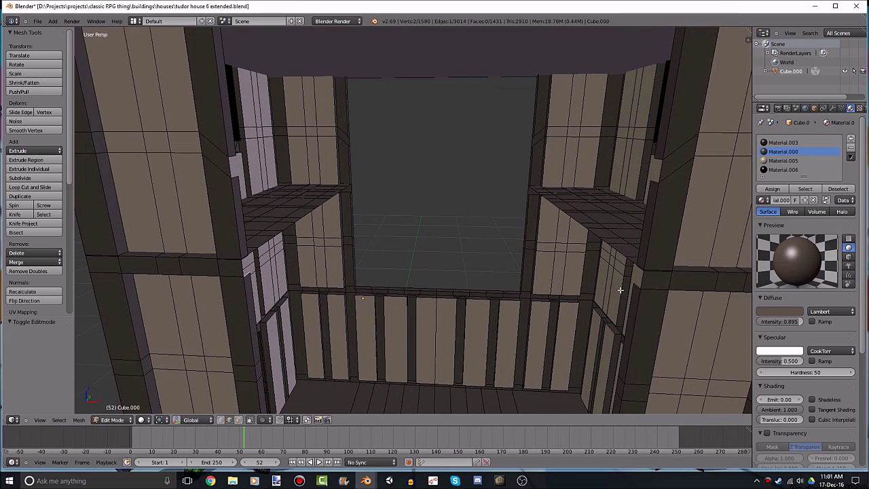
shift+right_click(634, 288)
key(f)
key(ctrl+z)
shift+right_click(645, 279)
key(f)
right_click(645, 279)
key(ctrl+z)
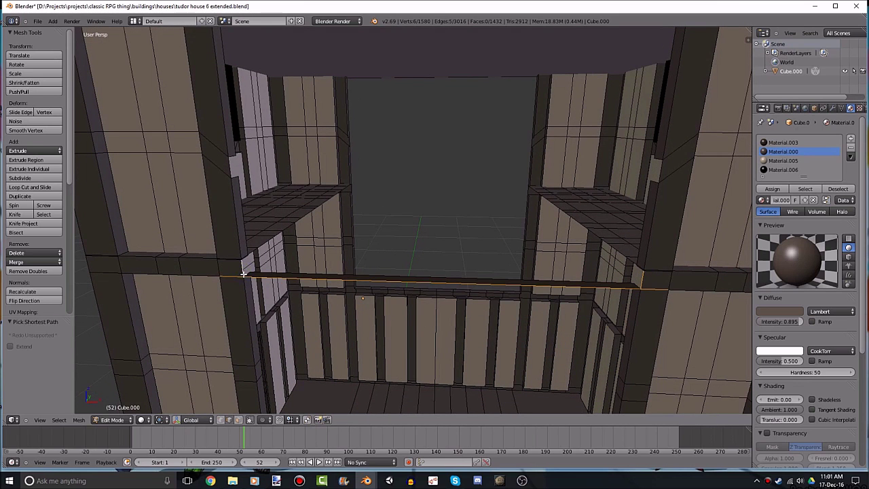
key(ctrl+shift+z)
Fill a face on the beam strip, then check the ceiling and railing and deselect all.
mouse_move(351, 288)
middle_down()
mouse_move(253, 277)
mouse_move(111, 295)
mouse_move(328, 268)
mouse_move(238, 291)
mouse_move(333, 246)
mouse_move(312, 188)
middle_up()
key(f)
right_click(253, 277)
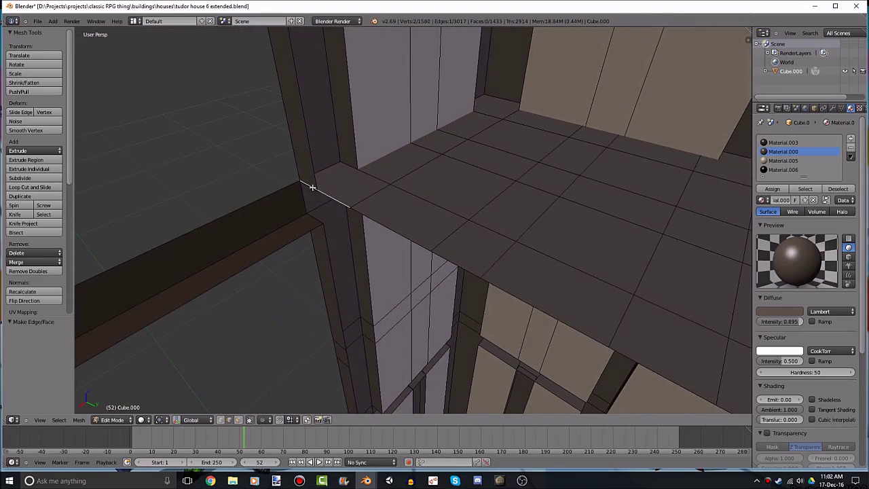
mouse_move(349, 209)
middle_down()
mouse_move(346, 219)
mouse_move(435, 200)
mouse_move(440, 229)
mouse_move(431, 237)
mouse_move(320, 233)
mouse_move(638, 302)
mouse_move(442, 248)
mouse_move(434, 380)
mouse_move(342, 126)
mouse_move(404, 186)
mouse_move(409, 233)
mouse_move(289, 219)
mouse_move(435, 229)
mouse_move(534, 258)
middle_up()
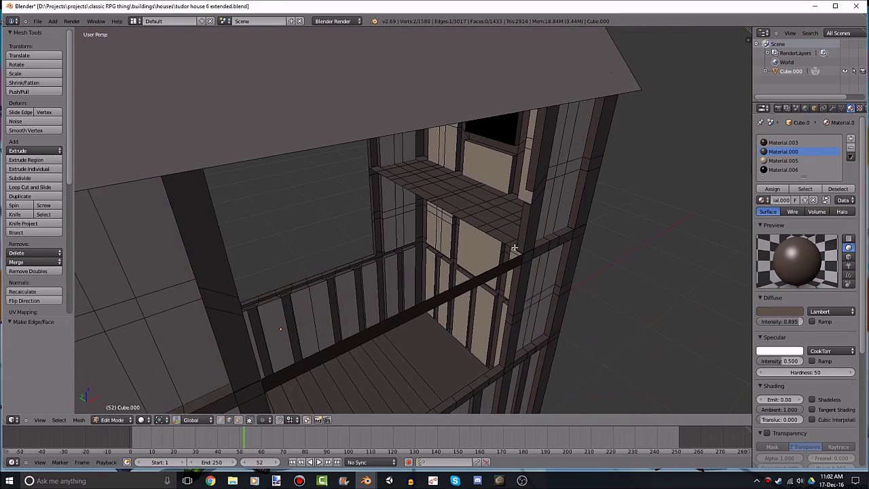
middle_drag(479, 249, 559, 246)
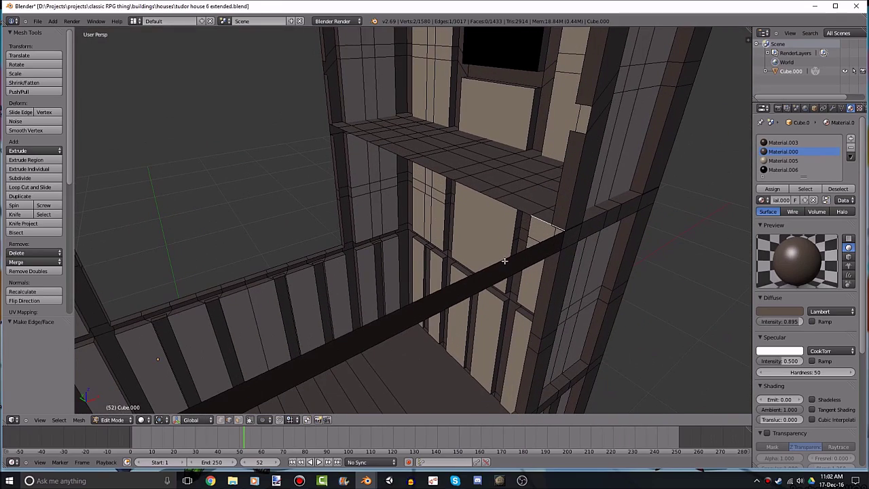
mouse_move(504, 261)
middle_down()
mouse_move(209, 254)
mouse_move(322, 287)
mouse_move(497, 274)
mouse_move(456, 267)
mouse_move(498, 279)
middle_up()
key(a)
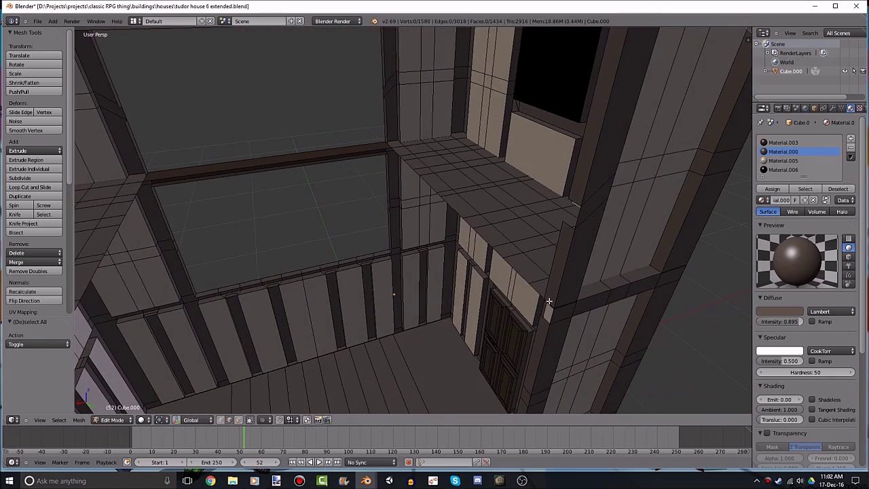
Move into the balcony corner by the window and select an edge along the beam.
mouse_move(548, 300)
middle_down()
mouse_move(495, 258)
mouse_move(545, 296)
mouse_move(497, 246)
mouse_move(571, 323)
middle_up()
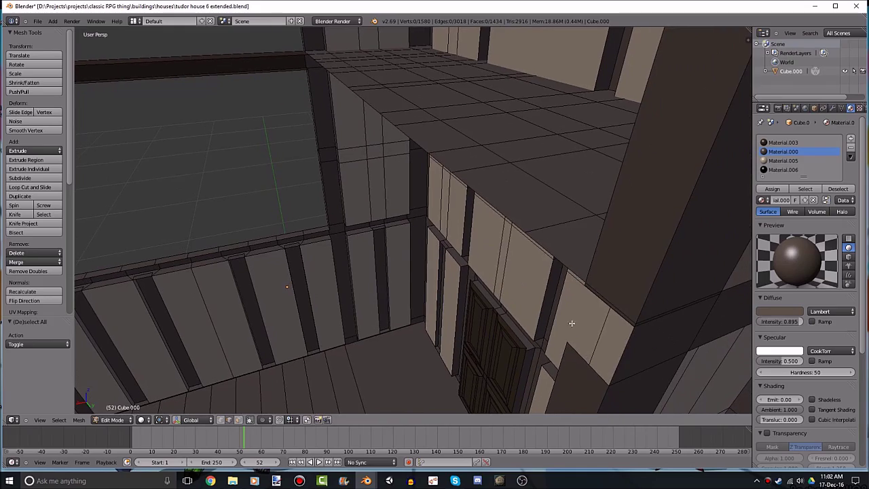
mouse_move(601, 364)
middle_down()
mouse_move(566, 317)
mouse_move(484, 295)
mouse_move(523, 299)
mouse_move(507, 285)
mouse_move(464, 289)
mouse_move(444, 314)
mouse_move(570, 282)
mouse_move(519, 285)
middle_up()
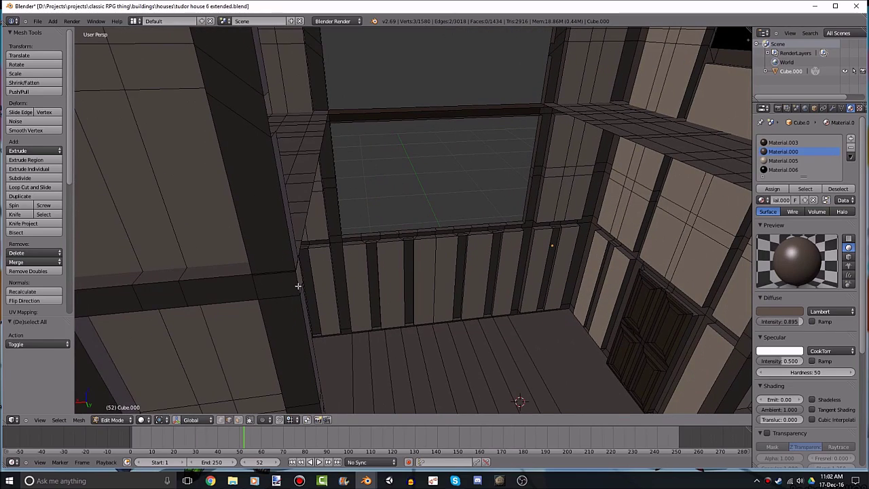
scroll(342, 286, up, 2)
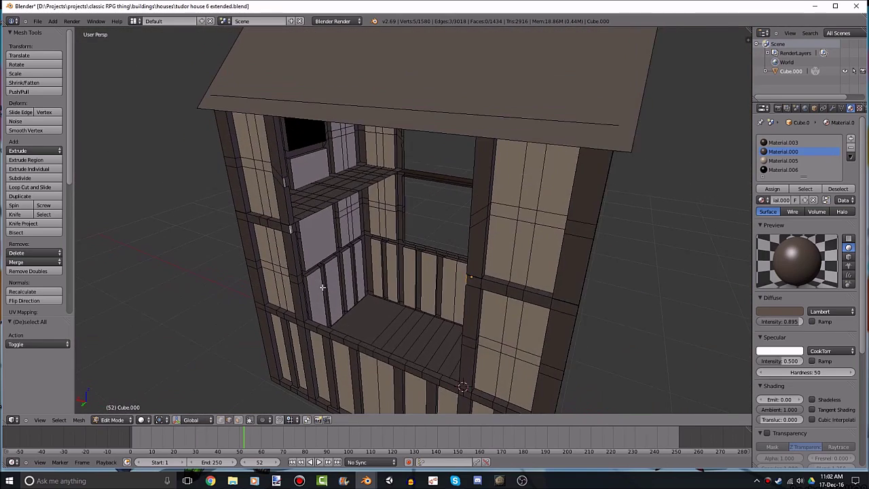
scroll(319, 299, up, 2)
scroll(285, 302, up, 3)
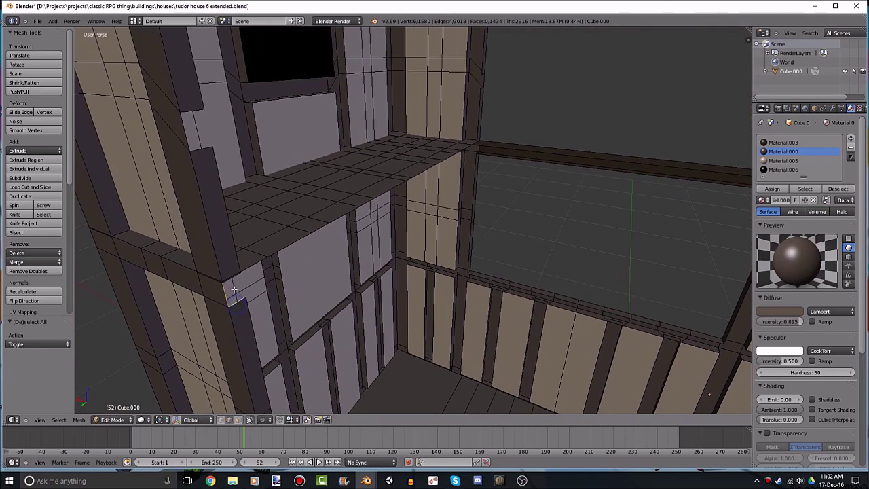
scroll(234, 290, up, 2)
mouse_move(258, 301)
middle_down()
mouse_move(330, 297)
mouse_move(356, 254)
mouse_move(508, 267)
mouse_move(442, 301)
mouse_move(572, 287)
mouse_move(268, 216)
mouse_move(394, 248)
mouse_move(491, 173)
mouse_move(586, 163)
mouse_move(469, 200)
mouse_move(160, 199)
middle_up()
shift+right_click(270, 217)
Try filling a top face on the beam, undoing the faces that came out wrong.
middle_drag(94, 155, 107, 207)
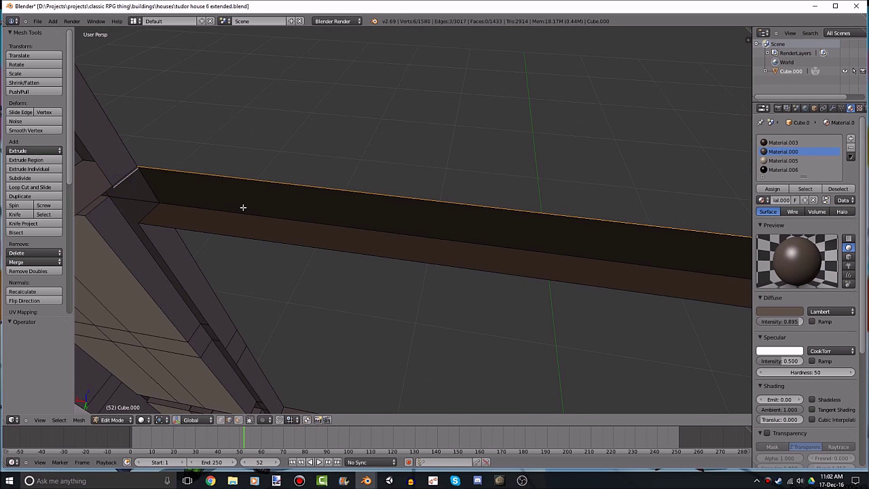
key(f)
key(ctrl+z)
mouse_move(261, 190)
middle_down()
mouse_move(268, 231)
mouse_move(258, 233)
mouse_move(401, 189)
mouse_move(420, 218)
mouse_move(500, 248)
mouse_move(496, 210)
mouse_move(511, 200)
middle_up()
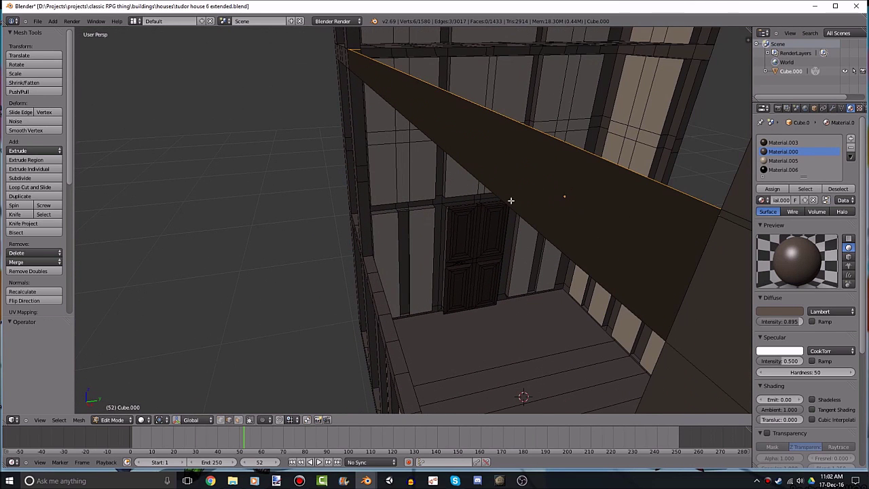
right_click(694, 195)
mouse_move(694, 192)
middle_down()
mouse_move(616, 180)
mouse_move(644, 186)
middle_up()
shift+right_click(630, 196)
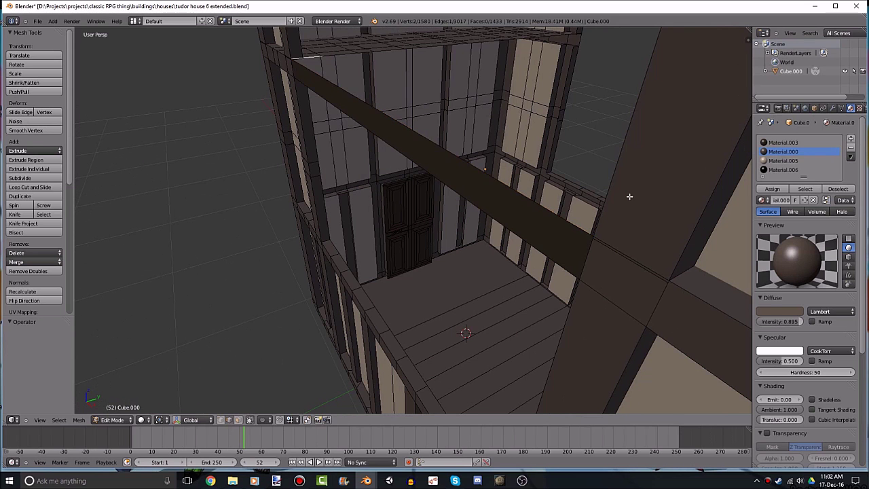
key(ctrl+z)
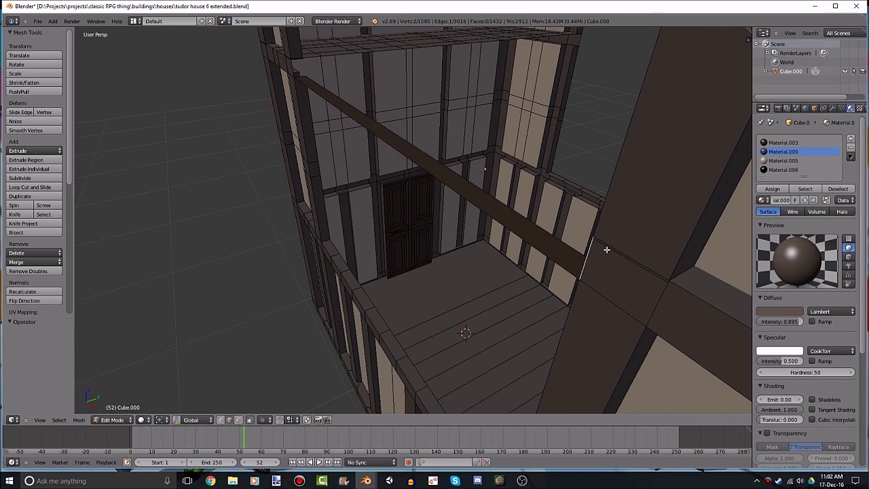
Select the diagonal beam's end edge and the whole beam, then deselect it.
alt+right_click(604, 249)
right_click(592, 252)
mouse_move(592, 252)
middle_down()
mouse_move(631, 229)
mouse_move(592, 235)
mouse_move(581, 188)
mouse_move(611, 203)
middle_up()
middle_drag(669, 278, 322, 207)
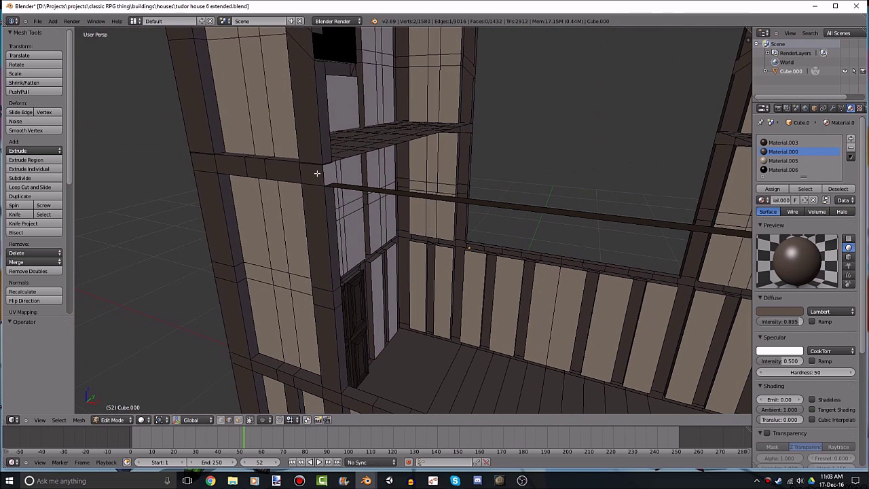
key(l)
key(a)
Fill a face where the beam meets the wall.
mouse_move(468, 203)
middle_down()
mouse_move(508, 225)
mouse_move(219, 229)
mouse_move(190, 249)
mouse_move(259, 195)
mouse_move(205, 216)
middle_up()
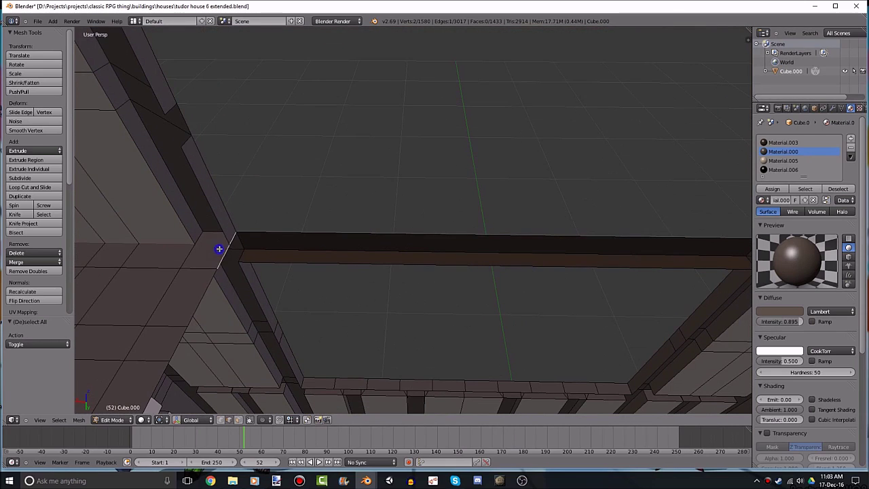
middle_drag(424, 223, 536, 222)
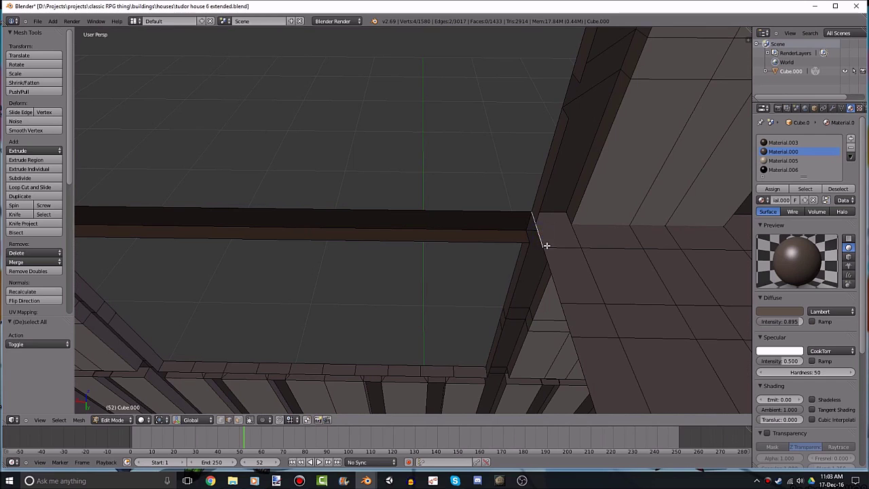
key(f)
mouse_move(472, 249)
middle_down()
mouse_move(507, 245)
mouse_move(489, 153)
mouse_move(489, 178)
mouse_move(407, 183)
mouse_move(188, 272)
middle_up()
key(a)
scroll(407, 183, up, 5)
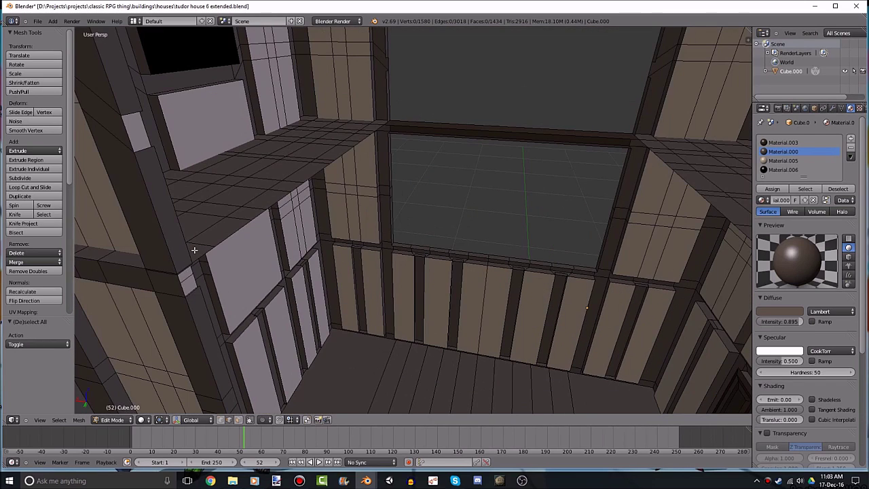
Fill the remaining beam faces from selected edges so the beam looks solid.
mouse_move(722, 272)
middle_down()
mouse_move(617, 241)
mouse_move(697, 286)
mouse_move(604, 306)
middle_up()
key(f)
right_click(663, 305)
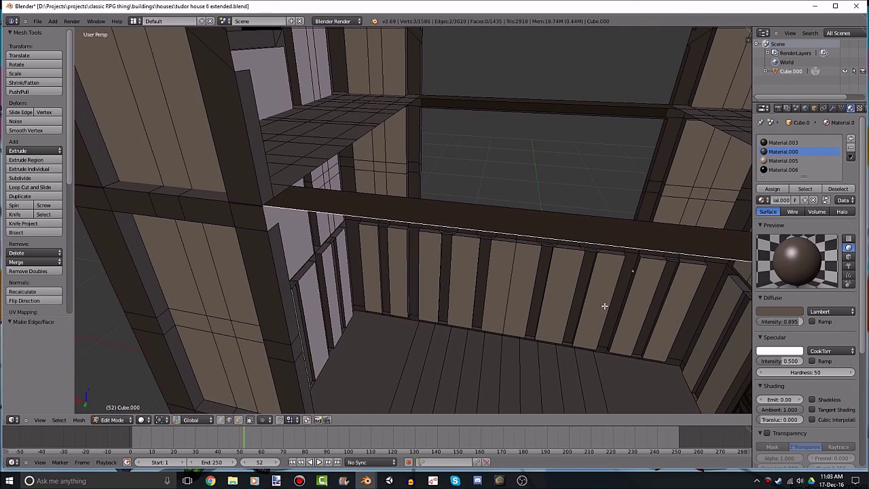
key(f)
key(a)
middle_drag(279, 232, 236, 90)
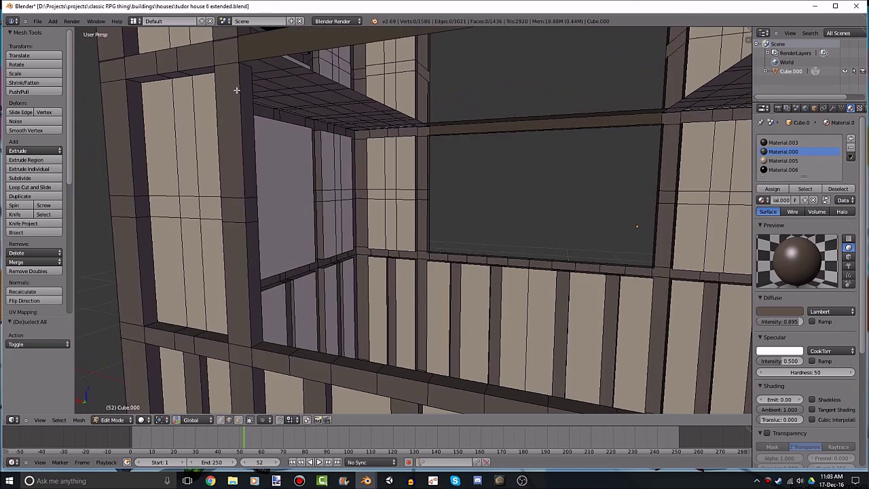
mouse_move(380, 125)
middle_down()
mouse_move(281, 113)
mouse_move(425, 163)
mouse_move(466, 152)
mouse_move(476, 217)
mouse_move(564, 102)
mouse_move(533, 184)
mouse_move(565, 195)
mouse_move(568, 268)
mouse_move(499, 143)
mouse_move(538, 110)
mouse_move(431, 376)
middle_up()
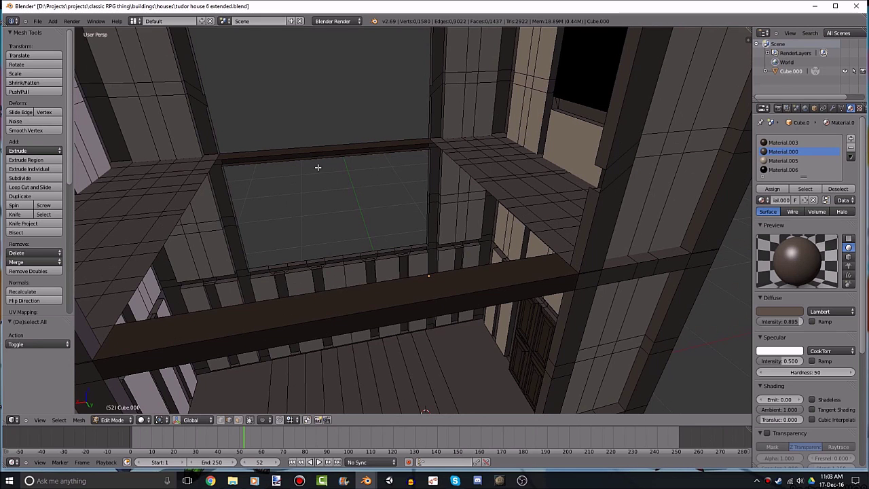
Add a first set of loop cuts across the beam, raising the number of cuts.
mouse_move(318, 167)
middle_down()
mouse_move(335, 174)
mouse_move(326, 246)
mouse_move(368, 232)
mouse_move(399, 252)
middle_up()
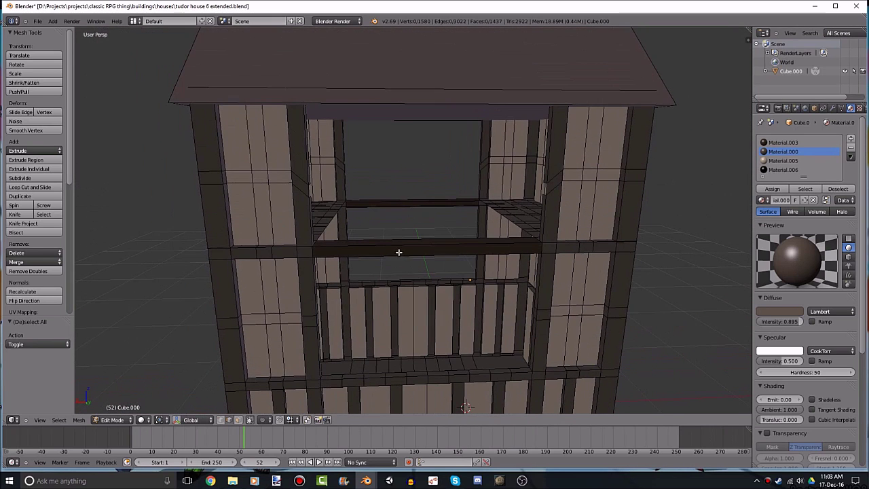
key(ctrl+r)
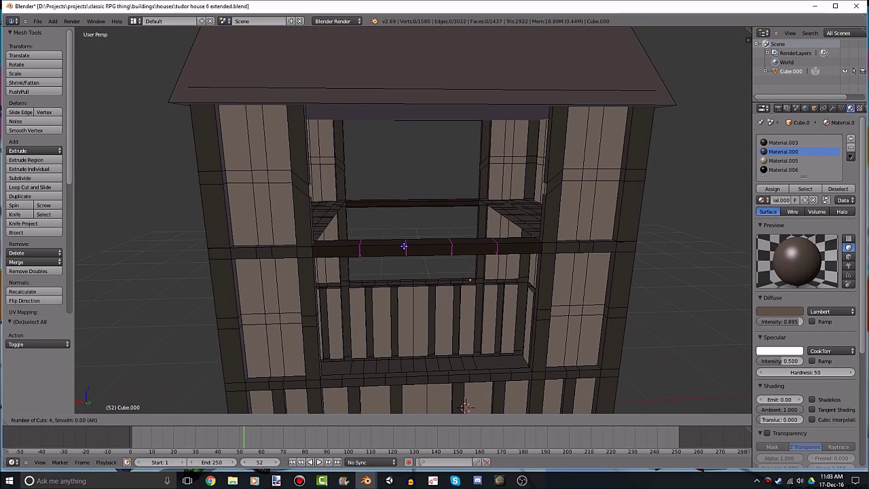
click(404, 246)
click(59, 355)
click(59, 355)
click(58, 356)
click(58, 358)
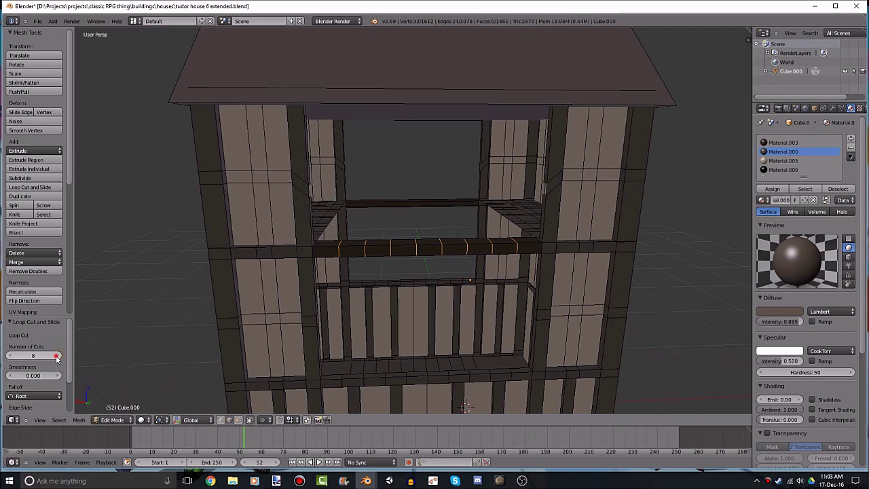
middle_drag(308, 229, 553, 249)
key(a)
scroll(431, 310, up, 5)
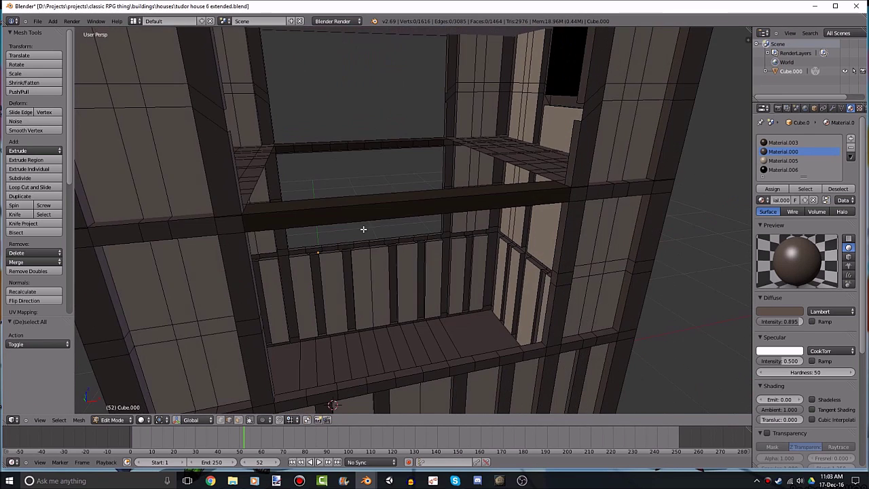
Add 9 loop cuts along the beam's length and deselect the new loops.
key(ctrl+r)
click(408, 195)
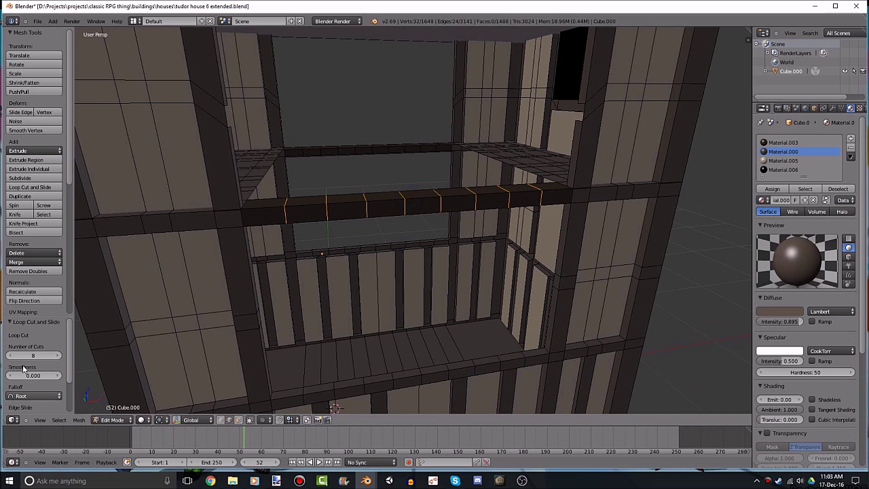
click(57, 356)
key(a)
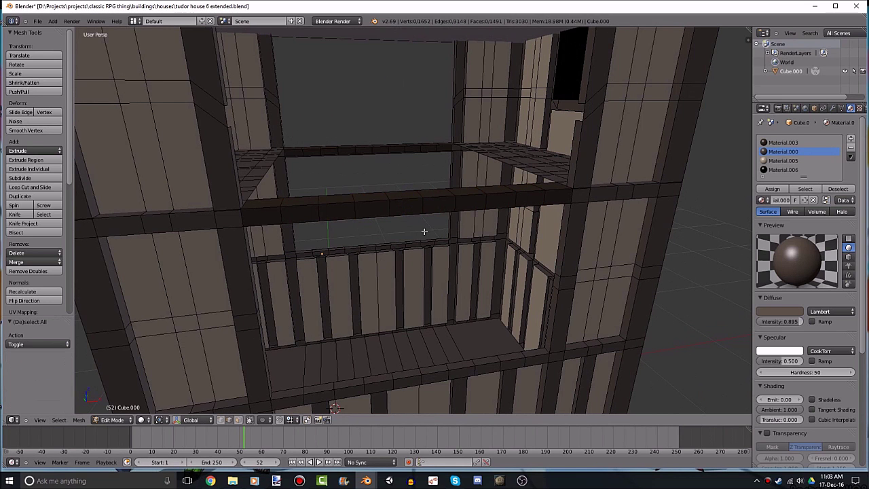
mouse_move(423, 233)
middle_down()
mouse_move(446, 192)
mouse_move(374, 268)
middle_up()
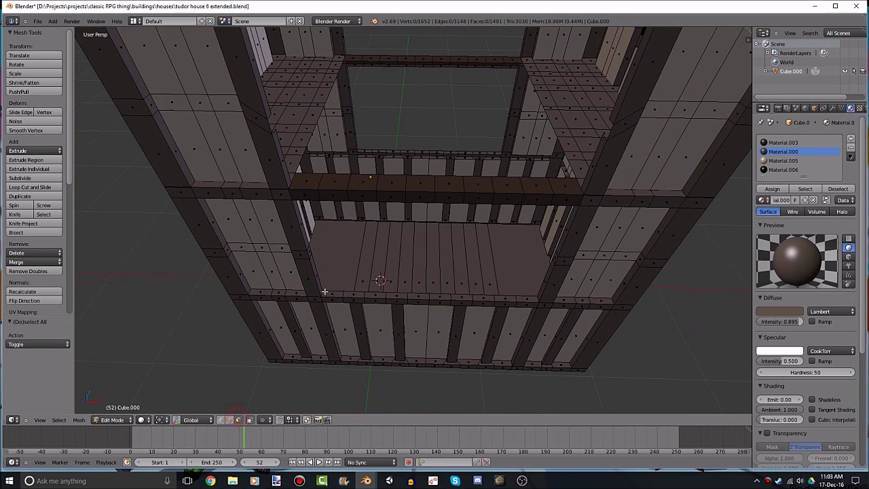
Box-select the beam in Front Ortho wireframe and assign it Material.000.
key(KP_3)
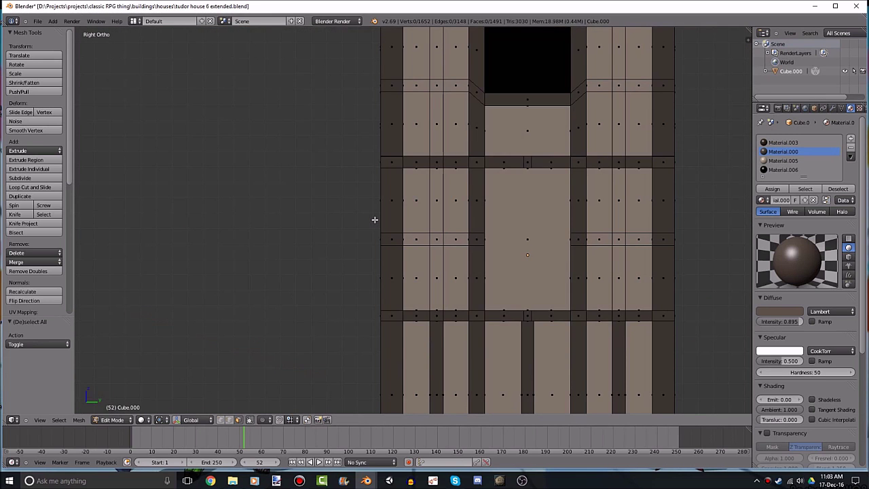
key(KP_1)
key(z)
key(b)
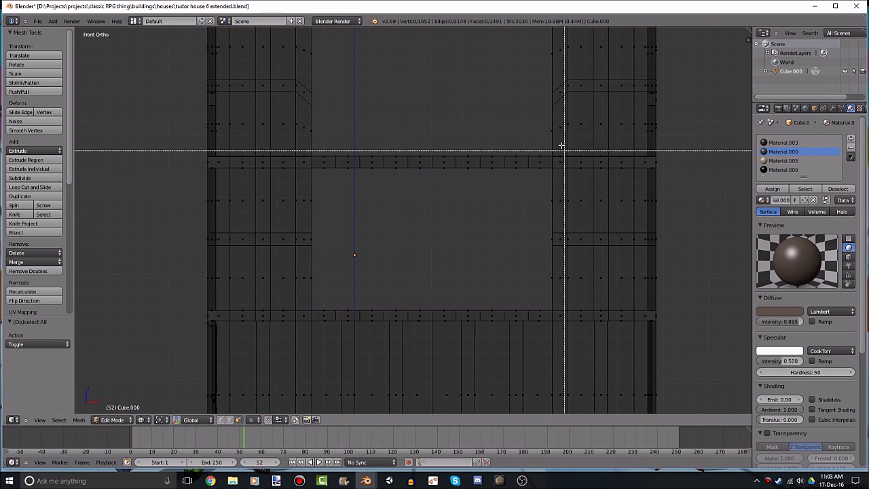
mouse_move(551, 132)
mouse_down()
mouse_move(338, 188)
mouse_move(321, 184)
mouse_up()
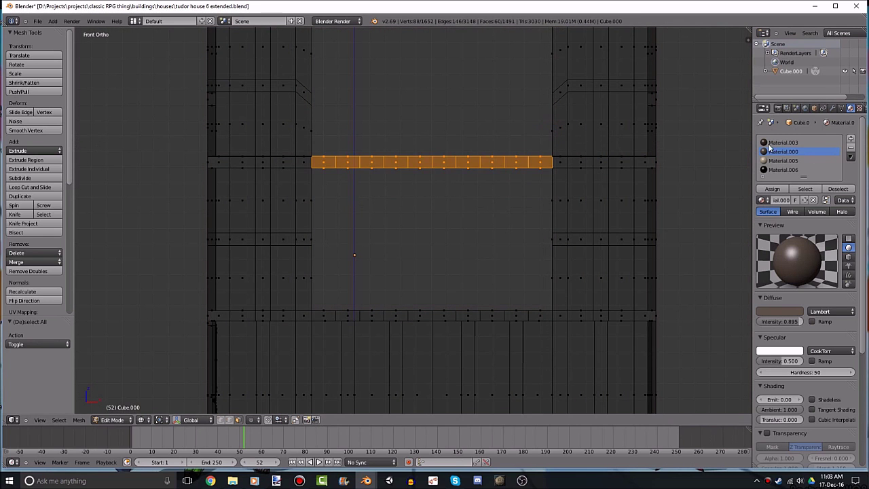
click(771, 188)
key(z)
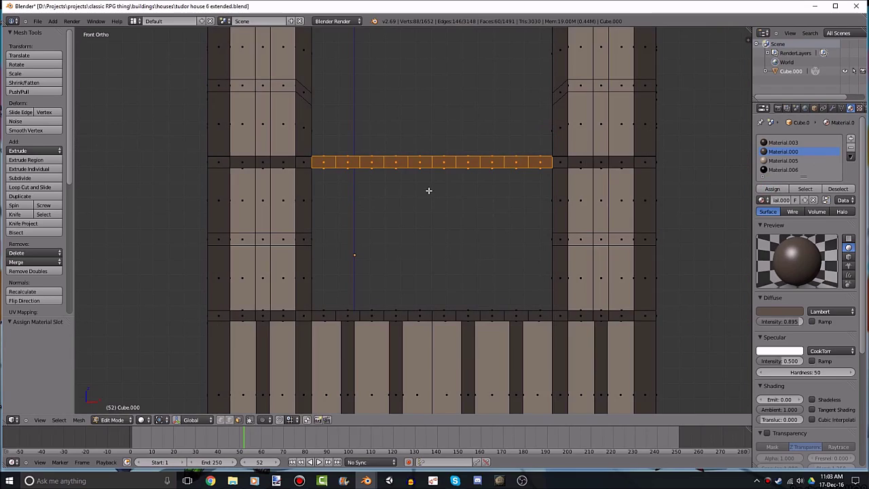
key(a)
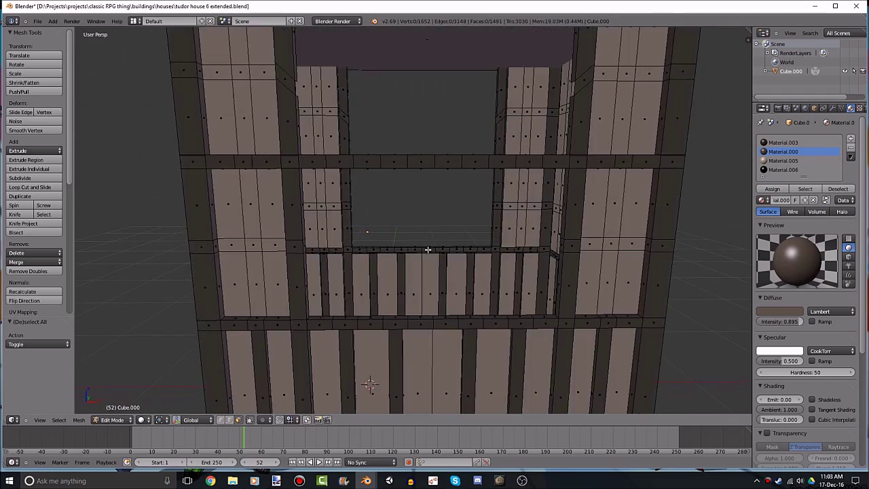
Close the wall gap beside the upper opening with a new face.
mouse_move(427, 249)
middle_down()
mouse_move(479, 242)
mouse_move(344, 290)
middle_up()
key(a)
key(a)
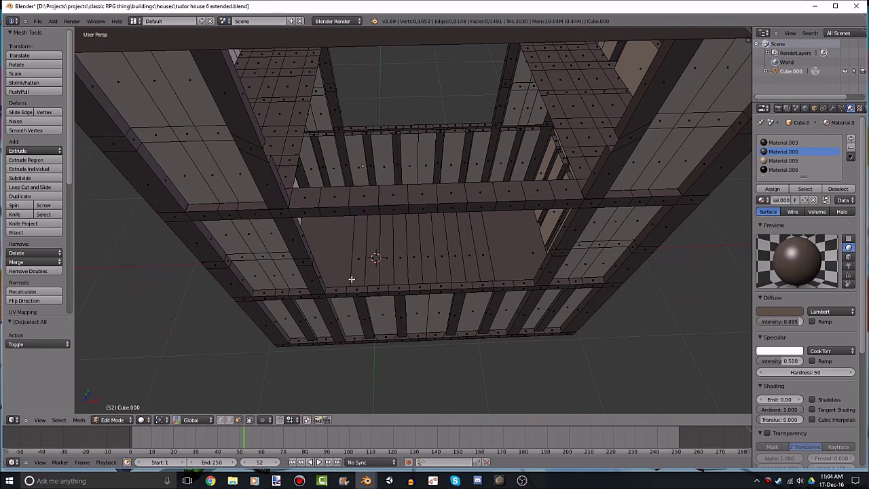
mouse_move(365, 293)
middle_down()
mouse_move(367, 265)
mouse_move(364, 291)
mouse_move(357, 292)
middle_up()
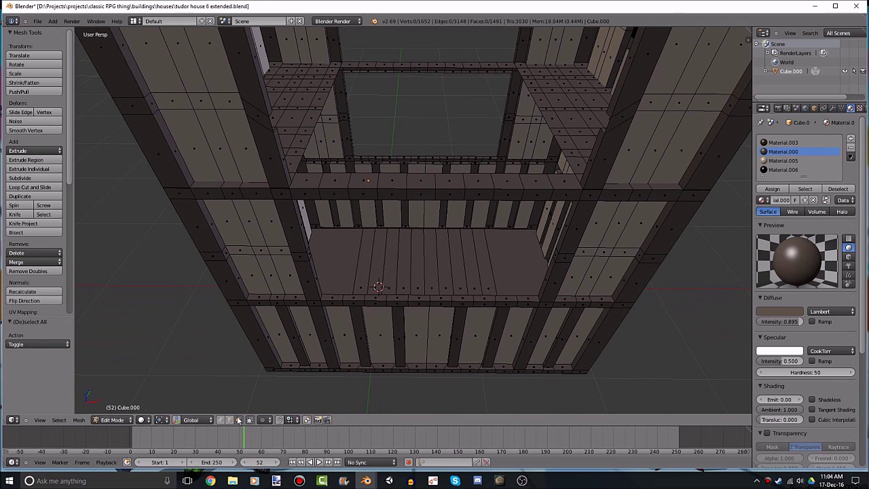
scroll(295, 343, up, 3)
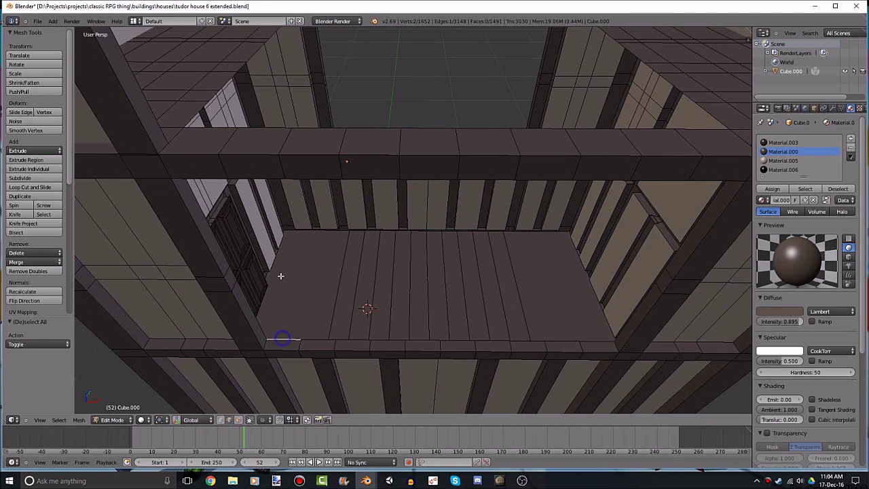
scroll(280, 276, down, 5)
shift+right_click(271, 123)
scroll(287, 140, up, 1)
key(f)
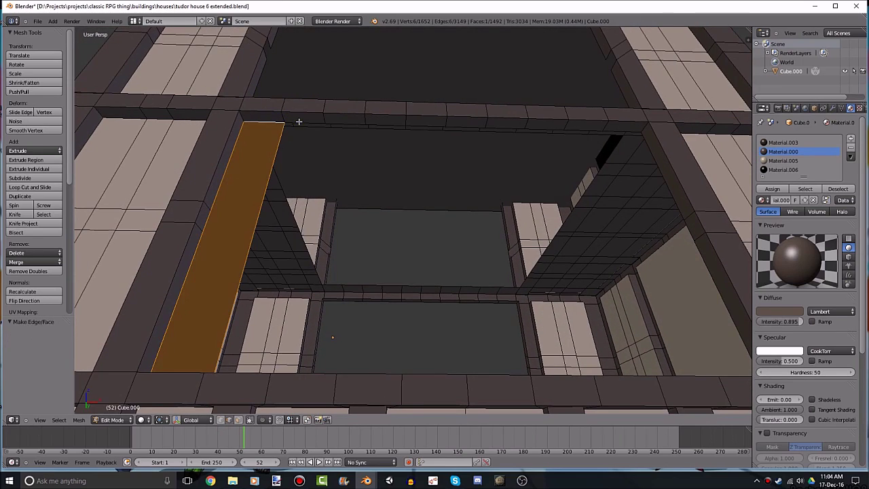
middle_drag(299, 121, 301, 349)
Fill the first faces of the inner wall gap from edges on either side.
right_click(316, 364)
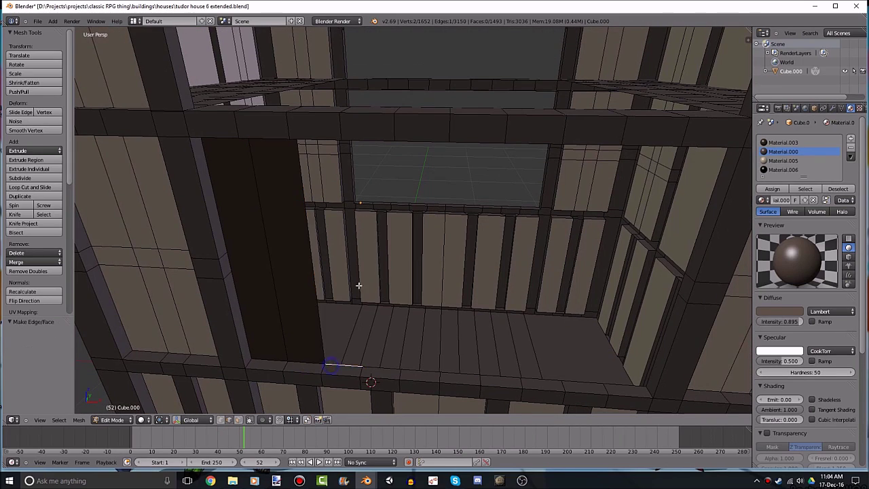
mouse_move(358, 285)
middle_down()
mouse_move(346, 129)
mouse_move(389, 294)
middle_up()
shift+right_click(345, 128)
key(f)
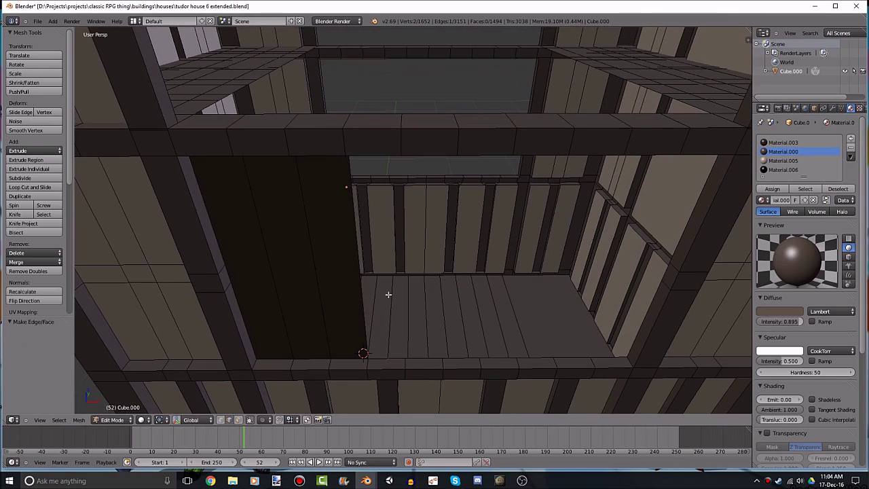
shift+right_click(378, 359)
key(f)
shift+right_click(361, 345)
mouse_move(360, 346)
middle_down()
mouse_move(330, 220)
mouse_move(329, 110)
middle_up()
key(f)
Fill the next faces along the gap from its top and bottom edges and vertices.
right_click(376, 113)
middle_drag(388, 175, 371, 320)
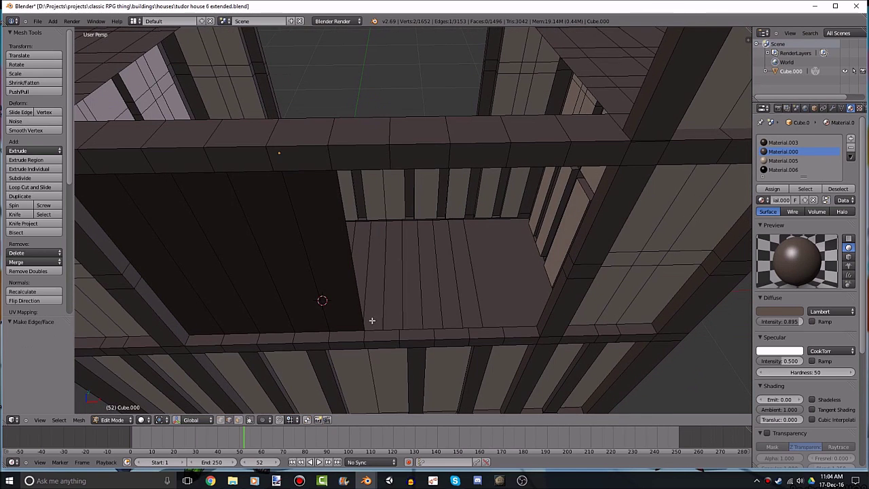
ctrl+right_click(375, 329)
key(f)
middle_drag(412, 254, 408, 106)
right_click(411, 110)
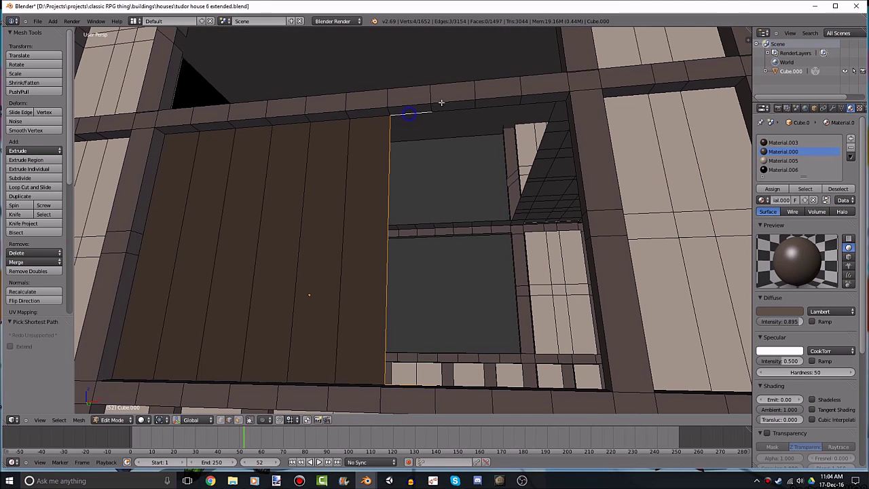
shift+right_click(454, 112)
mouse_move(457, 131)
middle_down()
mouse_move(445, 372)
mouse_move(455, 373)
mouse_move(446, 254)
middle_up()
shift+right_click(460, 368)
key(f)
Fill the last faces of the strip and deselect everything.
right_click(449, 353)
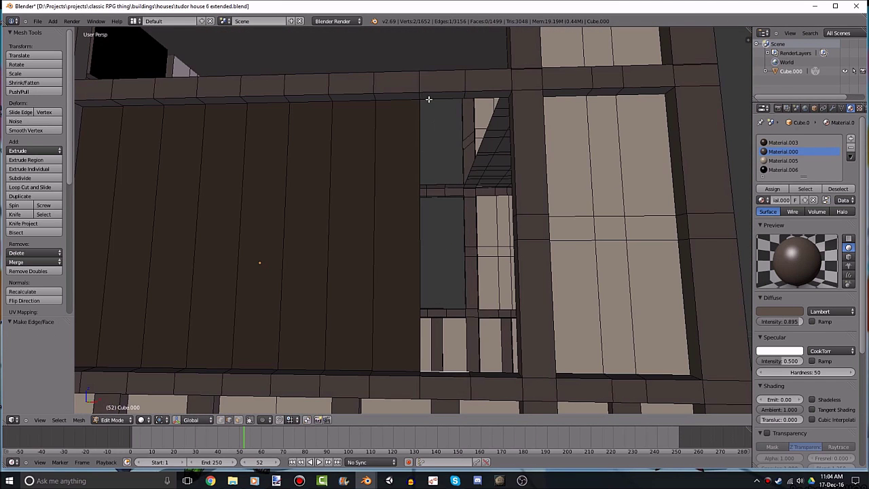
ctrl+right_click(445, 102)
key(f)
mouse_move(475, 127)
middle_down()
mouse_move(475, 320)
mouse_move(459, 288)
mouse_move(271, 287)
mouse_move(214, 139)
mouse_move(297, 247)
mouse_move(378, 303)
mouse_move(378, 284)
mouse_move(355, 349)
mouse_move(369, 260)
mouse_move(326, 305)
mouse_move(252, 72)
middle_up()
ctrl+right_click(480, 338)
key(f)
key(a)
Fill the left and right frame openings of the upper window with faces.
ctrl+right_click(276, 103)
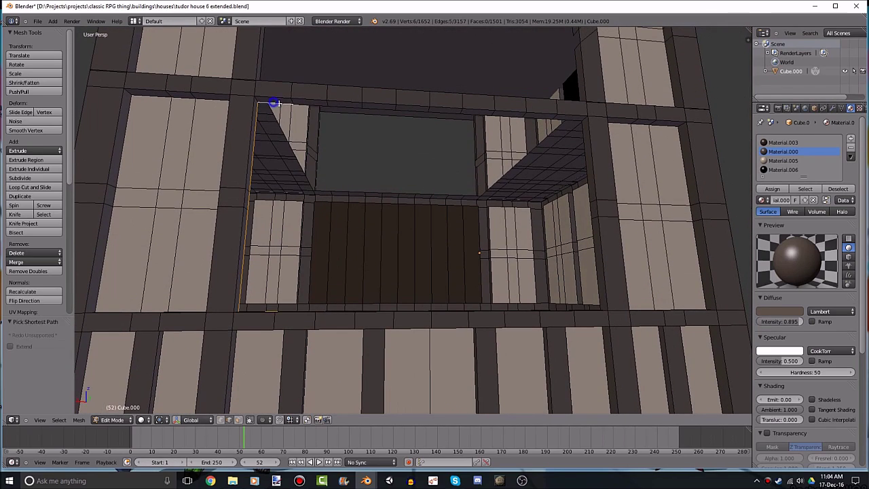
key(f)
right_click(567, 120)
mouse_move(567, 120)
middle_down()
mouse_move(569, 369)
mouse_move(541, 145)
middle_up()
key(f)
right_click(547, 378)
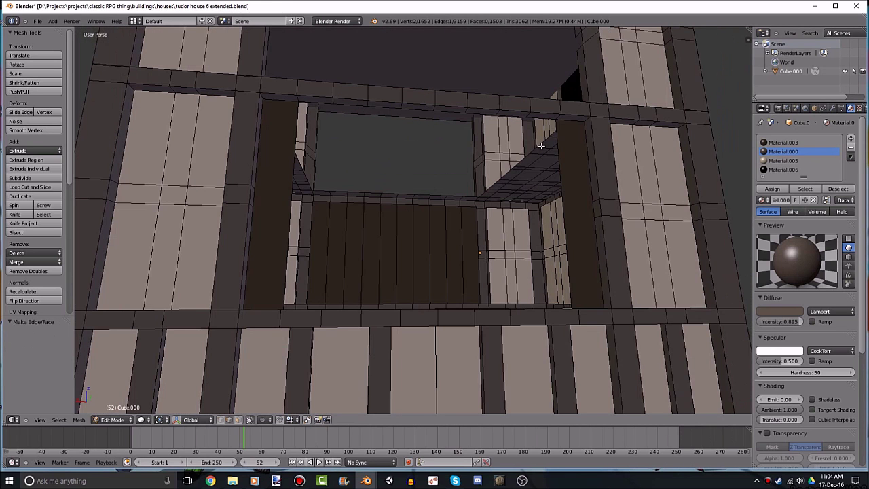
key(f)
right_click(509, 119)
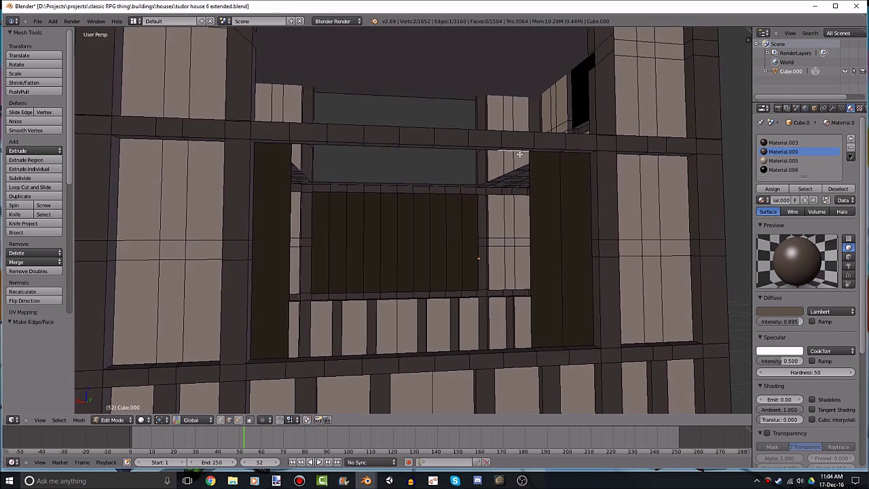
middle_drag(510, 117, 512, 400)
key(f)
Fill three more window gaps with faces, including a four-vertex outline.
right_click(489, 343)
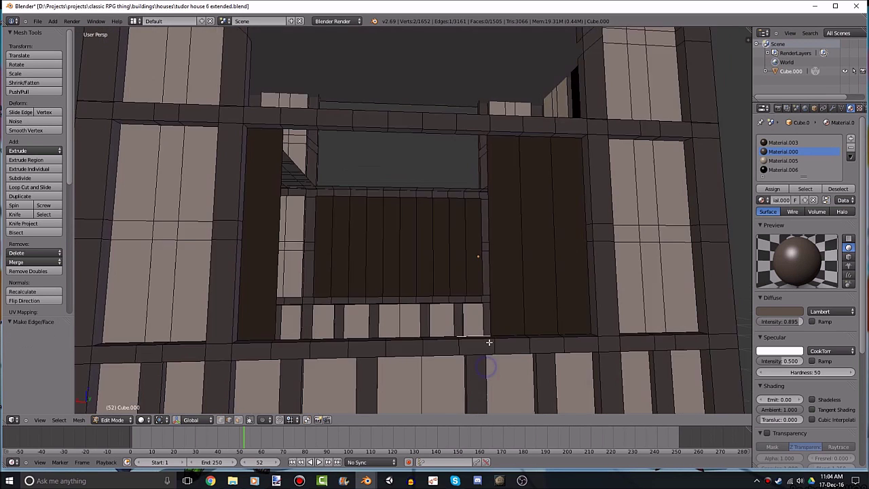
mouse_move(489, 344)
middle_down()
mouse_move(458, 91)
mouse_move(436, 145)
mouse_move(452, 276)
middle_up()
key(f)
right_click(439, 69)
key(f)
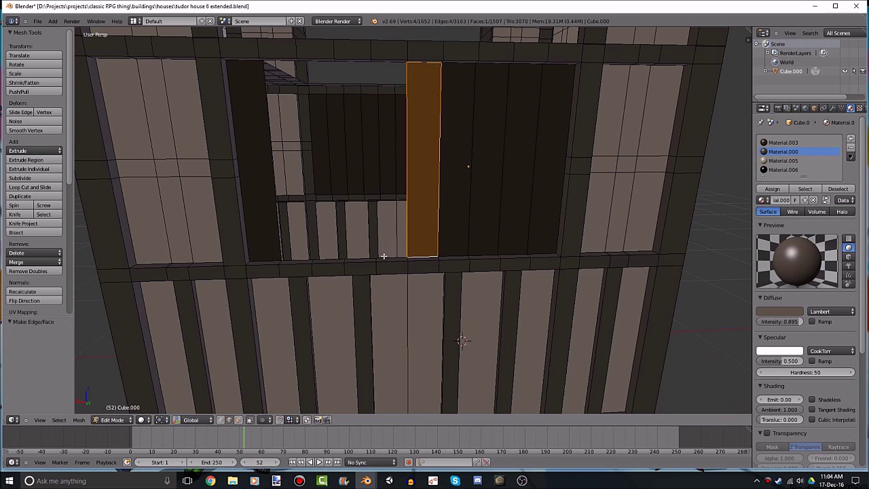
right_click(388, 250)
mouse_move(388, 250)
middle_down()
mouse_move(443, 244)
mouse_move(392, 39)
middle_up()
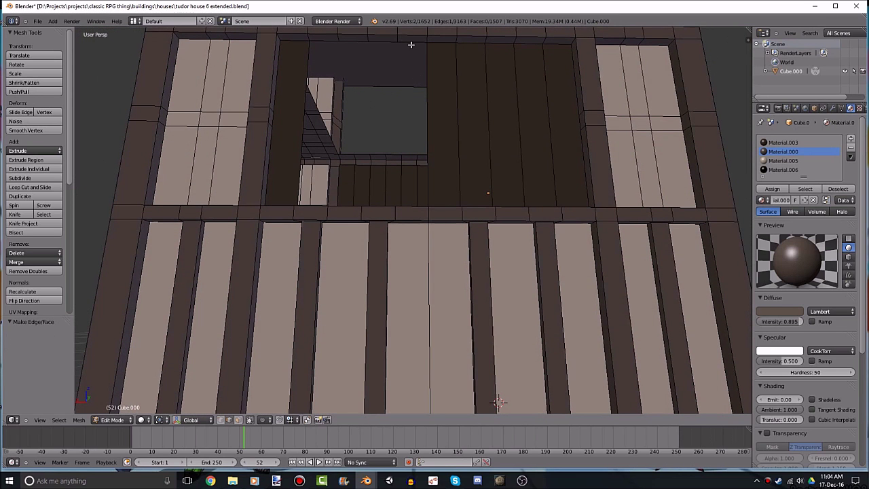
key(f)
right_click(470, 87)
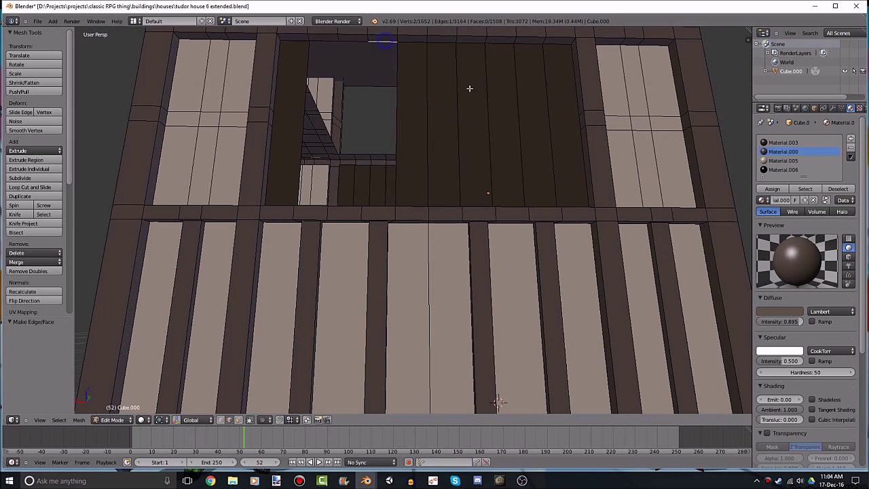
middle_drag(469, 88, 420, 282)
key(w)
key(Escape)
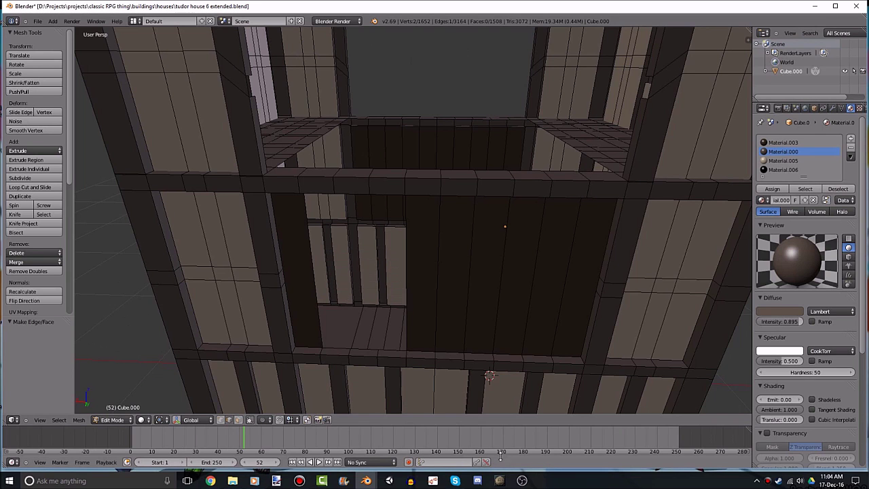
Fill the remaining window gaps from their edge chains, then view the wall head-on.
ctrl+right_click(393, 346)
key(f)
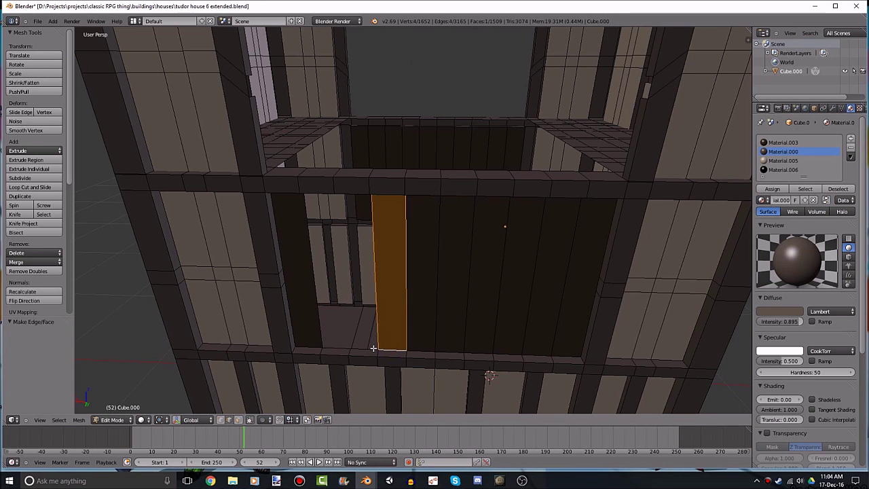
right_click(390, 314)
mouse_move(390, 315)
middle_down()
mouse_move(400, 200)
mouse_move(387, 92)
middle_up()
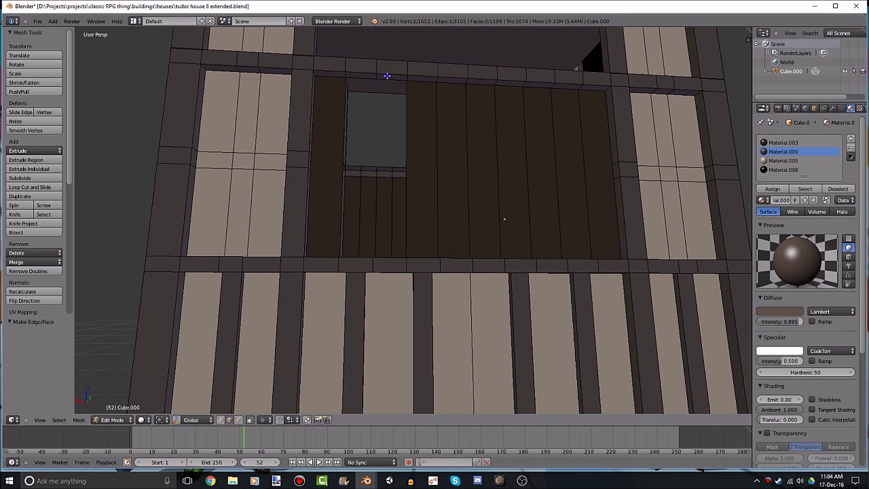
key(ctrl+z)
key(ctrl+shift+z)
key(f)
middle_drag(372, 80, 368, 400)
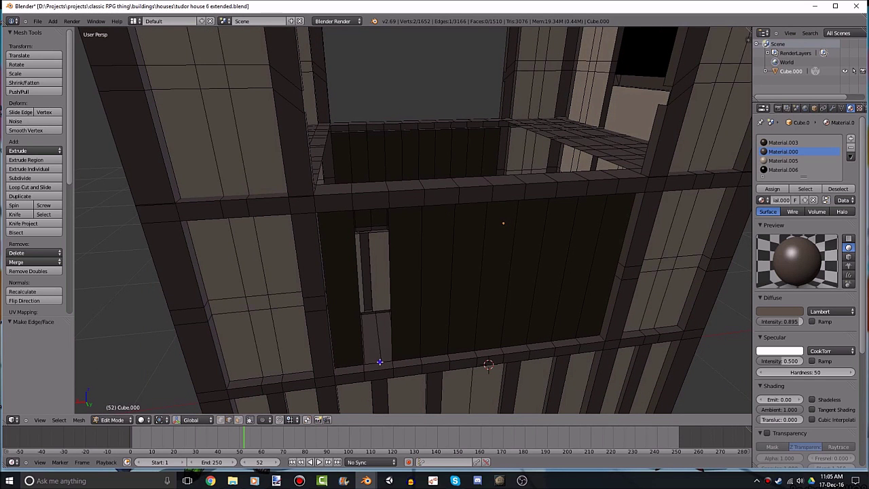
mouse_move(379, 361)
middle_down()
mouse_move(359, 349)
mouse_move(320, 278)
middle_up()
Fill the narrow window gap with a face and clear the selection.
key(f)
key(a)
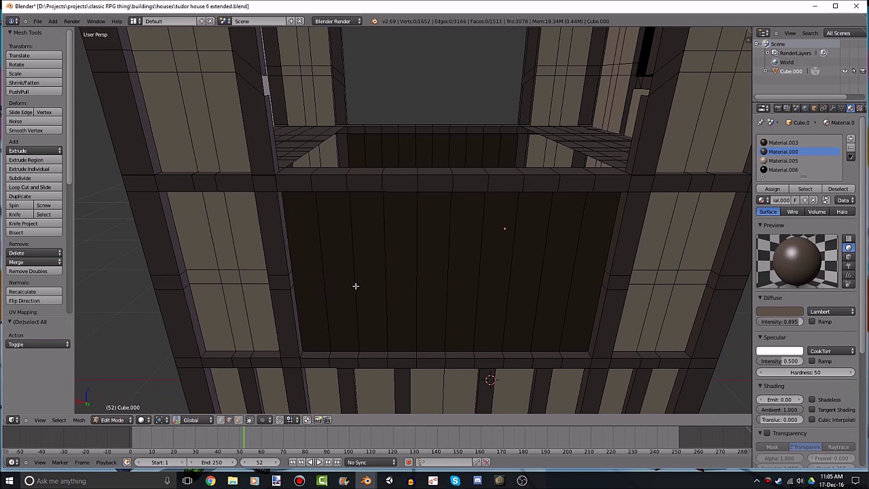
scroll(448, 298, down, 5)
mouse_move(448, 297)
middle_down()
mouse_move(447, 287)
mouse_move(351, 394)
middle_up()
scroll(458, 277, up, 5)
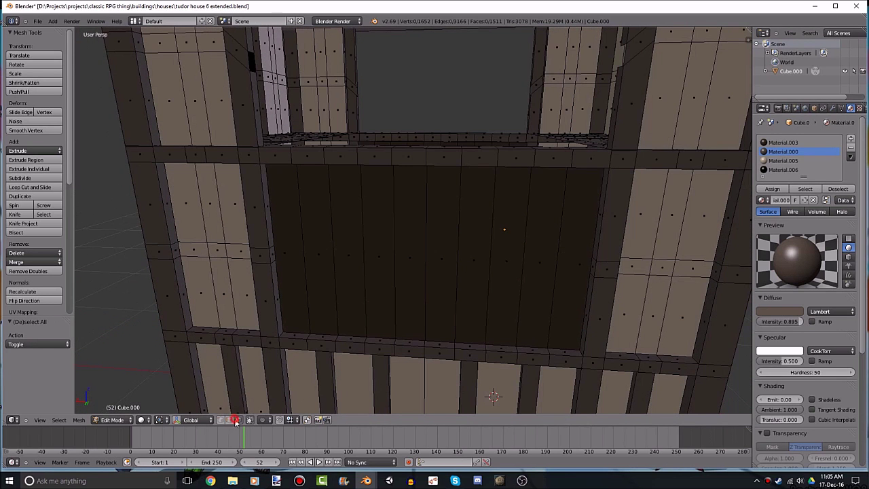
Select the dark filled panel faces and assign them Material.005.
right_click(286, 282)
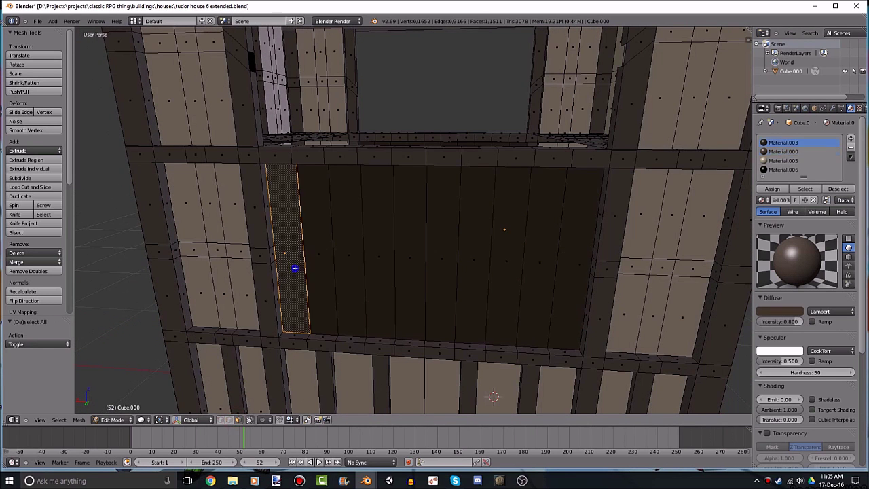
ctrl+right_click(569, 254)
scroll(466, 287, down, 5)
middle_drag(466, 287, 388, 287)
scroll(260, 260, up, 5)
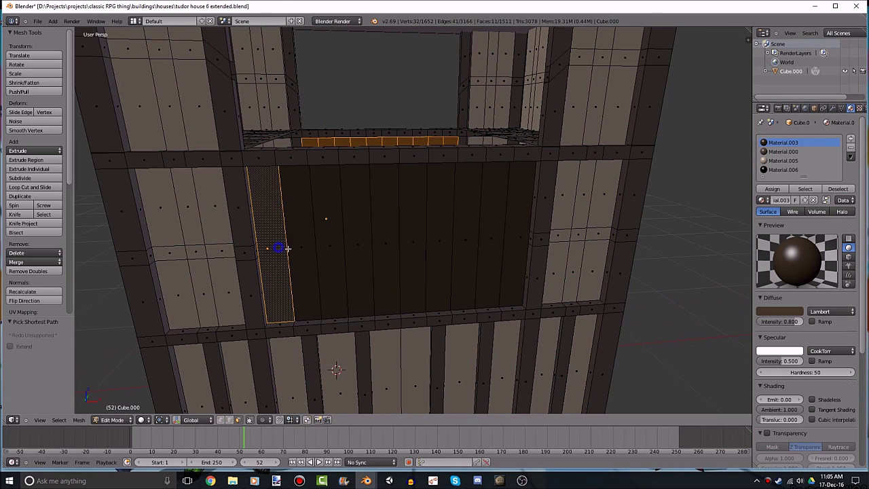
ctrl+shift+right_click(514, 237)
click(783, 160)
click(772, 189)
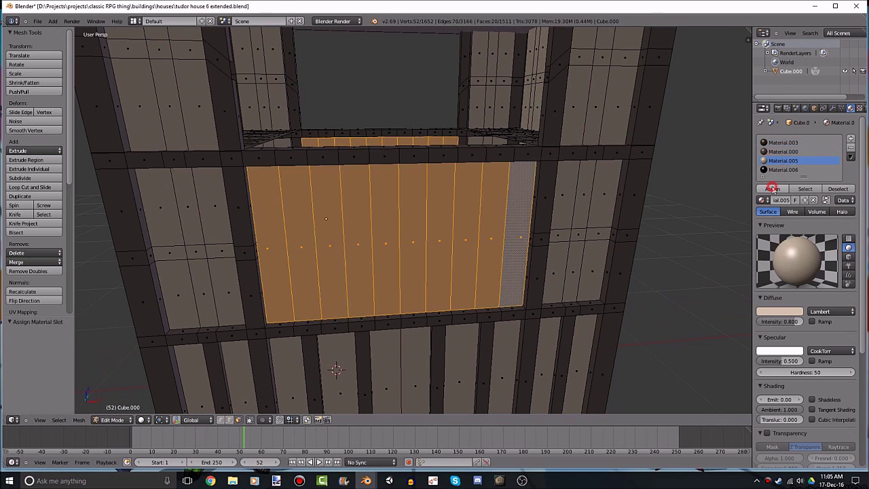
key(a)
middle_drag(719, 218, 619, 227)
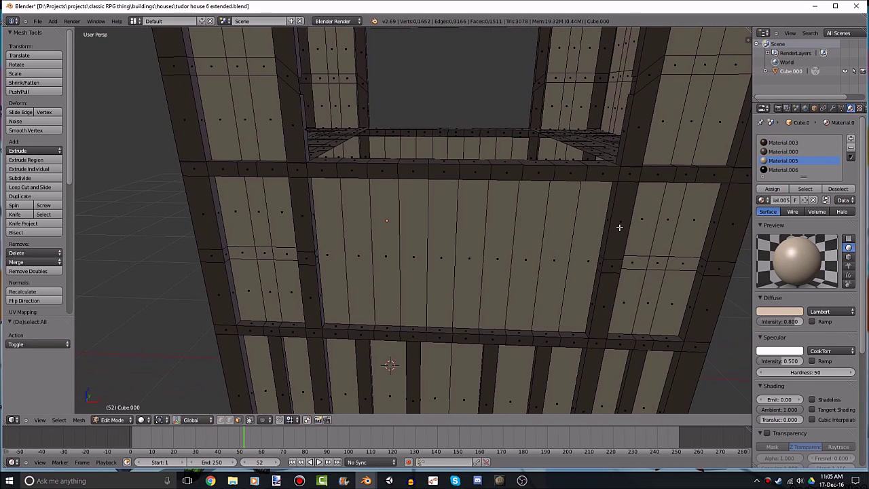
key(a)
scroll(571, 179, down, 5)
Deselect the mesh and leave Edit Mode to review the whole house.
key(a)
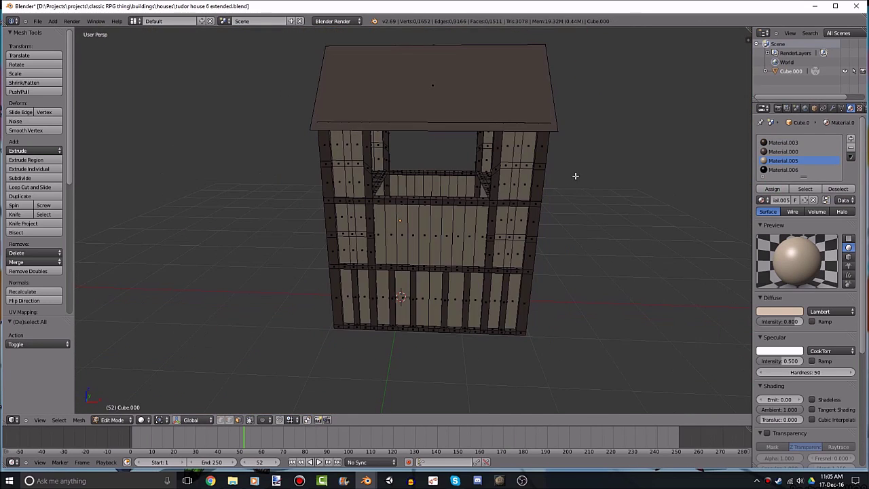
mouse_move(575, 178)
middle_down()
mouse_move(578, 163)
mouse_move(489, 274)
mouse_move(496, 258)
mouse_move(559, 266)
mouse_move(590, 254)
middle_up()
scroll(570, 170, up, 5)
scroll(499, 265, down, 4)
key(Tab)
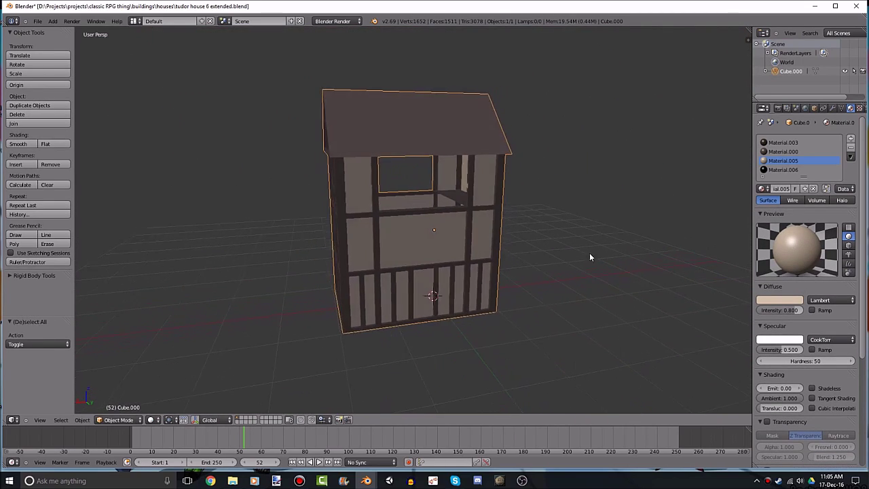
scroll(456, 254, up, 3)
key(Tab)
key(Tab)
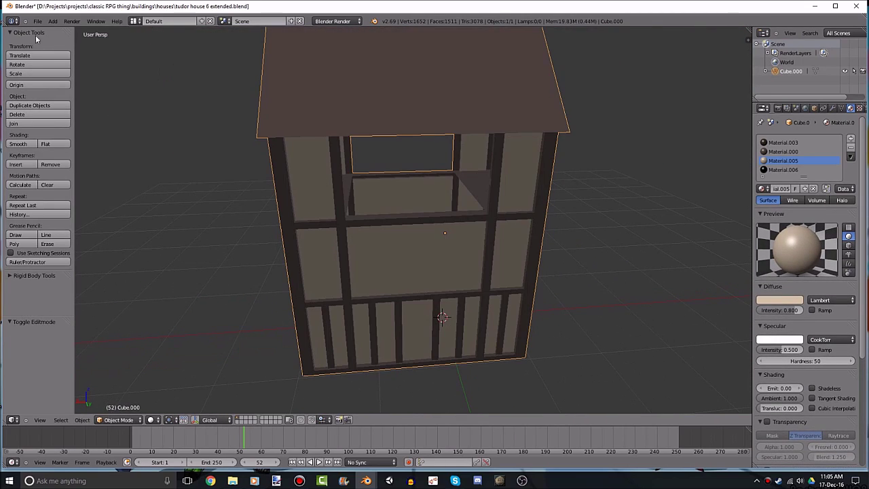
Save the house file with File > Save.
click(37, 21)
click(43, 81)
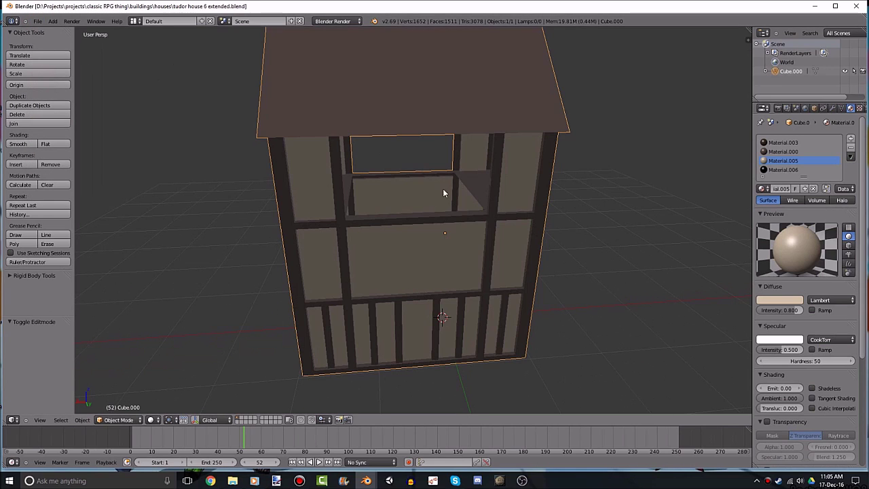
mouse_move(442, 192)
middle_down()
mouse_move(524, 183)
mouse_move(503, 217)
mouse_move(545, 227)
mouse_move(459, 237)
mouse_move(472, 222)
mouse_move(533, 219)
mouse_move(447, 145)
mouse_move(510, 248)
mouse_move(419, 223)
middle_up()
scroll(460, 241, down, 5)
scroll(483, 236, up, 4)
key(a)
Enter Edit Mode and zoom in on the upper-floor window beams.
key(Tab)
scroll(400, 233, up, 3)
scroll(368, 285, up, 2)
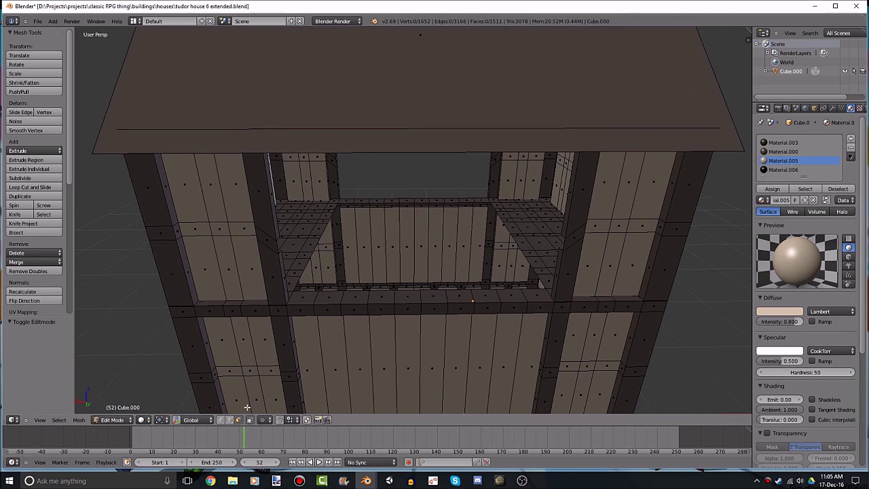
scroll(284, 298, up, 2)
mouse_move(285, 302)
middle_down()
mouse_move(310, 330)
mouse_move(266, 351)
mouse_move(338, 281)
mouse_move(362, 274)
mouse_move(349, 204)
mouse_move(317, 211)
mouse_move(268, 406)
middle_up()
right_click(267, 356)
key(a)
scroll(356, 262, down, 5)
scroll(339, 192, up, 4)
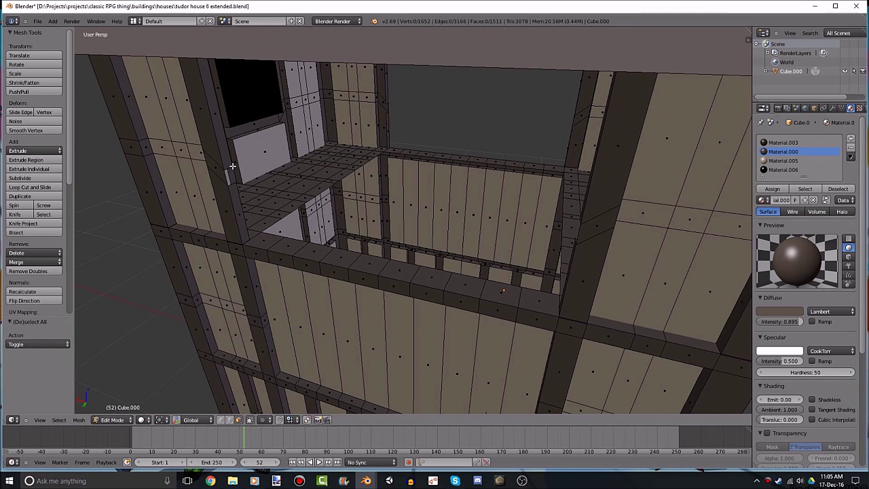
scroll(249, 197, up, 2)
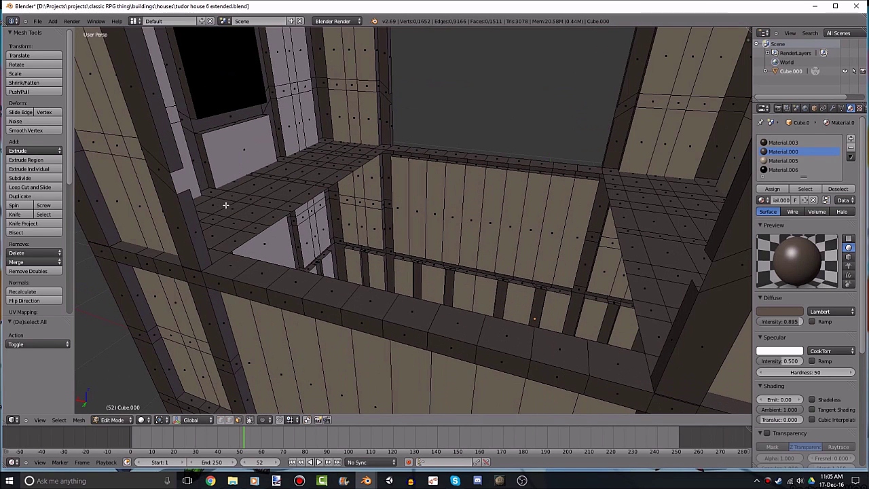
Fill a face between the two long edges of the window beam.
right_click(185, 194)
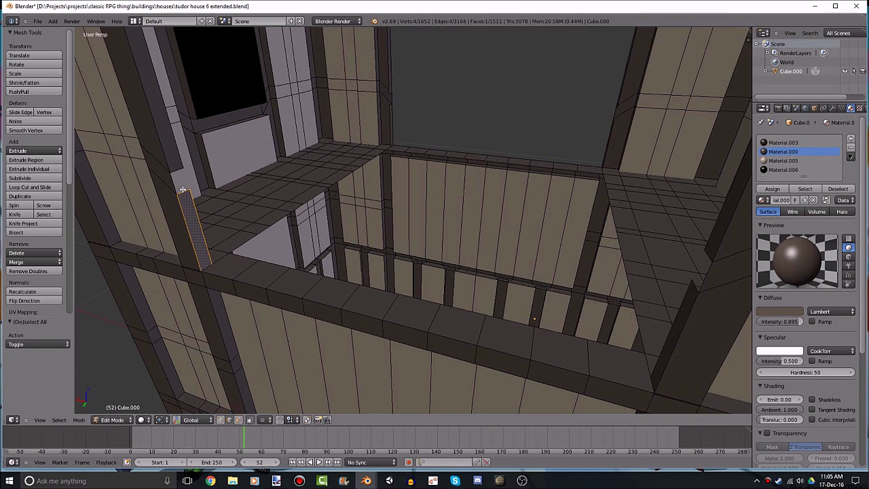
ctrl+right_click(182, 190)
middle_drag(181, 167, 436, 202)
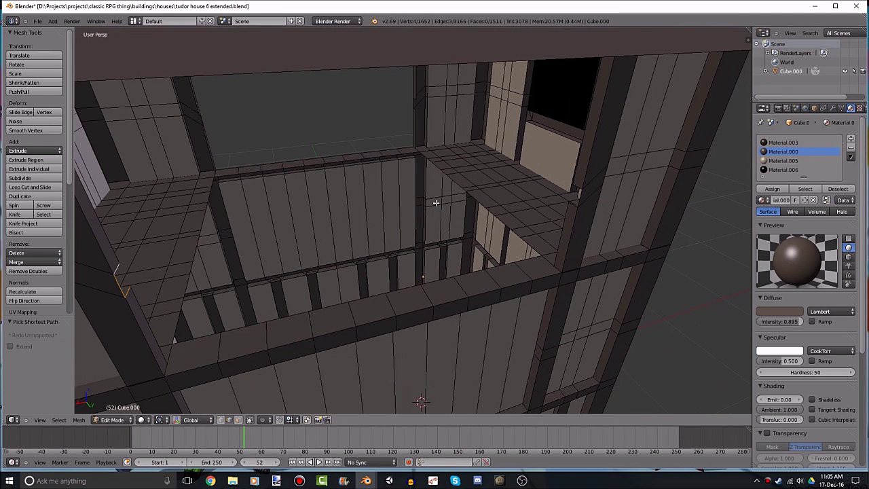
middle_drag(561, 205, 569, 214)
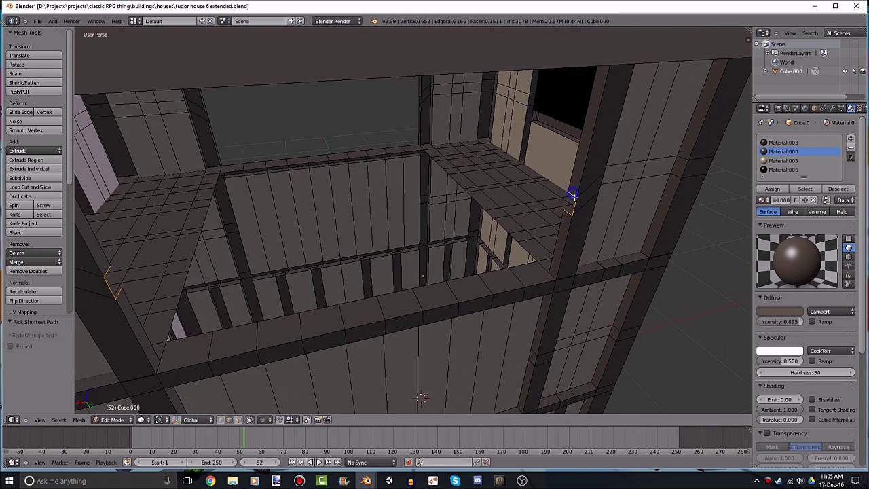
shift+right_click(197, 262)
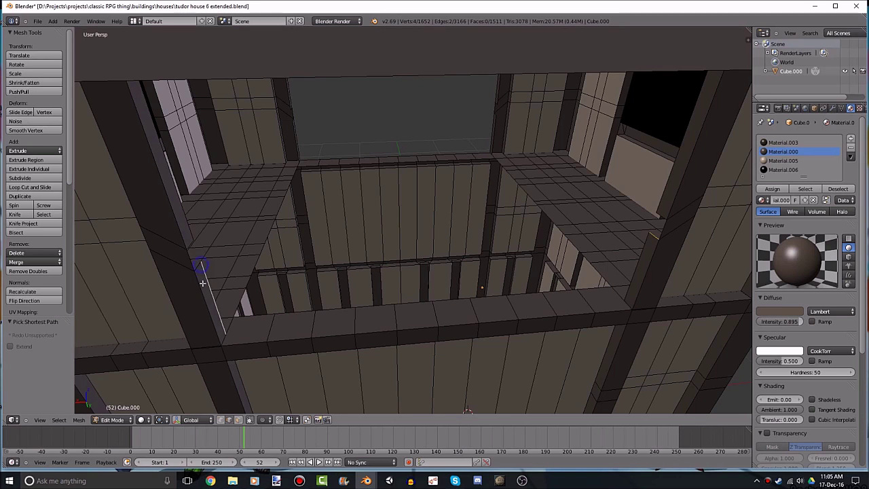
middle_drag(197, 263, 181, 262)
key(f)
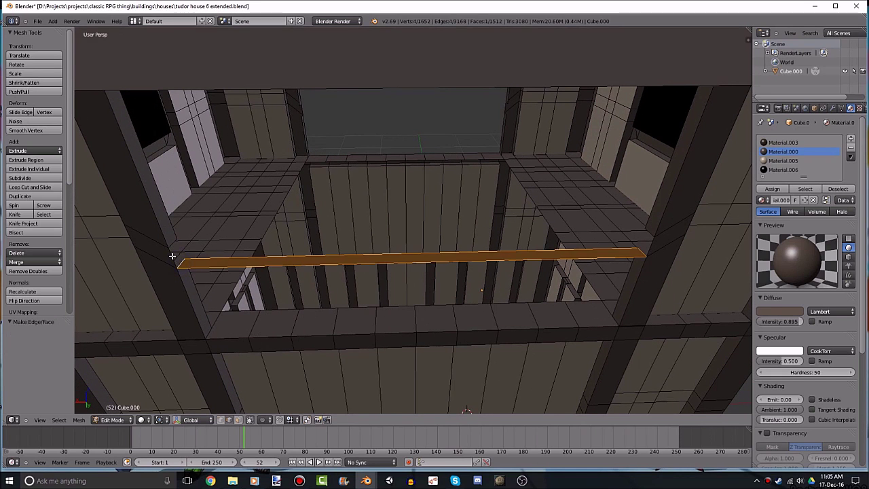
Fill the beam's end faces using its bottom and top edges.
right_click(172, 258)
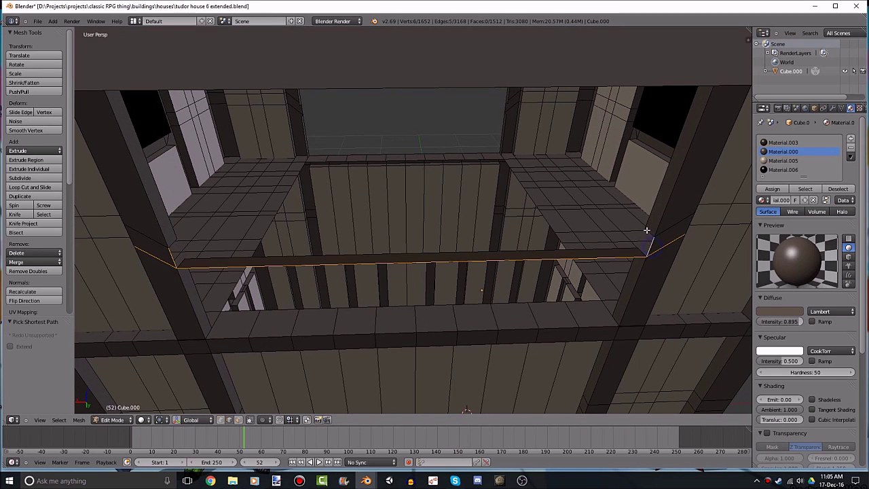
shift+right_click(608, 254)
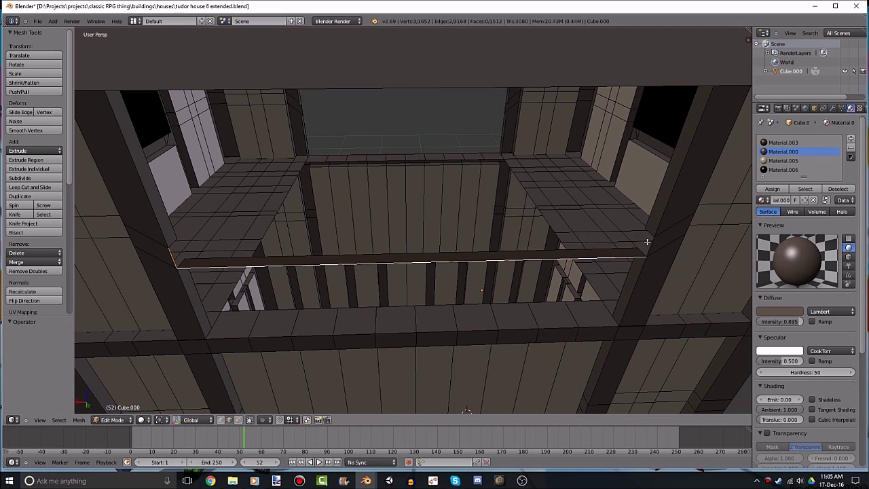
key(f)
right_click(651, 234)
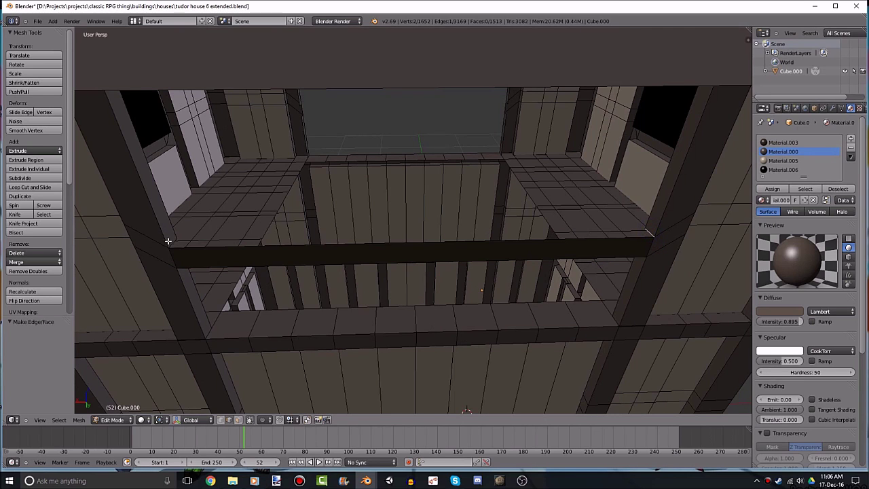
shift+right_click(169, 241)
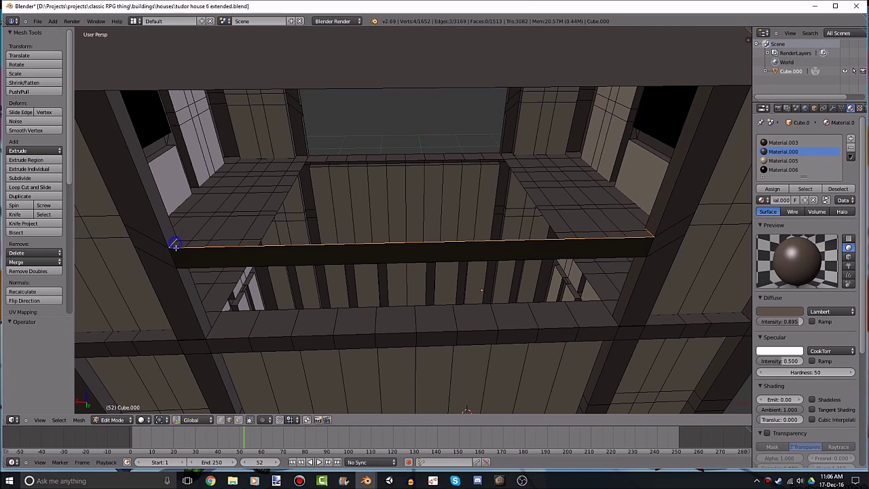
key(f)
key(a)
Fill faces between matching right and left beam edges and under the upper rail.
middle_drag(224, 268, 639, 197)
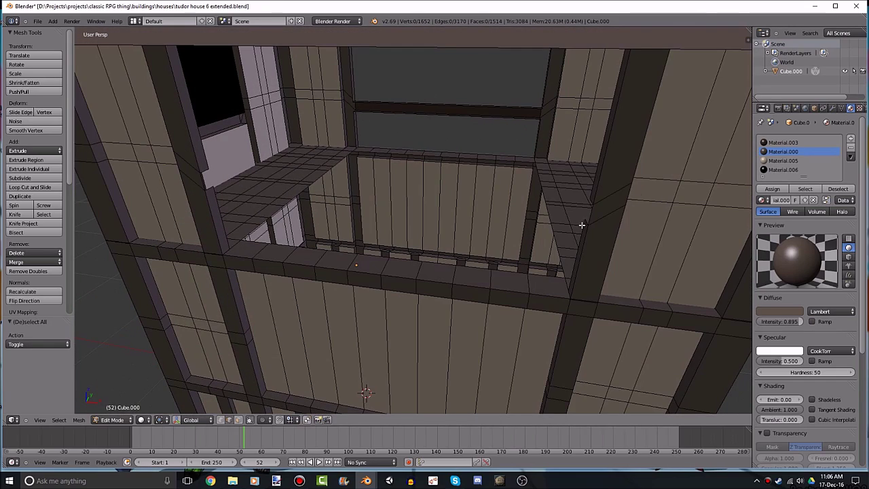
right_click(582, 224)
middle_drag(582, 225, 213, 222)
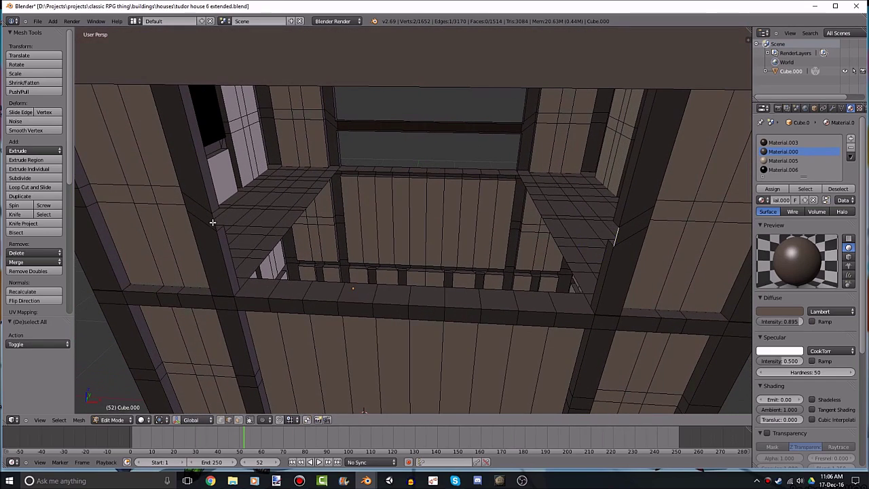
right_click(215, 216)
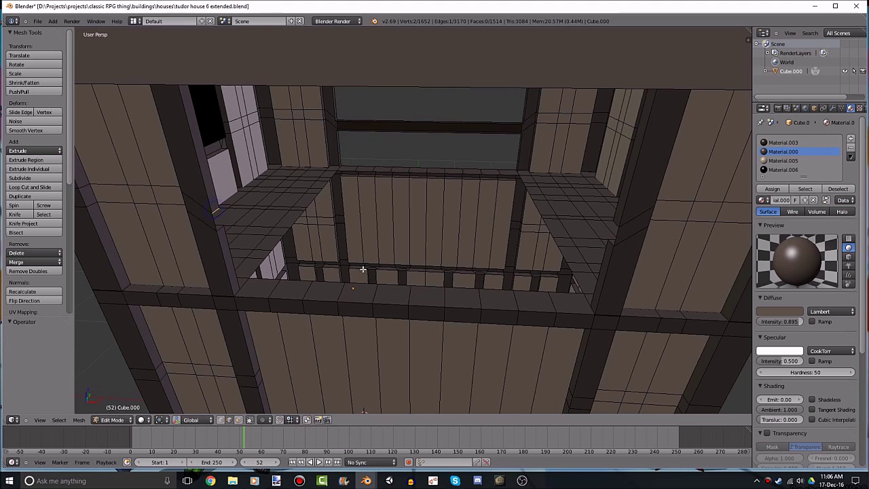
mouse_move(362, 270)
middle_down()
mouse_move(634, 261)
mouse_move(238, 291)
mouse_move(242, 285)
middle_up()
key(f)
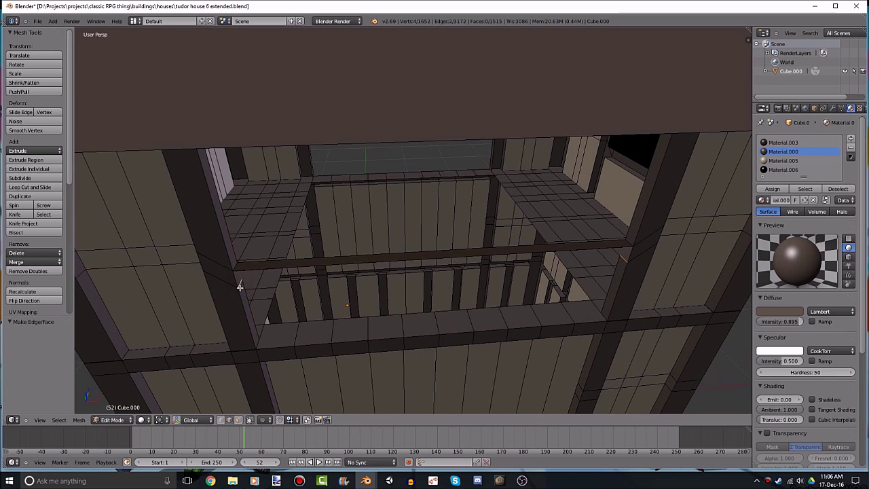
key(f)
Select the upper and lower rail edges and fill a face between them.
right_click(238, 283)
shift+right_click(634, 250)
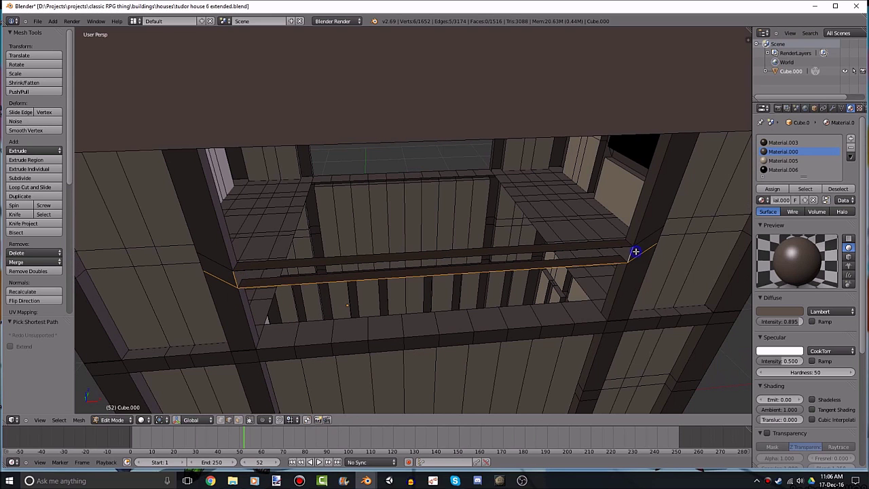
shift+right_click(618, 265)
shift+right_click(634, 250)
shift+right_click(611, 243)
middle_drag(612, 243, 597, 255)
shift+right_click(521, 280)
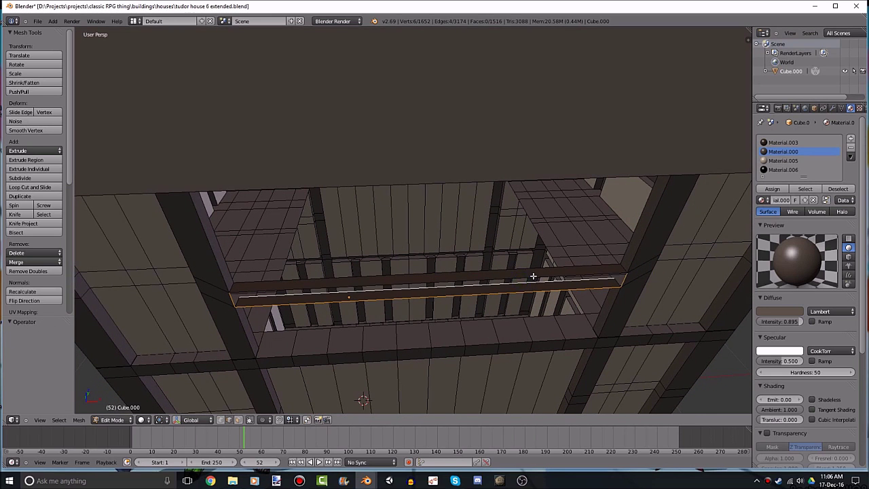
shift+right_click(520, 280)
shift+right_click(521, 280)
shift+right_click(521, 276)
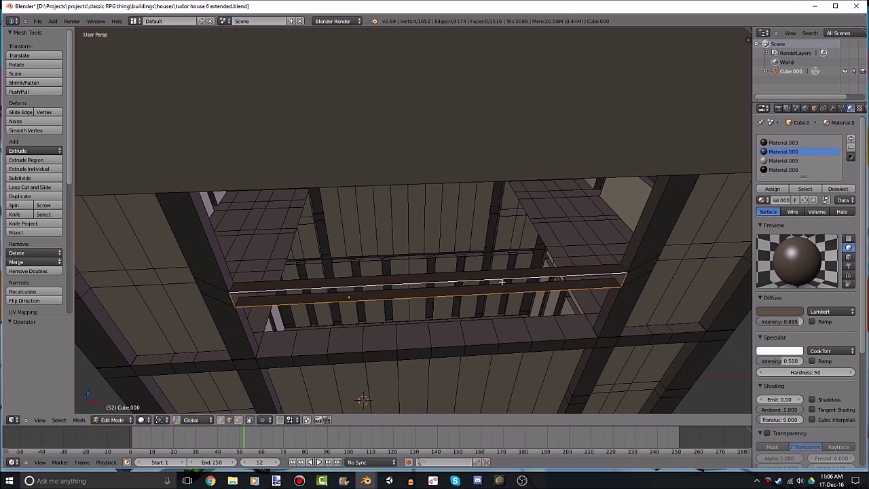
key(f)
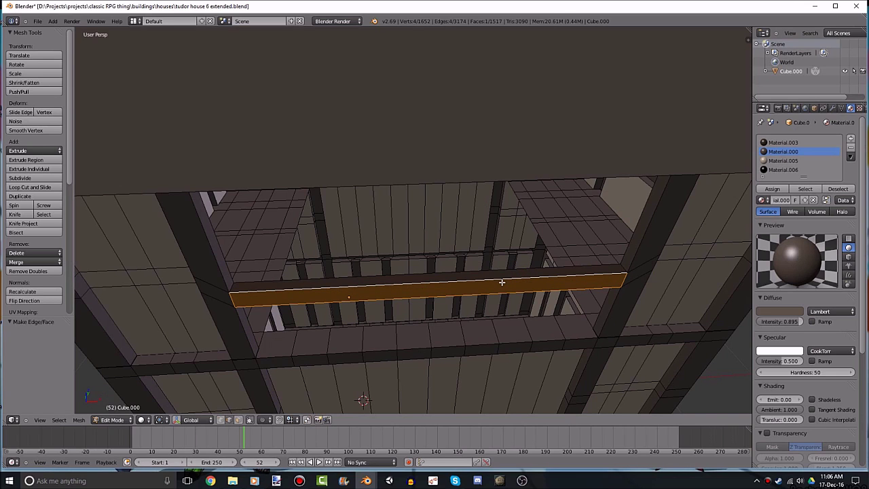
key(a)
mouse_move(489, 268)
middle_down()
mouse_move(461, 210)
mouse_move(324, 196)
middle_up()
scroll(451, 225, down, 2)
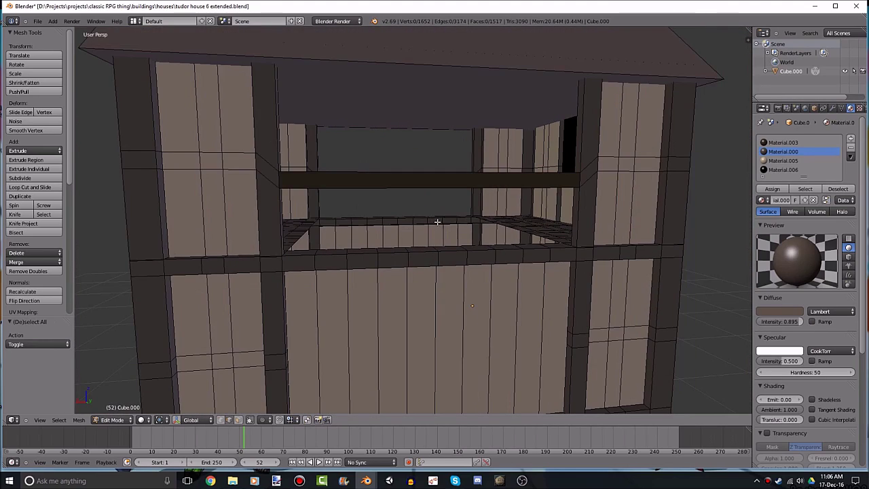
In Front Ortho view, box-select the window crossbar face and assign Material.000.
key(KP_1)
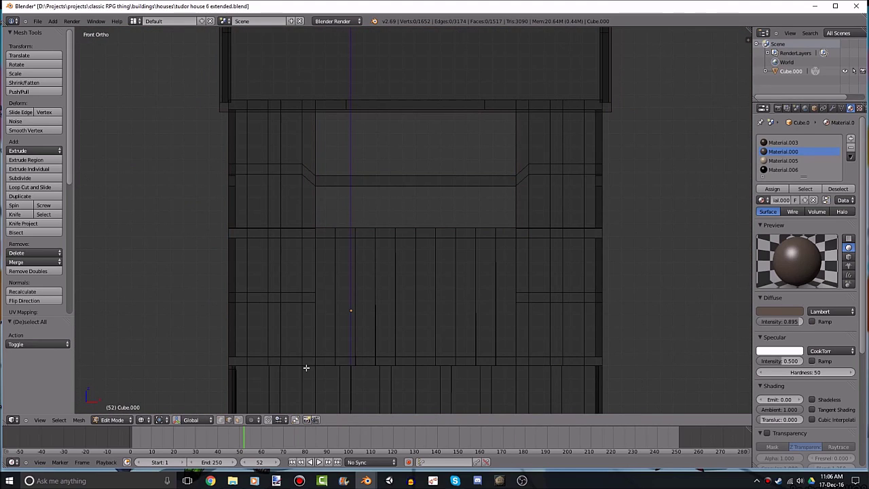
scroll(502, 210, up, 1)
scroll(417, 202, up, 2)
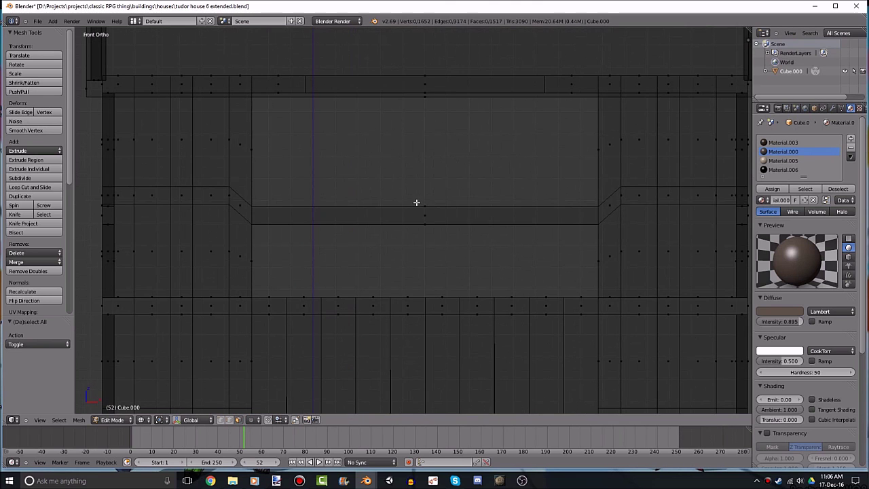
key(b)
drag(472, 170, 373, 252)
click(781, 189)
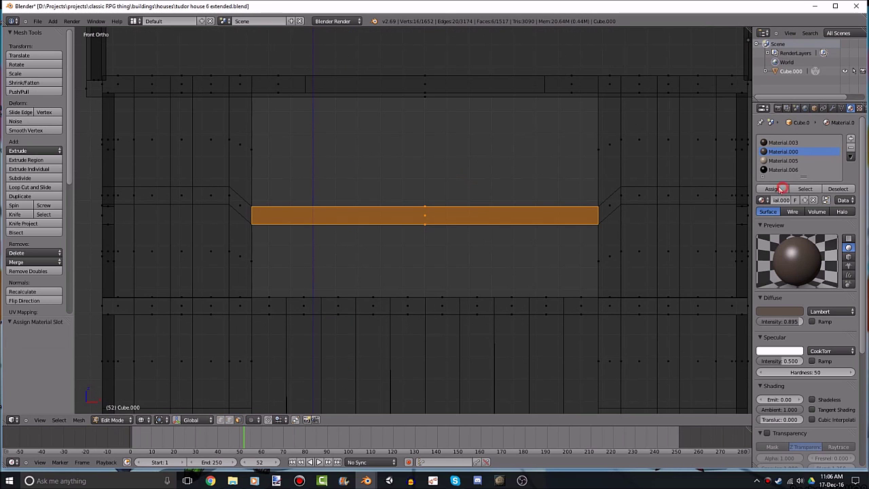
key(a)
key(KP_5)
Add nine evenly spaced loop cuts across the window crossbar.
scroll(477, 196, down, 3)
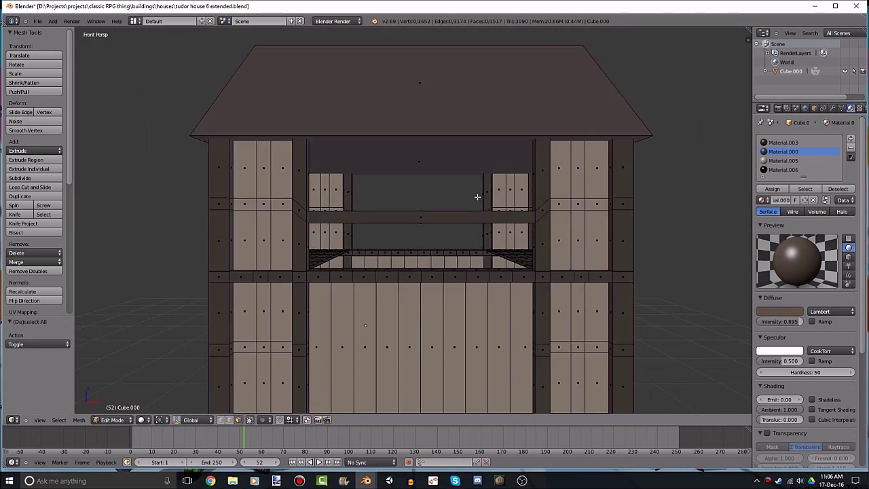
middle_drag(478, 197, 421, 203)
scroll(421, 204, up, 3)
key(ctrl+r)
scroll(422, 208, up, 1)
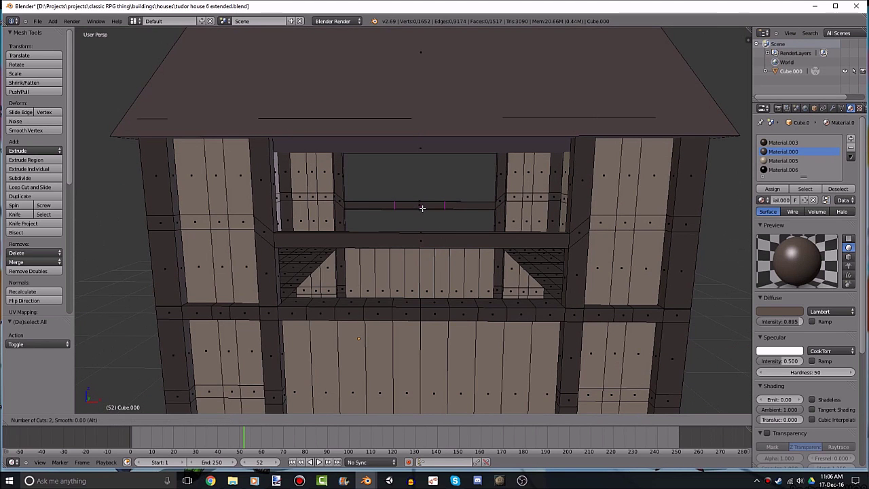
click(422, 209)
right_click(421, 209)
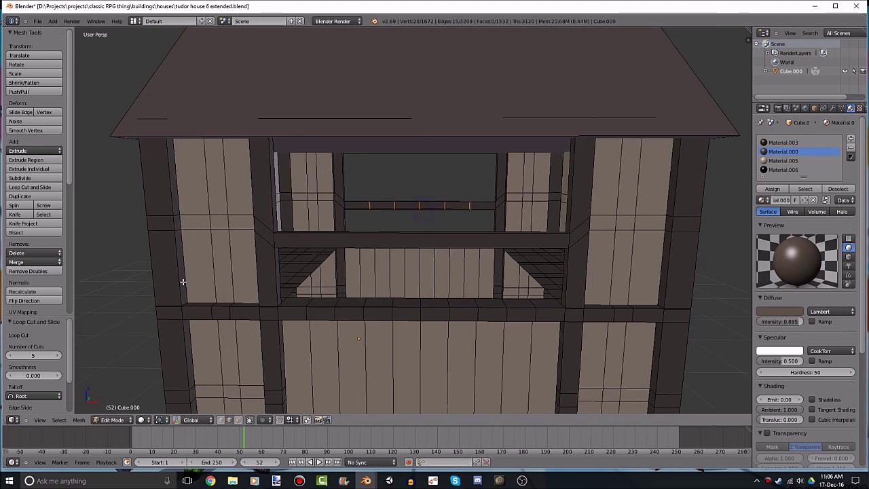
click(57, 355)
click(57, 356)
click(57, 355)
click(57, 355)
mouse_move(390, 247)
middle_down()
mouse_move(382, 252)
mouse_move(401, 218)
mouse_move(408, 233)
middle_up()
key(a)
Add nine evenly spaced loop cuts across the beam below the crossbar.
key(ctrl+r)
scroll(428, 234, up, 1)
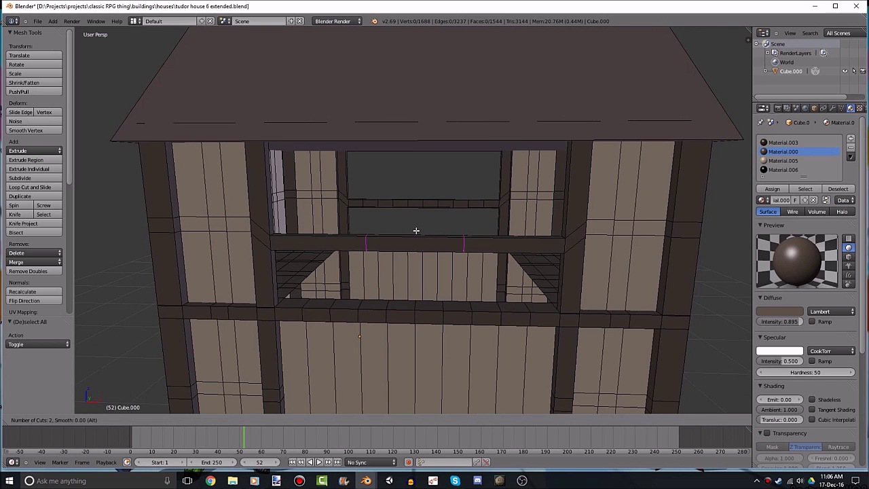
scroll(416, 233, up, 4)
click(416, 232)
right_click(416, 233)
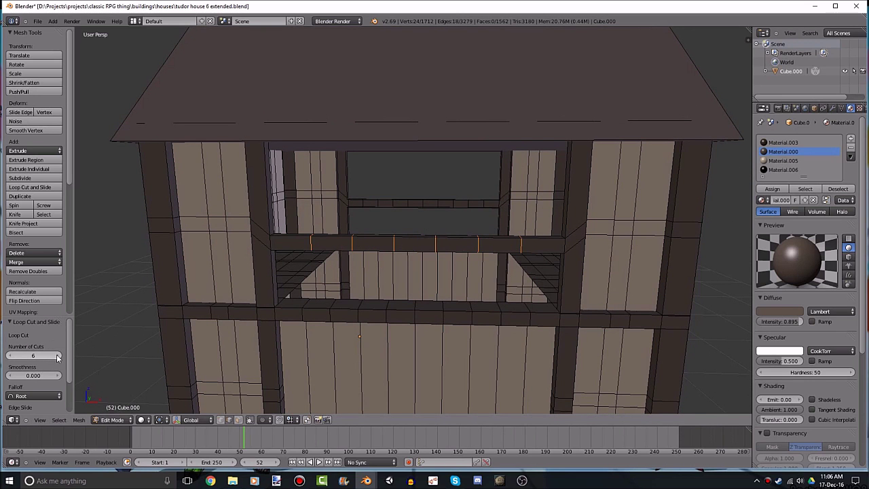
click(57, 355)
click(57, 355)
click(57, 355)
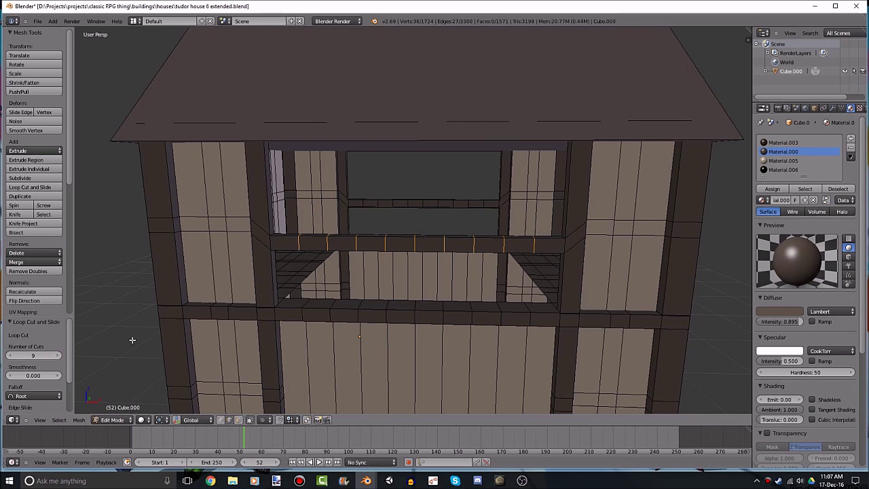
scroll(462, 340, up, 3)
scroll(460, 333, down, 1)
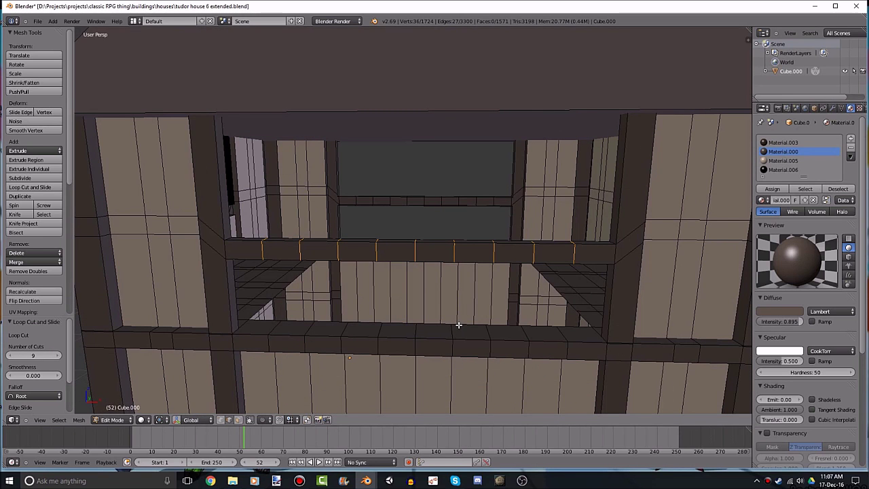
Fill the first wall gap below the upper window with a new face.
right_click(235, 297)
mouse_move(288, 326)
middle_down()
mouse_move(616, 298)
mouse_move(584, 296)
middle_up()
ctrl+right_click(618, 303)
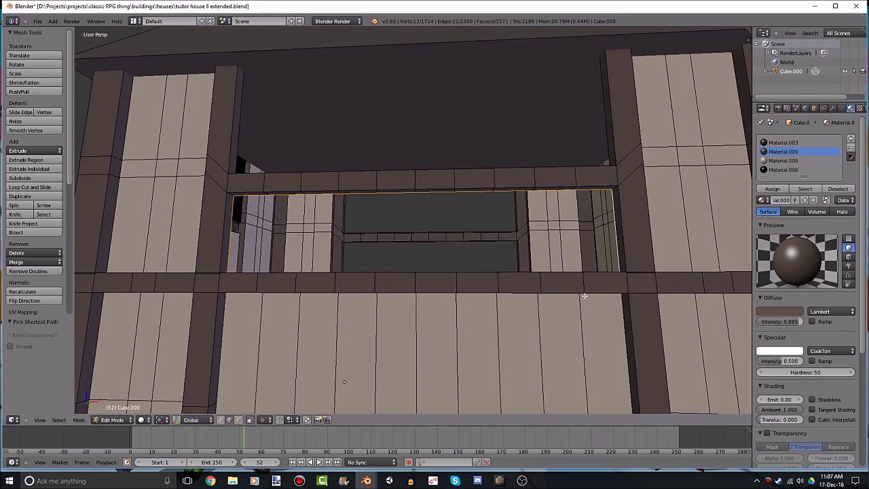
key(f)
Fill the second remaining wall gap with a face.
key(a)
mouse_move(497, 269)
middle_down()
mouse_move(568, 293)
mouse_move(369, 287)
mouse_move(265, 269)
mouse_move(578, 252)
mouse_move(583, 265)
mouse_move(557, 246)
middle_up()
right_click(241, 264)
key(ctrl+r)
shift+right_click(590, 271)
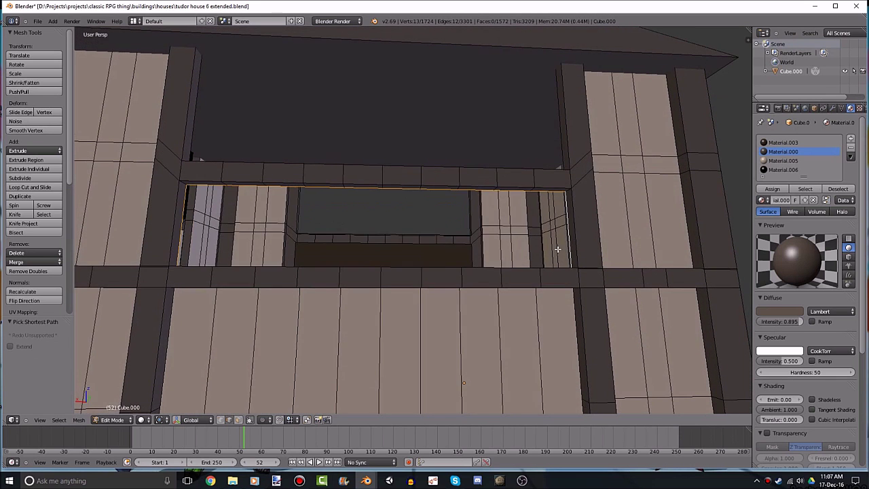
key(f)
Assign the light Material.005 to the new wall face below the upper window.
key(a)
scroll(513, 277, down, 4)
click(238, 419)
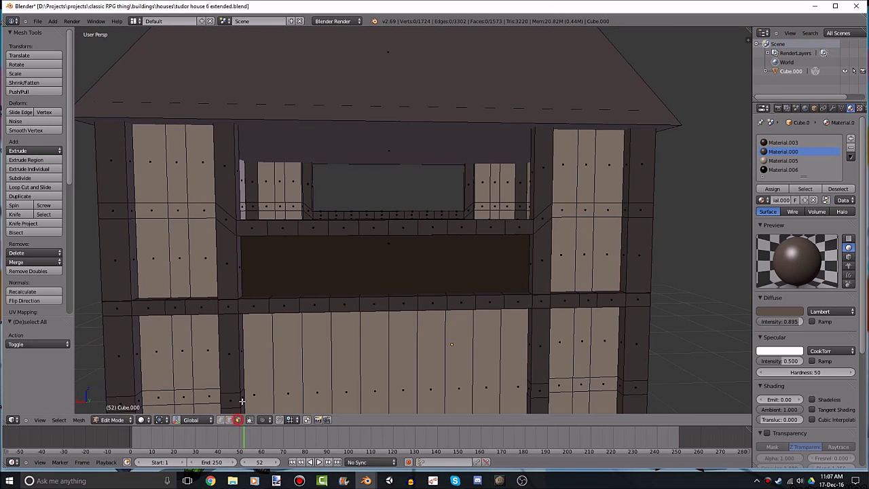
right_click(401, 228)
mouse_move(371, 262)
middle_down()
mouse_move(504, 265)
mouse_move(408, 272)
mouse_move(427, 271)
mouse_move(443, 253)
middle_up()
right_click(443, 254)
click(783, 161)
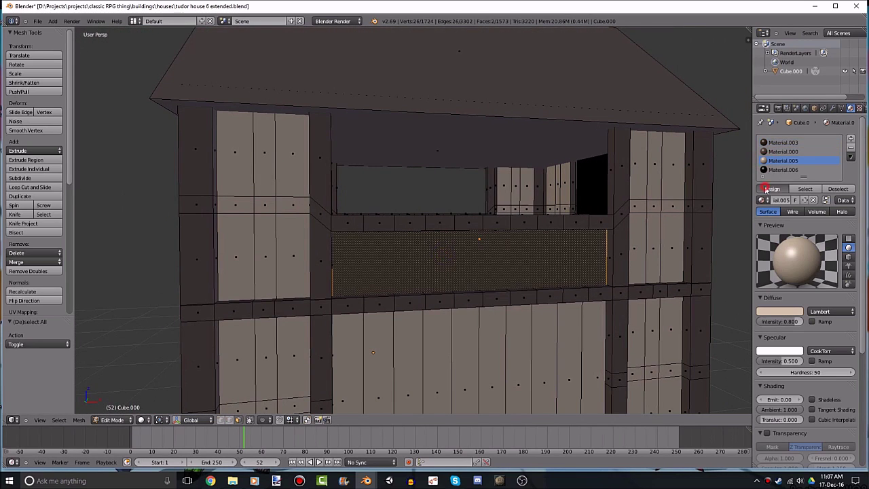
click(772, 189)
mouse_move(563, 217)
middle_down()
mouse_move(535, 209)
mouse_move(550, 208)
middle_up()
Save the blend file from Object Mode, then return to Edit Mode.
key(Tab)
scroll(522, 205, down, 6)
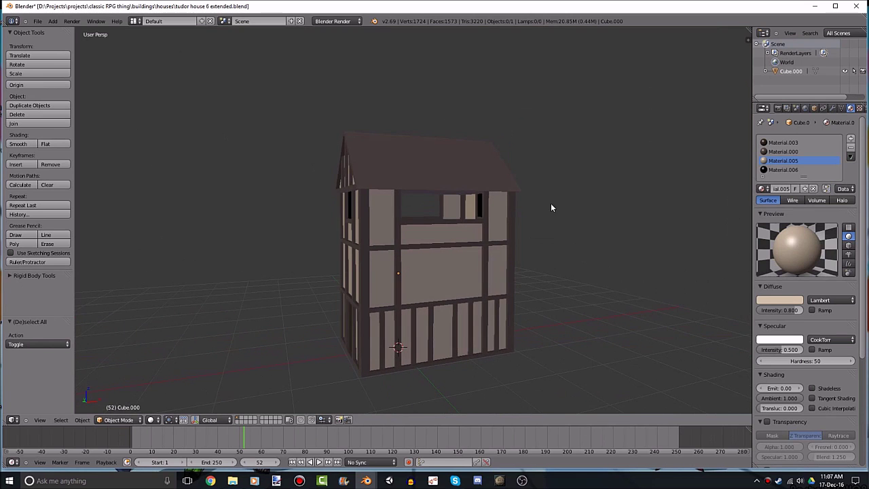
click(37, 21)
click(51, 80)
middle_drag(448, 279, 435, 280)
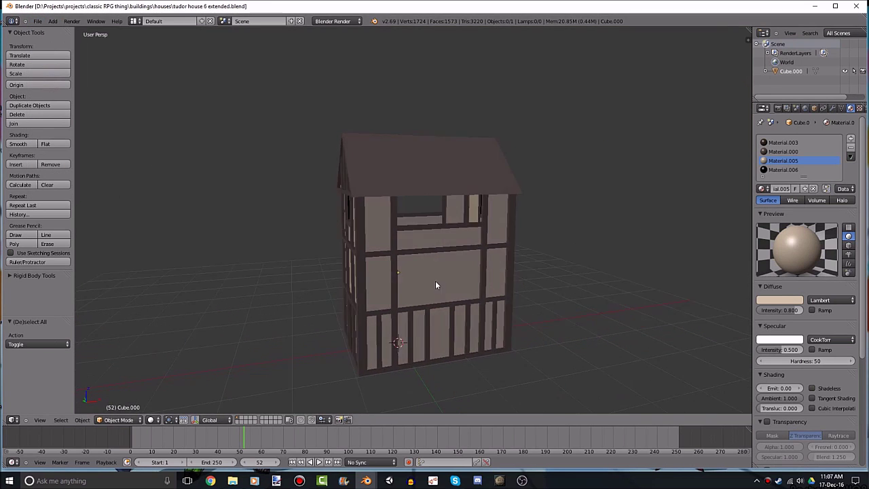
scroll(433, 281, up, 3)
scroll(441, 272, up, 4)
key(Tab)
Select the small top-beam faces above the middle wall panel.
scroll(394, 288, up, 2)
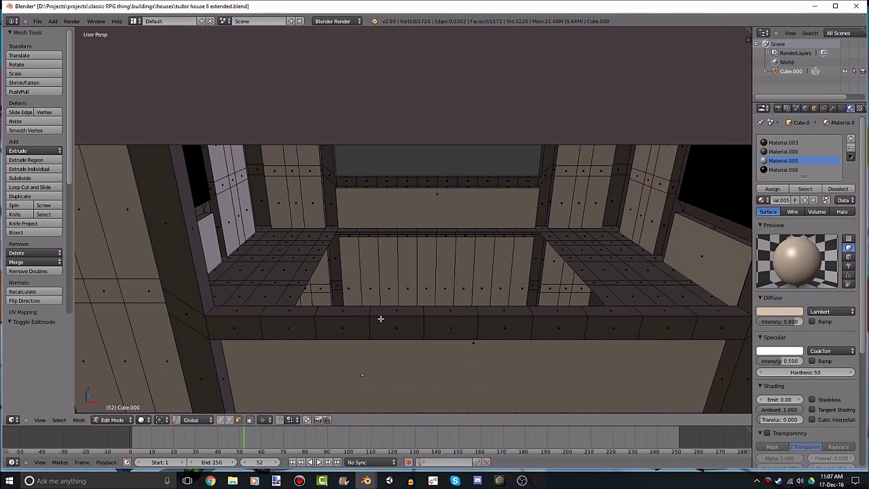
scroll(380, 316, up, 3)
scroll(398, 271, up, 1)
right_click(355, 155)
scroll(363, 176, down, 3)
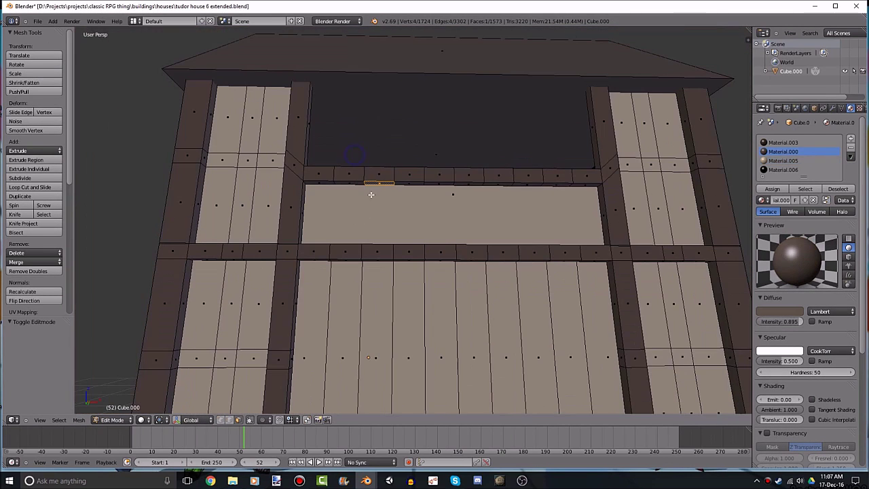
mouse_move(367, 173)
middle_down()
mouse_move(390, 191)
mouse_move(384, 171)
middle_up()
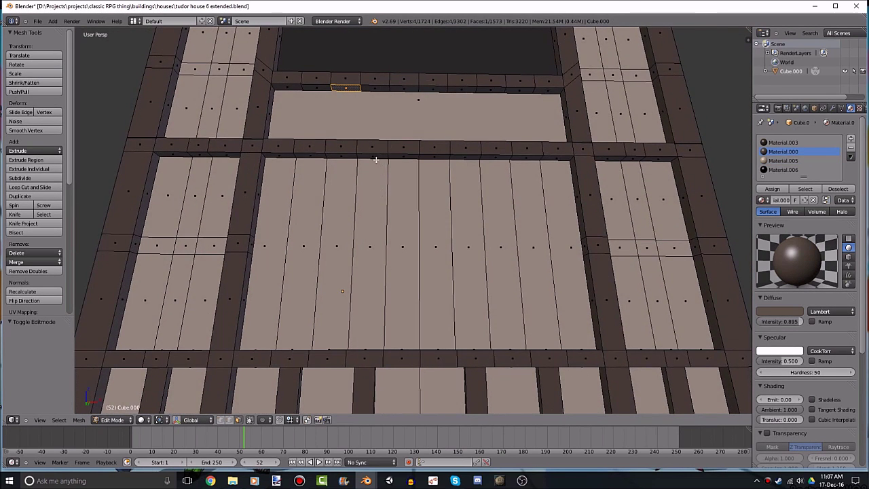
right_click(374, 163)
right_click(374, 157)
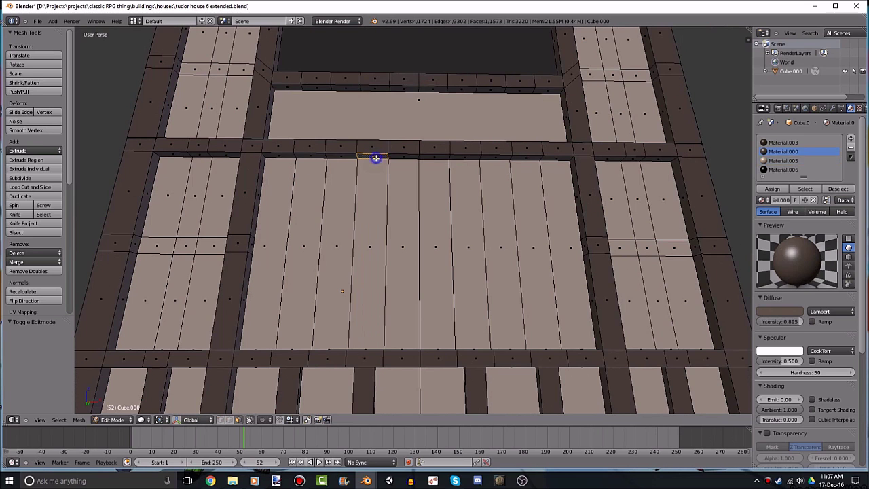
shift+right_click(465, 157)
middle_drag(501, 199, 377, 132)
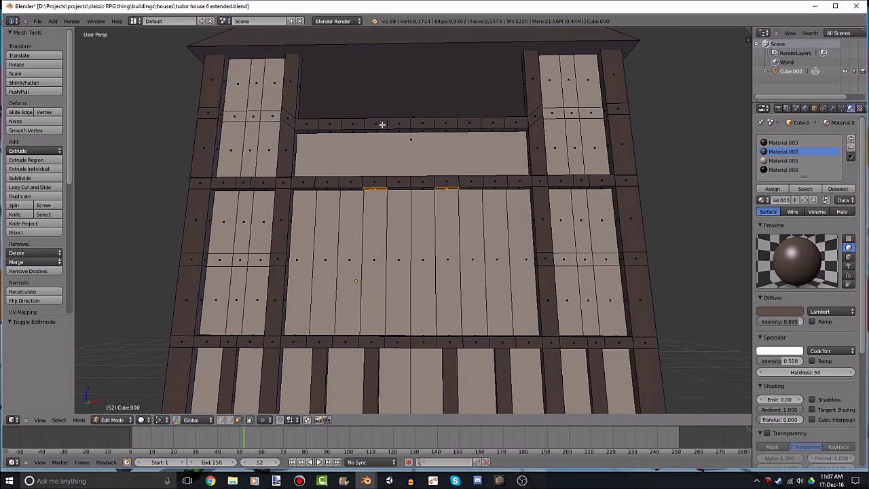
shift+right_click(376, 131)
shift+right_click(442, 131)
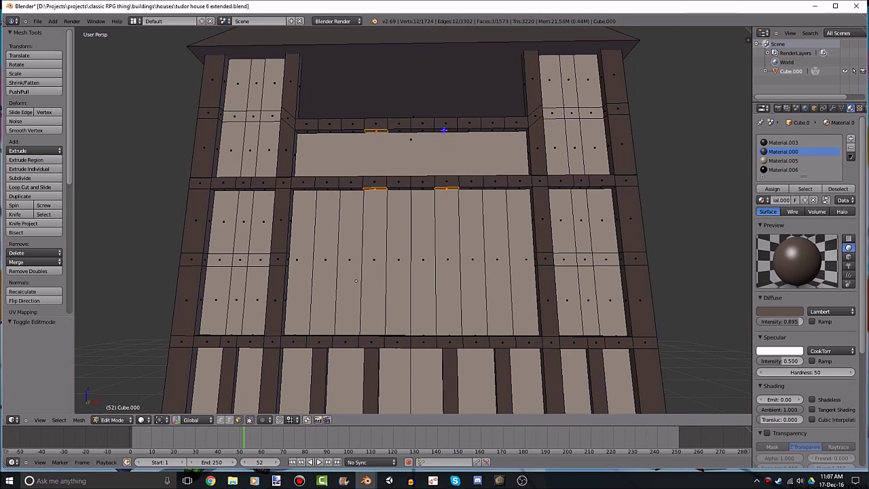
Add two lower-beam faces to the selection.
middle_drag(442, 131, 449, 311)
scroll(449, 311, up, 2)
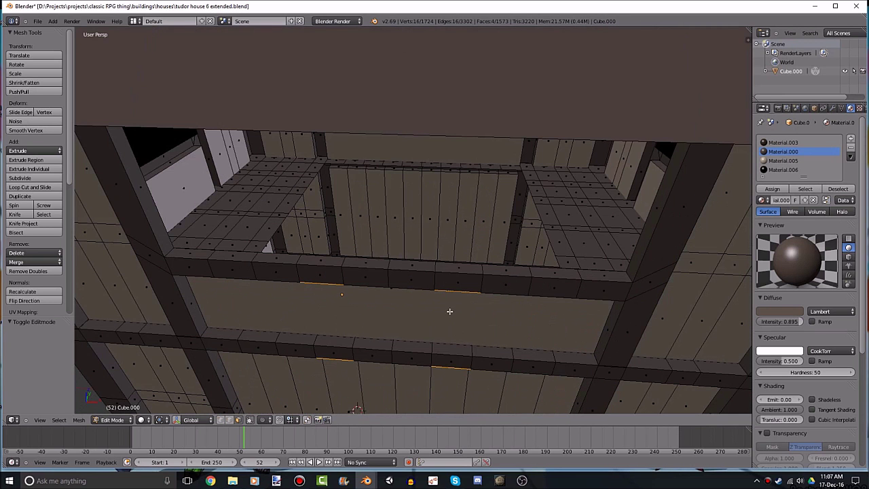
shift+right_click(456, 269)
shift+right_click(323, 258)
middle_drag(329, 268, 466, 248)
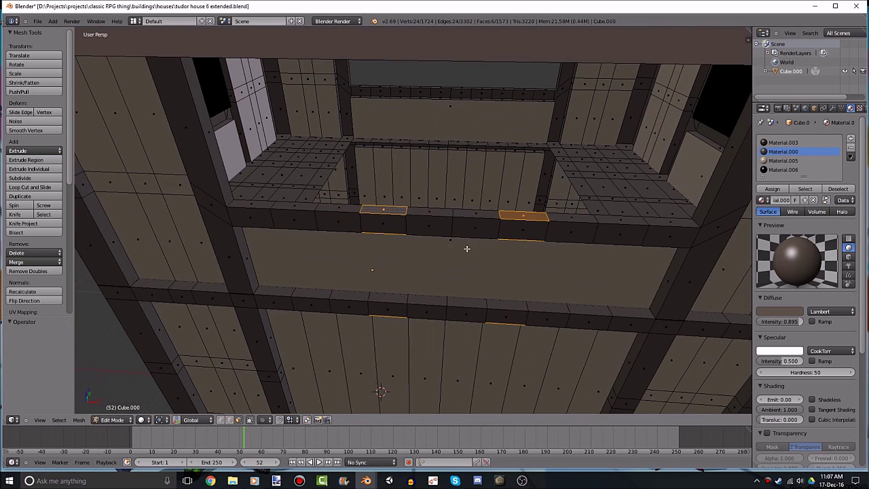
Narrow the selected faces to 0.6 along X, each scaled around its own centre.
click(163, 420)
click(184, 391)
key(s)
key(x)
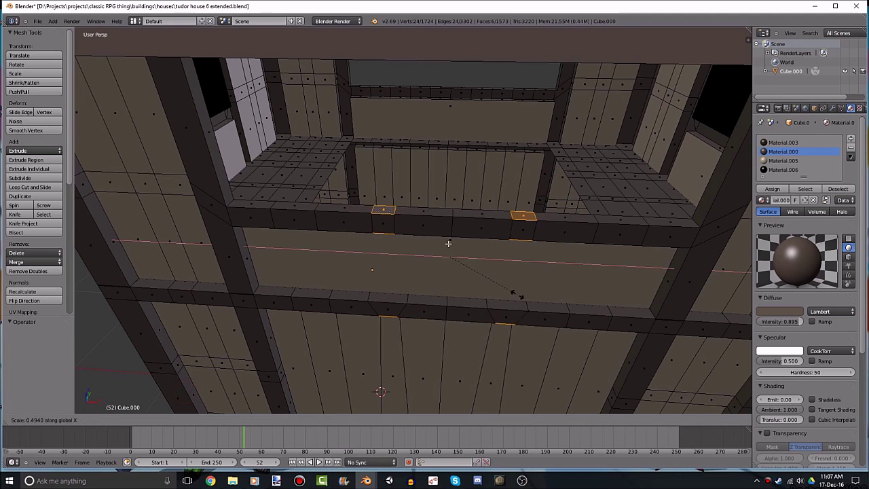
right_click(514, 284)
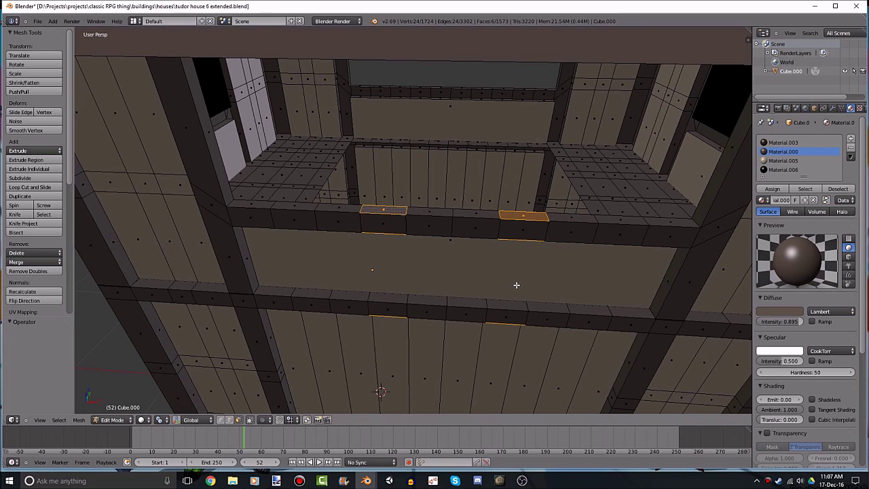
text(sx)
text(0.6)
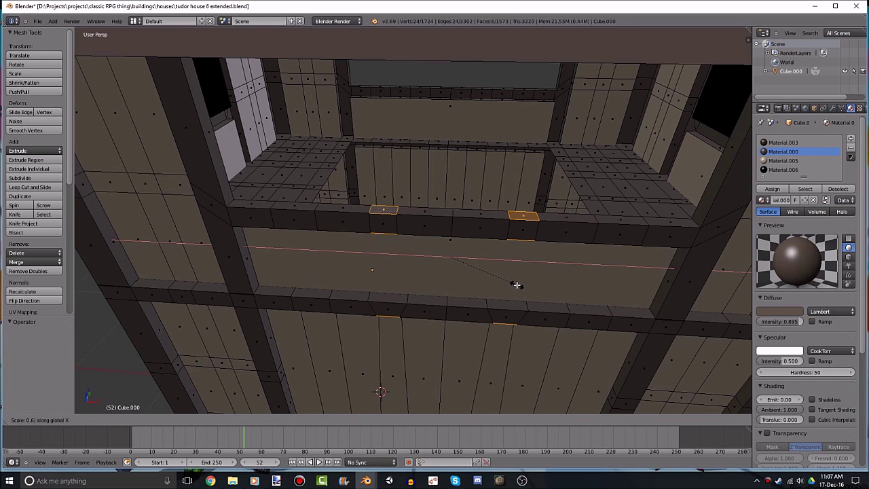
key(Return)
Reduce the selection to just the two top beam faces.
middle_drag(516, 285, 537, 300)
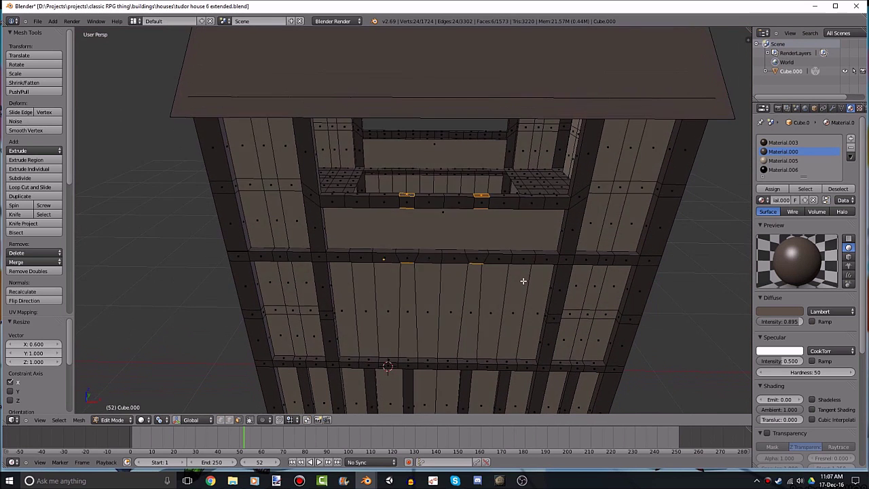
mouse_move(462, 291)
middle_down()
mouse_move(456, 317)
mouse_move(457, 274)
mouse_move(411, 150)
middle_up()
right_click(406, 130)
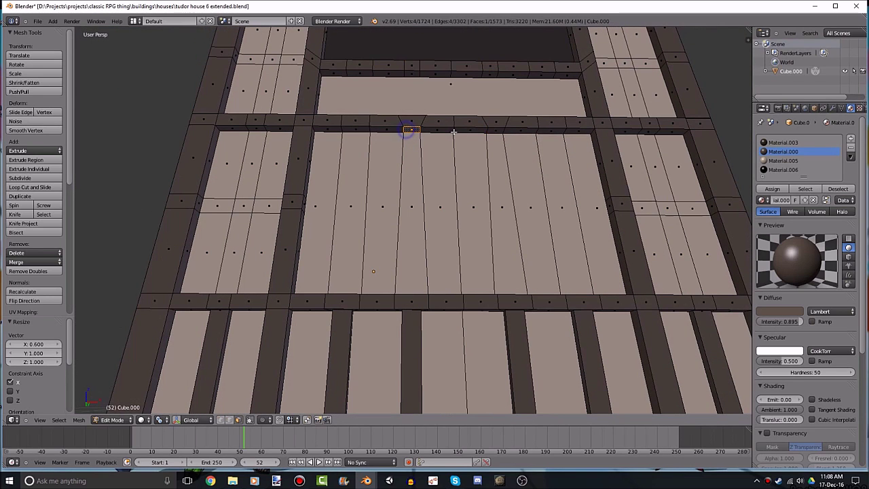
shift+right_click(495, 131)
shift+right_click(495, 131)
shift+right_click(495, 131)
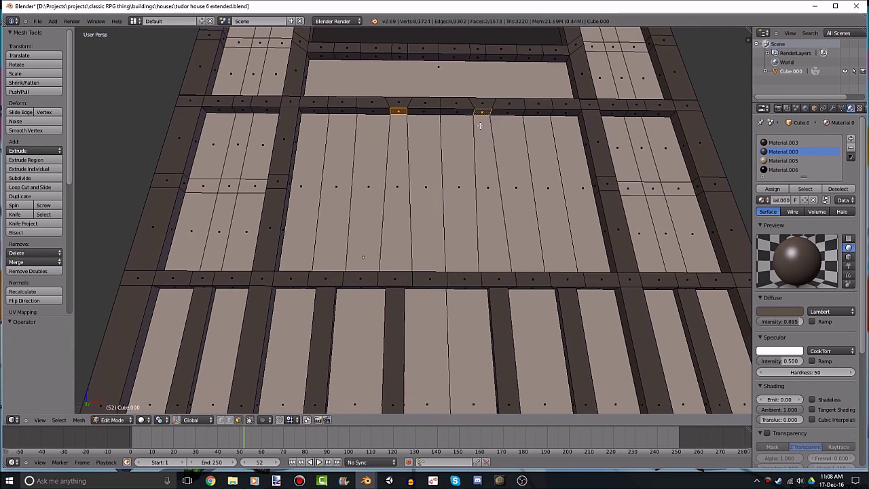
middle_drag(495, 131, 477, 150)
Extrude the two beam faces straight down as posts, then undo the extrusion.
key(e)
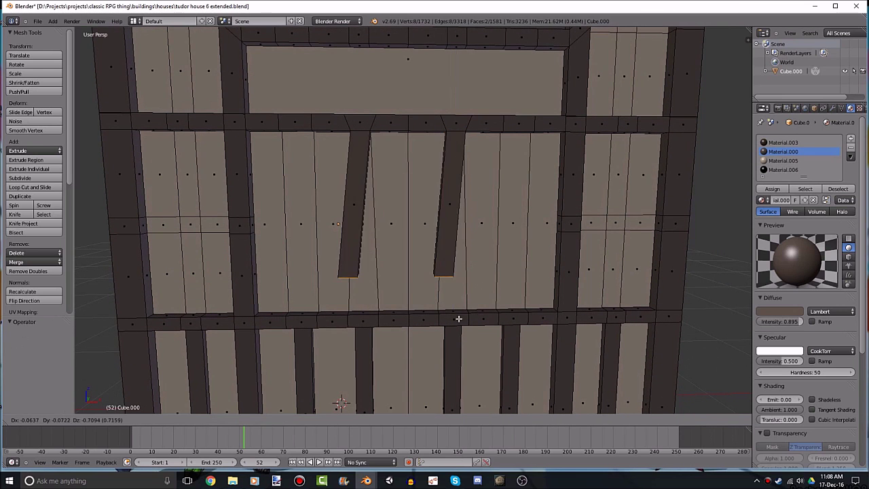
key(z)
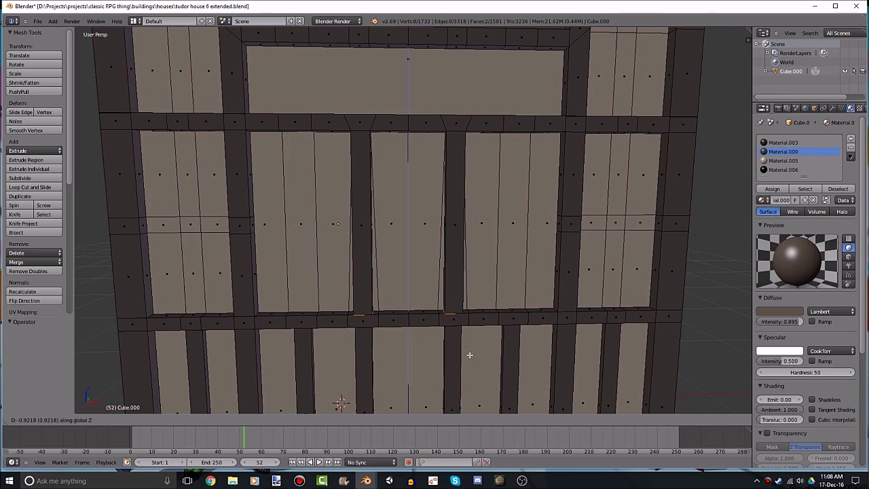
click(470, 355)
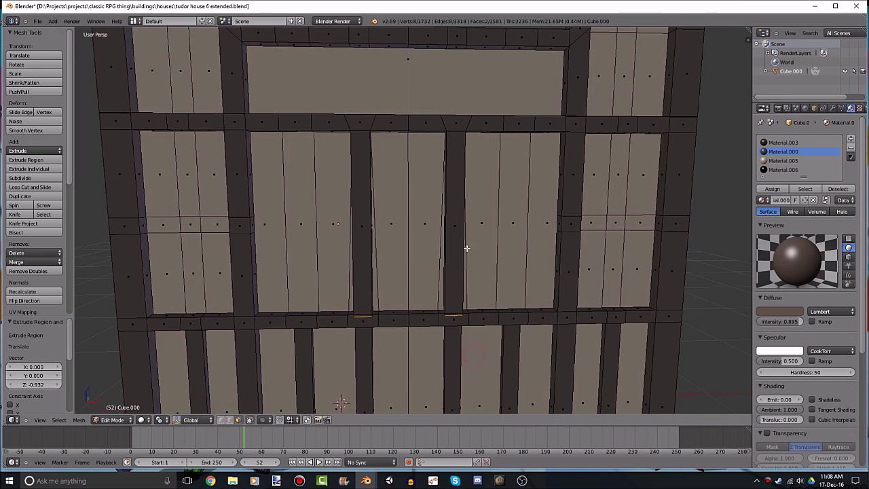
mouse_move(466, 249)
middle_down()
mouse_move(452, 277)
mouse_move(495, 271)
middle_up()
key(ctrl+z)
key(ctrl+z)
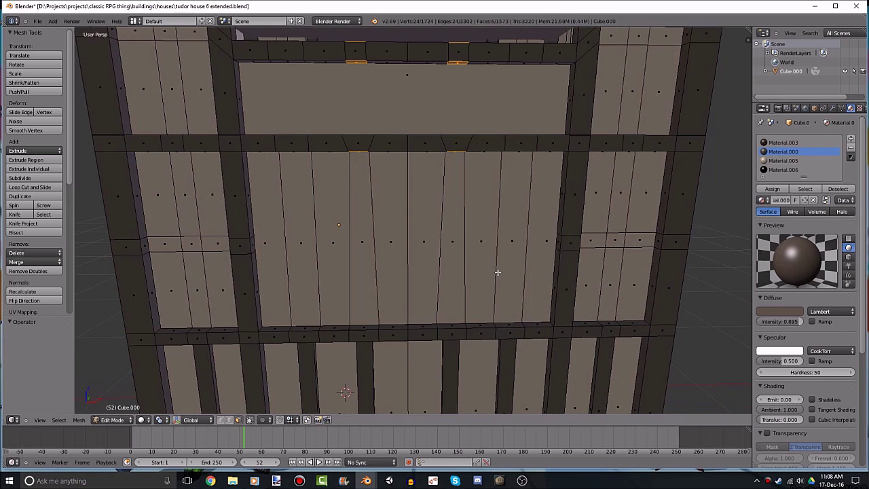
shift+right_click(438, 109)
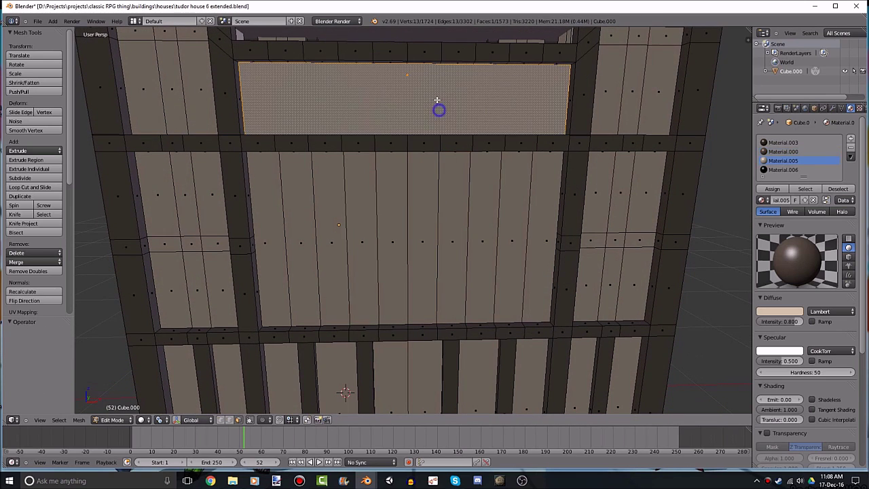
middle_drag(438, 109, 455, 198)
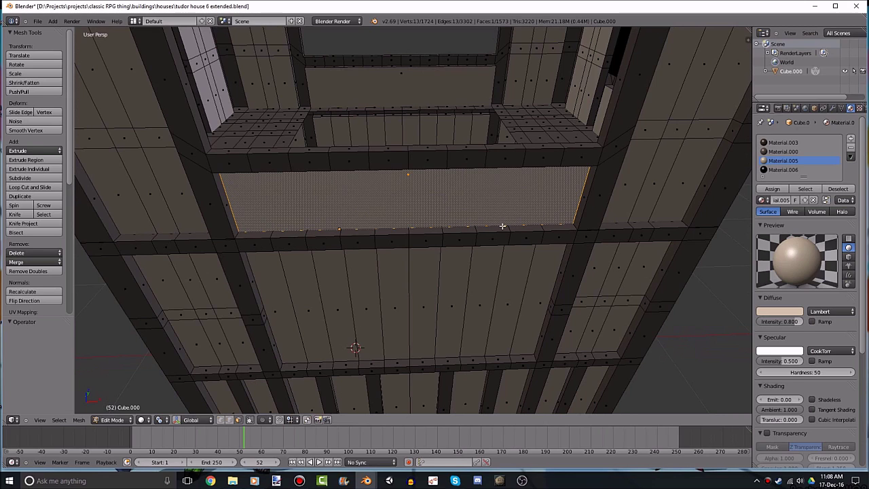
mouse_move(503, 226)
middle_down()
mouse_move(439, 220)
mouse_move(429, 175)
mouse_move(389, 217)
middle_up()
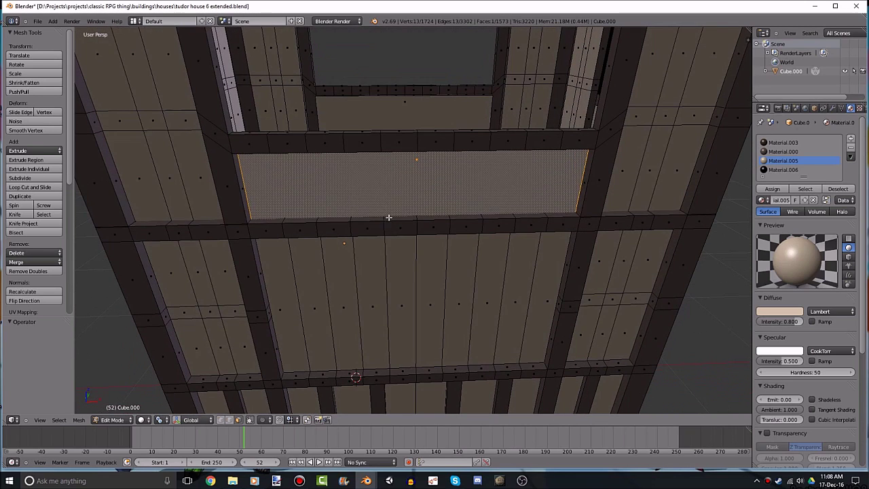
right_click(372, 217)
shift+right_click(466, 214)
mouse_move(467, 224)
middle_down()
mouse_move(468, 165)
mouse_move(448, 100)
middle_up()
Select two faces on the lower beam beneath the middle wall panel.
right_click(450, 98)
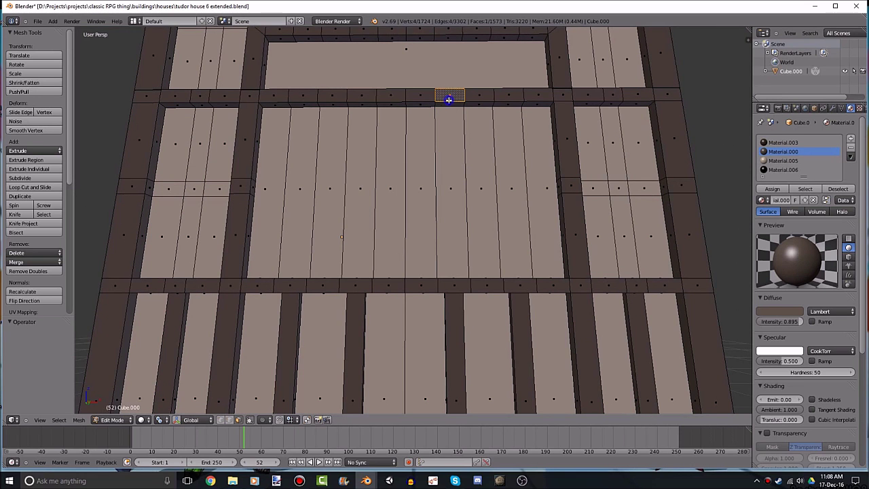
right_click(450, 104)
middle_drag(360, 107, 361, 371)
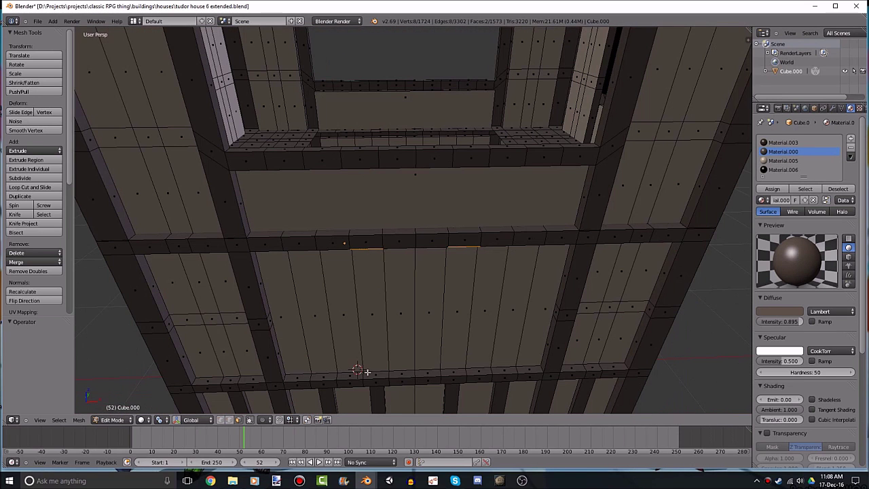
right_click(373, 373)
shift+right_click(454, 373)
mouse_move(455, 373)
middle_down()
mouse_move(559, 316)
mouse_move(539, 311)
middle_up()
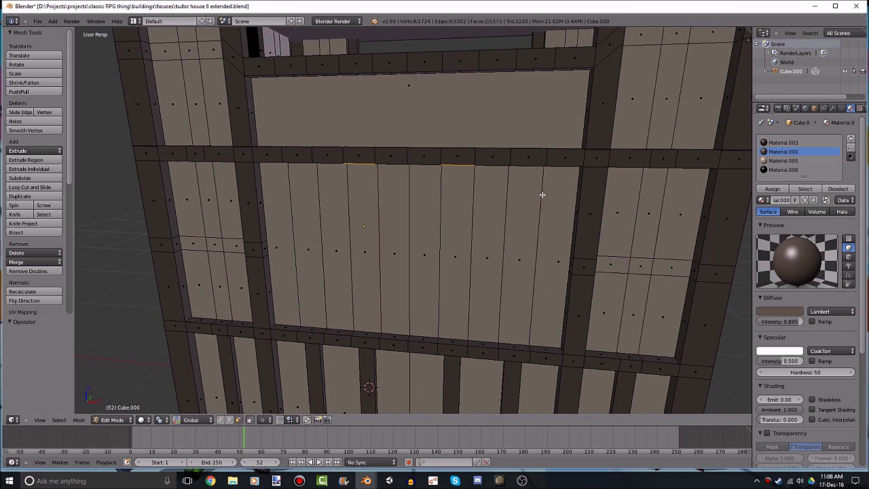
Cancel a trial extrude and vertical scale, undoing the stray extruded strips.
key(e)
right_click(543, 345)
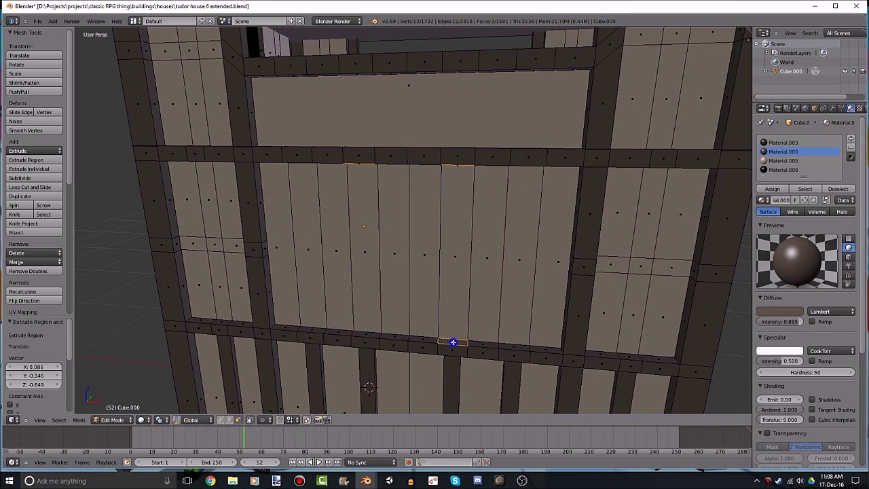
middle_drag(503, 319, 586, 322)
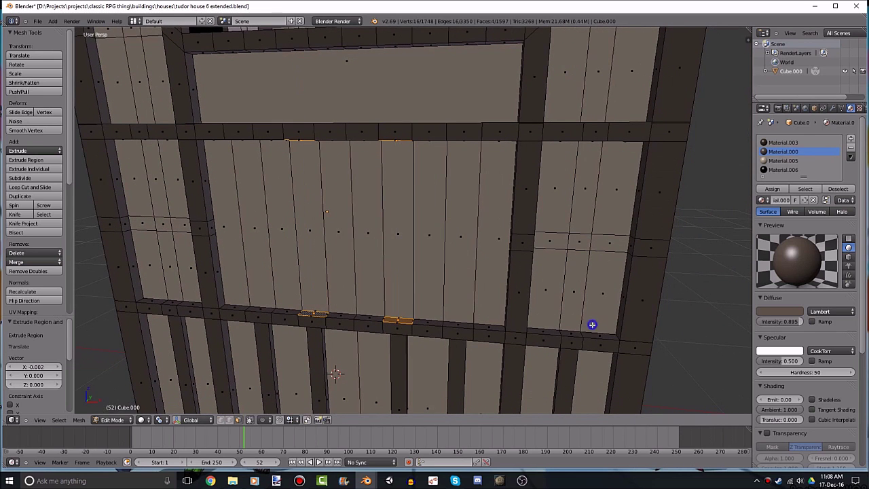
key(s)
key(z)
right_click(626, 381)
key(ctrl+z)
scroll(367, 299, up, 2)
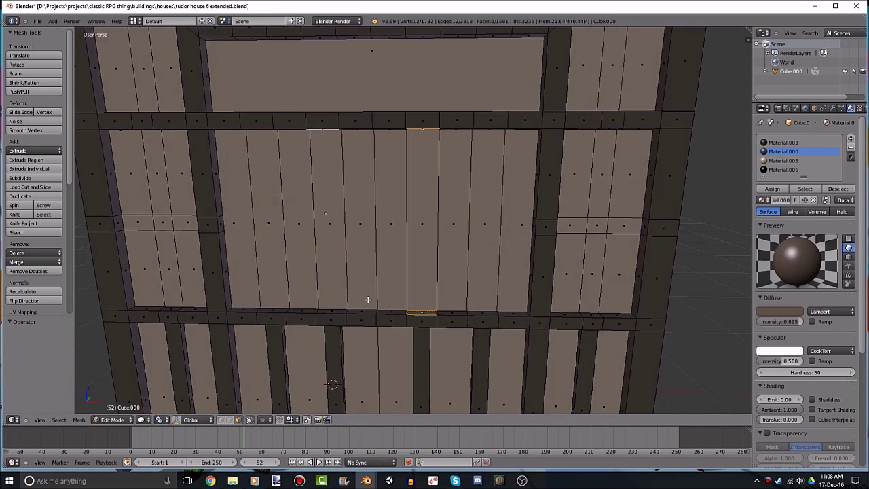
scroll(397, 262, up, 3)
scroll(418, 204, down, 3)
scroll(431, 136, down, 1)
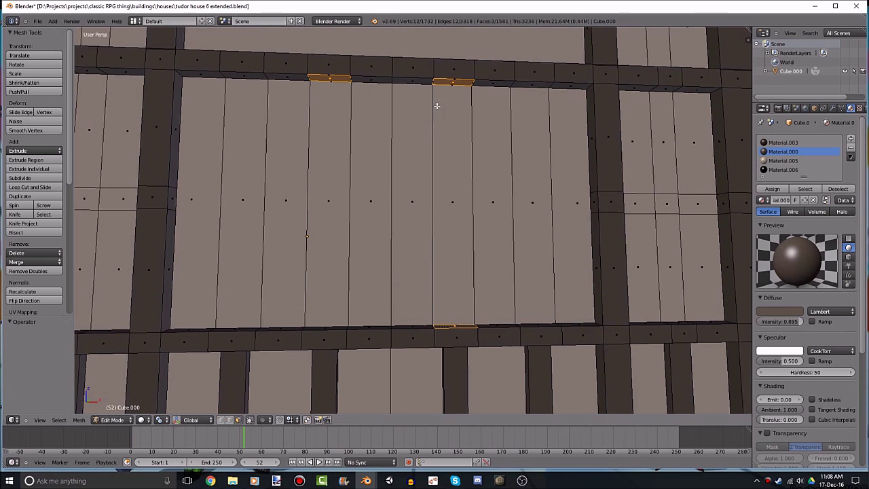
key(ctrl+z)
key(ctrl+z)
Add the top-left beam face and extrude the two top faces down toward the lower beam.
shift+right_click(326, 77)
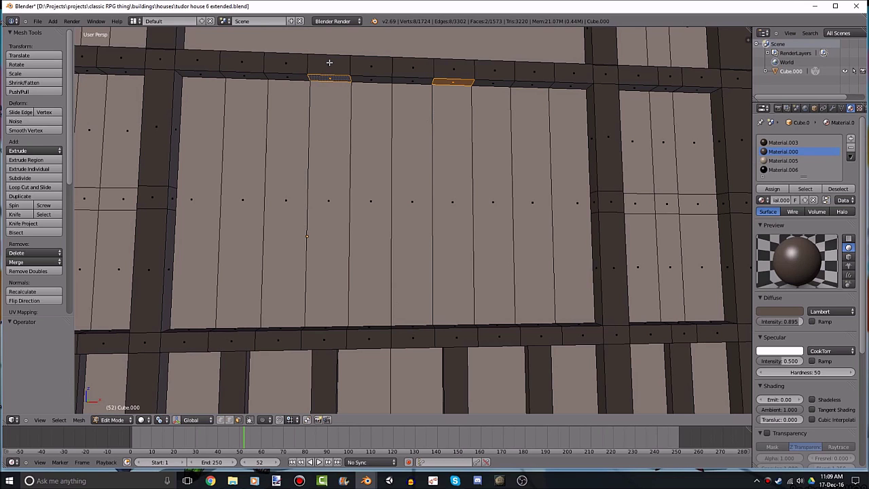
middle_drag(466, 179, 460, 205)
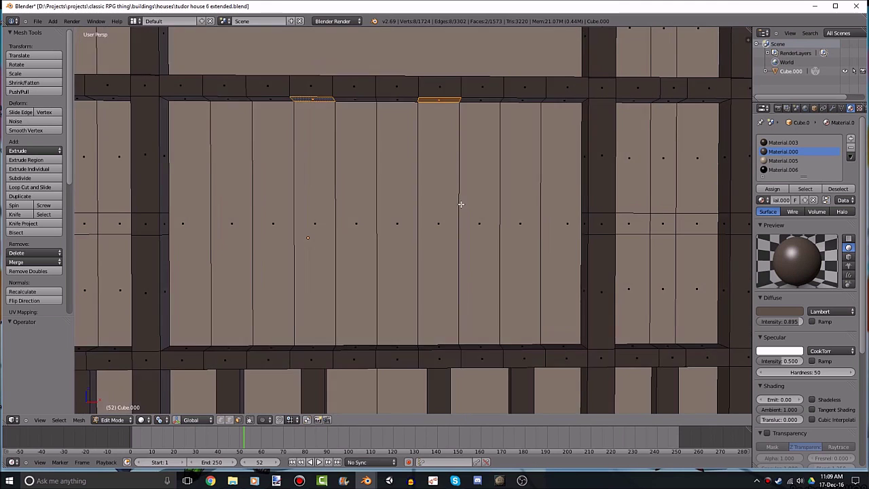
scroll(455, 165, down, 2)
key(e)
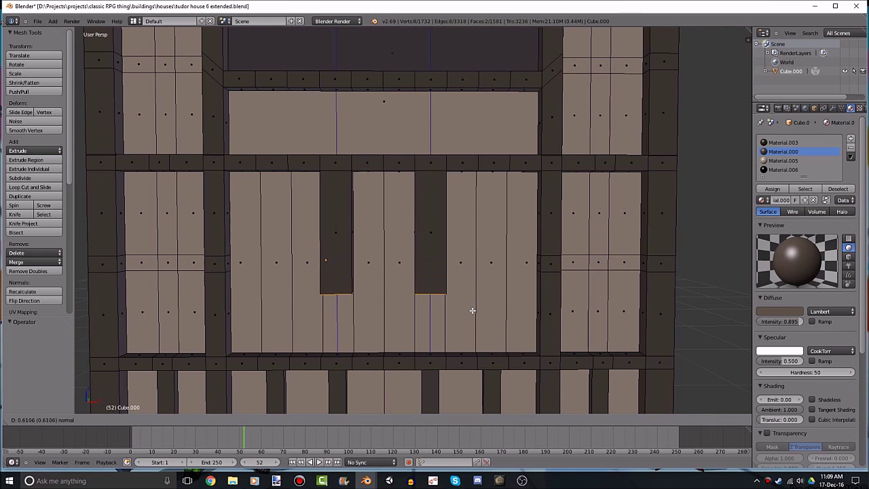
Confirm the posts at the lower beam and halve the selected faces' width along X (0.5).
click(472, 359)
shift+middle_drag(472, 288, 471, 258)
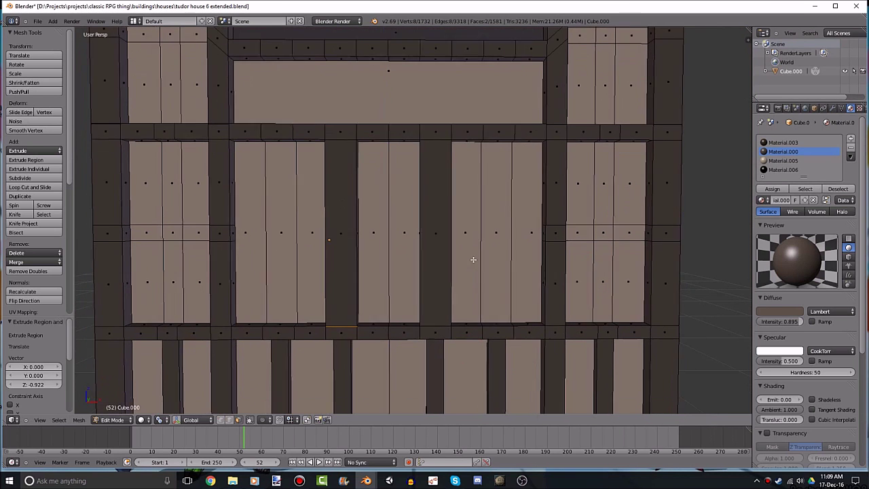
mouse_move(429, 193)
middle_down()
mouse_move(360, 126)
mouse_move(363, 172)
middle_up()
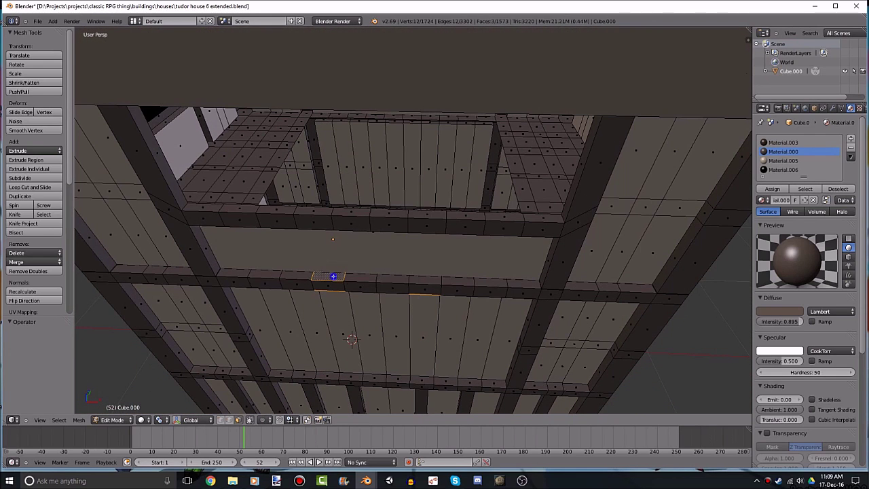
text(sx)
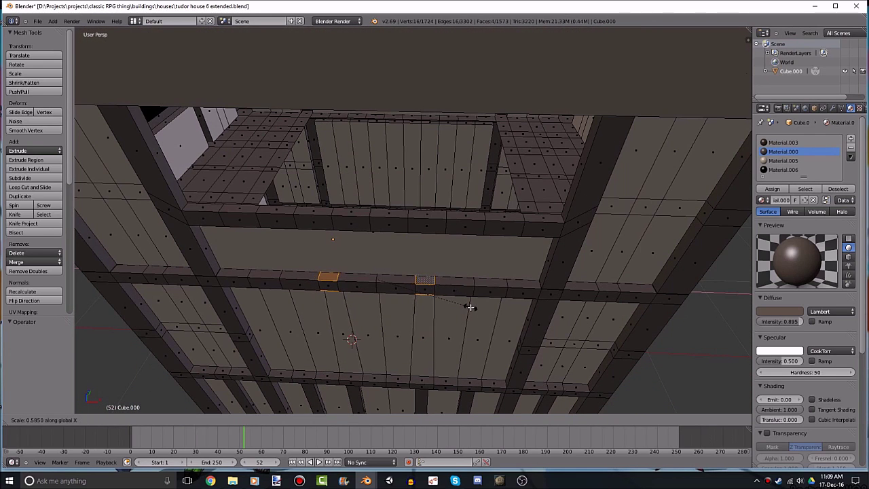
text(0.5)
key(Return)
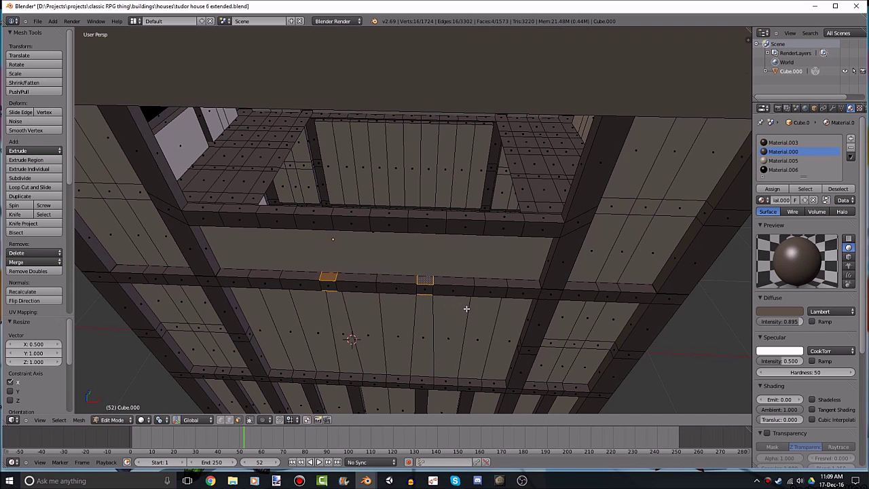
Narrow the thin beam-top faces along X to about 0.555.
mouse_move(538, 316)
middle_down()
mouse_move(503, 286)
mouse_move(337, 297)
mouse_move(466, 335)
mouse_move(536, 312)
mouse_move(538, 336)
mouse_move(549, 332)
middle_up()
scroll(502, 287, up, 4)
right_click(360, 277)
right_click(370, 281)
key(s)
key(x)
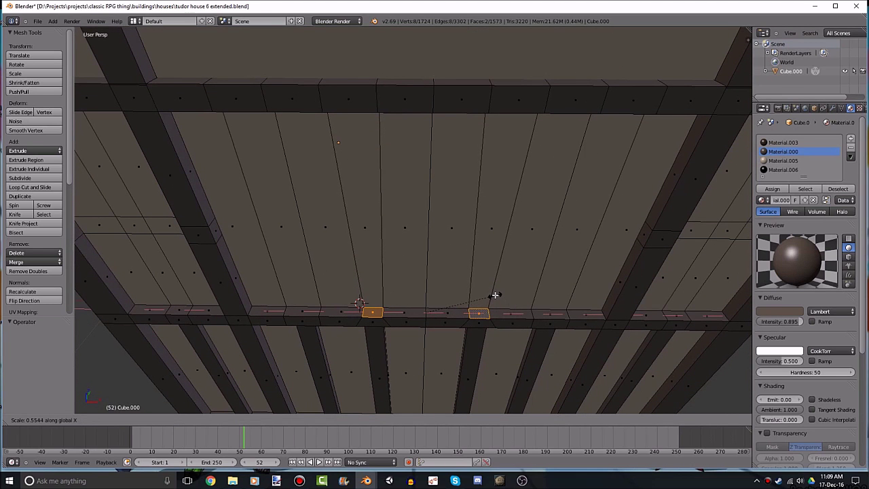
click(494, 294)
mouse_move(494, 295)
middle_down()
mouse_move(490, 254)
mouse_move(470, 280)
mouse_move(483, 292)
mouse_move(481, 310)
mouse_move(466, 287)
middle_up()
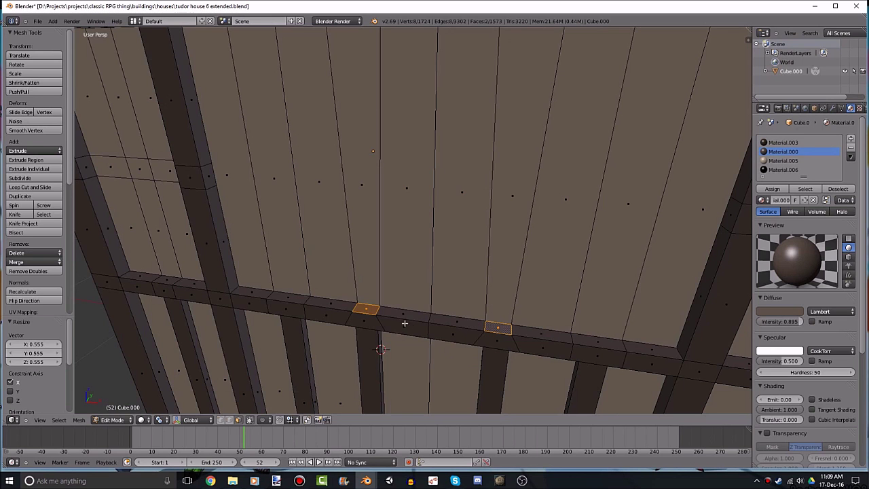
middle_drag(405, 323, 374, 355)
key(ctrl+r)
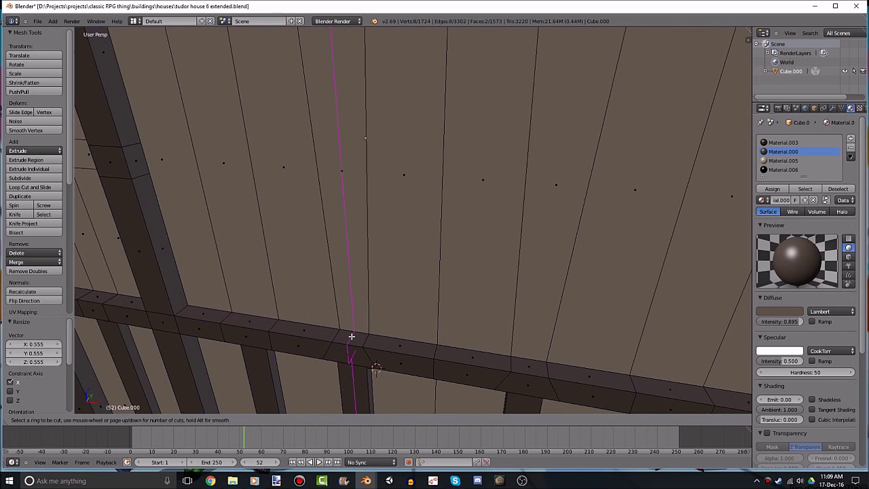
key(Escape)
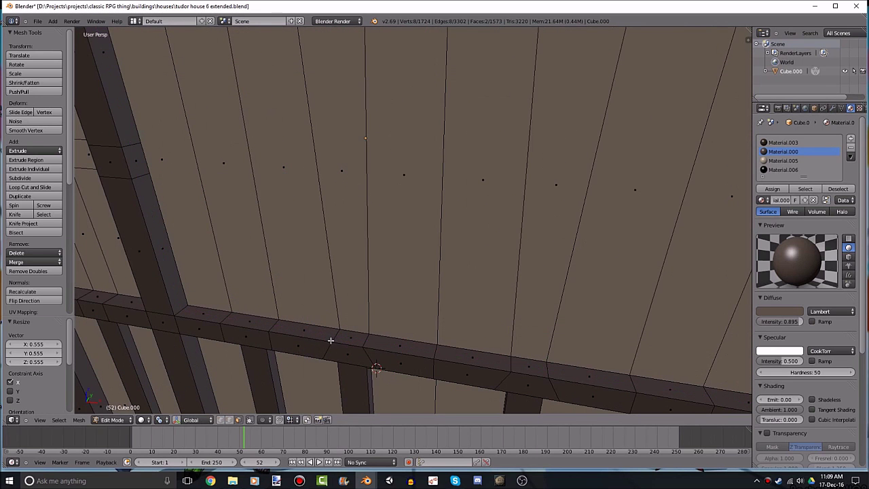
key(ctrl+r)
click(333, 335)
right_click(233, 420)
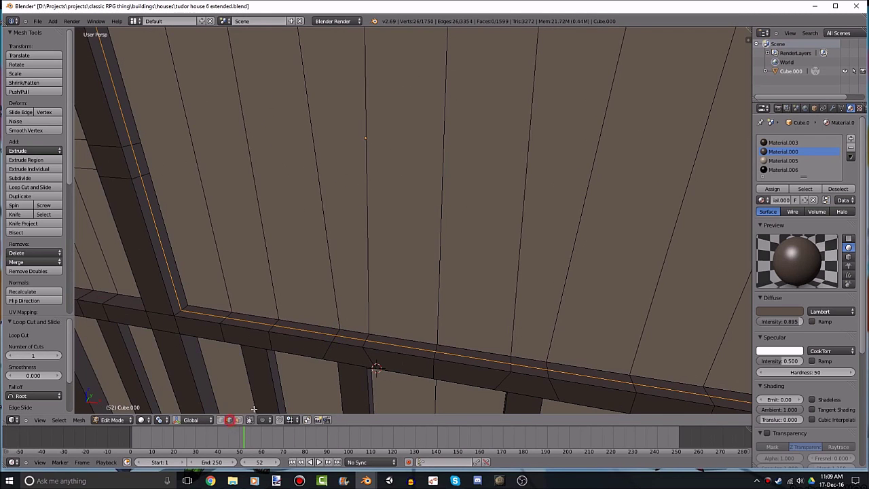
right_click(341, 336)
scroll(541, 366, down, 3)
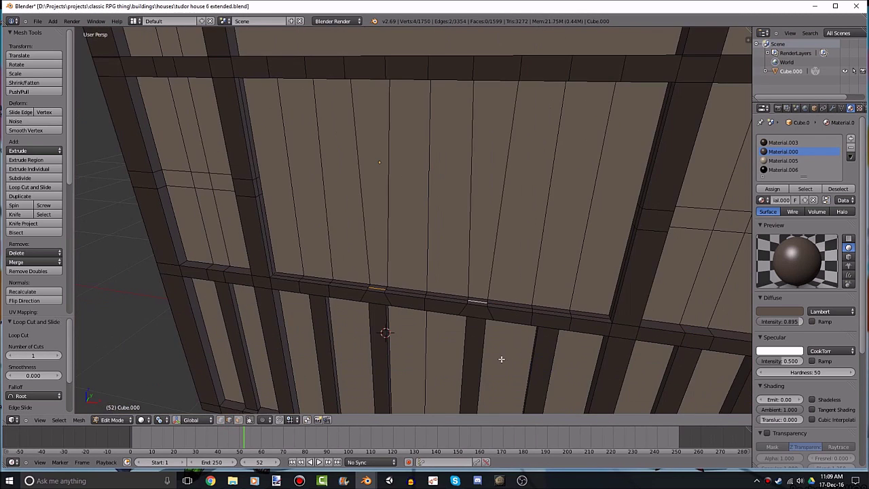
mouse_move(501, 357)
middle_down()
mouse_move(450, 292)
mouse_move(440, 379)
mouse_move(407, 320)
middle_up()
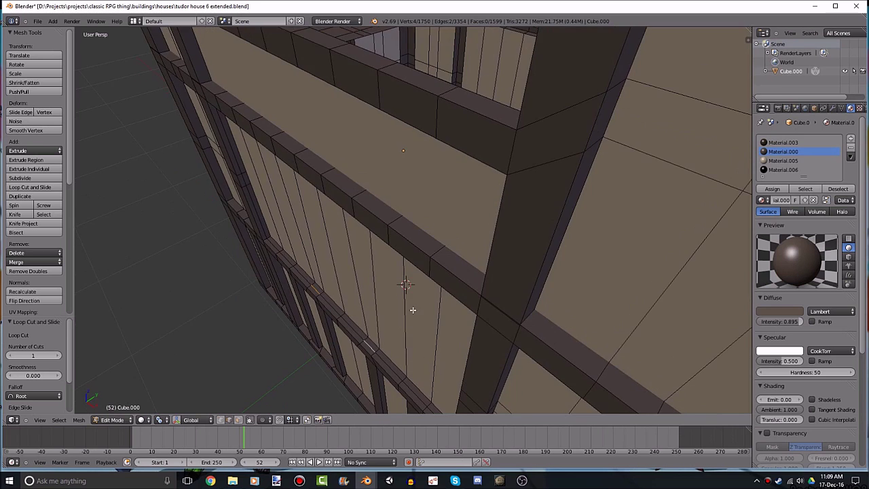
scroll(410, 318, up, 2)
key(g)
key(x)
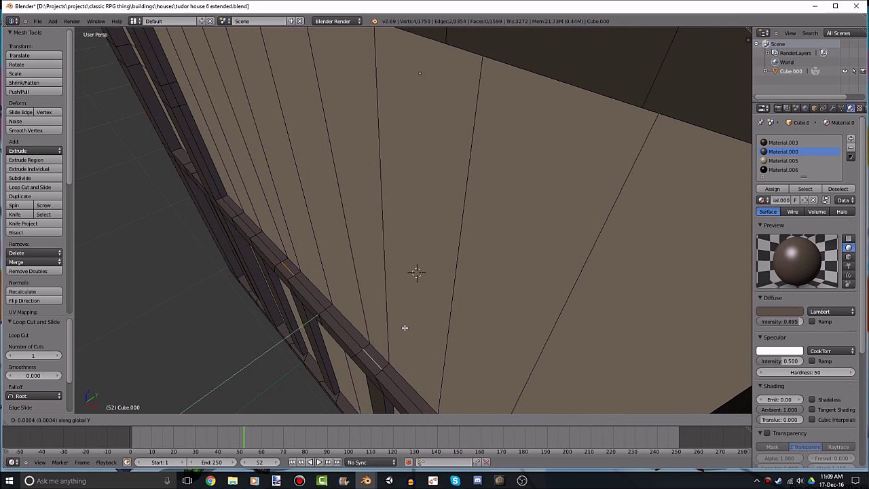
click(409, 331)
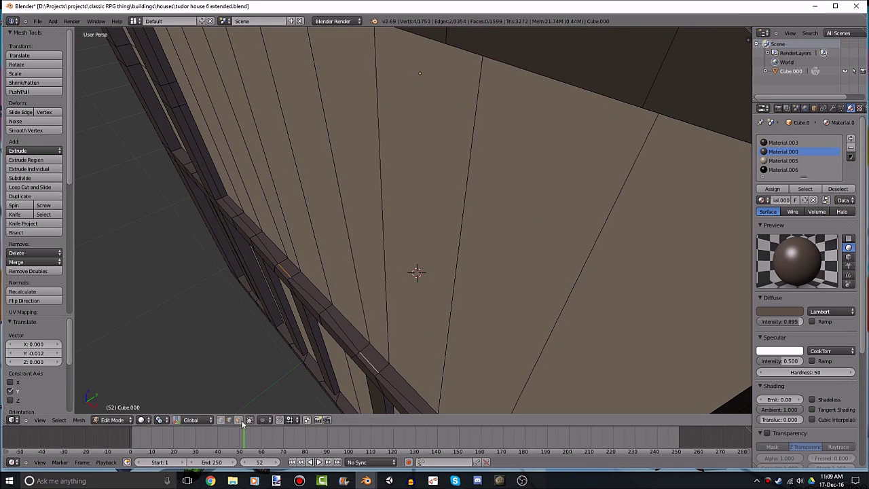
right_click(375, 354)
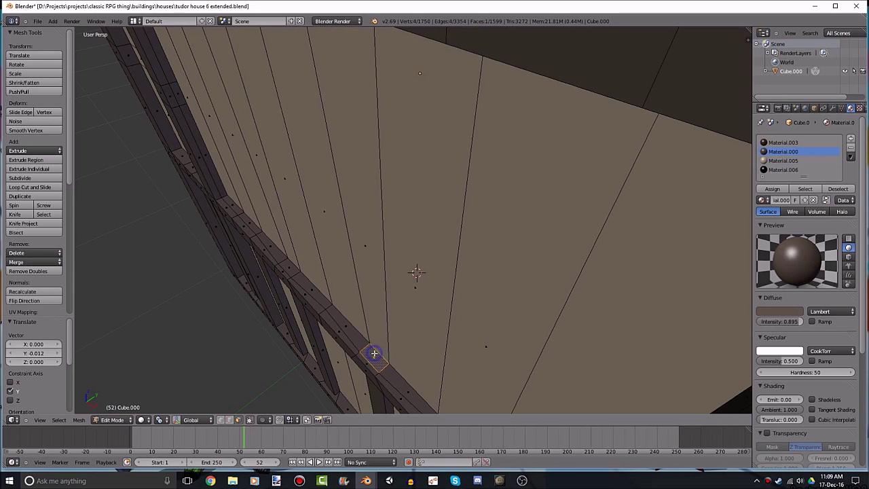
shift+right_click(291, 266)
scroll(292, 266, down, 6)
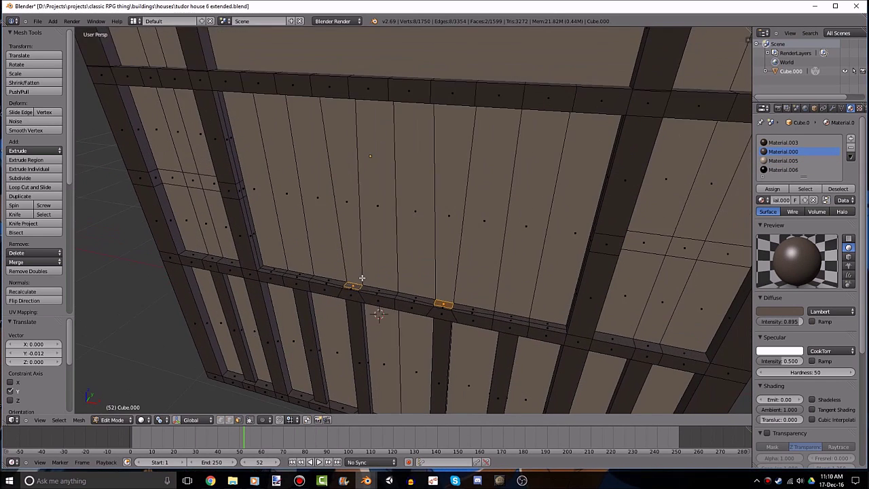
mouse_move(434, 156)
middle_down()
mouse_move(455, 203)
mouse_move(444, 101)
middle_up()
scroll(444, 102, up, 3)
key(e)
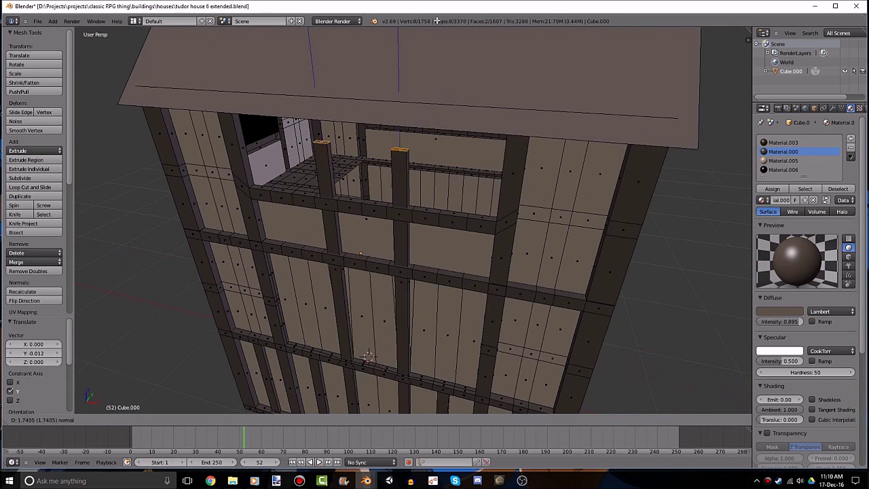
click(367, 358)
mouse_move(493, 149)
middle_down()
mouse_move(504, 178)
mouse_move(544, 74)
mouse_move(522, 284)
mouse_move(502, 239)
mouse_move(479, 264)
mouse_move(516, 319)
mouse_move(559, 290)
mouse_move(473, 300)
mouse_move(526, 279)
mouse_move(524, 324)
middle_up()
scroll(502, 238, up, 3)
key(g)
key(z)
click(499, 301)
key(a)
scroll(496, 301, down, 4)
Select the small middle-beam faces and narrow them along X to about 0.553.
scroll(527, 321, up, 3)
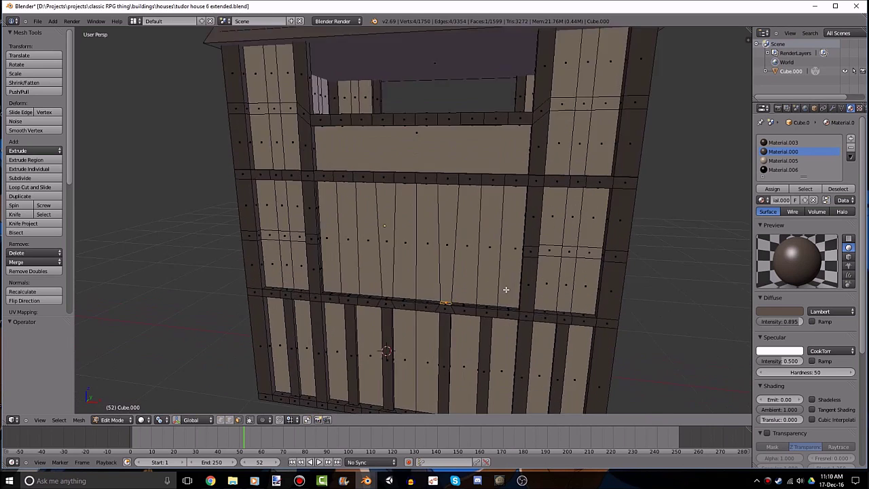
middle_drag(504, 292, 438, 371)
right_click(438, 371)
scroll(438, 371, down, 4)
scroll(502, 321, up, 2)
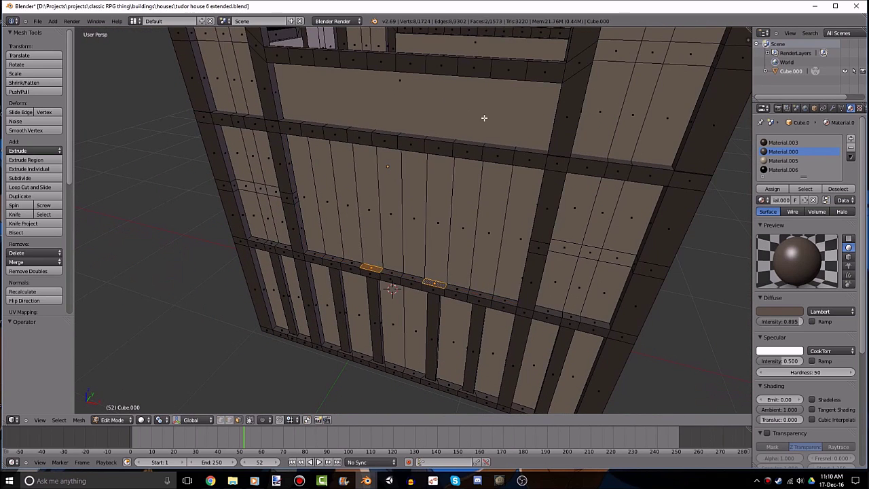
mouse_move(484, 118)
middle_down()
mouse_move(417, 107)
mouse_move(466, 207)
mouse_move(466, 179)
mouse_move(477, 193)
mouse_move(455, 210)
mouse_move(409, 298)
middle_up()
key(z)
key(z)
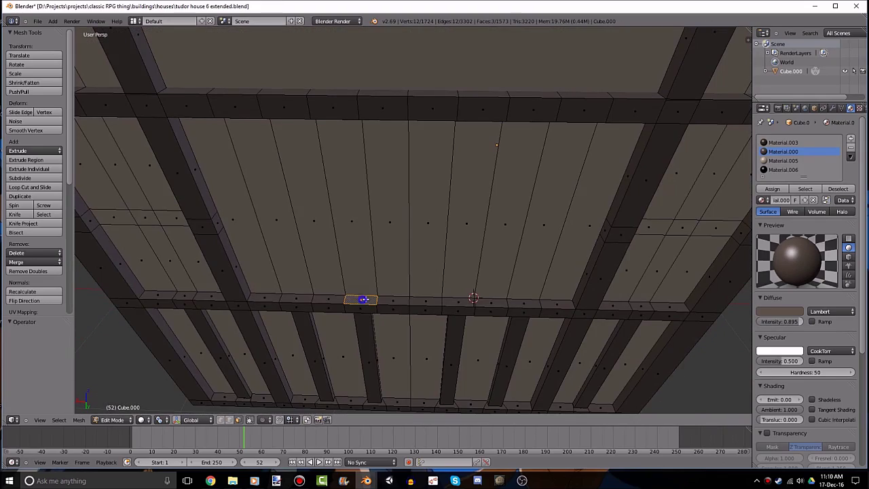
key(z)
key(z)
key(s)
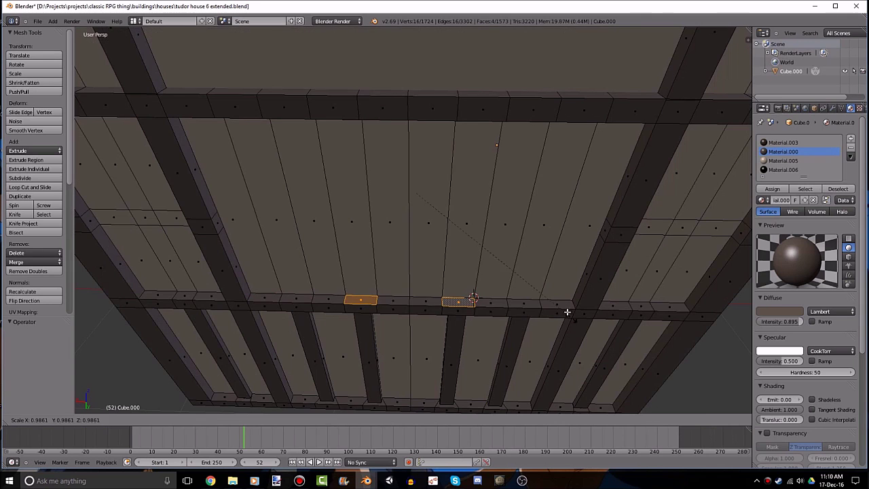
key(x)
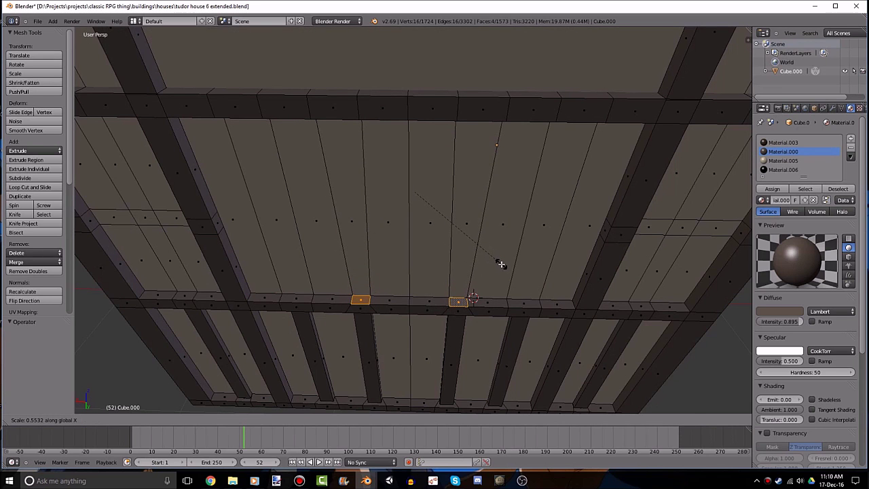
click(501, 264)
mouse_move(508, 223)
middle_down()
mouse_move(515, 180)
mouse_move(518, 262)
middle_up()
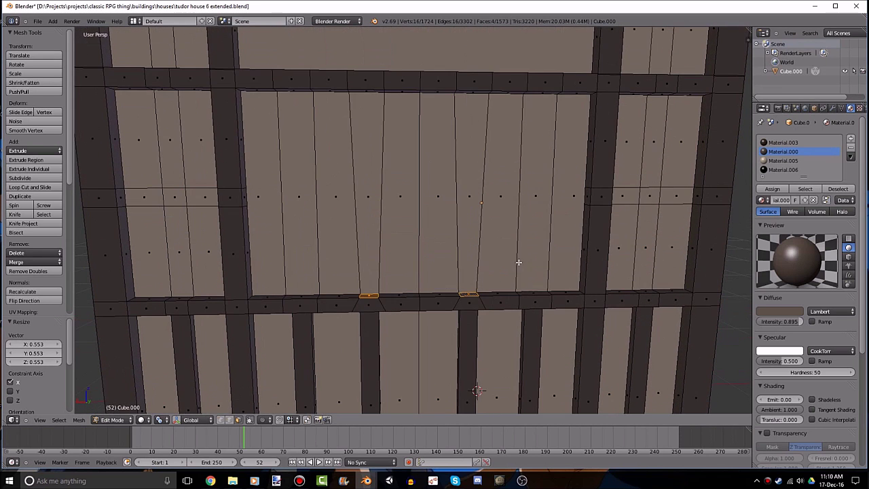
Try extruding the narrowed faces into tall beams, then undo it.
key(e)
click(521, 99)
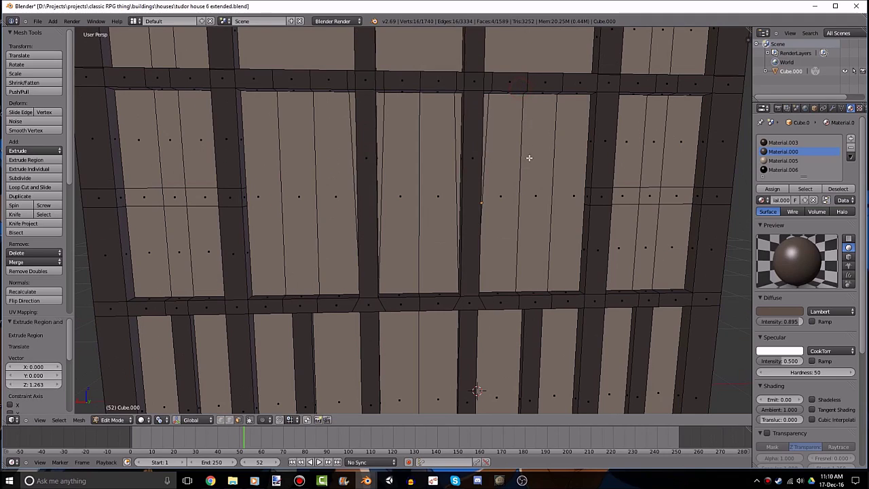
key(ctrl+z)
mouse_move(535, 225)
middle_down()
mouse_move(520, 333)
mouse_move(508, 314)
mouse_move(511, 334)
mouse_move(602, 281)
mouse_move(617, 305)
mouse_move(543, 310)
middle_up()
scroll(331, 266, up, 1)
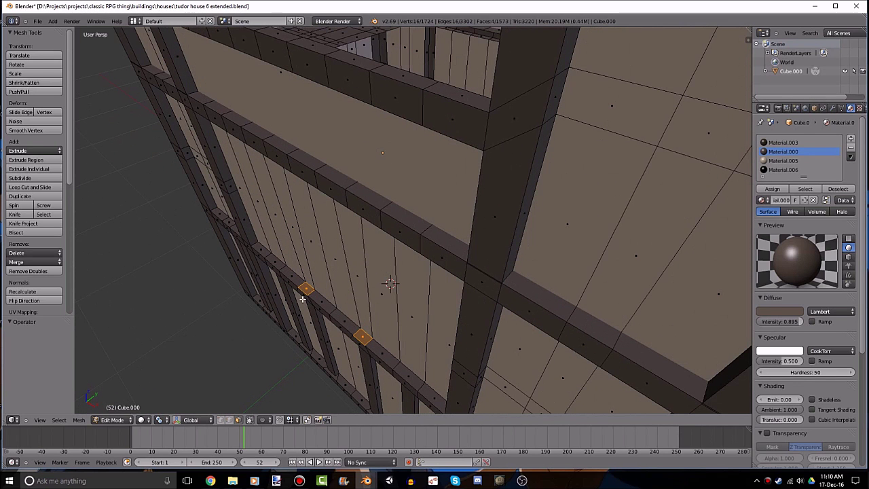
Add two centred loop cuts across the middle beam.
key(ctrl+r)
click(313, 292)
right_click(312, 292)
mouse_move(312, 292)
middle_down()
mouse_move(545, 306)
mouse_move(490, 357)
mouse_move(525, 334)
middle_up()
key(ctrl+r)
click(519, 334)
right_click(518, 334)
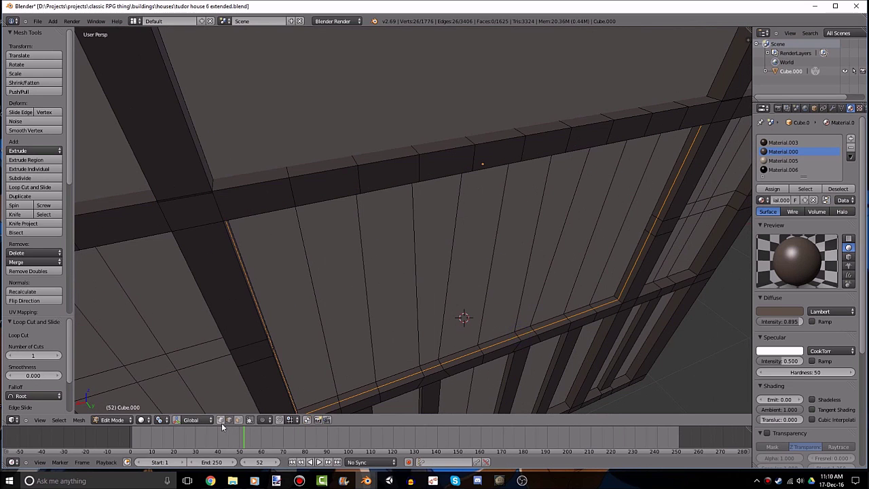
Select the edges of the new loops along the beam.
right_click(426, 371)
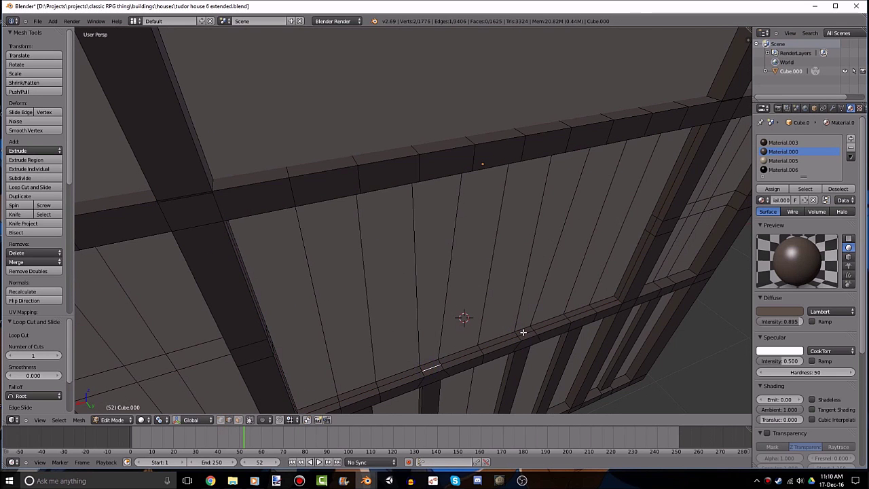
mouse_move(523, 332)
middle_down()
mouse_move(448, 312)
mouse_move(431, 334)
mouse_move(357, 332)
middle_up()
shift+right_click(362, 340)
mouse_move(276, 290)
middle_down()
mouse_move(388, 292)
mouse_move(448, 331)
middle_up()
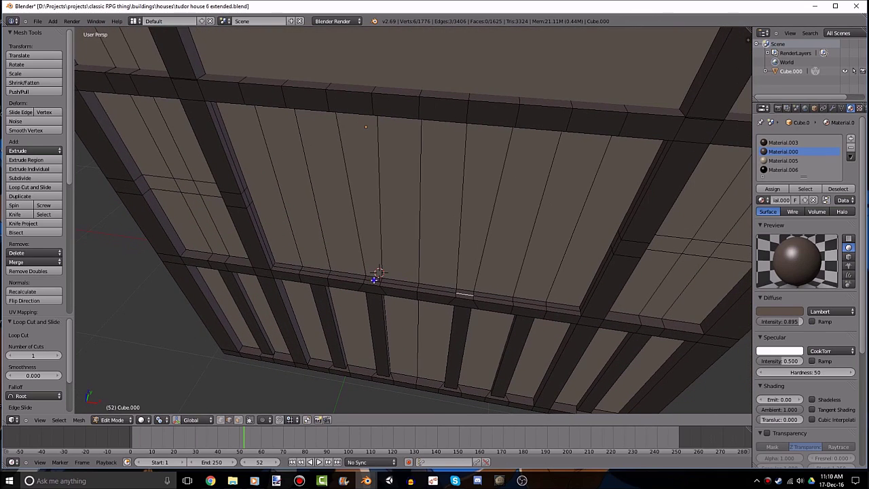
mouse_move(374, 279)
middle_down()
mouse_move(407, 272)
mouse_move(436, 246)
middle_up()
shift+right_click(408, 289)
middle_drag(407, 289, 144, 453)
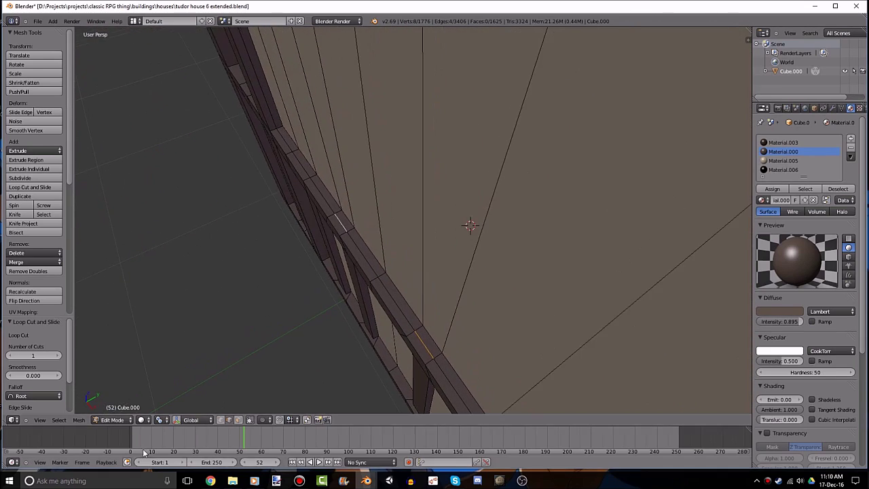
Set the pivot to 3D Cursor and scale the new edges along Y (0.996).
click(161, 420)
click(184, 404)
key(s)
key(x)
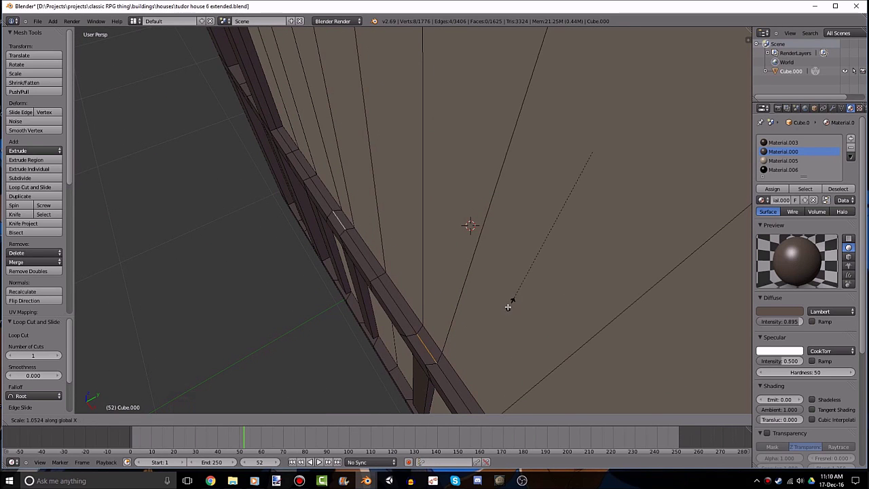
key(y)
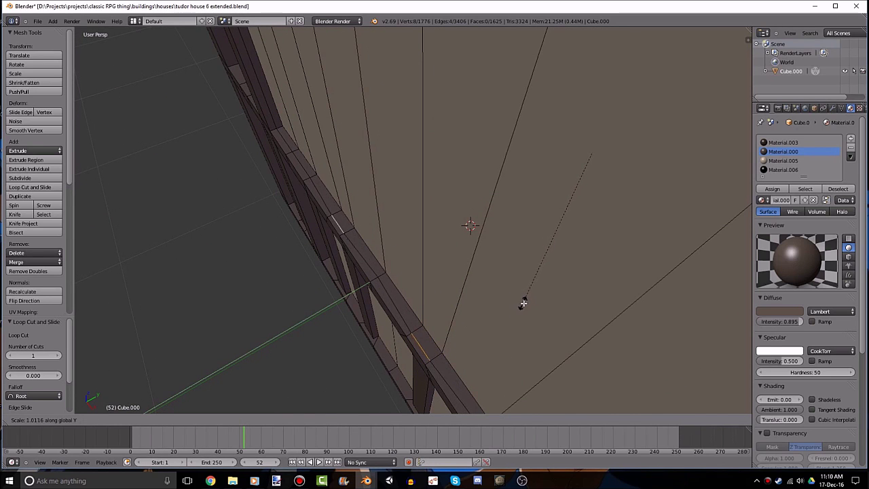
click(522, 303)
key(s)
key(y)
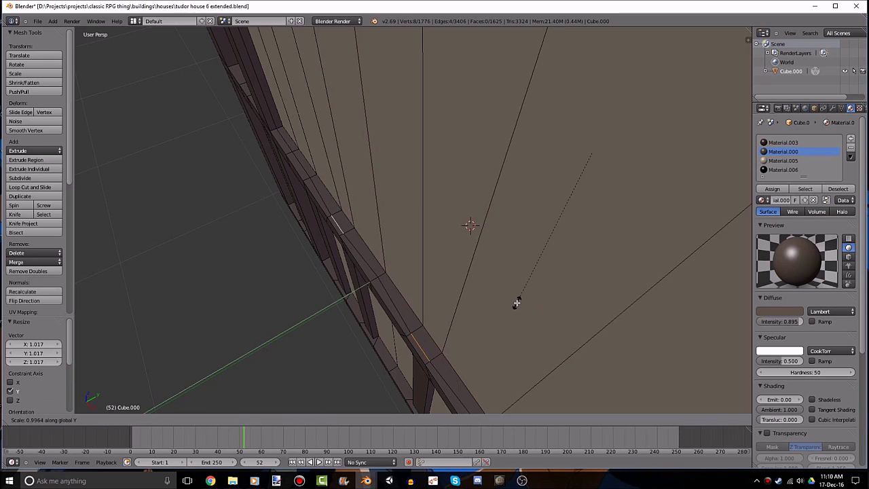
click(516, 303)
Add the beam faces to the selection and extrude them 1.961 up to the roof as posts.
scroll(516, 303, down, 5)
middle_drag(475, 285, 369, 274)
scroll(413, 295, up, 5)
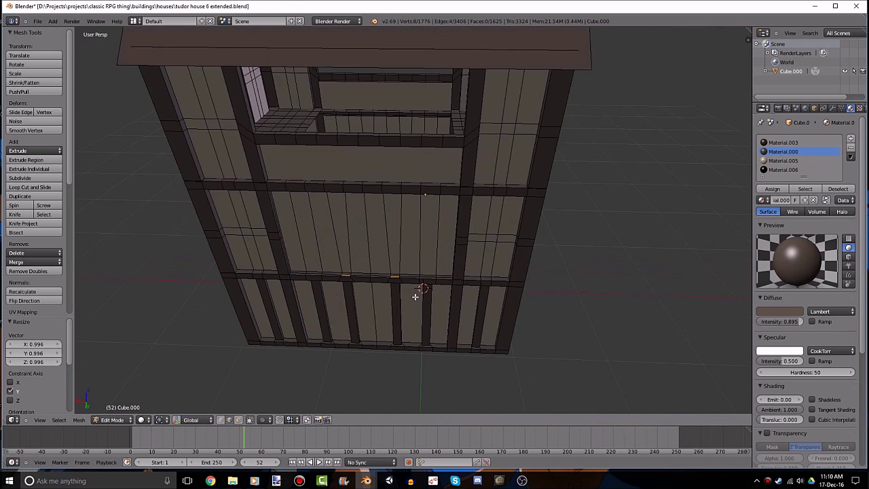
scroll(362, 347, up, 2)
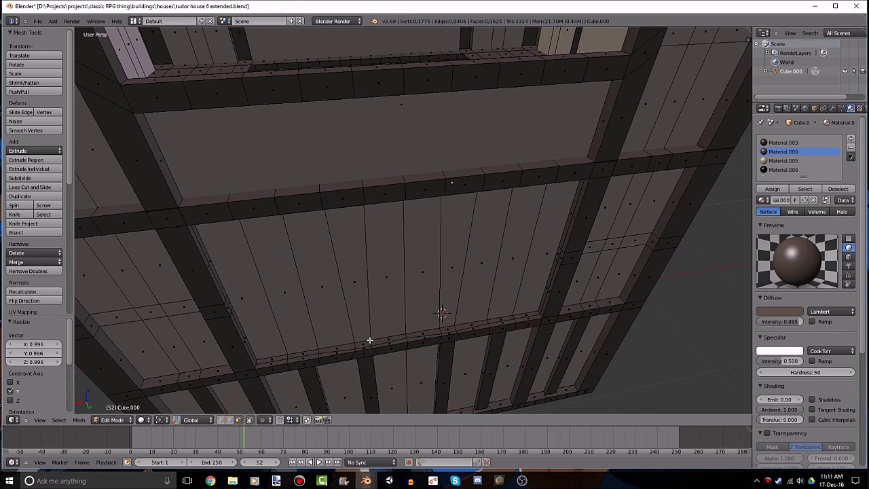
shift+right_click(446, 324)
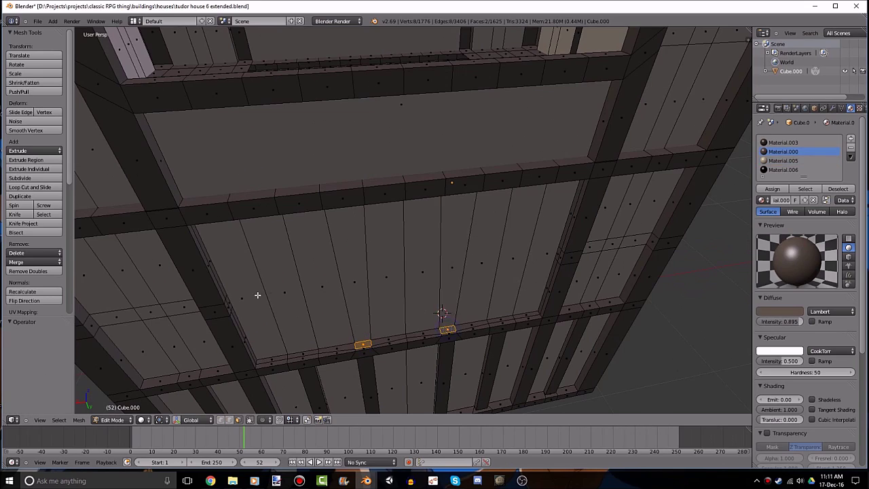
mouse_move(446, 330)
middle_down()
mouse_move(381, 314)
mouse_move(452, 210)
middle_up()
scroll(395, 234, up, 2)
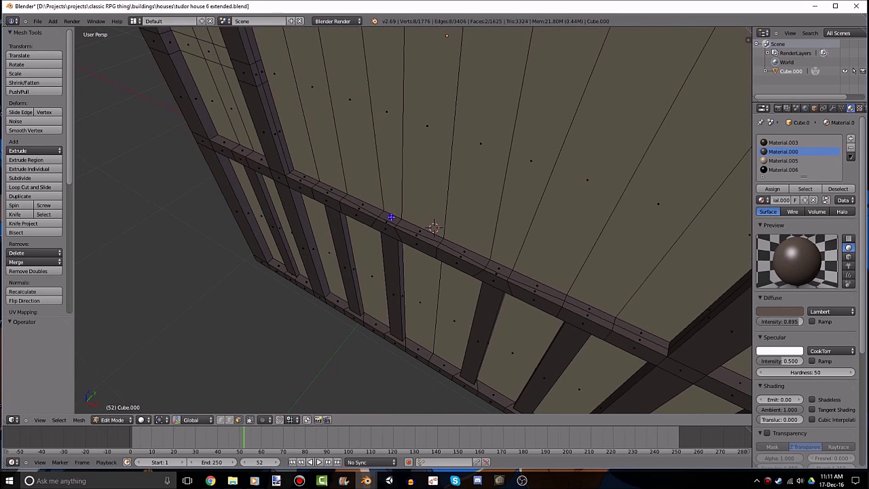
middle_drag(486, 261, 490, 102)
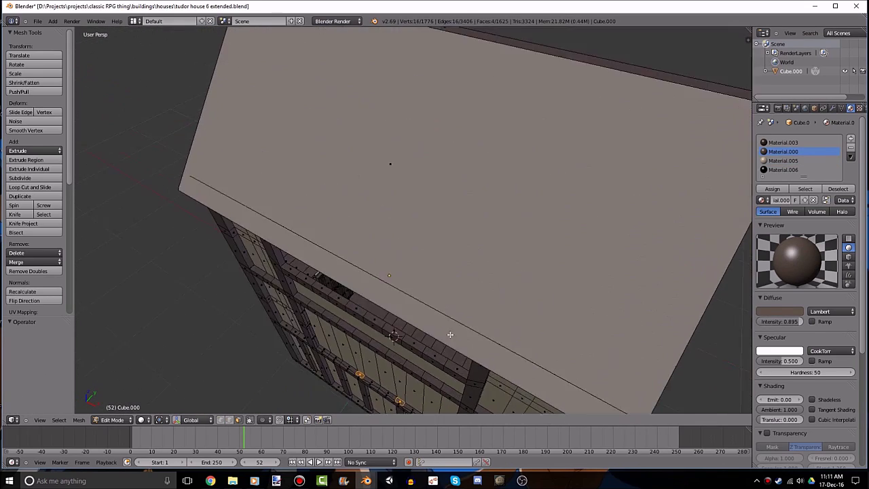
scroll(490, 102, down, 5)
key(e)
click(492, 97)
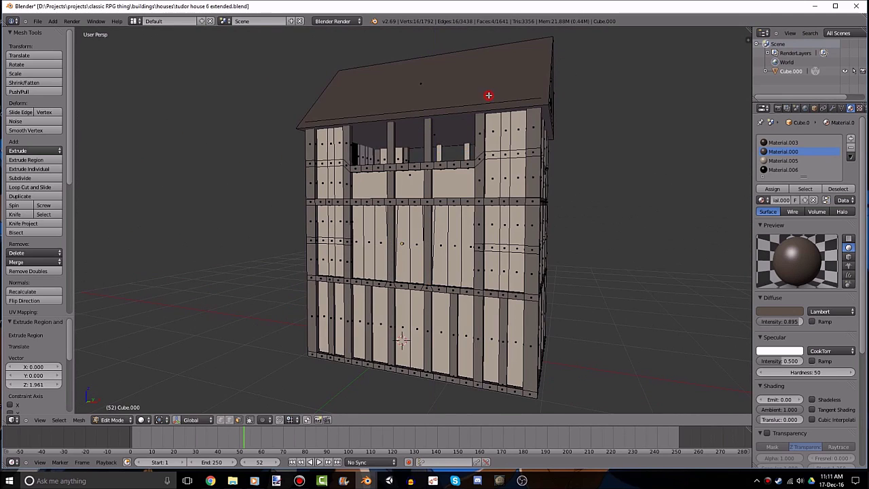
scroll(491, 95, up, 3)
key(z)
scroll(486, 221, up, 1)
Lower the new posts slightly along Z so they meet the roof.
key(z)
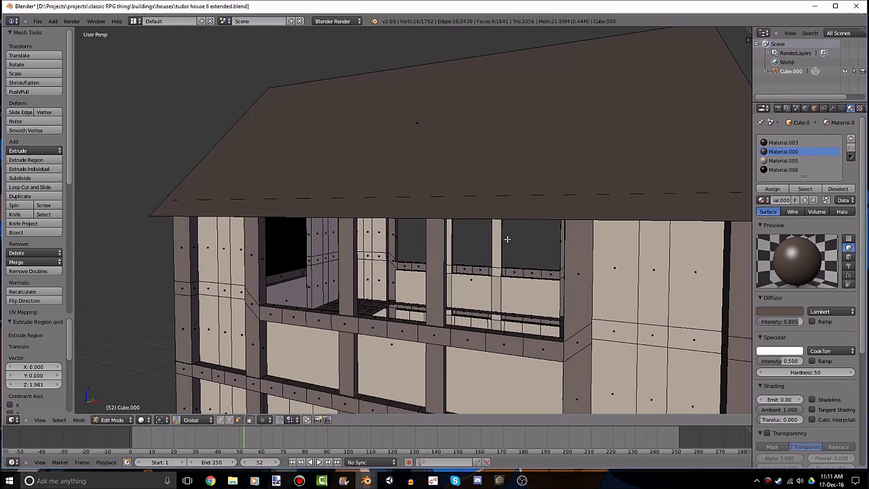
key(g)
key(z)
click(510, 243)
key(z)
mouse_move(491, 252)
middle_down()
mouse_move(434, 248)
mouse_move(473, 232)
mouse_move(448, 237)
mouse_move(394, 332)
middle_up()
key(g)
click(472, 233)
key(z)
scroll(430, 243, down, 5)
Re-enter Edit Mode on the house mesh in edge select mode.
key(Tab)
key(a)
scroll(427, 240, up, 3)
key(Tab)
click(230, 420)
middle_drag(251, 394, 292, 258)
mouse_move(428, 339)
middle_down()
mouse_move(516, 324)
mouse_move(574, 255)
mouse_move(545, 278)
middle_up()
Fill the upper window openings with faces from their selected edges.
alt+click(546, 275)
key(f)
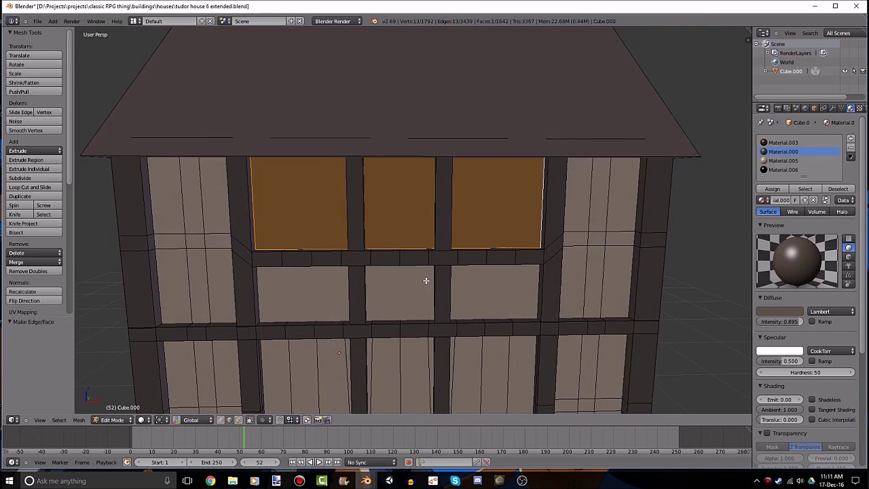
key(a)
mouse_move(432, 288)
middle_down()
mouse_move(184, 221)
mouse_move(485, 241)
mouse_move(496, 260)
middle_up()
scroll(340, 265, up, 5)
right_click(496, 260)
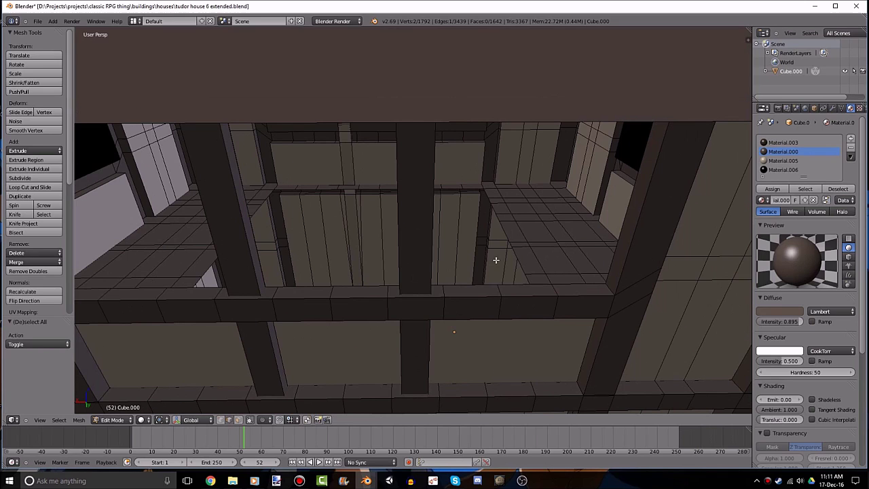
alt+right_click(607, 258)
key(f)
mouse_move(607, 258)
middle_down()
mouse_move(590, 238)
mouse_move(516, 248)
mouse_move(314, 305)
middle_up()
key(a)
Undo the window fills, reopening the upper-floor holes.
key(ctrl+z)
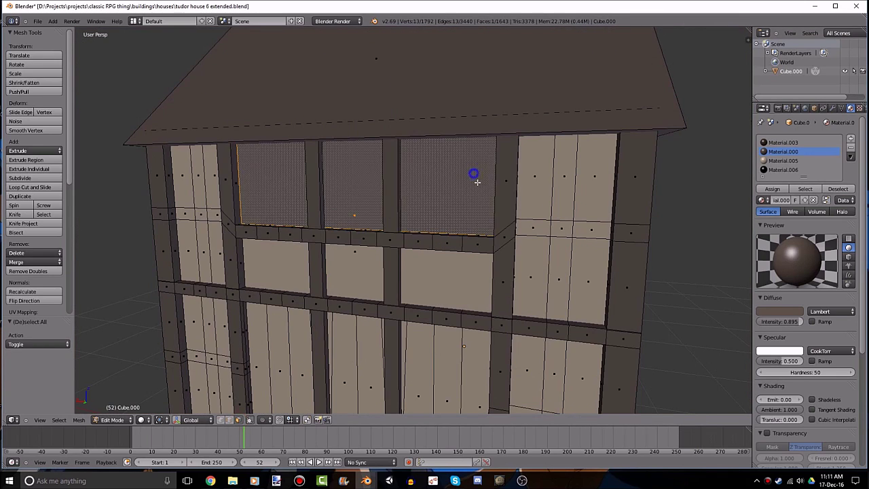
mouse_move(473, 174)
middle_down()
mouse_move(229, 238)
mouse_move(309, 207)
mouse_move(370, 255)
middle_up()
key(ctrl+z)
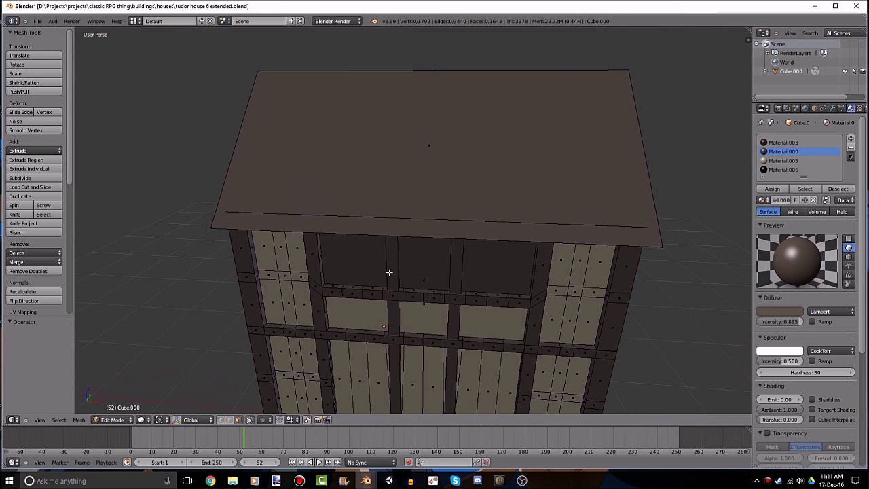
key(ctrl+z)
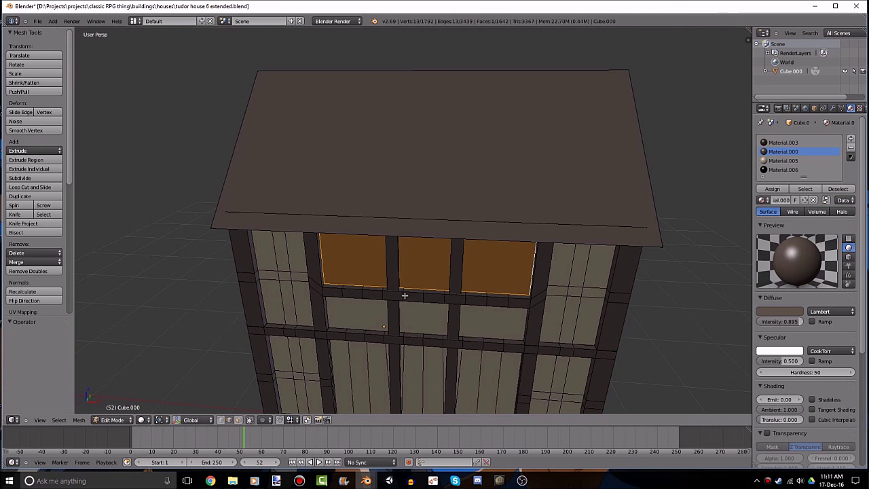
key(ctrl+z)
middle_drag(401, 295, 334, 307)
scroll(269, 348, up, 5)
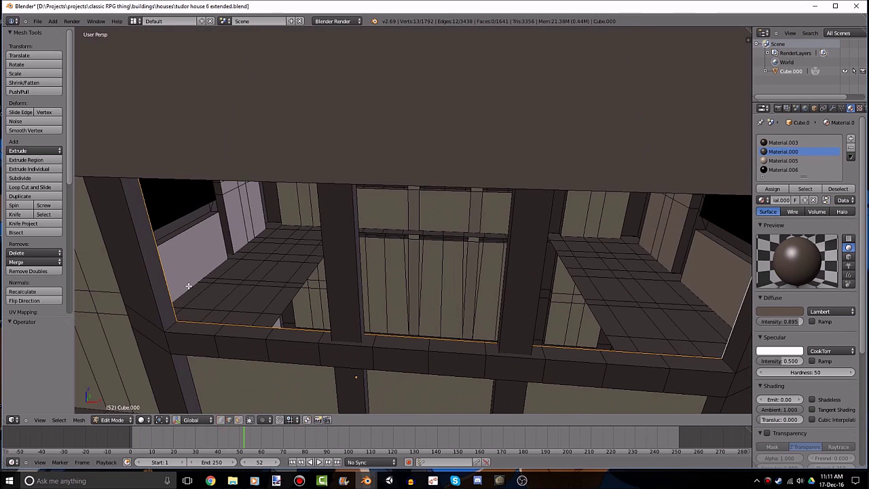
Select one window opening's edge loop and fill it with a face.
right_click(169, 288)
middle_drag(169, 287, 394, 294)
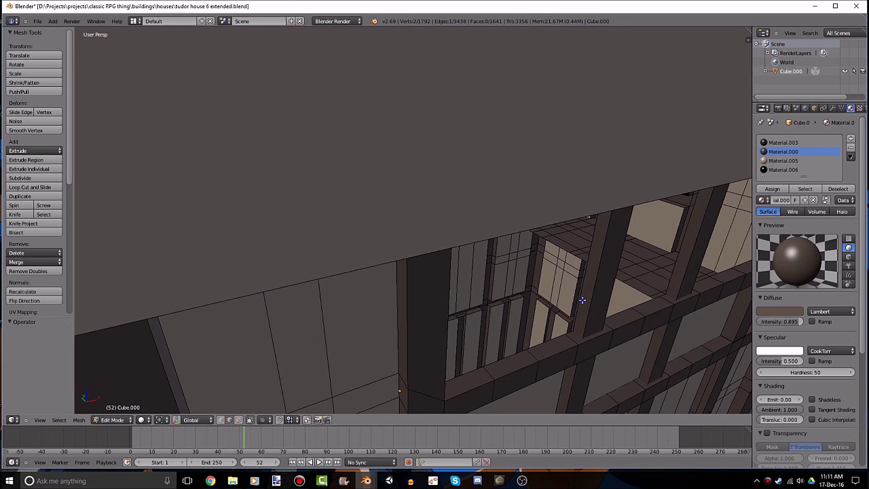
scroll(582, 304, down, 5)
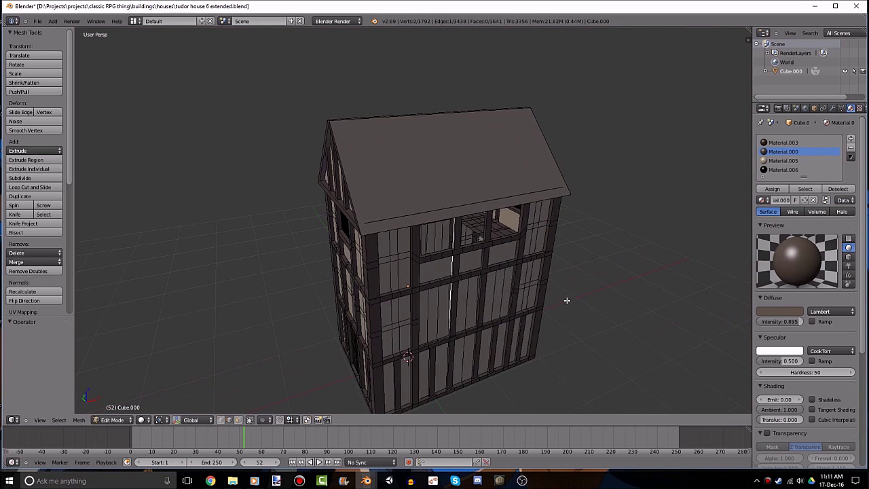
mouse_move(567, 301)
middle_down()
mouse_move(520, 304)
mouse_move(485, 273)
middle_up()
scroll(485, 274, up, 1)
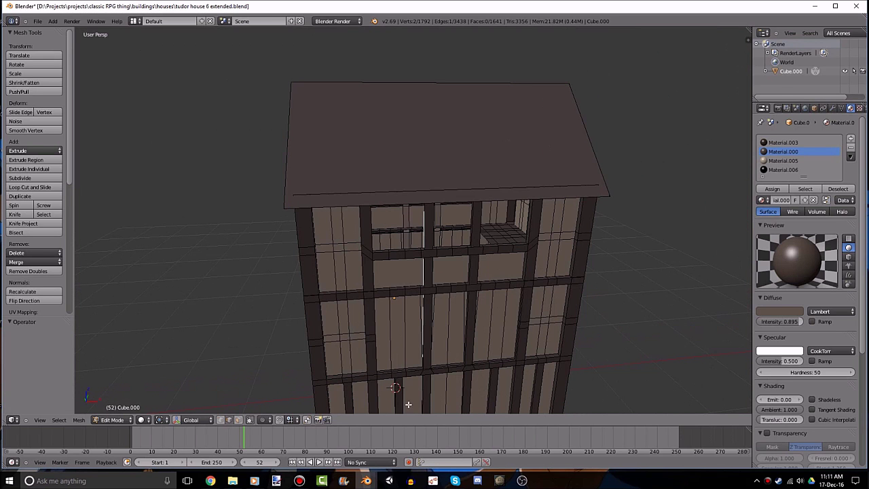
scroll(408, 405, up, 3)
middle_drag(408, 269, 380, 273)
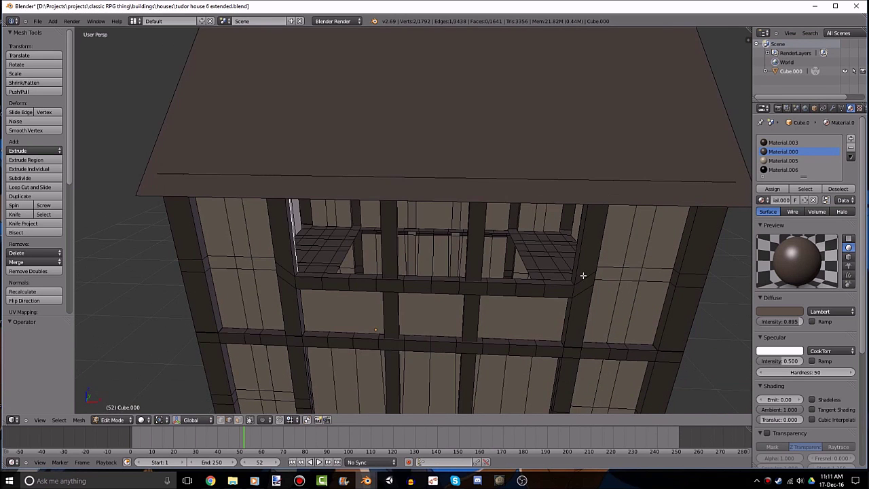
mouse_move(583, 275)
middle_down()
mouse_move(584, 247)
mouse_move(279, 166)
middle_up()
alt+click(585, 235)
key(f)
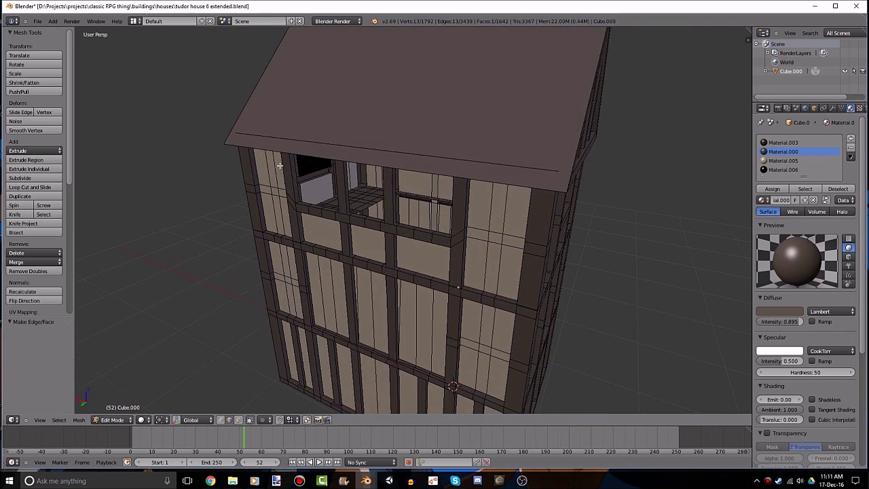
Select the edge path around the next window outline.
scroll(279, 166, up, 4)
click(219, 171)
middle_drag(220, 170, 564, 190)
ctrl+click(564, 187)
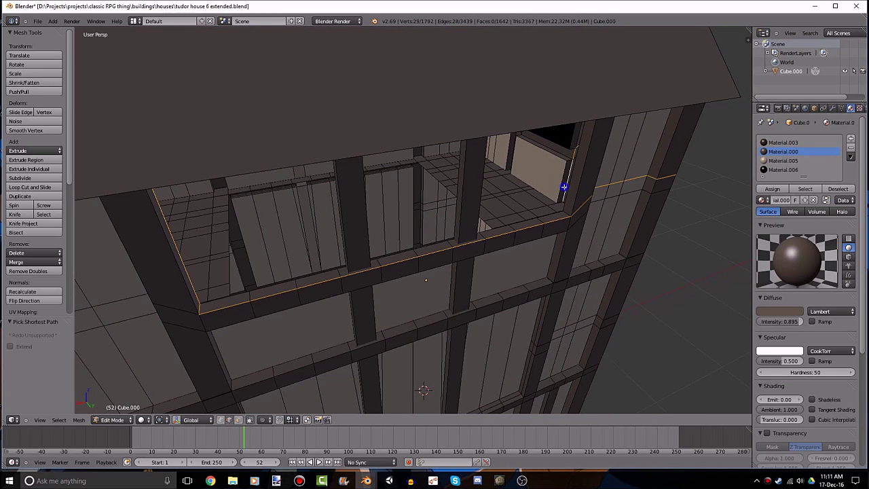
alt+click(567, 197)
Fill the last window outline and assign black Material.006 to the window faces.
key(f)
click(781, 169)
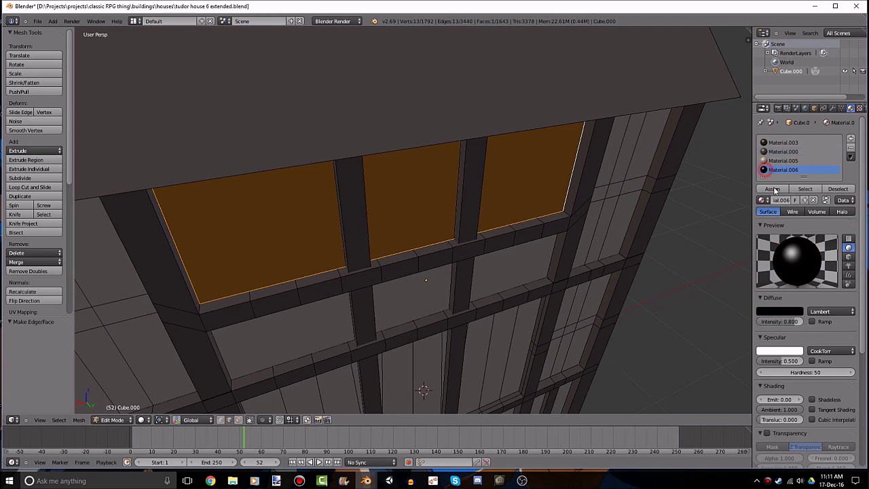
click(773, 189)
key(a)
scroll(448, 213, down, 4)
mouse_move(448, 213)
middle_down()
mouse_move(600, 194)
mouse_move(314, 205)
middle_up()
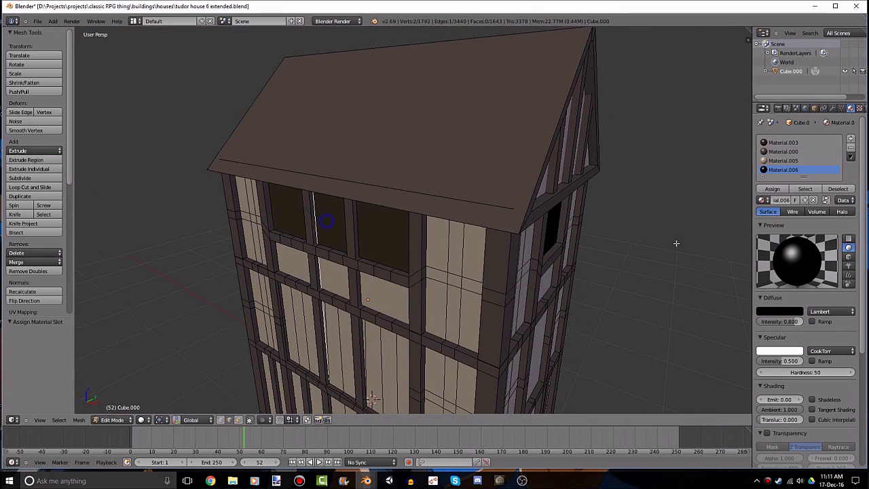
key(Tab)
key(Tab)
right_click(357, 246)
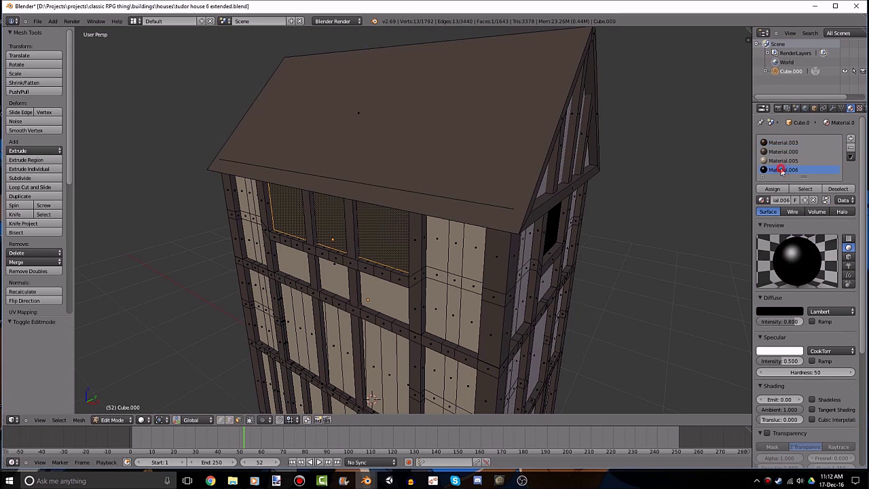
click(771, 190)
key(a)
Switch to front view, cancel an attempted loop cut and clear the selection.
key(KP_1)
scroll(452, 261, up, 3)
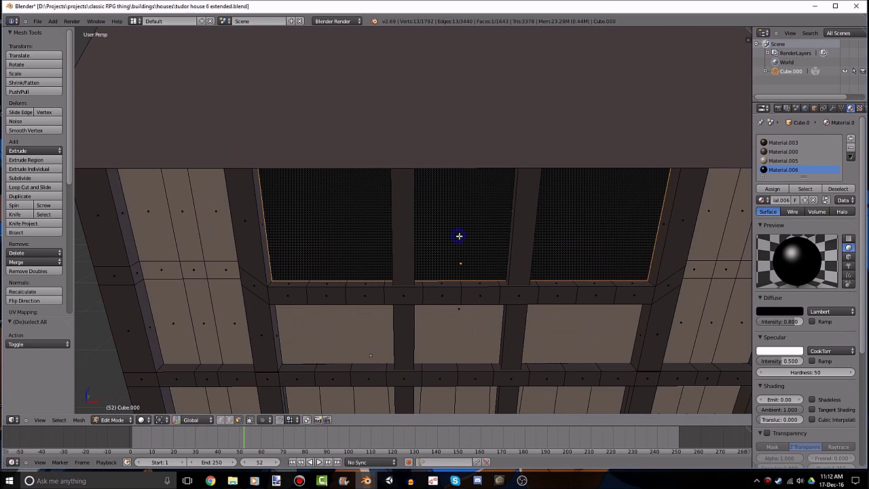
scroll(453, 261, up, 2)
key(ctrl+r)
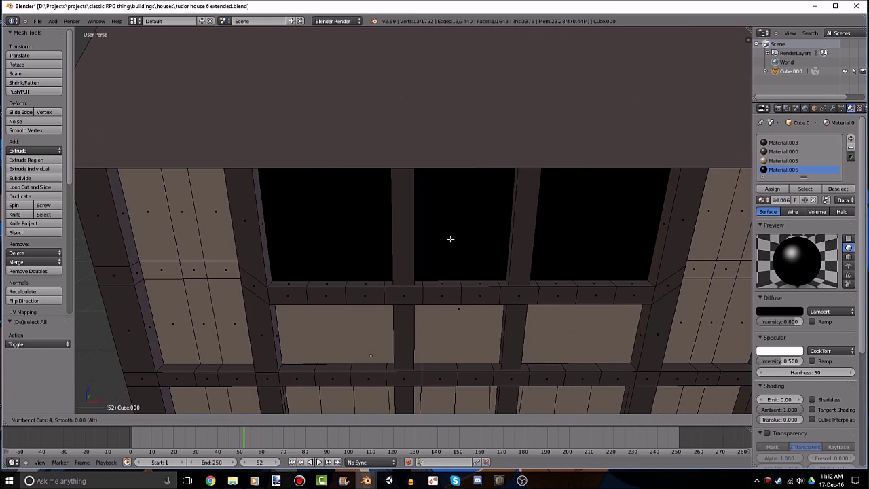
double_click(447, 232)
key(a)
scroll(444, 240, down, 5)
key(a)
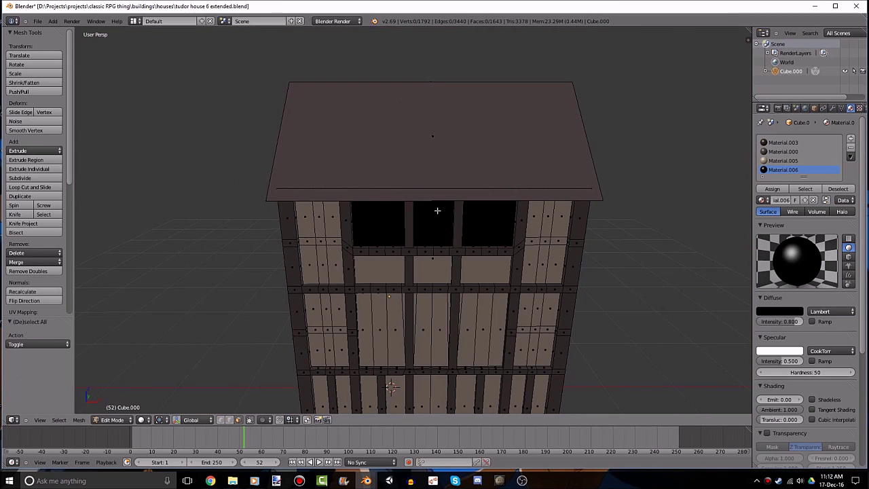
scroll(441, 248, down, 3)
Orbit around the house to inspect the black window panes from front and below.
middle_drag(449, 261, 541, 233)
key(Tab)
scroll(508, 252, down, 3)
mouse_move(466, 233)
middle_down()
mouse_move(500, 217)
mouse_move(514, 254)
middle_up()
scroll(543, 245, up, 5)
key(Tab)
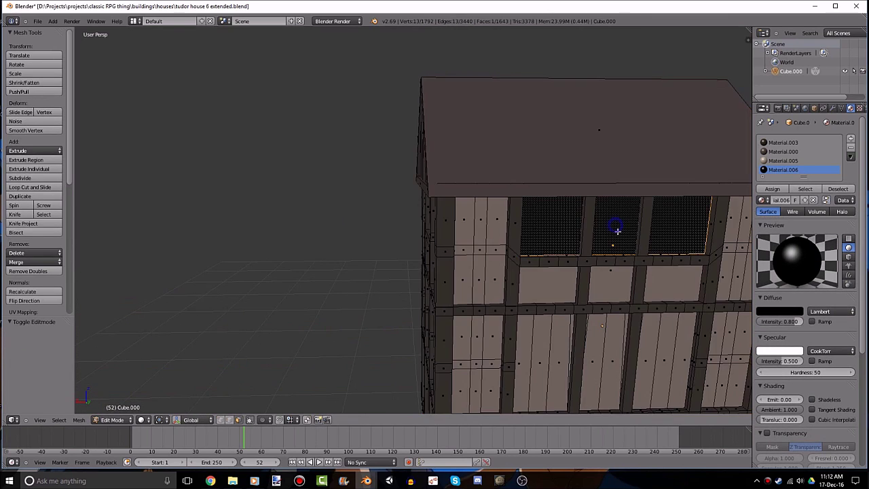
mouse_move(617, 229)
middle_down()
mouse_move(491, 224)
mouse_move(487, 175)
middle_up()
scroll(480, 236, down, 3)
mouse_move(480, 236)
middle_down()
mouse_move(430, 208)
mouse_move(436, 232)
middle_up()
scroll(421, 236, up, 2)
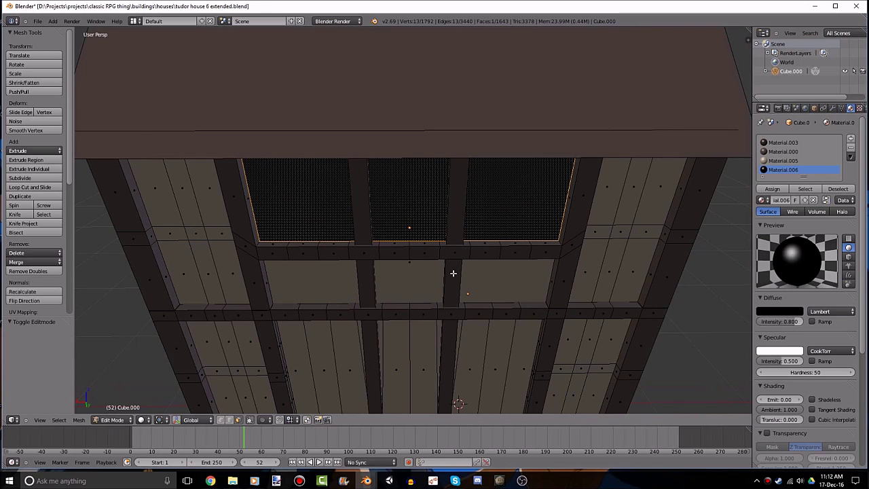
mouse_move(425, 246)
middle_down()
mouse_move(421, 283)
mouse_move(408, 204)
mouse_move(415, 197)
mouse_move(413, 218)
mouse_move(408, 205)
mouse_move(400, 225)
mouse_move(406, 276)
mouse_move(479, 251)
mouse_move(564, 263)
mouse_move(429, 208)
middle_up()
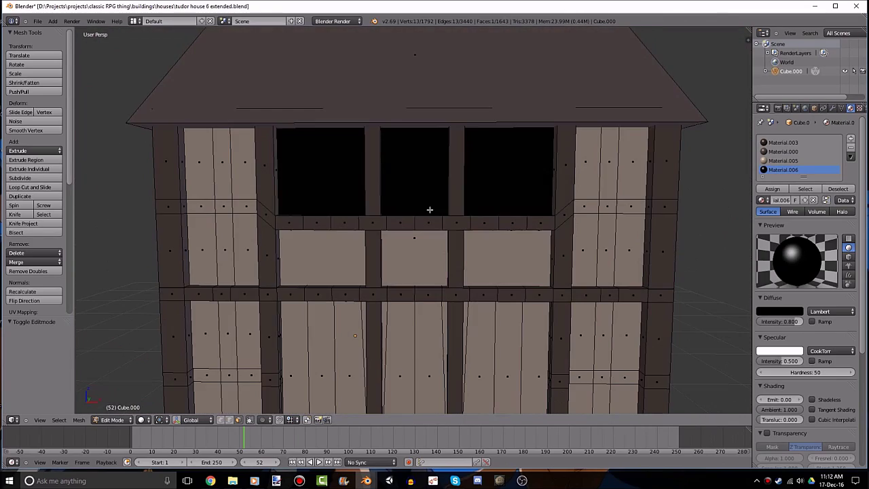
Delete the black window faces with X > Faces.
key(x)
click(396, 194)
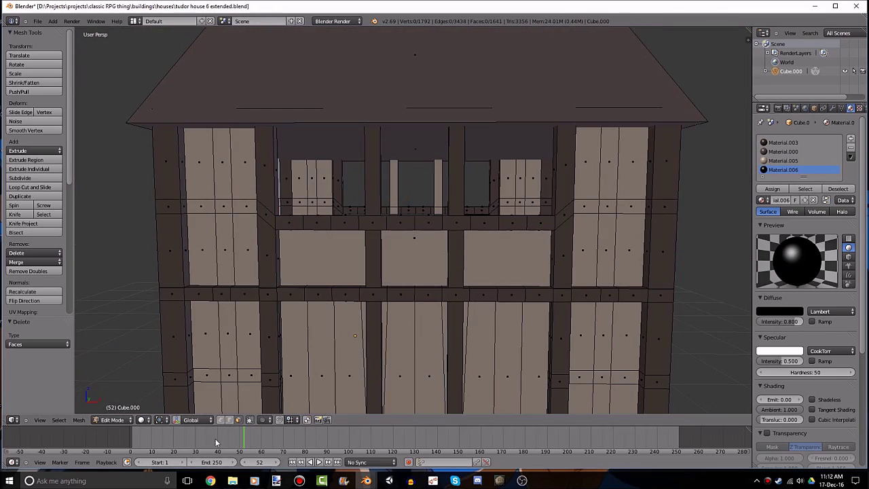
mouse_move(380, 243)
middle_down()
mouse_move(384, 332)
mouse_move(394, 349)
mouse_move(395, 336)
mouse_move(428, 336)
mouse_move(421, 310)
middle_up()
key(z)
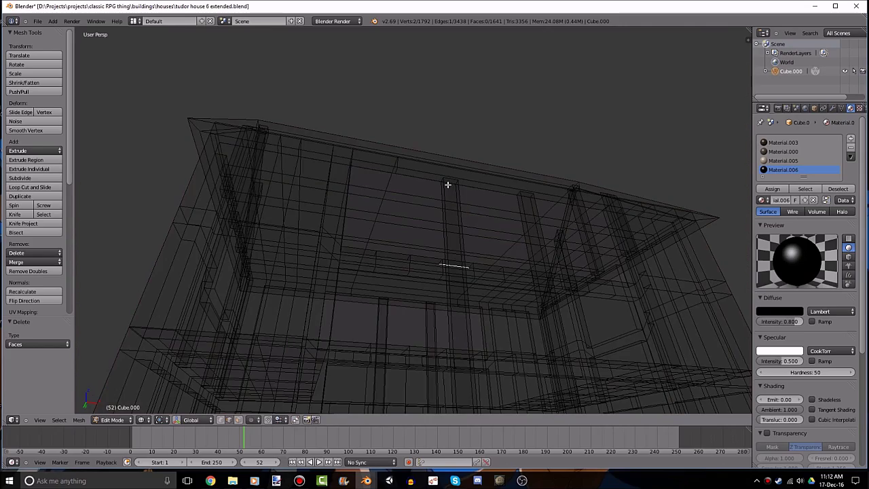
Check the wall edges in wireframe, then return to solid shading in orthographic view.
ctrl+right_click(444, 184)
mouse_move(444, 184)
middle_down()
mouse_move(444, 204)
mouse_move(408, 238)
mouse_move(384, 225)
middle_up()
right_click(422, 214)
shift+right_click(385, 206)
scroll(385, 206, down, 2)
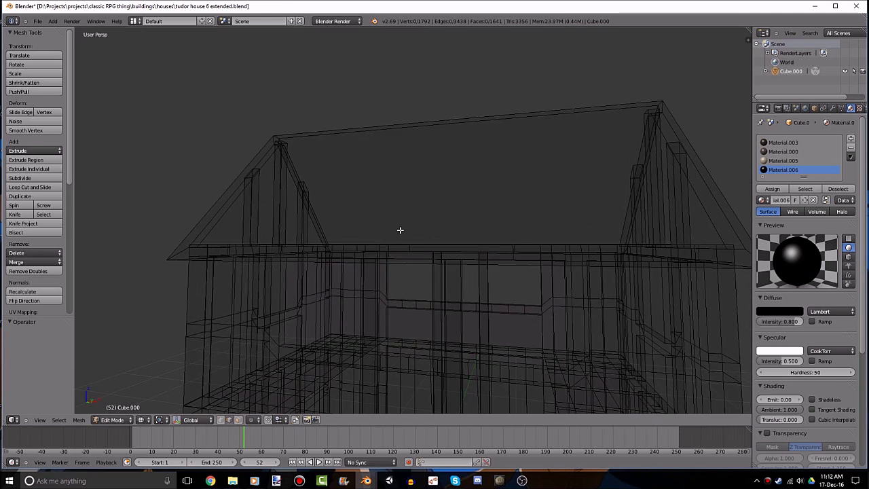
key(z)
scroll(400, 229, down, 3)
scroll(409, 229, down, 2)
key(KP_5)
In front view and Edit Mode, clear the selection and pick the roof's front face.
key(KP_1)
key(Tab)
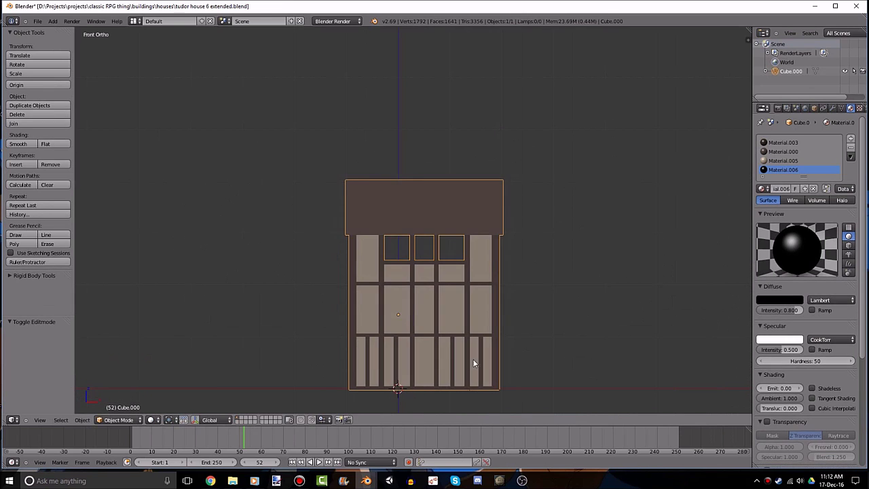
key(Tab)
scroll(592, 189, up, 4)
key(a)
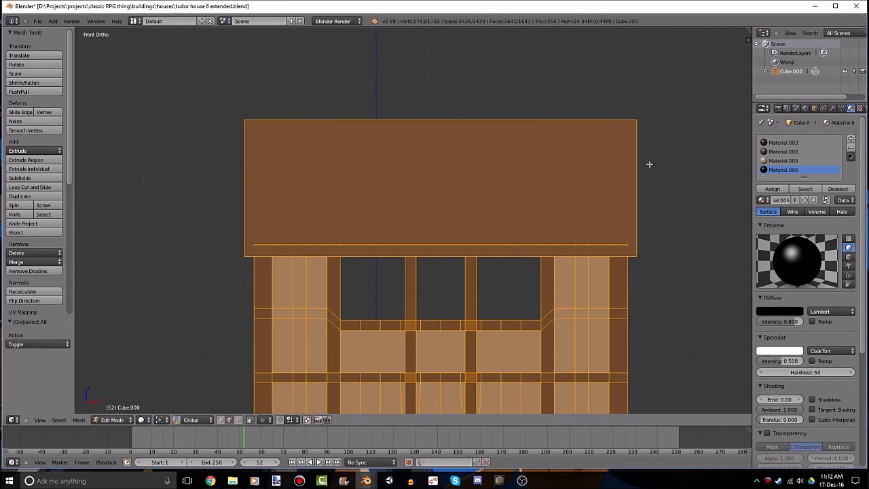
key(a)
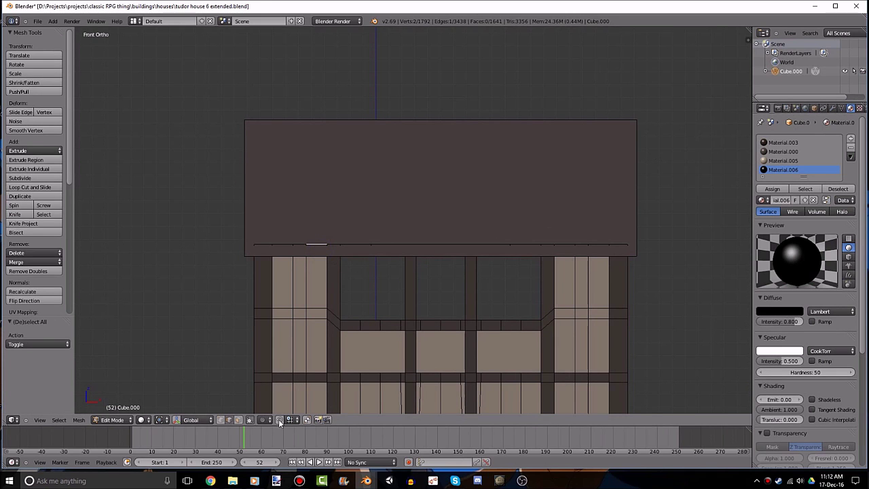
right_click(364, 244)
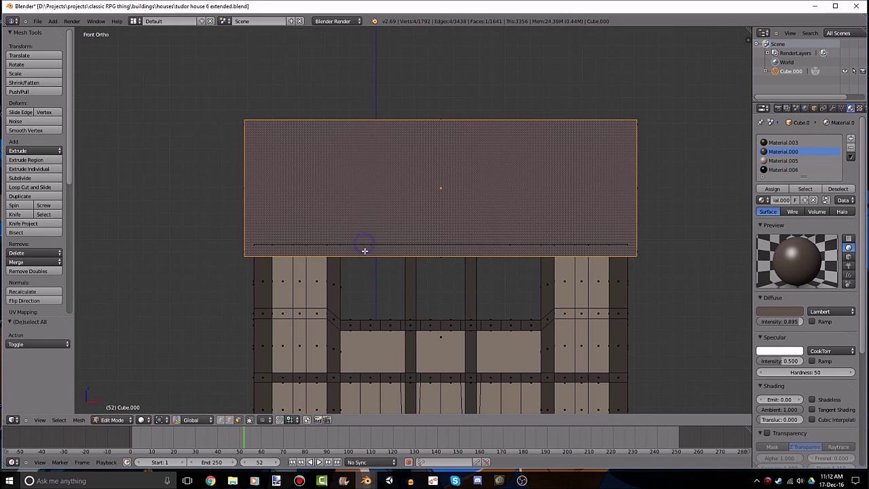
scroll(399, 231, down, 3)
mouse_move(466, 267)
middle_down()
mouse_move(442, 287)
mouse_move(462, 278)
mouse_move(483, 291)
mouse_move(475, 285)
middle_up()
key(z)
key(z)
scroll(379, 281, down, 2)
mouse_move(379, 281)
middle_down()
mouse_move(213, 277)
mouse_move(413, 192)
mouse_move(442, 206)
middle_up()
scroll(451, 101, up, 2)
Box-select the whole roof in wireframe from the side and front views.
key(KP_3)
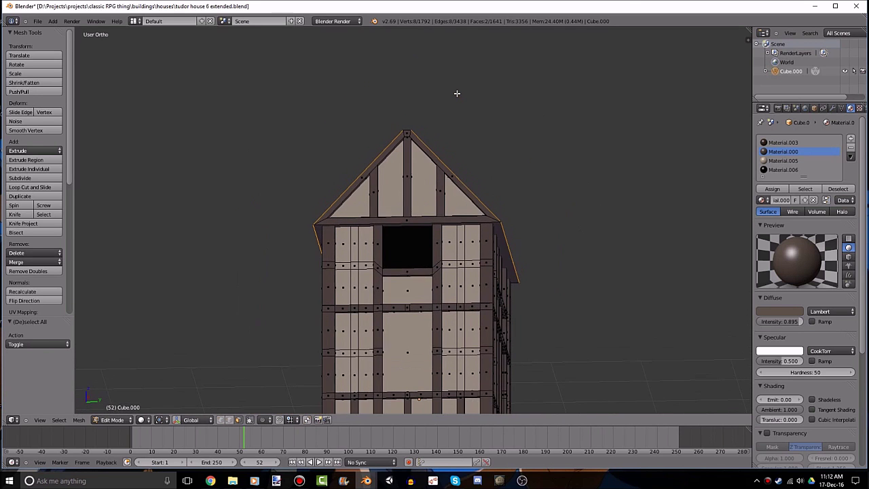
key(z)
key(b)
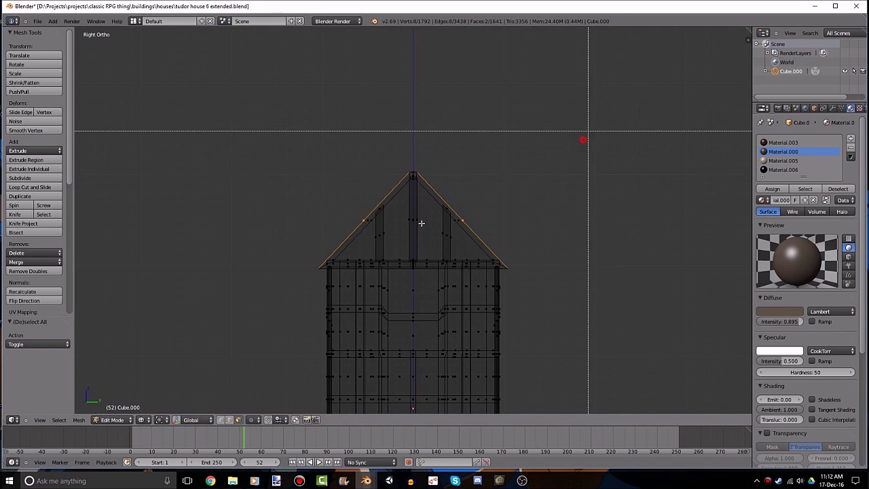
drag(582, 140, 271, 256)
key(KP_1)
key(b)
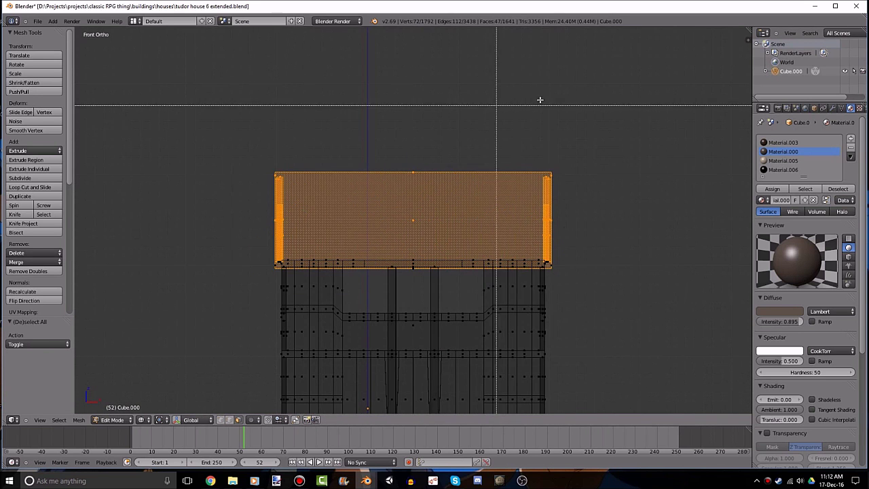
drag(578, 100, 134, 266)
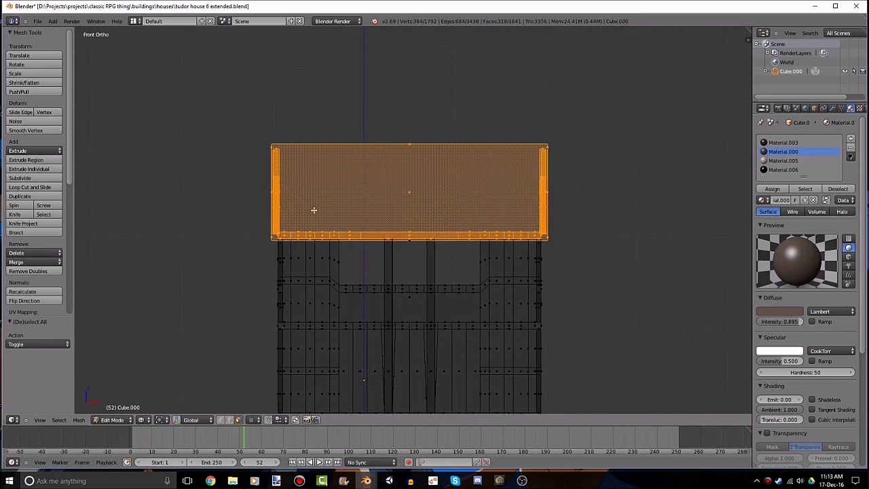
scroll(370, 231, up, 4)
key(z)
scroll(420, 280, down, 3)
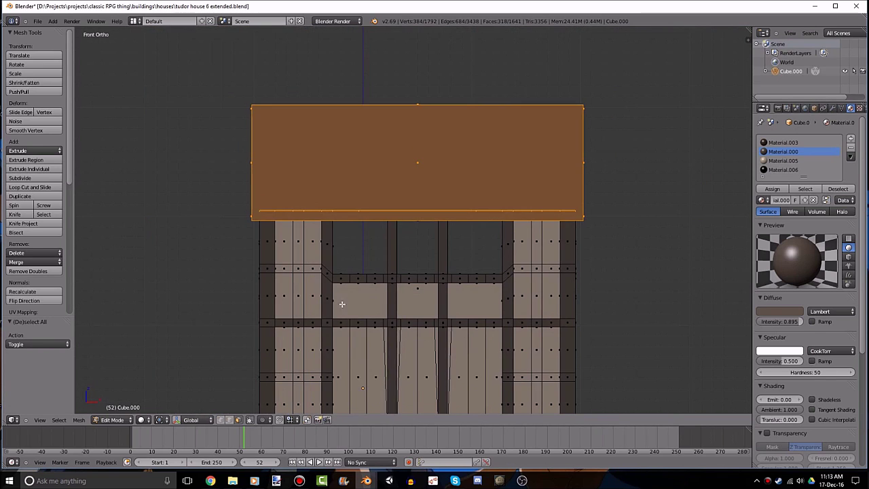
key(g)
right_click(391, 159)
Box-deselect the roof's bottom strip in wireframe so only the roof remains selected.
key(z)
scroll(440, 210, up, 3)
key(b)
drag(503, 231, 355, 259)
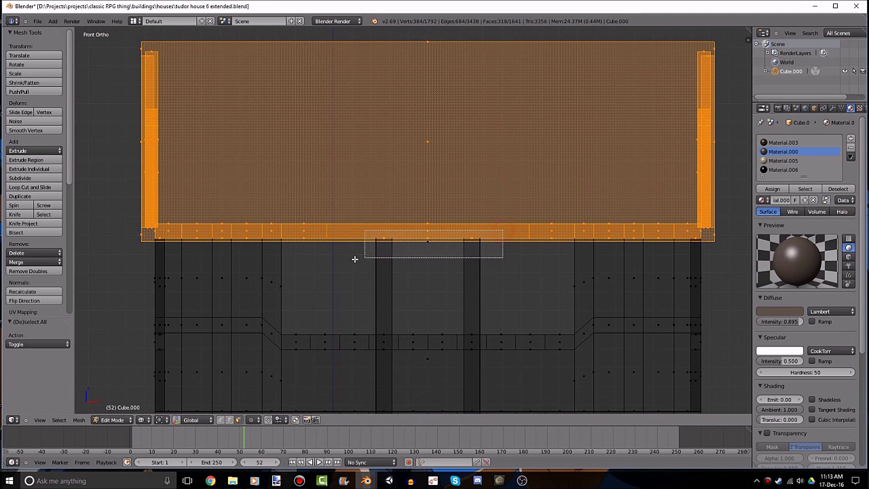
scroll(419, 249, up, 2)
key(z)
key(z)
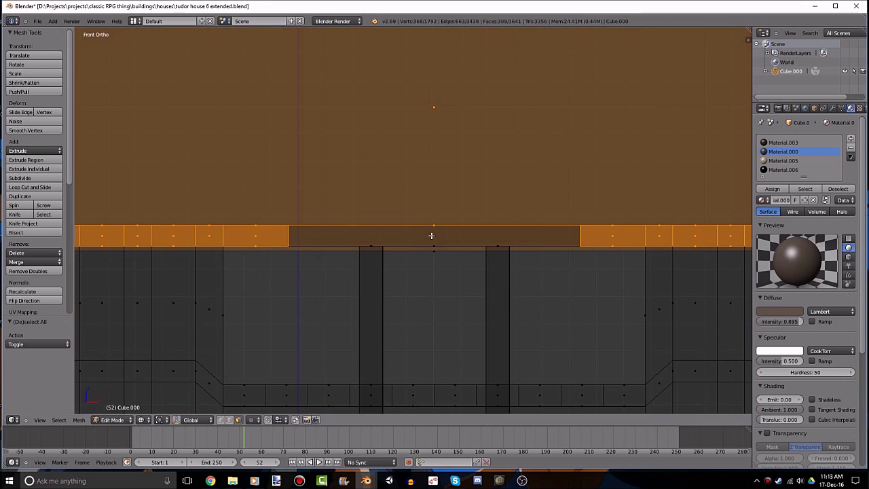
scroll(423, 239, down, 2)
key(b)
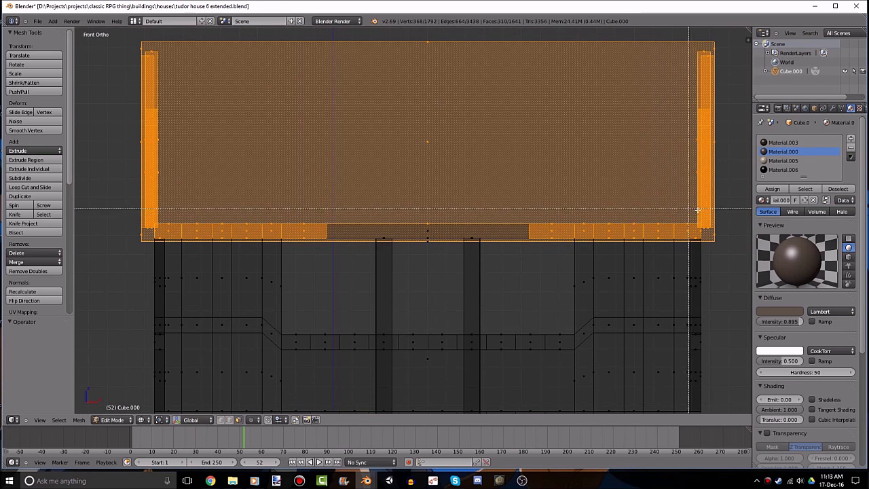
middle_drag(694, 218, 136, 242)
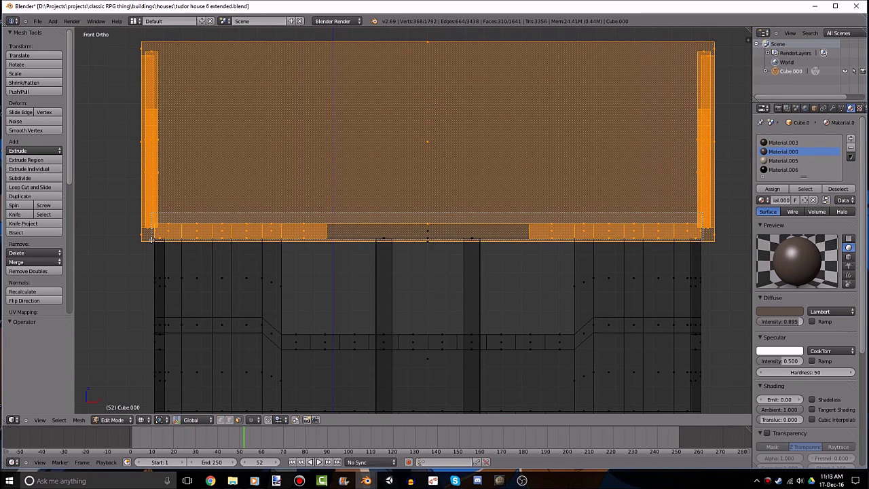
shift+middle_drag(333, 228, 334, 232)
scroll(306, 184, up, 2)
scroll(442, 202, down, 3)
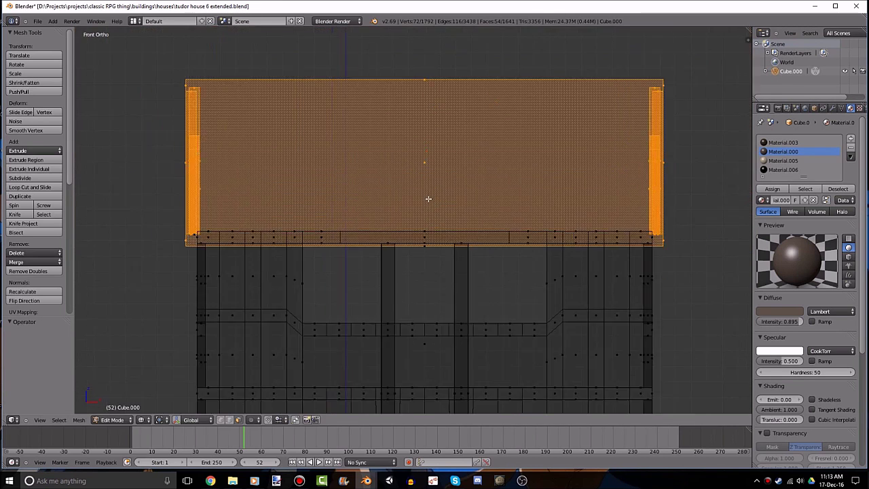
scroll(431, 224, down, 1)
key(z)
mouse_move(419, 197)
middle_down()
mouse_move(396, 218)
mouse_move(495, 247)
mouse_move(353, 292)
middle_up()
Select the connected roof geometry and separate it by Selection into Cube.001.
key(KP_1)
key(a)
key(l)
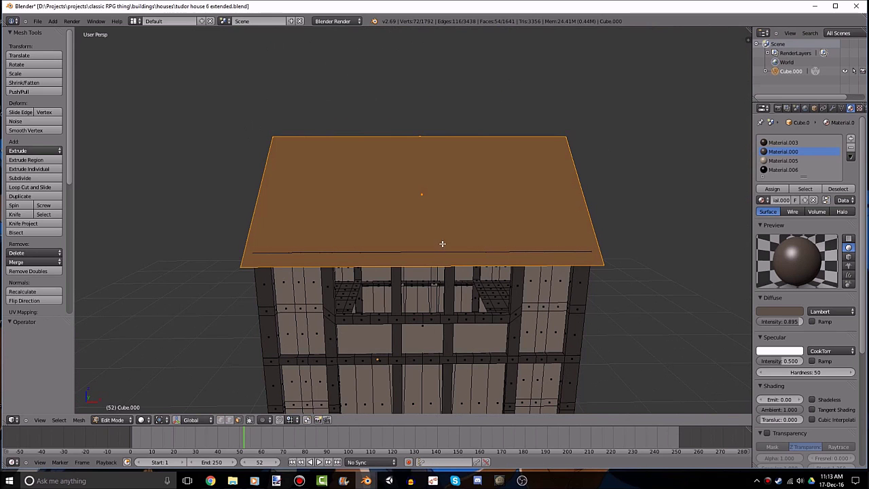
key(p)
click(492, 221)
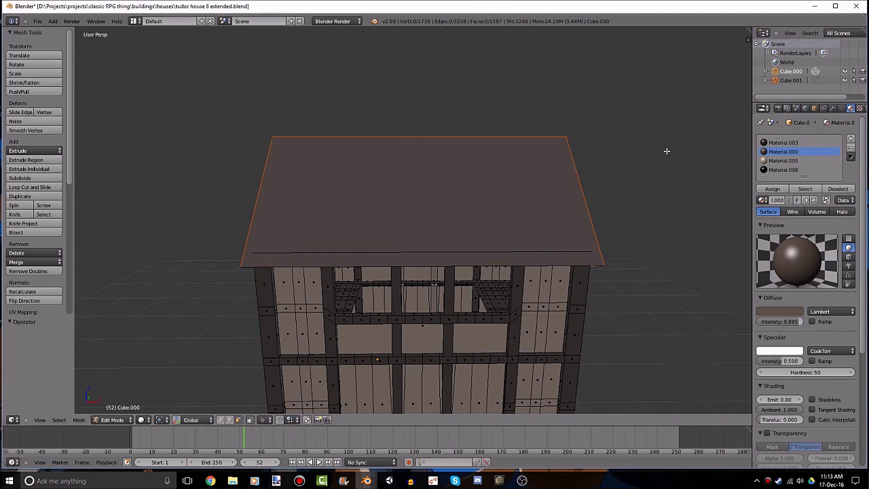
Hide the separated roof in the Outliner and inspect the house body on its own.
key(Tab)
click(848, 70)
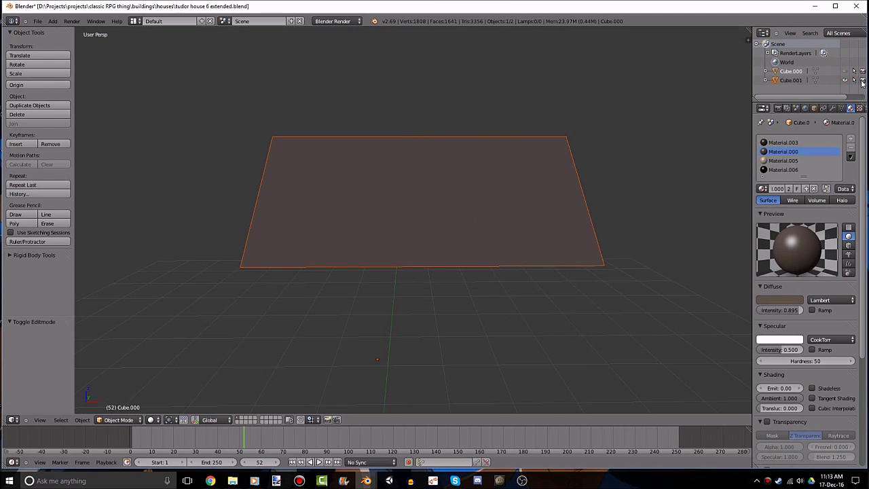
click(847, 71)
click(848, 81)
key(Tab)
scroll(413, 272, up, 2)
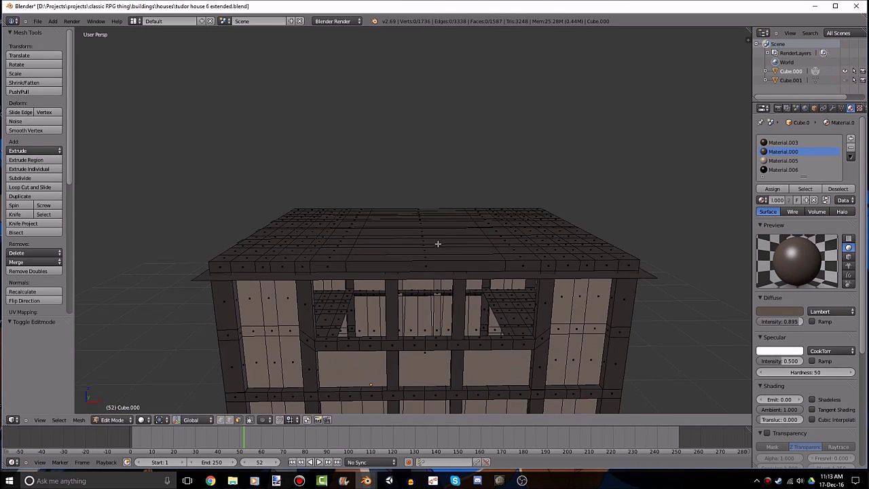
mouse_move(436, 243)
middle_down()
mouse_move(456, 212)
mouse_move(376, 182)
middle_up()
key(Tab)
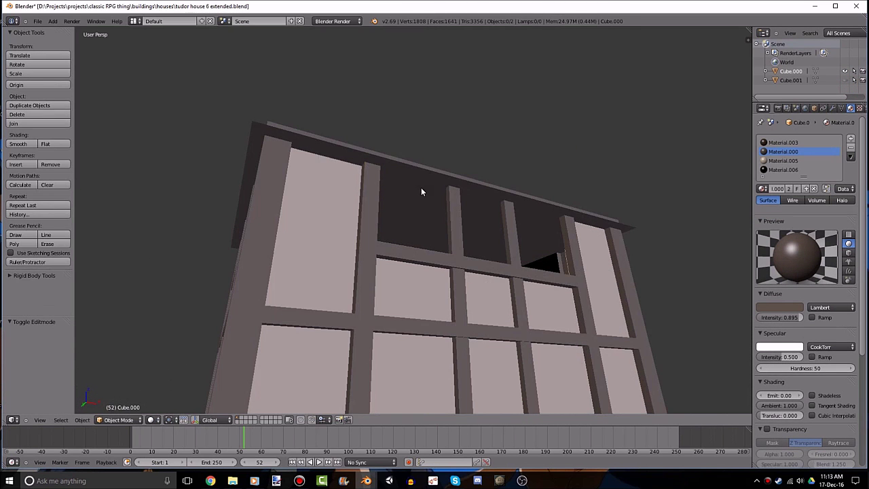
middle_drag(478, 161, 557, 156)
Unhide and select the roof, then undo the separation and join it back into Cube.000.
click(845, 80)
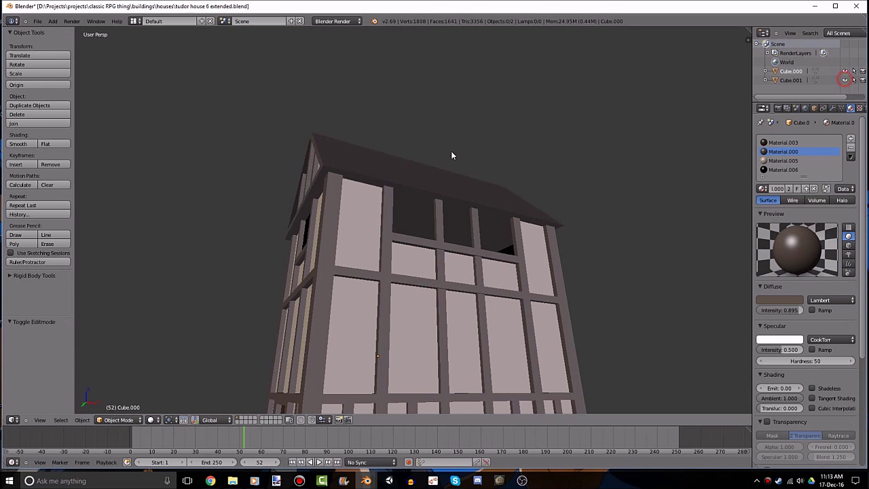
right_click(451, 157)
key(g)
right_click(572, 91)
middle_drag(573, 92, 647, 131)
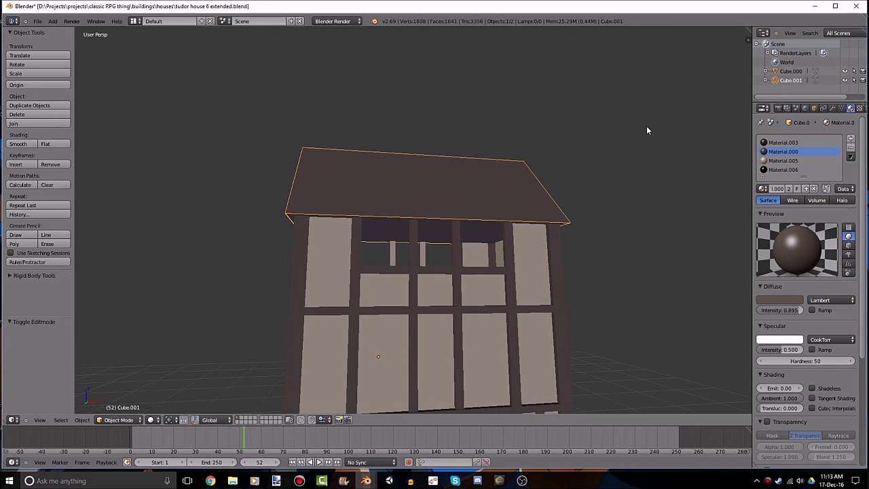
key(ctrl+z)
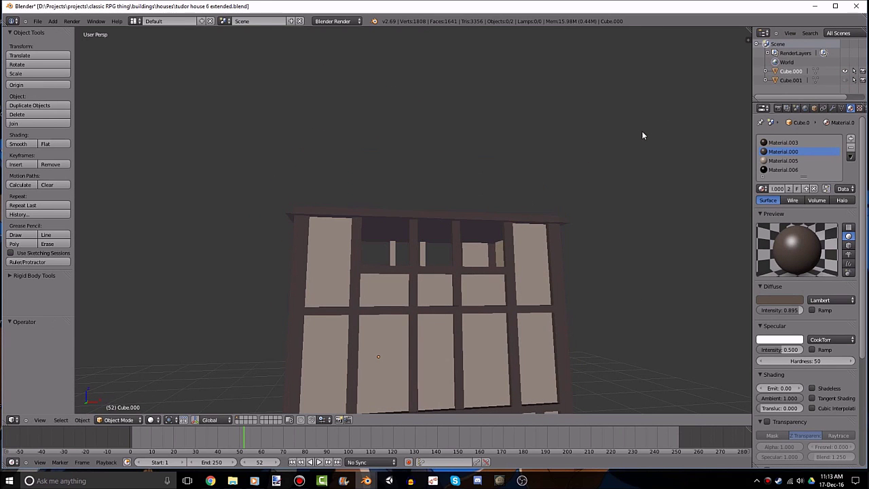
key(ctrl+shift+z)
key(ctrl+j)
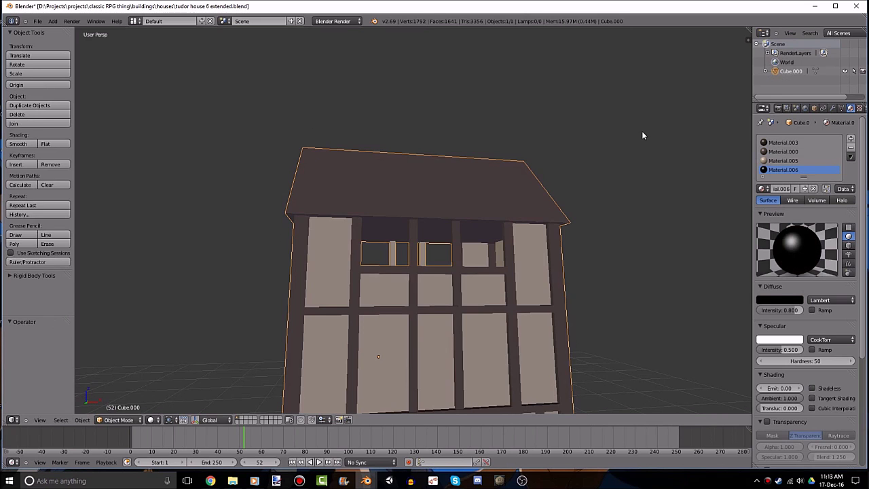
key(Tab)
scroll(581, 188, up, 3)
In Front Ortho wireframe, box-select the roof faces plus all its edge faces.
key(KP_3)
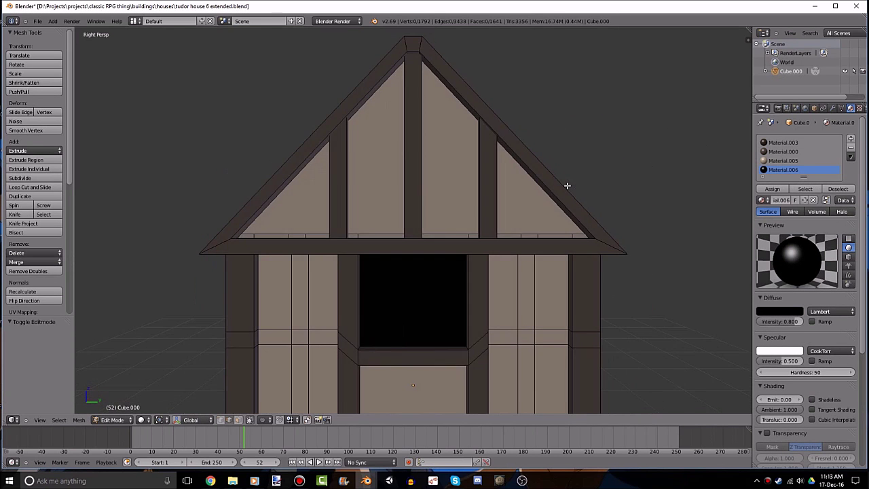
key(KP_5)
key(KP_1)
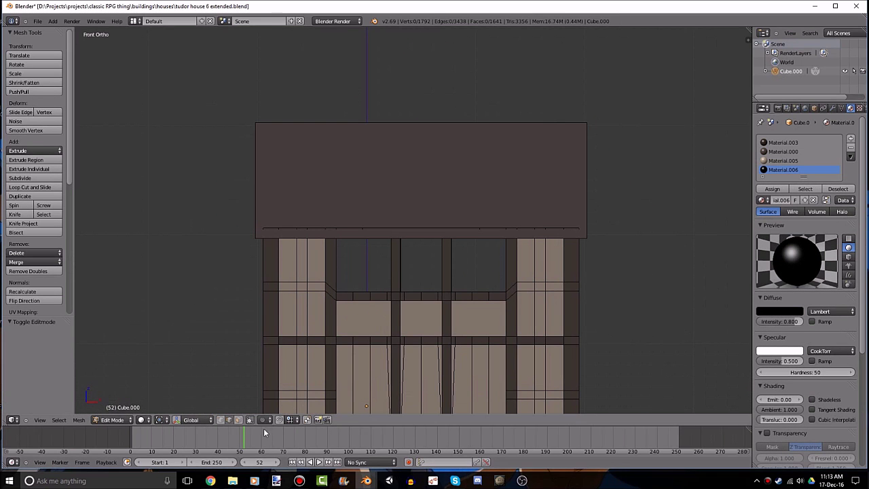
key(z)
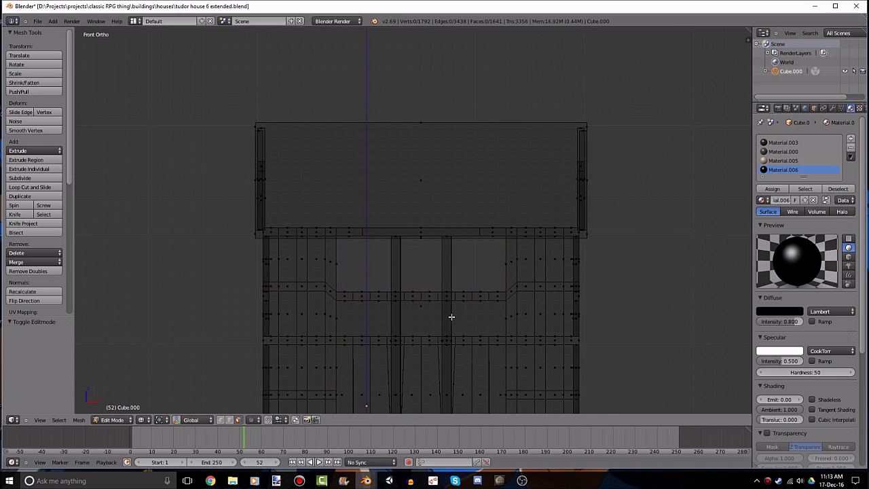
key(b)
drag(668, 87, 204, 218)
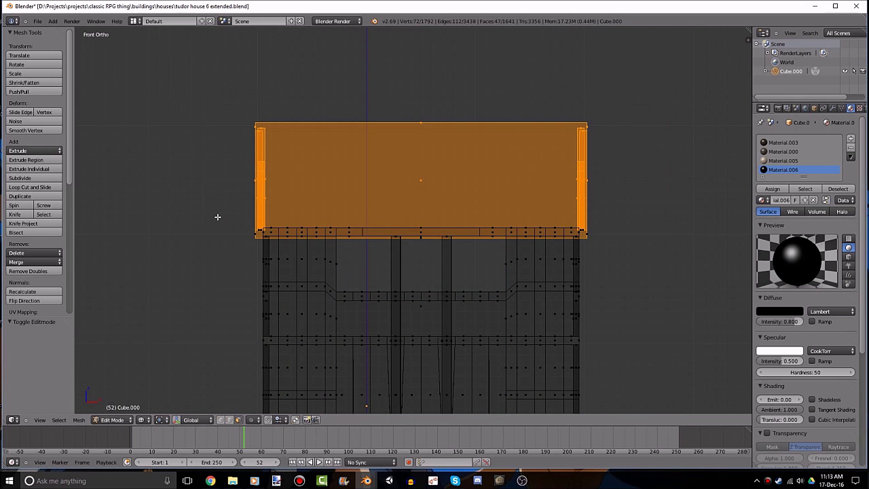
scroll(234, 299, up, 1)
scroll(237, 277, up, 3)
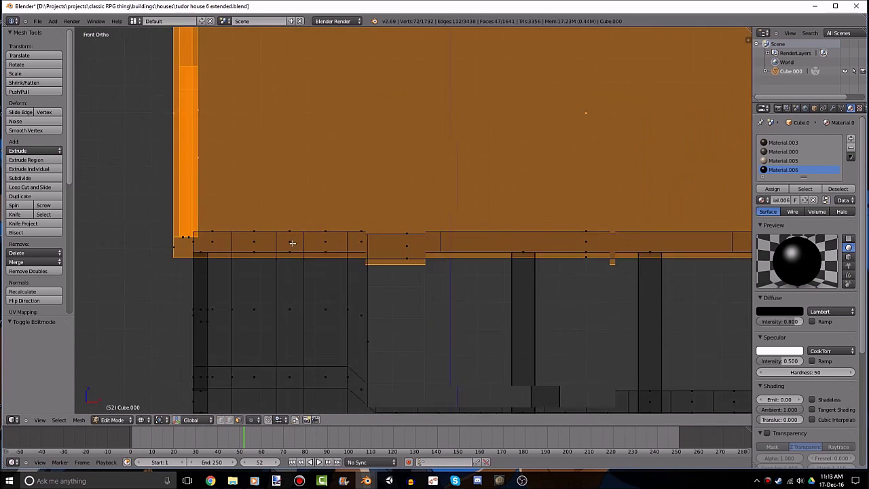
scroll(156, 234, up, 2)
key(b)
drag(147, 222, 437, 229)
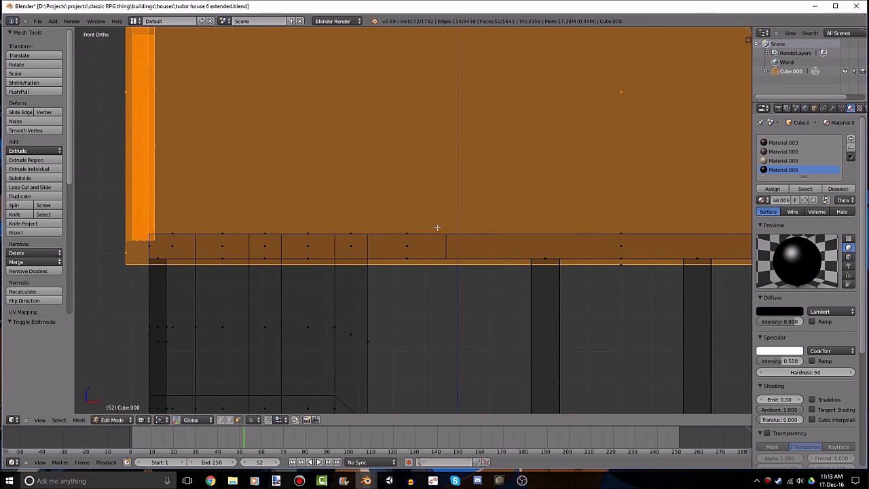
ctrl+scroll(491, 204, down, 8)
key(b)
mouse_move(628, 200)
mouse_down()
mouse_move(584, 252)
mouse_move(588, 267)
mouse_up()
scroll(588, 267, down, 3)
Check the roof selection in perspective, test-lifting the faces and undoing the move.
mouse_move(472, 238)
middle_down()
mouse_move(369, 188)
mouse_move(363, 161)
mouse_move(394, 184)
mouse_move(393, 203)
middle_up()
key(KP_5)
scroll(363, 161, down, 4)
key(g)
click(382, 130)
key(ctrl+z)
Separate the selected roof by Selection into its own Cube.001 object.
key(p)
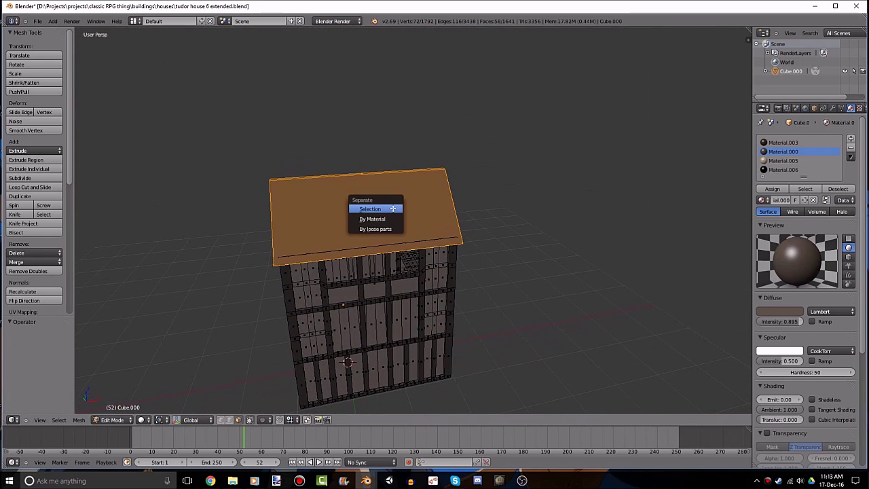
click(394, 209)
key(Tab)
right_click(380, 200)
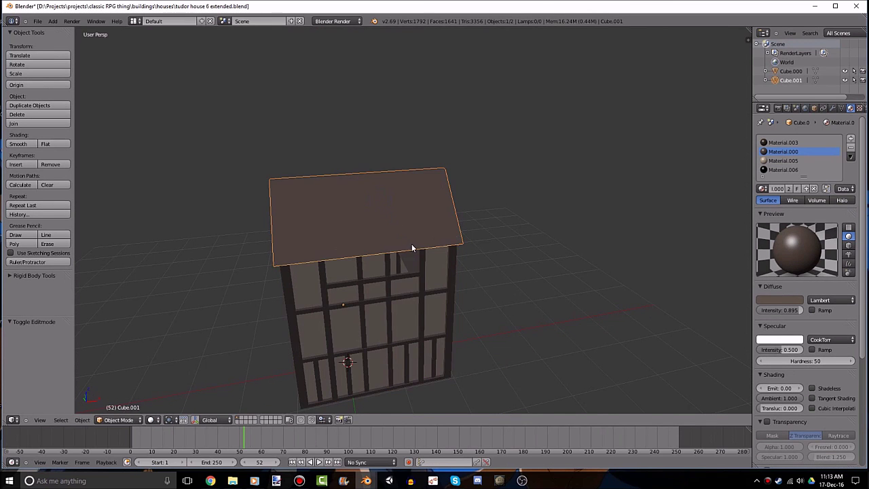
key(g)
click(588, 103)
mouse_move(508, 172)
middle_down()
mouse_move(541, 129)
mouse_move(527, 185)
mouse_move(544, 177)
middle_up()
key(ctrl+z)
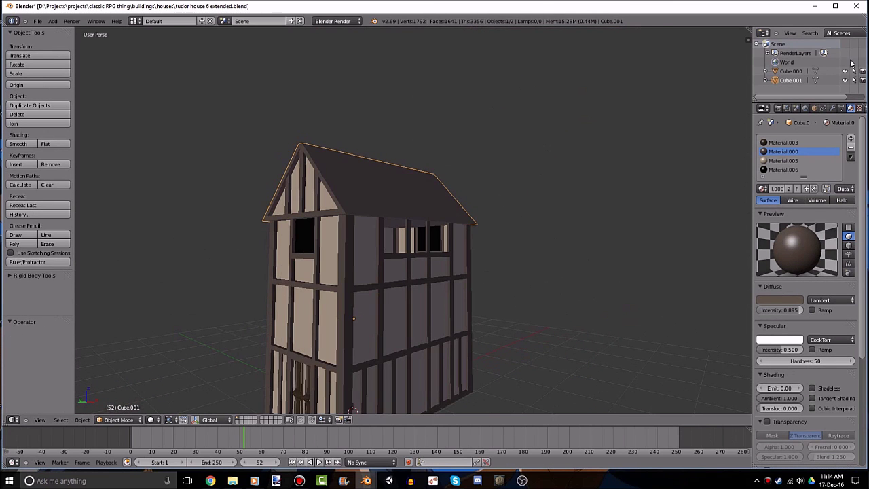
click(844, 70)
click(845, 71)
Hide the roof, select the house body Cube.000 and enter Edit Mode with nothing selected.
click(845, 79)
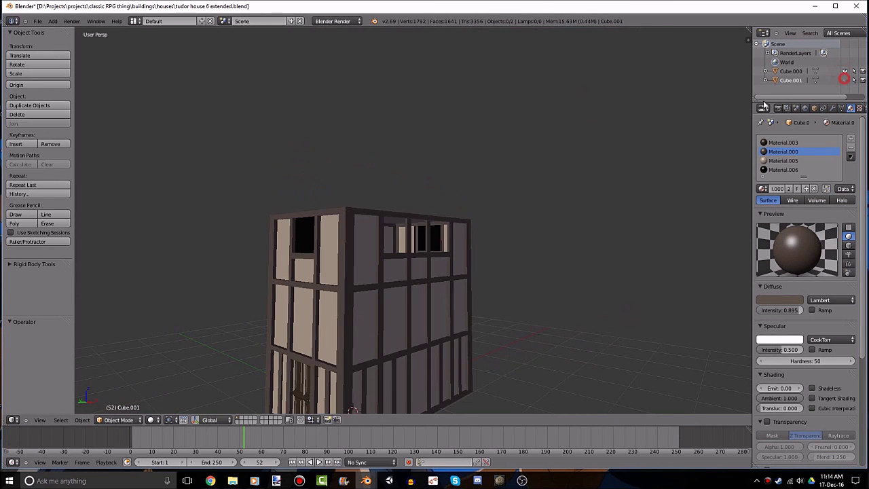
mouse_move(475, 217)
middle_down()
mouse_move(526, 214)
mouse_move(493, 284)
mouse_move(450, 287)
mouse_move(442, 278)
middle_up()
right_click(526, 214)
key(Tab)
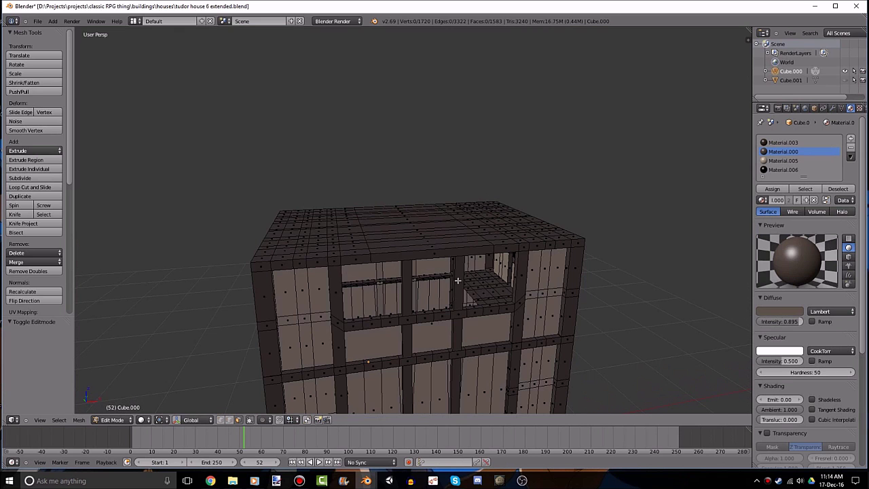
middle_drag(458, 280, 406, 293)
scroll(427, 303, up, 2)
scroll(332, 376, up, 2)
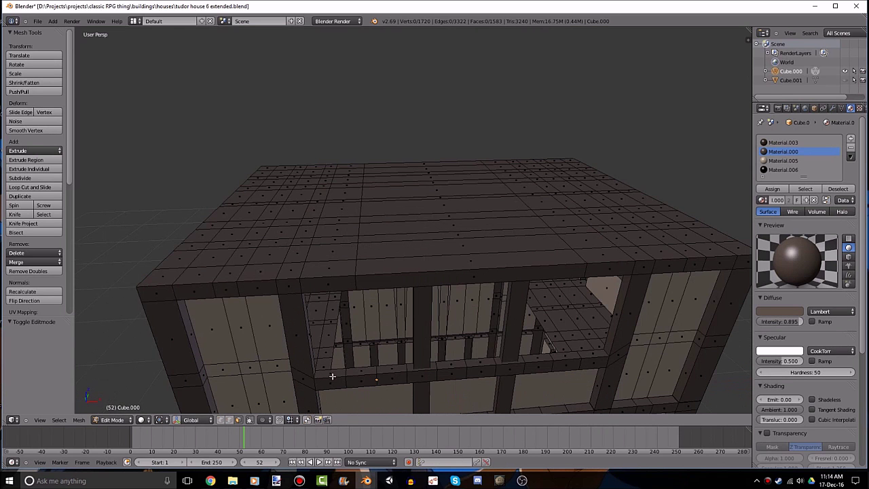
mouse_move(306, 393)
middle_down()
mouse_move(387, 349)
mouse_move(367, 351)
mouse_move(366, 295)
mouse_move(413, 305)
mouse_move(391, 352)
mouse_move(387, 117)
mouse_move(414, 145)
mouse_move(387, 148)
mouse_move(388, 233)
mouse_move(540, 232)
mouse_move(487, 242)
mouse_move(444, 285)
mouse_move(444, 217)
mouse_move(371, 374)
middle_up()
right_click(387, 148)
key(a)
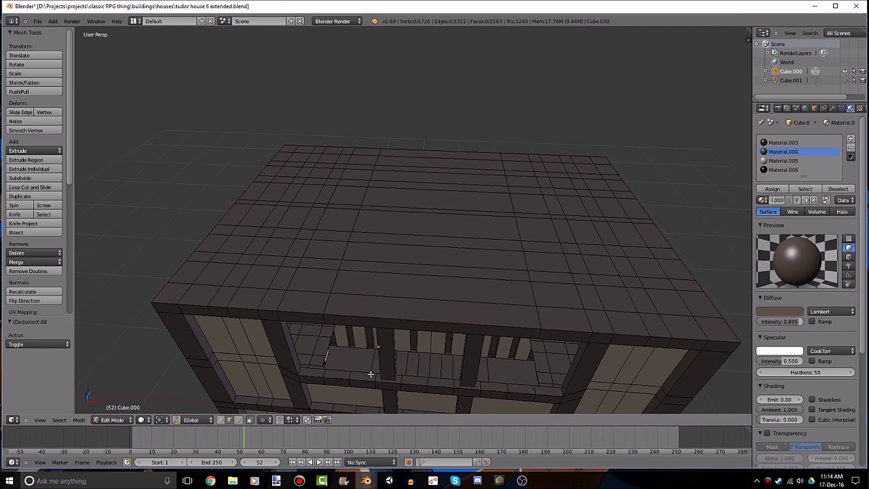
Start a loop cut with 2 cuts across the flat top of the house.
scroll(368, 340, up, 5)
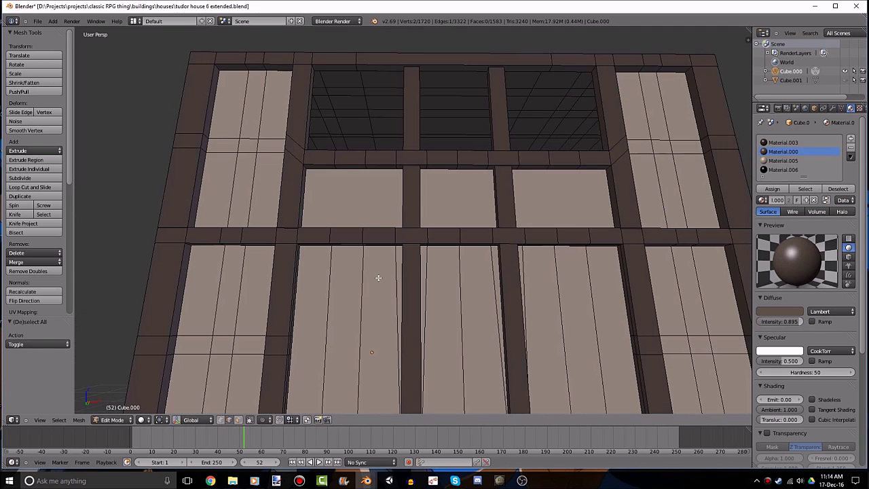
mouse_move(380, 277)
middle_down()
mouse_move(423, 192)
mouse_move(447, 245)
middle_up()
scroll(423, 193, down, 5)
key(ctrl+r)
scroll(430, 265, up, 1)
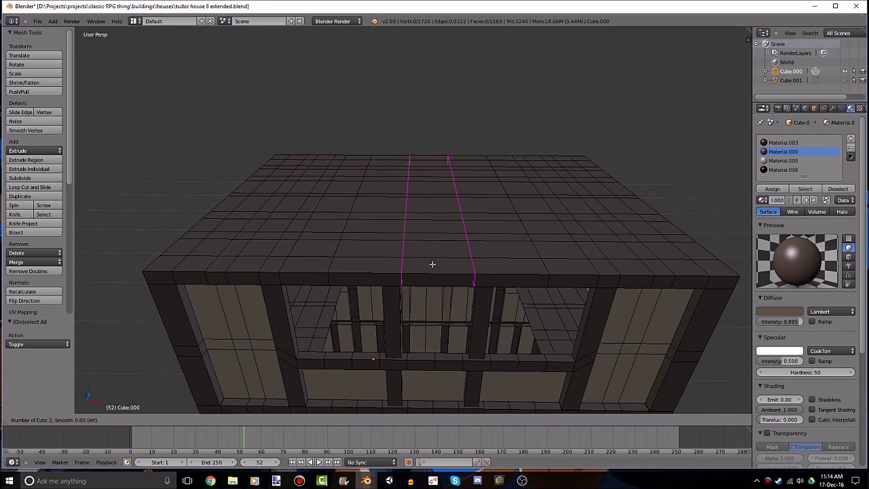
Confirm a first set of three centred loop cuts across the house top and deselect.
click(432, 264)
right_click(433, 264)
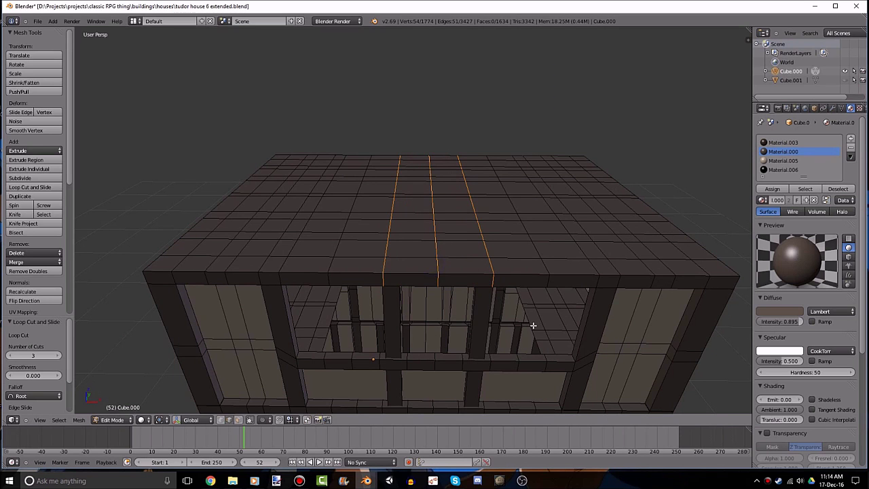
middle_drag(534, 325, 531, 324)
key(a)
click(231, 421)
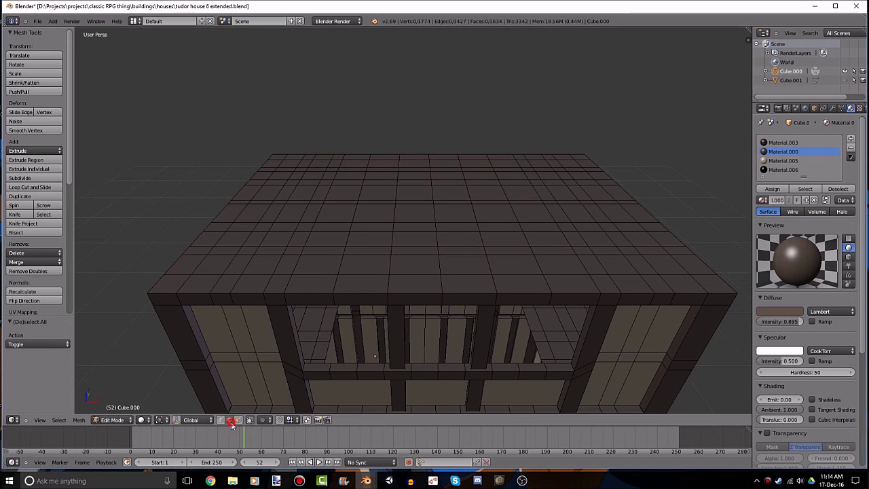
Fill one window opening as a test, then undo both the face and the cuts.
right_click(377, 364)
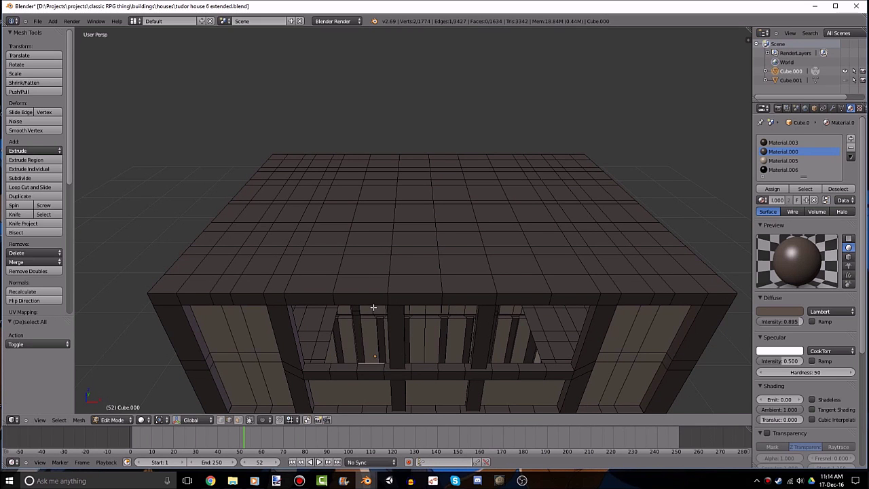
middle_drag(392, 310, 384, 306)
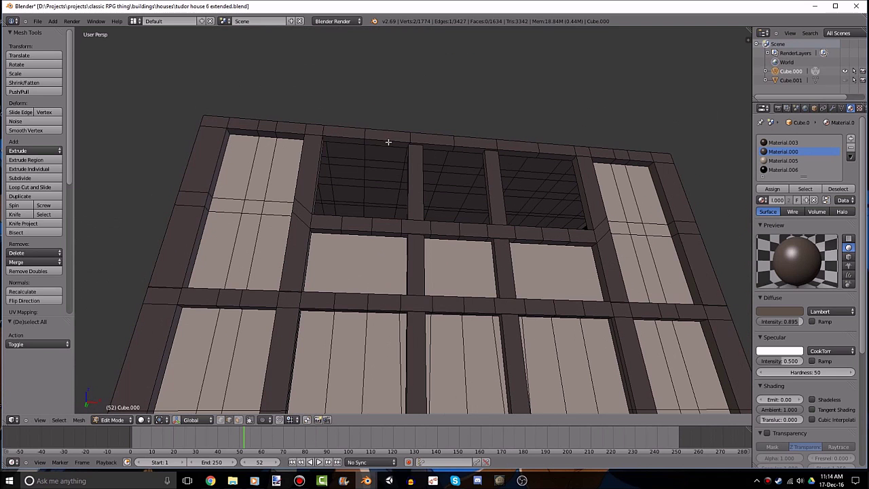
alt+right_click(389, 142)
key(f)
middle_drag(491, 167, 482, 222)
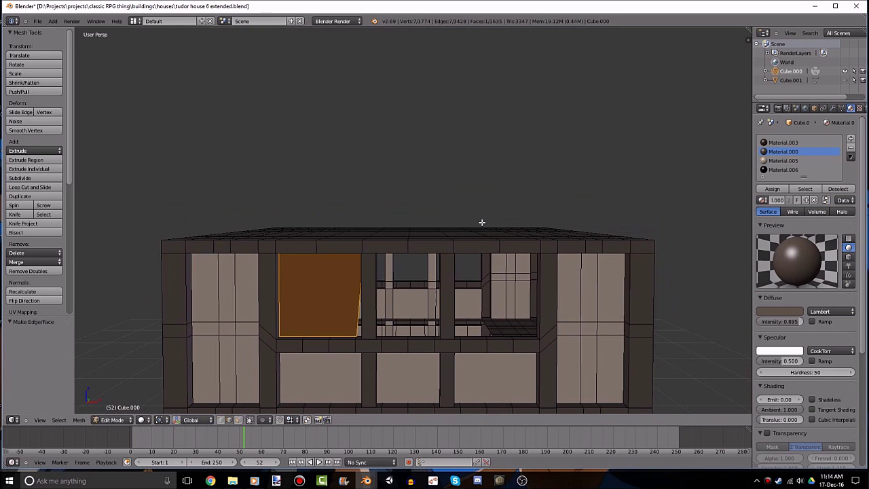
mouse_move(431, 292)
shift+middle_down()
mouse_move(423, 272)
mouse_move(432, 278)
shift+middle_up()
scroll(429, 253, up, 3)
key(ctrl+z)
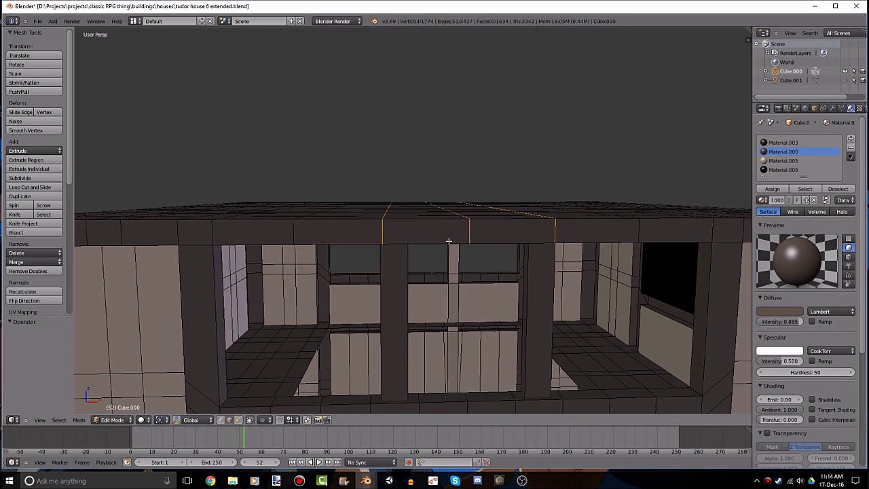
key(ctrl+z)
scroll(448, 241, down, 3)
middle_drag(445, 242, 442, 277)
Add three evenly spaced loop cuts across the house top with Ctrl+R.
key(ctrl+r)
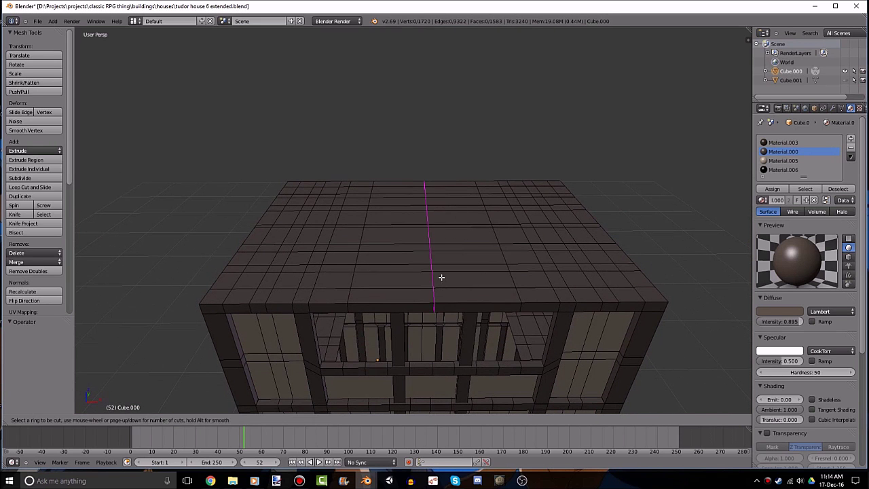
scroll(442, 278, up, 1)
scroll(442, 278, up, 1)
scroll(444, 281, up, 1)
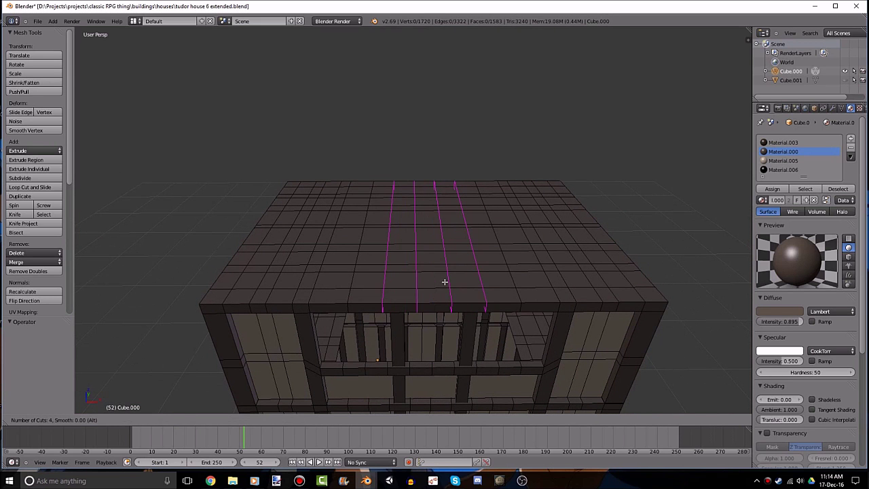
scroll(445, 282, down, 2)
scroll(445, 286, down, 1)
scroll(445, 286, up, 1)
scroll(445, 285, down, 1)
scroll(445, 286, up, 1)
scroll(445, 287, down, 1)
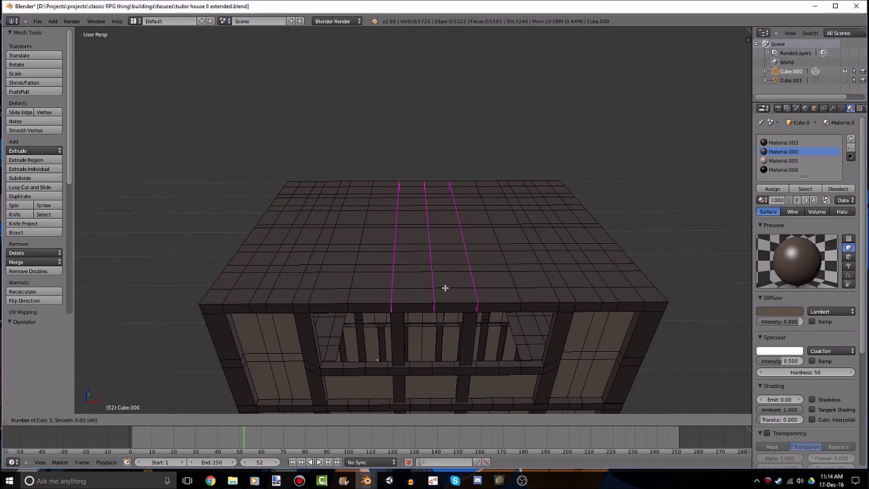
click(445, 287)
right_click(445, 287)
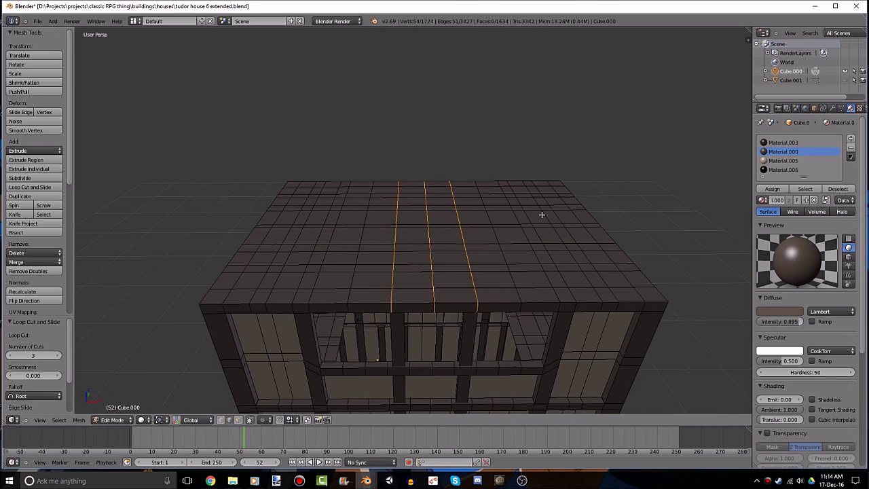
In front view, scale the three new loops slightly wider along X, then deselect.
key(KP_1)
scroll(538, 214, up, 2)
scroll(596, 273, up, 5)
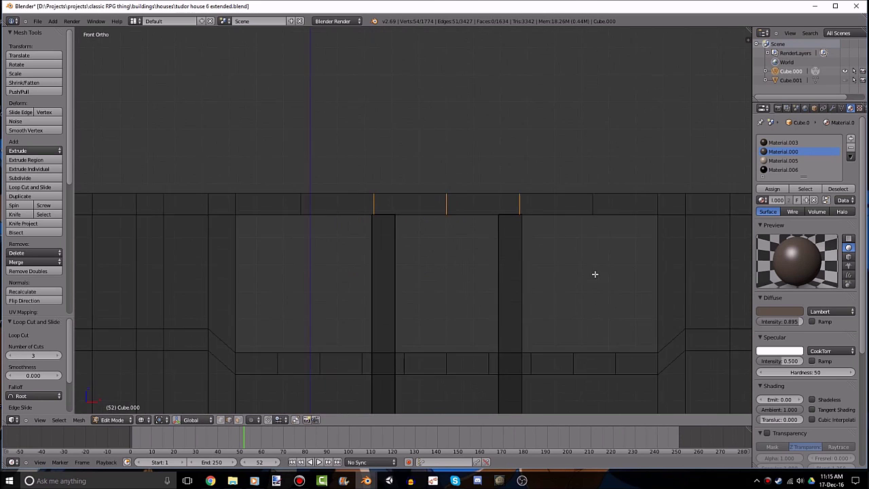
scroll(587, 257, down, 1)
key(s)
key(x)
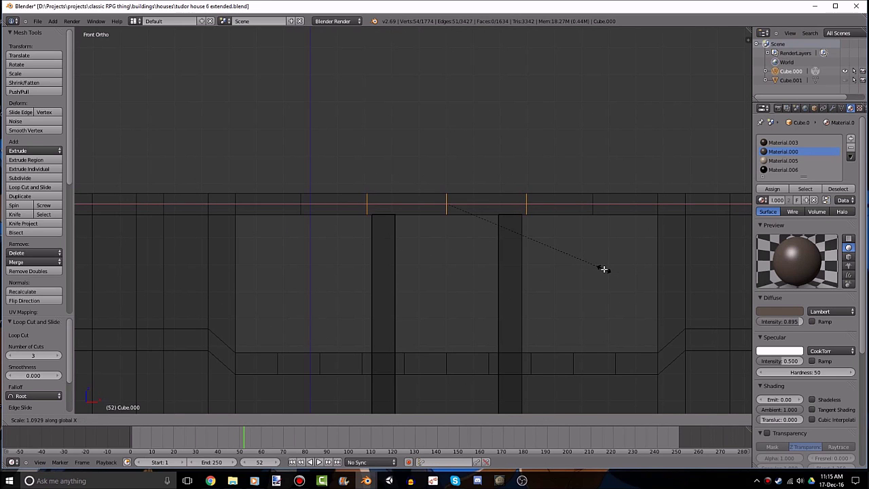
click(606, 269)
key(KP_5)
key(a)
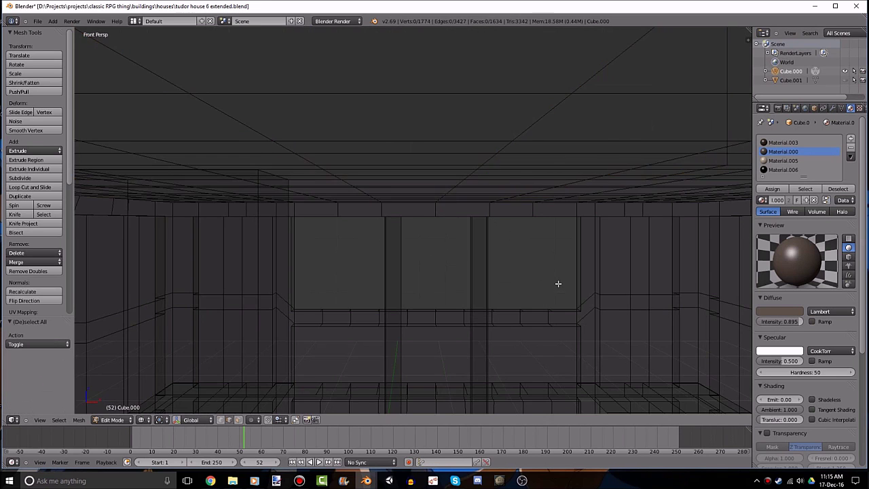
scroll(450, 170, down, 3)
scroll(450, 171, down, 2)
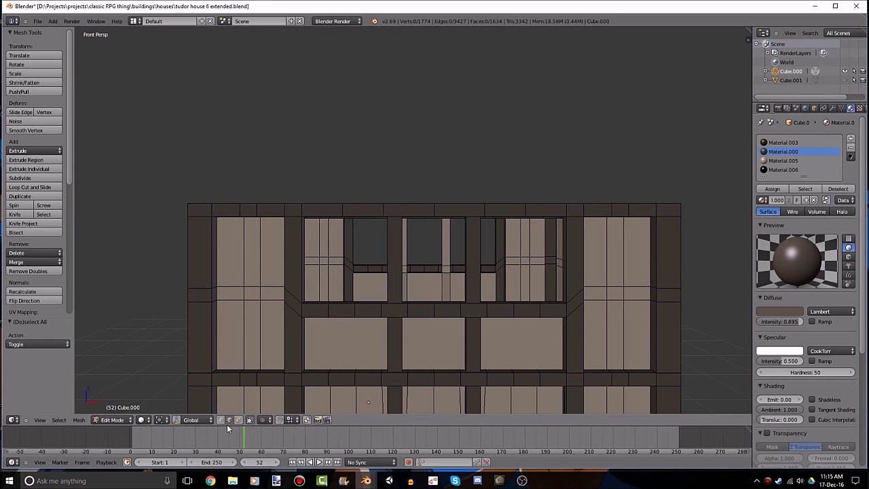
middle_drag(419, 252, 394, 351)
key(KP_5)
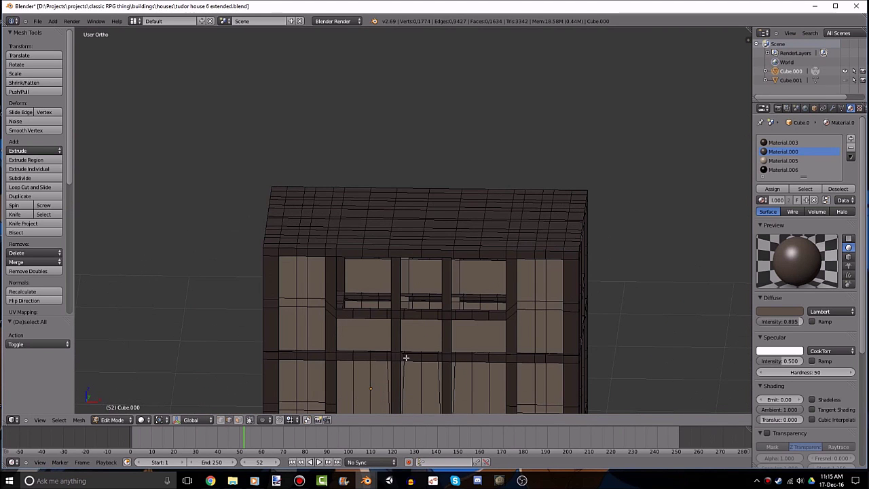
key(KP_5)
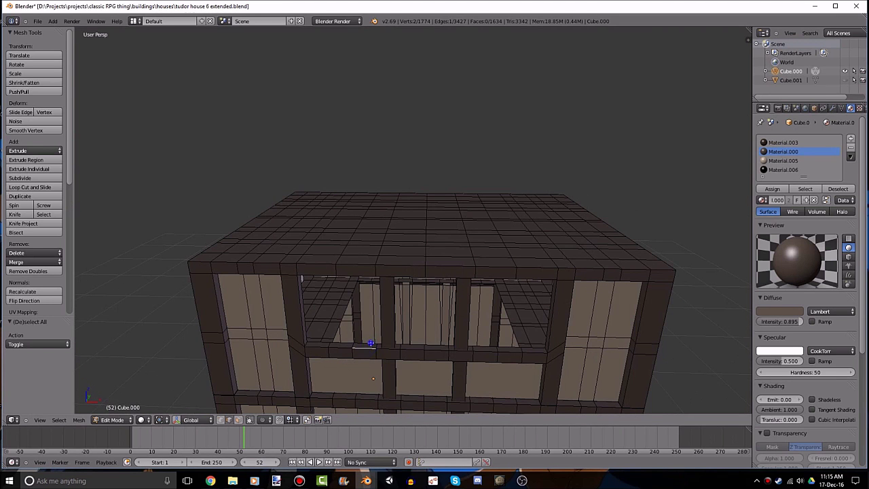
middle_drag(370, 343, 395, 90)
Fill the left and right upper window openings with new faces.
alt+right_click(387, 143)
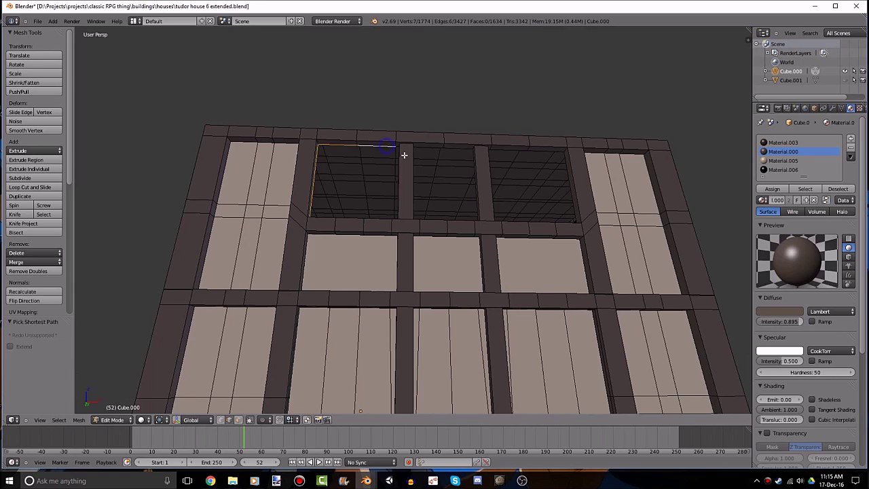
key(f)
mouse_move(401, 170)
middle_down()
mouse_move(396, 225)
mouse_move(470, 115)
middle_up()
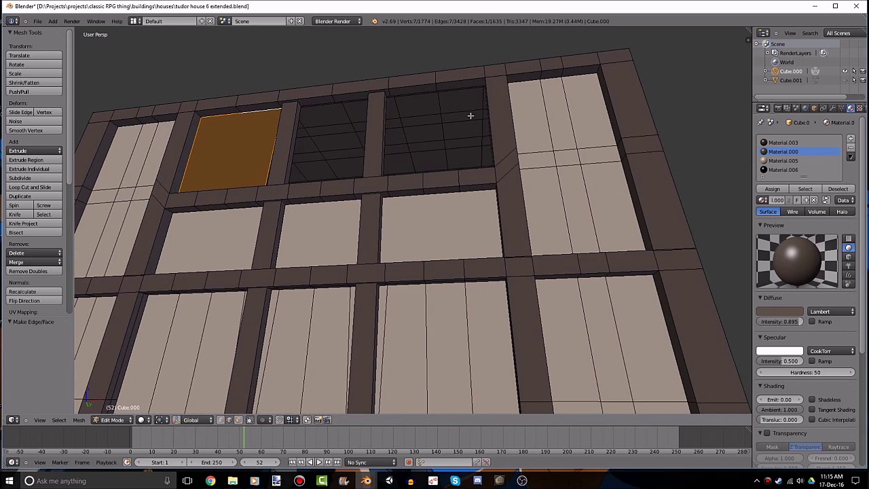
mouse_move(409, 94)
middle_down()
mouse_move(450, 107)
mouse_move(430, 104)
mouse_move(419, 119)
mouse_move(441, 160)
mouse_move(458, 361)
mouse_move(427, 282)
middle_up()
right_click(422, 131)
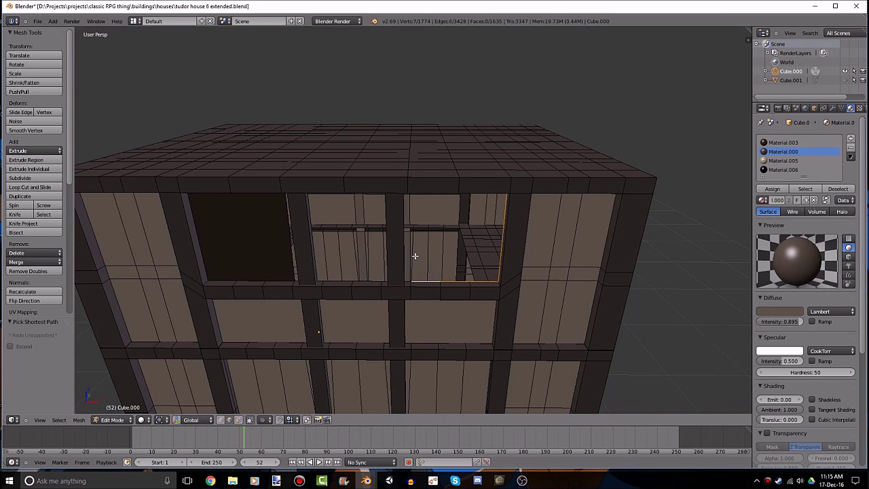
key(f)
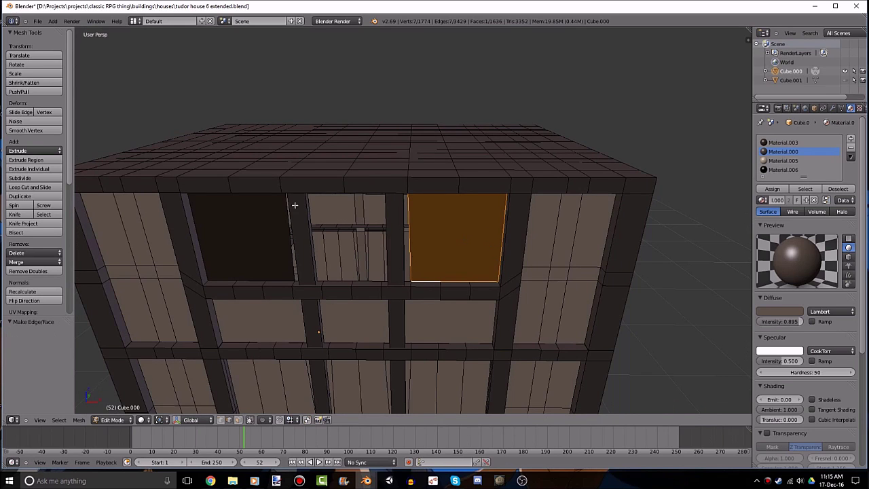
Fill another upper opening with a face from its edge path and deselect.
mouse_move(294, 205)
middle_down()
mouse_move(438, 222)
mouse_move(393, 301)
mouse_move(421, 319)
mouse_move(398, 101)
mouse_move(397, 170)
mouse_move(434, 177)
middle_up()
ctrl+right_click(390, 122)
key(f)
key(a)
middle_drag(476, 143, 453, 324)
key(f)
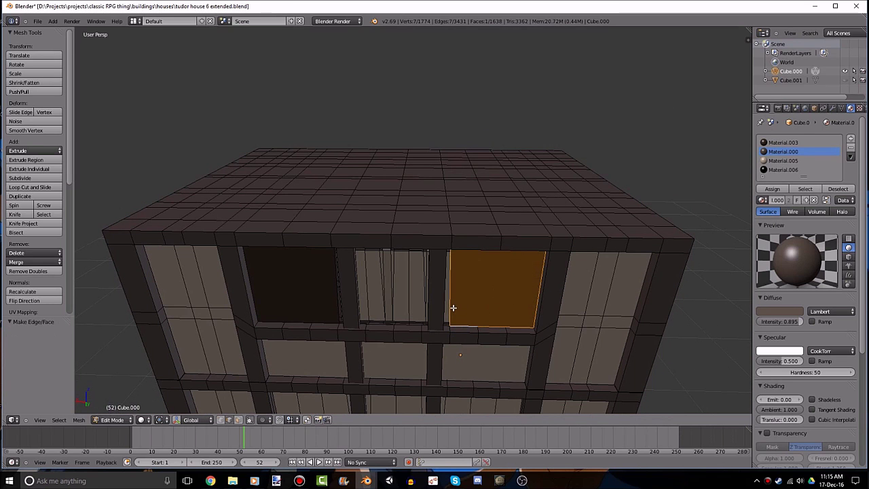
key(a)
Select the edge path around the middle upper opening.
scroll(296, 378, up, 3)
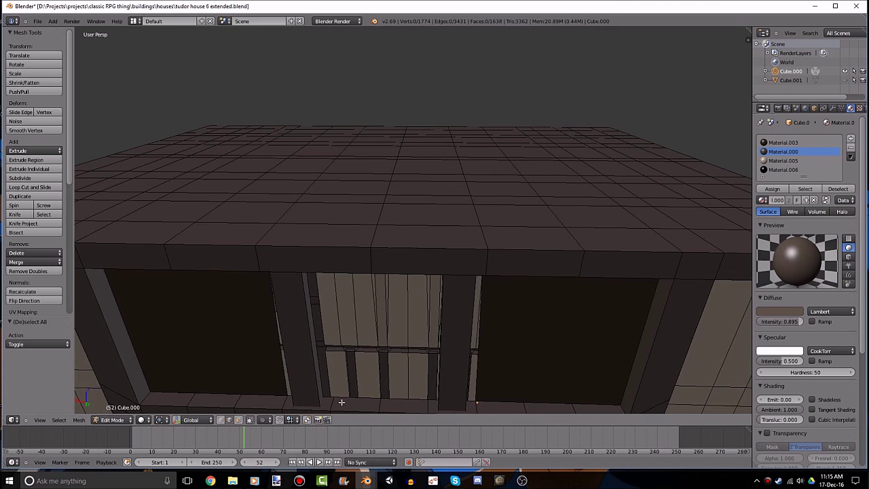
mouse_move(332, 396)
middle_down()
mouse_move(339, 316)
mouse_move(503, 180)
mouse_move(466, 153)
middle_up()
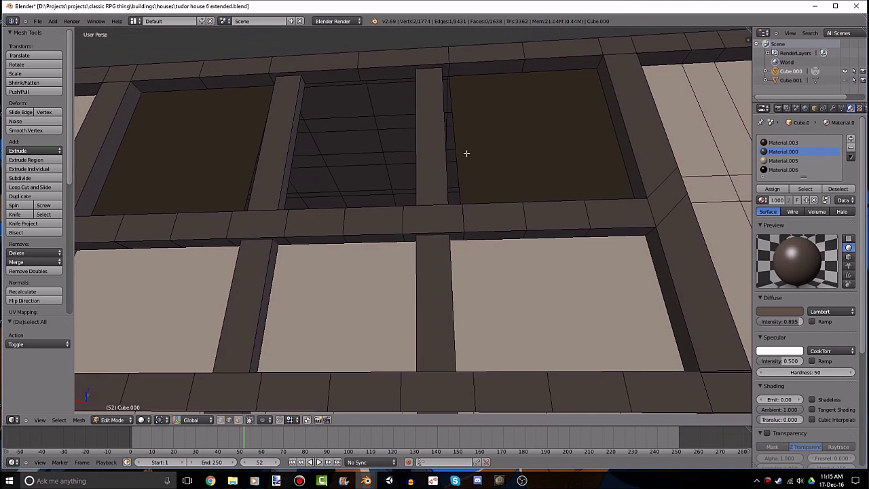
ctrl+click(444, 73)
middle_drag(450, 102, 440, 374)
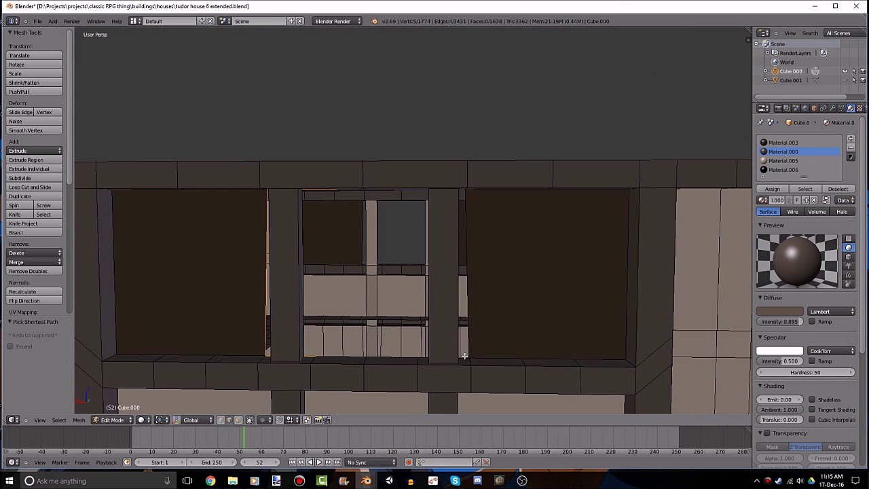
key(a)
scroll(487, 294, down, 3)
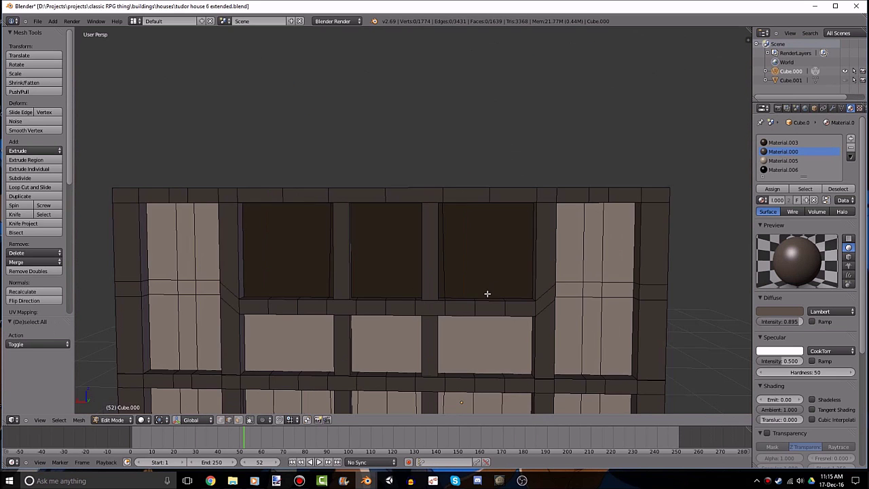
mouse_move(487, 294)
middle_down()
mouse_move(287, 317)
mouse_move(430, 334)
mouse_move(327, 378)
mouse_move(462, 194)
middle_up()
ctrl+click(501, 101)
middle_drag(500, 101, 520, 389)
middle_drag(490, 346, 490, 372)
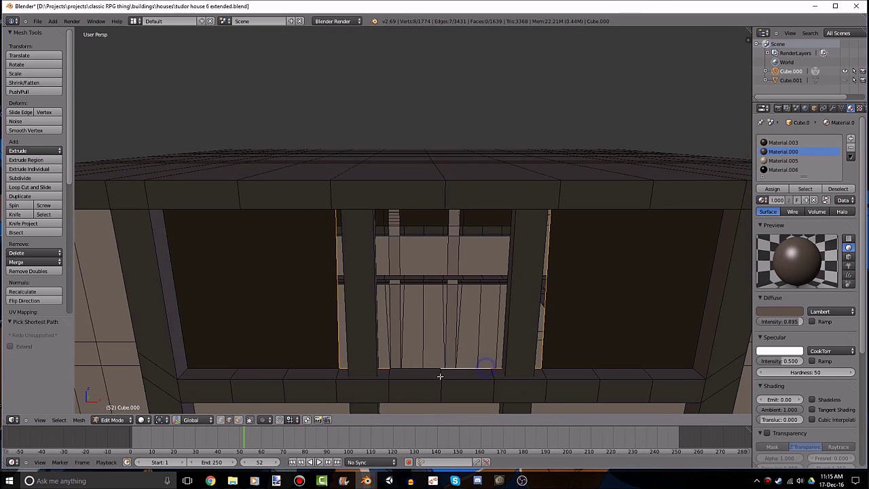
Fill the middle opening with a face and narrow it along X.
key(f)
key(a)
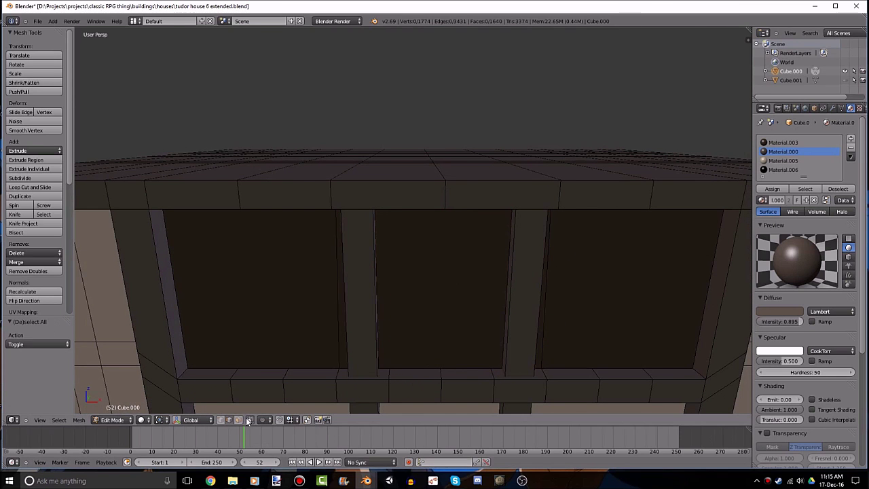
right_click(451, 273)
scroll(450, 274, down, 2)
scroll(502, 294, down, 2)
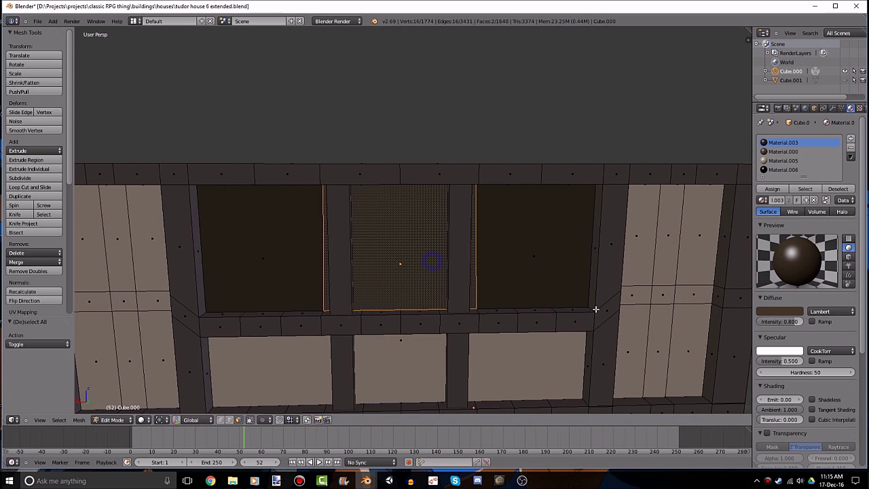
key(s)
key(x)
click(572, 307)
Assign the light Material.005 wall material to the middle face.
middle_drag(572, 307, 559, 319)
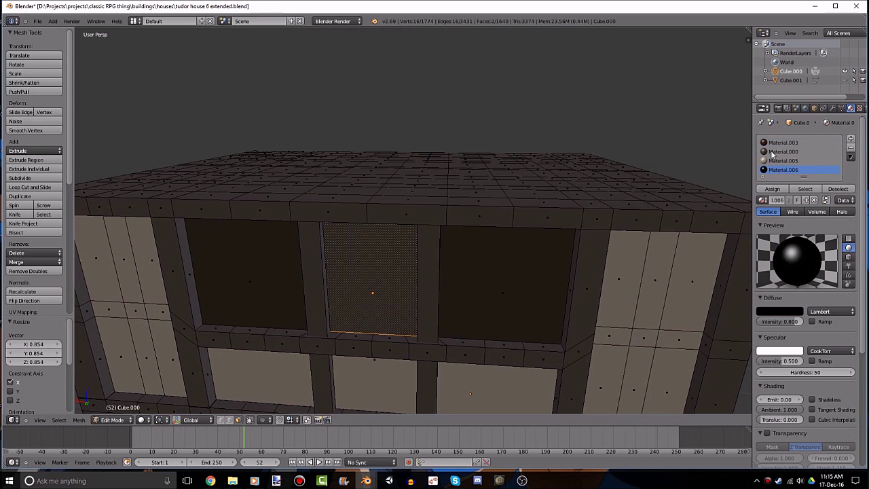
click(772, 188)
right_click(518, 280)
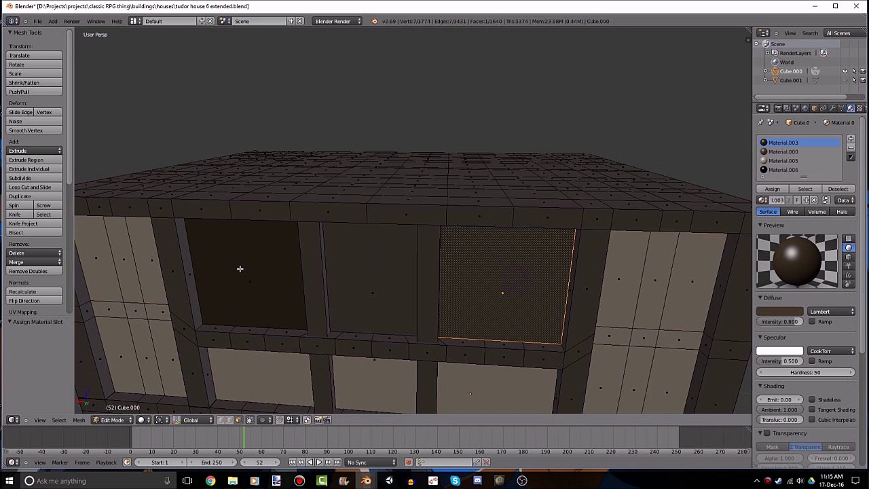
scroll(244, 266, down, 5)
right_click(407, 260)
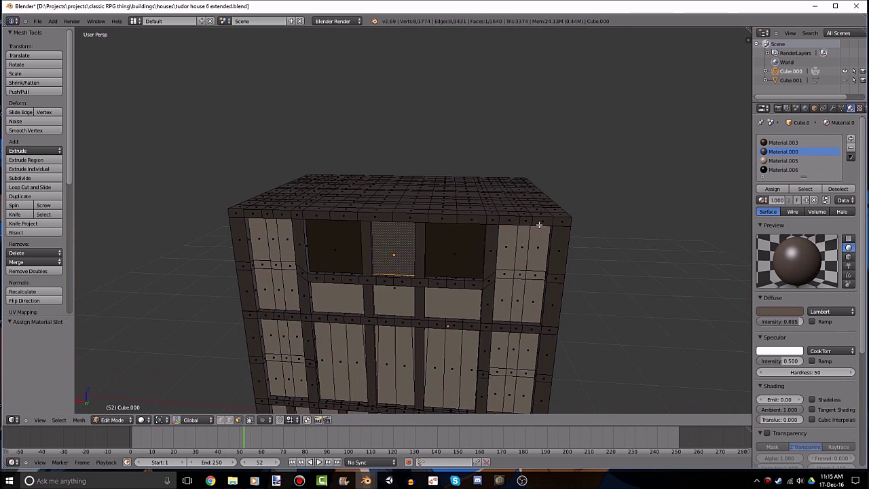
middle_drag(538, 224, 555, 254)
shift+right_click(438, 258)
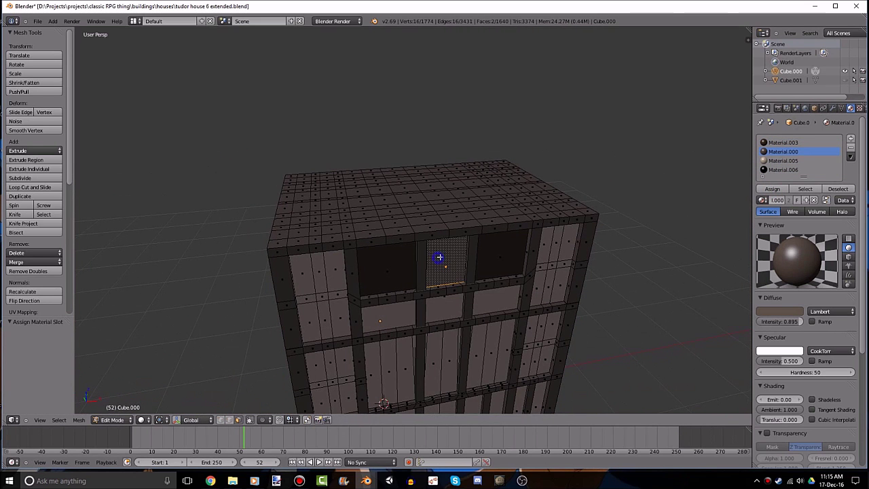
click(775, 189)
Give the left and right upper window faces black Material.006.
right_click(495, 256)
middle_drag(369, 268, 564, 263)
right_click(438, 264)
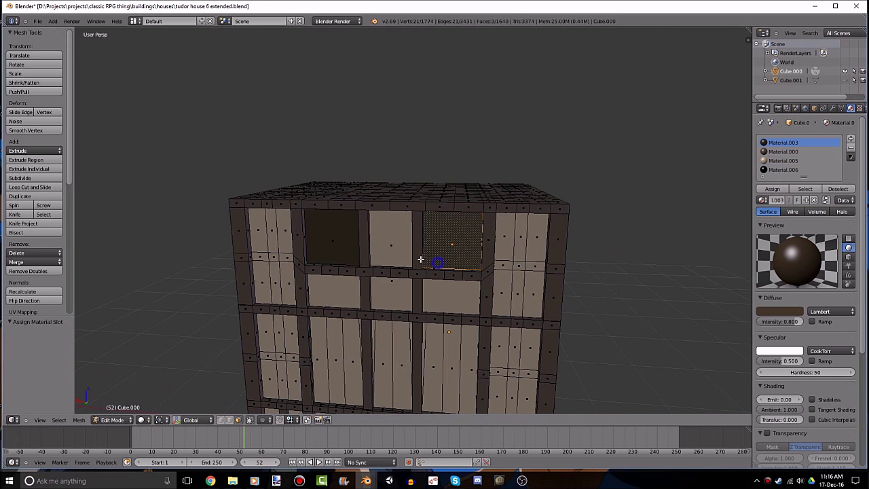
shift+right_click(332, 239)
click(772, 190)
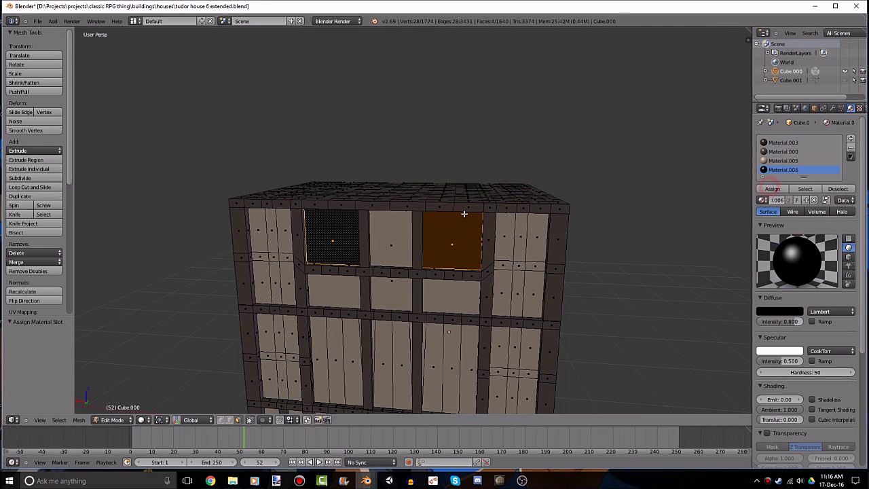
Leave Edit Mode, save the tudor house 6 extended file, and view it three-quarter.
key(Tab)
key(a)
mouse_move(485, 195)
middle_down()
mouse_move(540, 130)
mouse_move(572, 147)
middle_up()
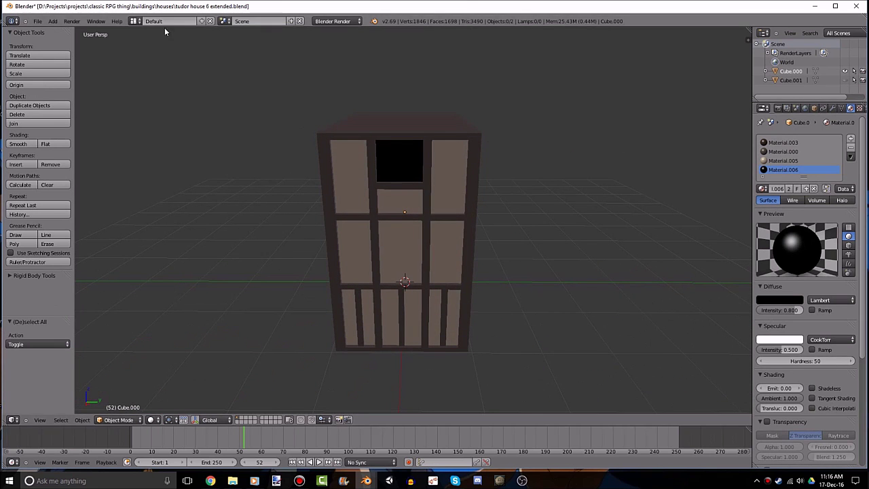
click(38, 21)
click(49, 80)
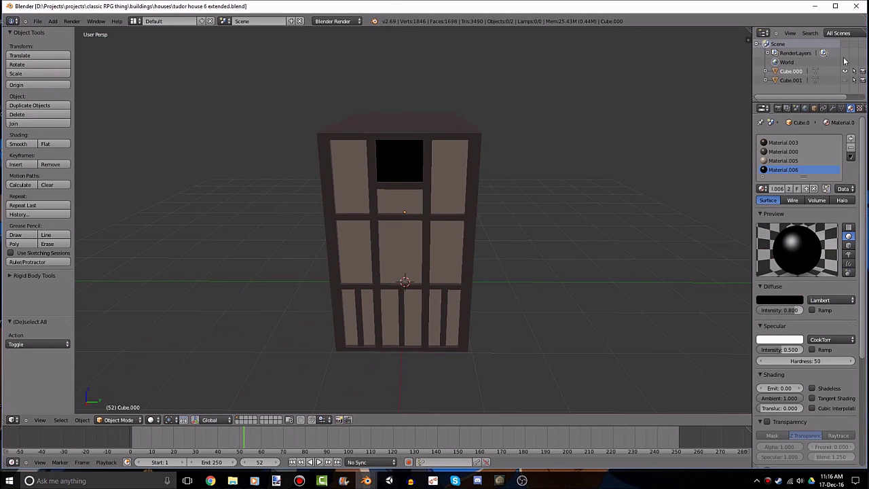
scroll(506, 192, up, 3)
mouse_move(506, 191)
middle_down()
mouse_move(492, 201)
mouse_move(575, 191)
mouse_move(517, 207)
middle_up()
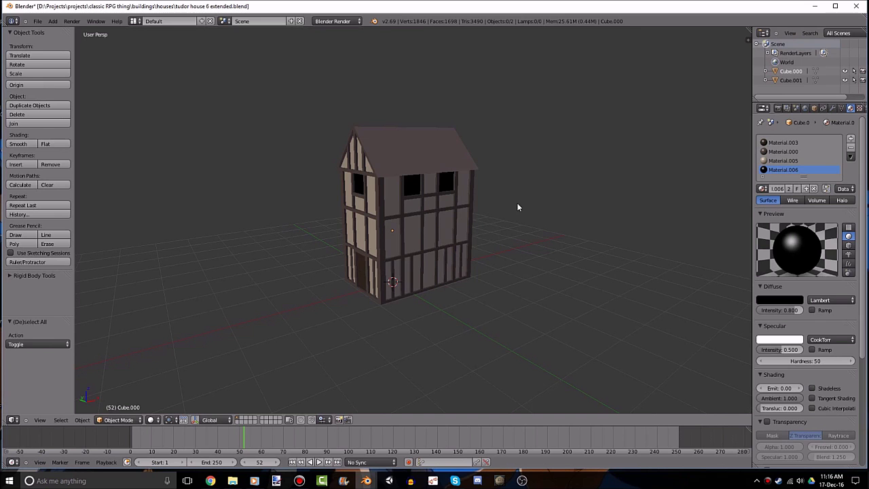
Add two edge loops across the house roof in Edit Mode.
right_click(458, 141)
key(Tab)
middle_drag(459, 142, 427, 157)
key(ctrl+r)
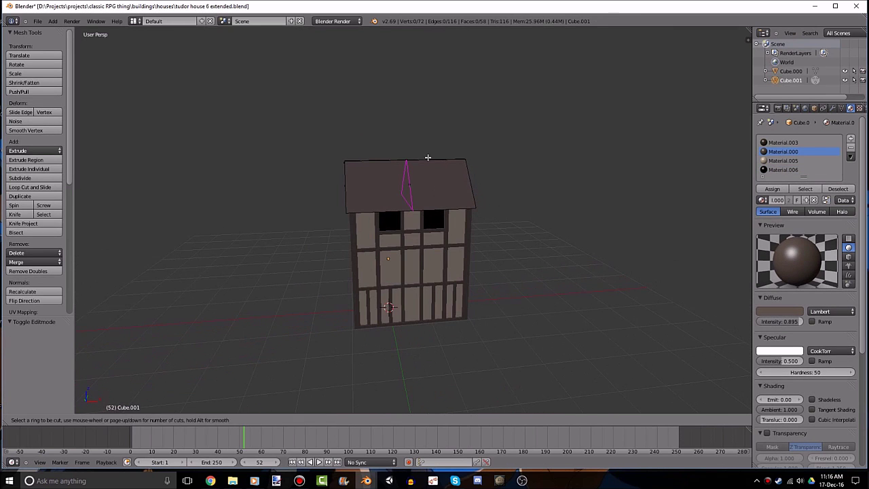
click(423, 159)
scroll(454, 188, up, 5)
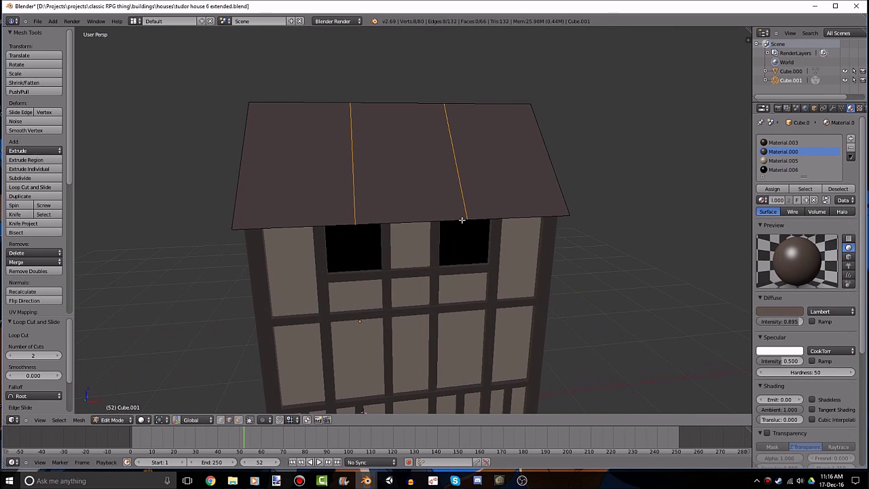
scroll(475, 197, up, 1)
scroll(475, 196, up, 2)
Nudge the new roof edges along Z, then return to Object Mode with nothing selected.
key(g)
key(z)
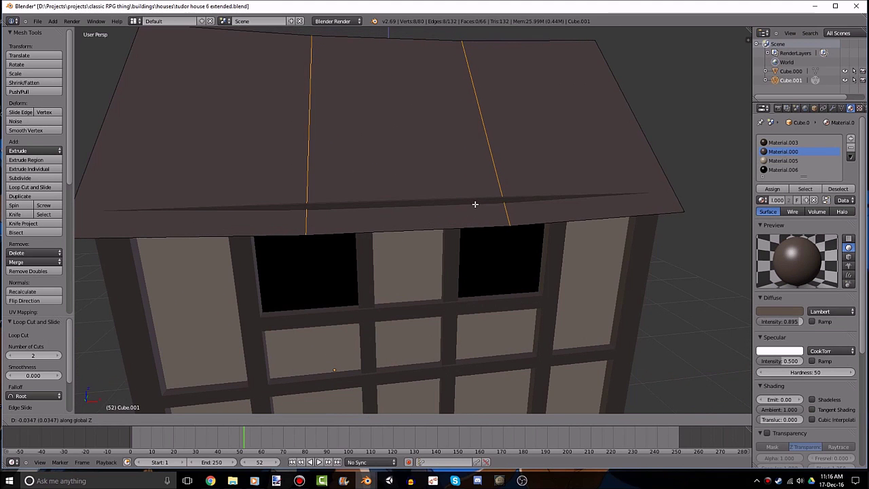
click(476, 204)
middle_drag(531, 210, 564, 201)
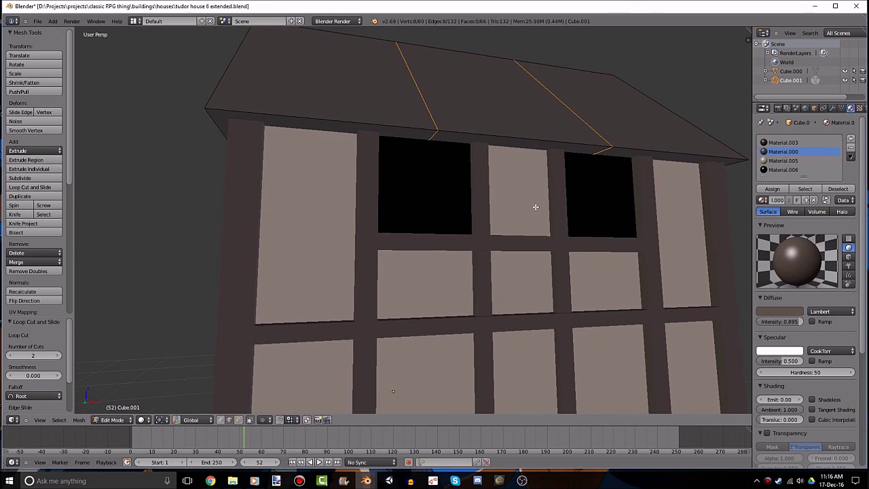
key(grave)
key(Tab)
scroll(588, 193, down, 8)
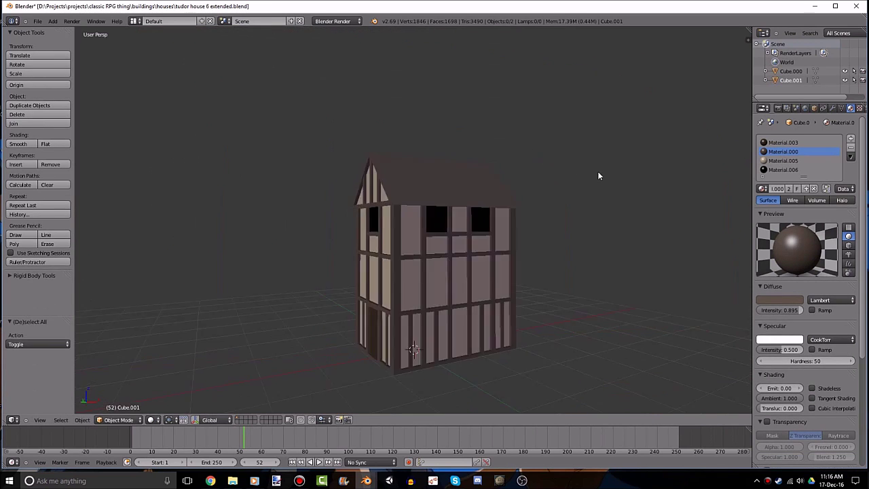
key(a)
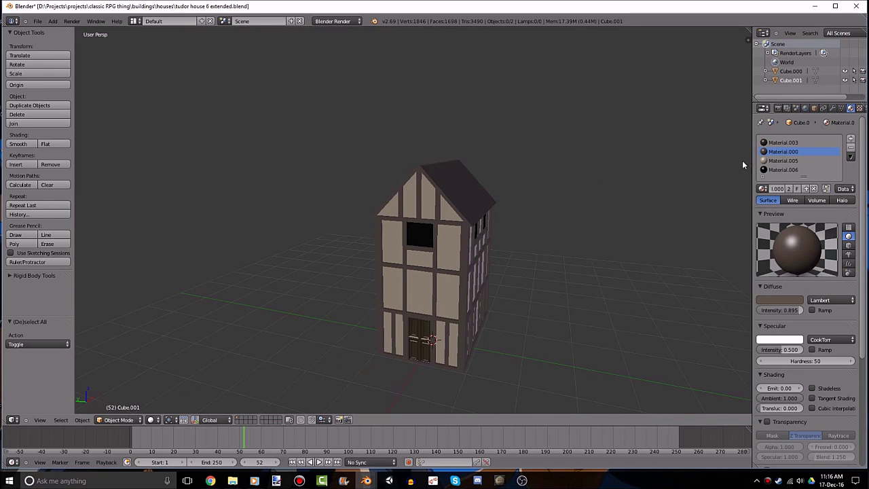
middle_drag(743, 163, 182, 41)
Save the extended house file and close its window.
click(42, 21)
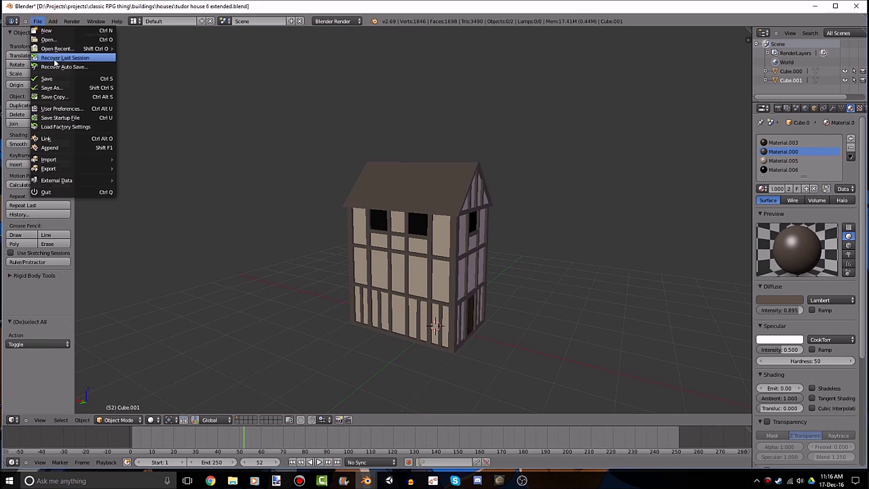
click(54, 79)
click(857, 14)
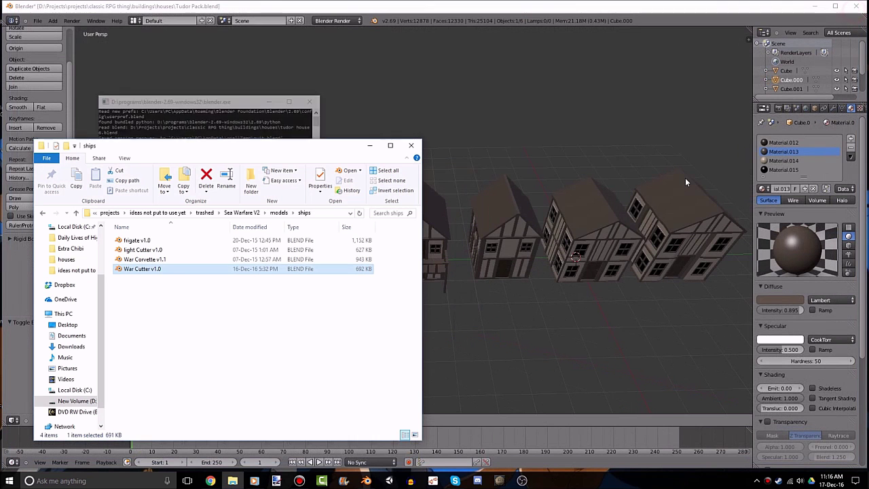
click(234, 398)
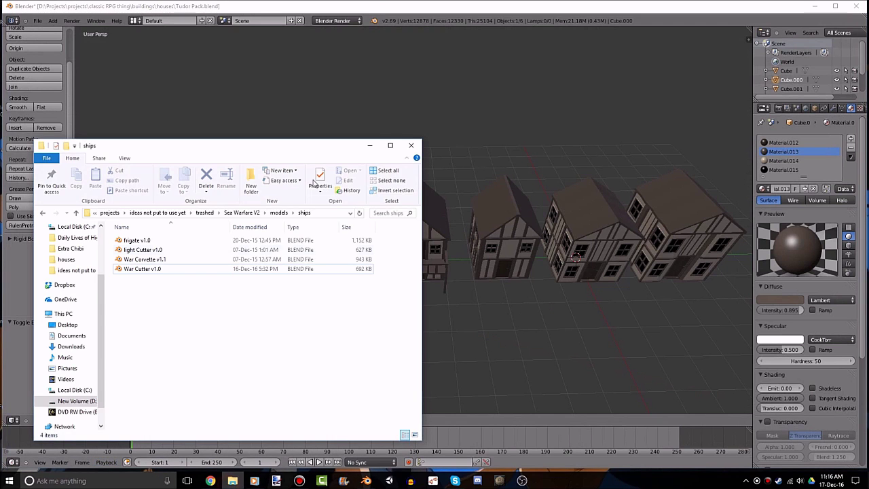
click(411, 146)
In Tudor Pack, append Cube.000 and Cube.001 from tudor house 6 extended.blend and join them.
click(37, 20)
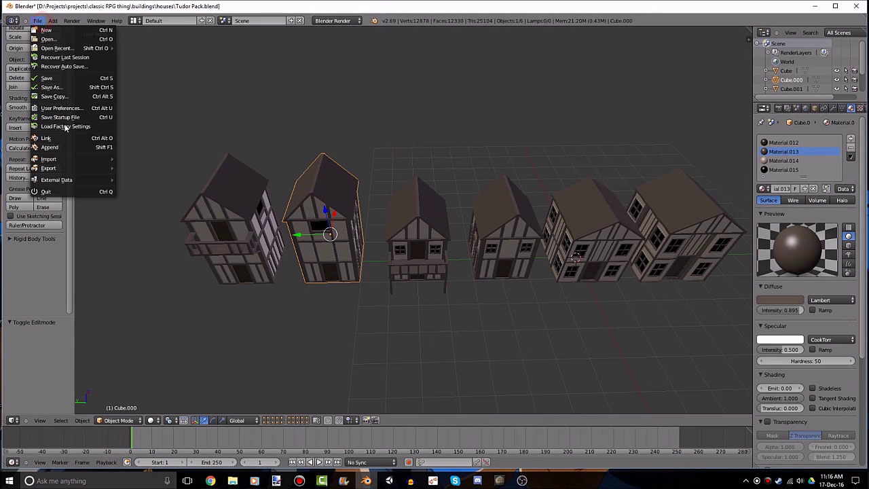
click(49, 148)
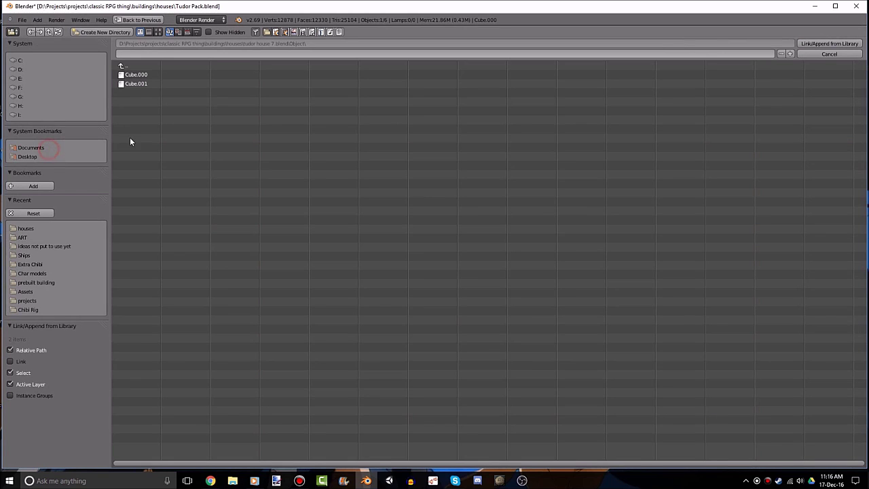
click(123, 67)
click(129, 66)
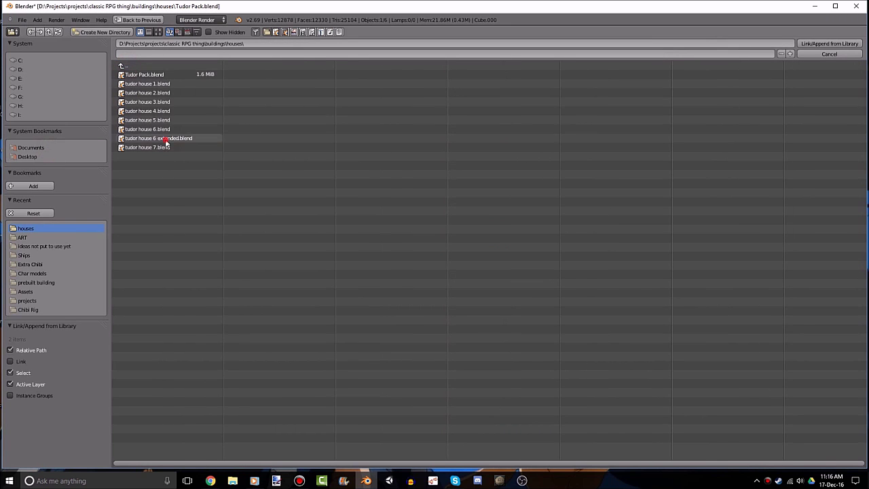
double_click(165, 139)
click(140, 112)
drag(159, 144, 131, 86)
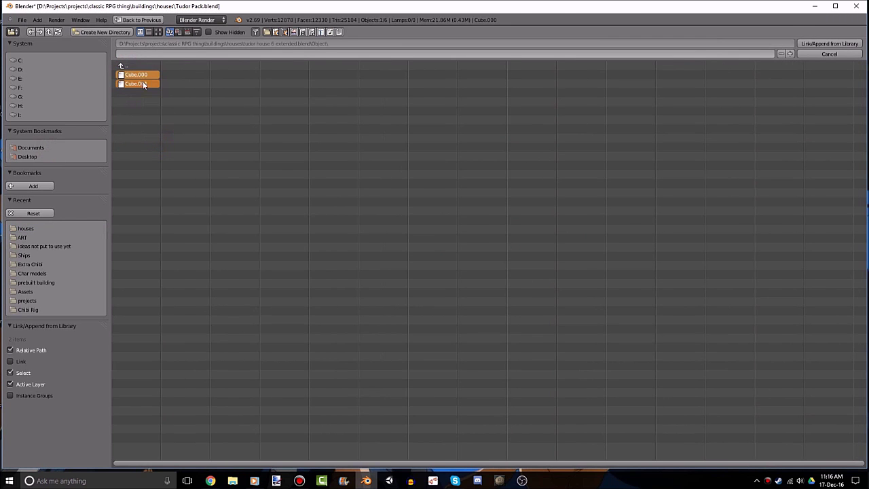
key(Return)
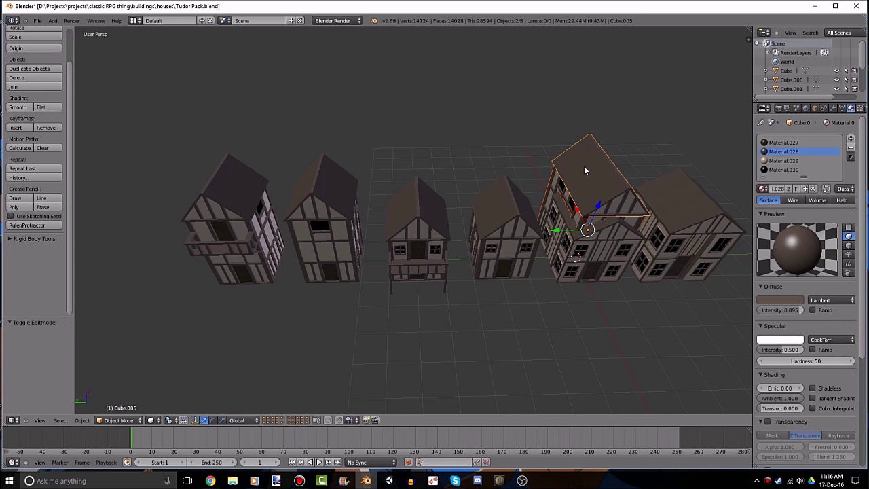
key(ctrl+j)
Move the appended house 9 units along Y.
mouse_move(642, 200)
middle_down()
mouse_move(609, 168)
mouse_move(607, 193)
middle_up()
key(g)
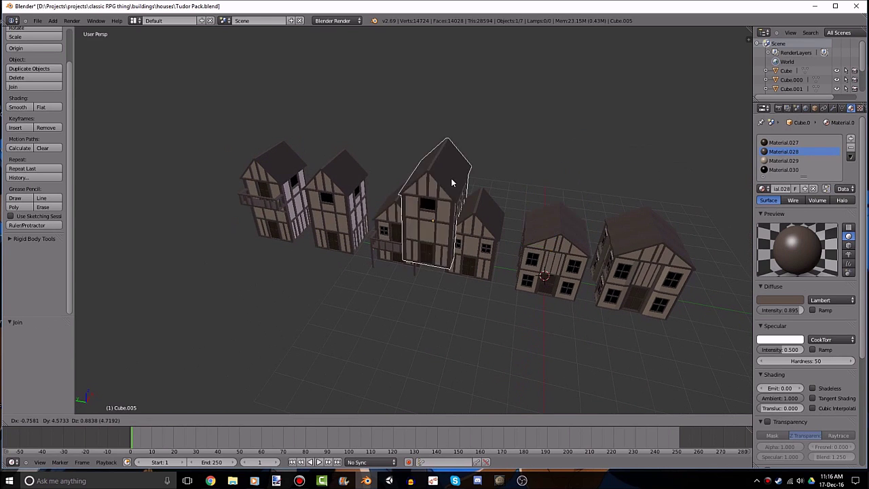
key(y)
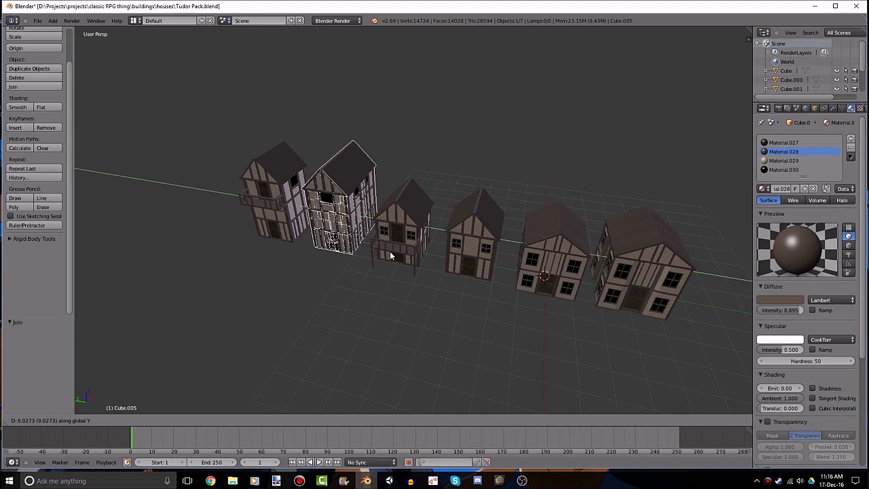
text(9)
key(Return)
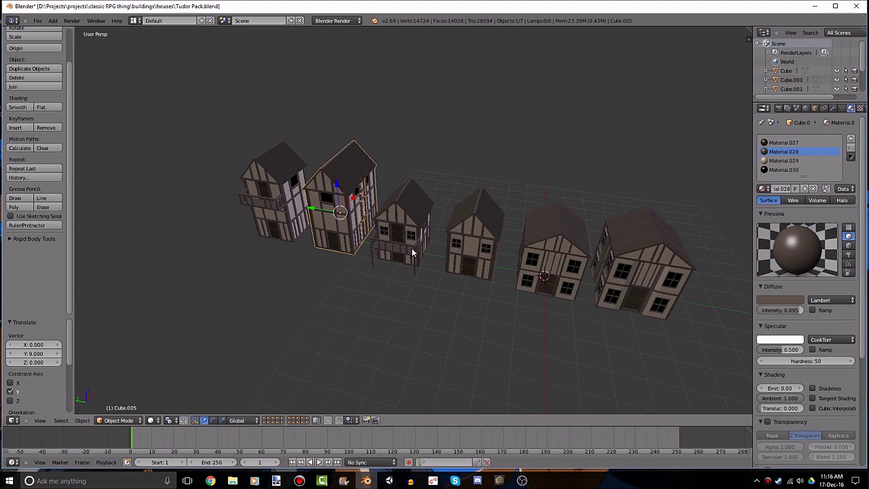
In top wireframe view, duplicate the house 3 units along X.
key(KP_7)
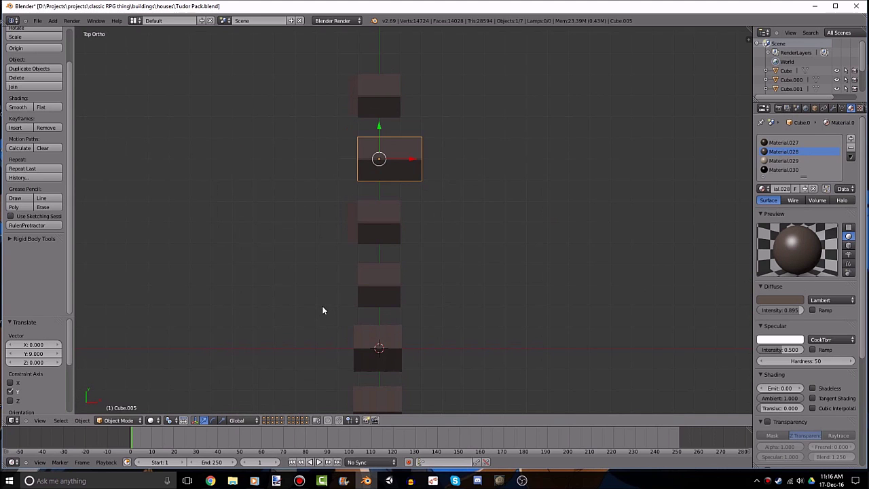
key(z)
key(shift+d)
text(x)
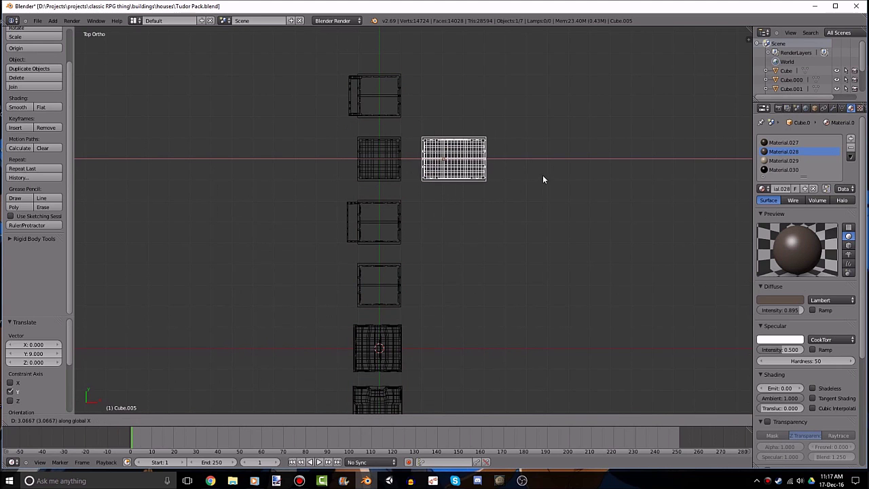
text(3)
key(Return)
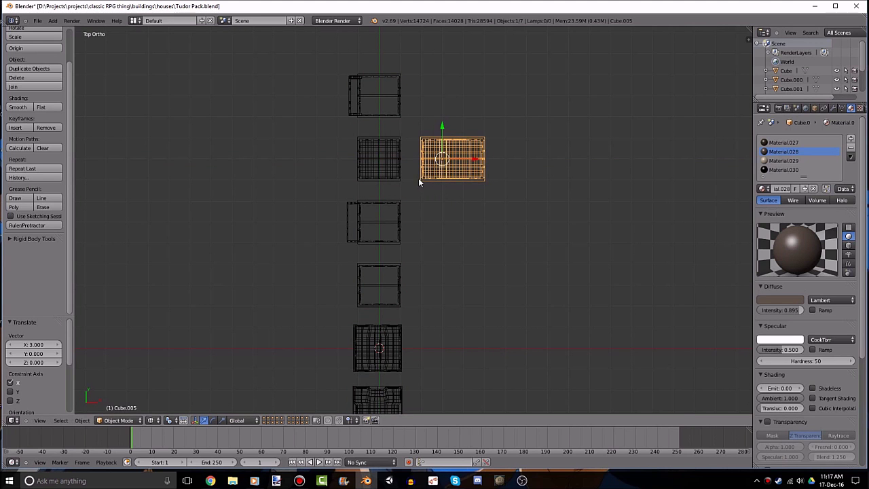
Duplicate the house again and place the copy above the original along Y.
ctrl+scroll(418, 178, up, 1)
scroll(478, 264, up, 3)
shift+scroll(471, 266, up, 4)
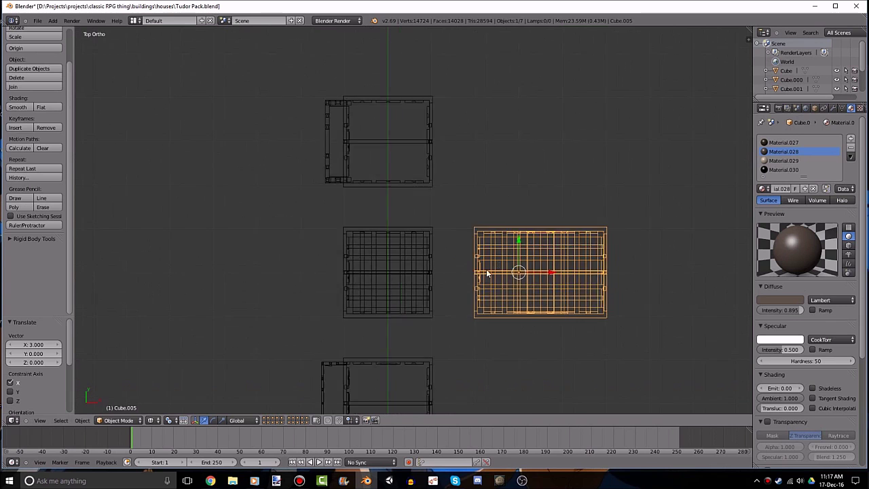
ctrl+scroll(504, 197, down, 2)
key(shift+d)
key(x)
key(y)
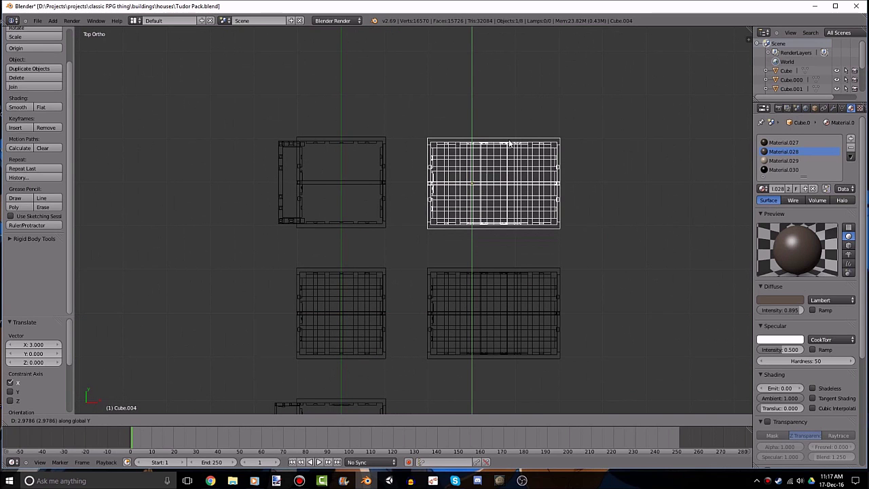
click(565, 176)
Duplicate the two selected houses and shift them 1 unit along X.
shift+click(499, 297)
key(shift+d)
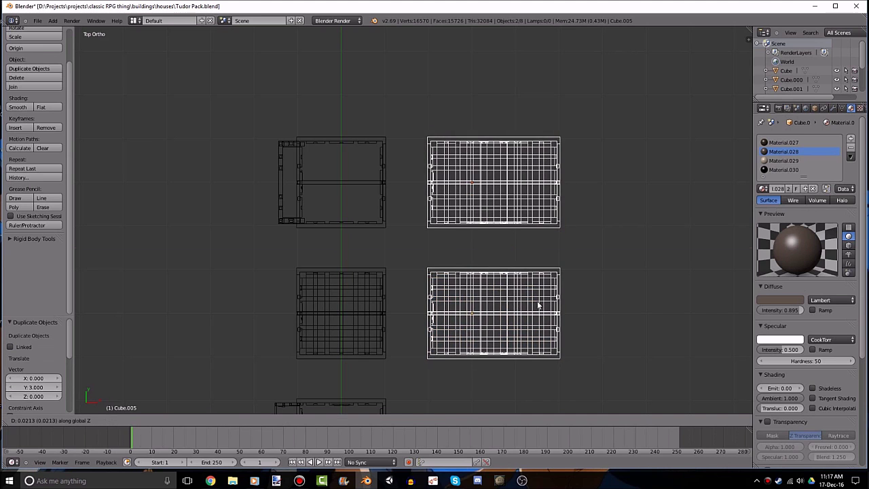
key(x)
key(2)
key(Escape)
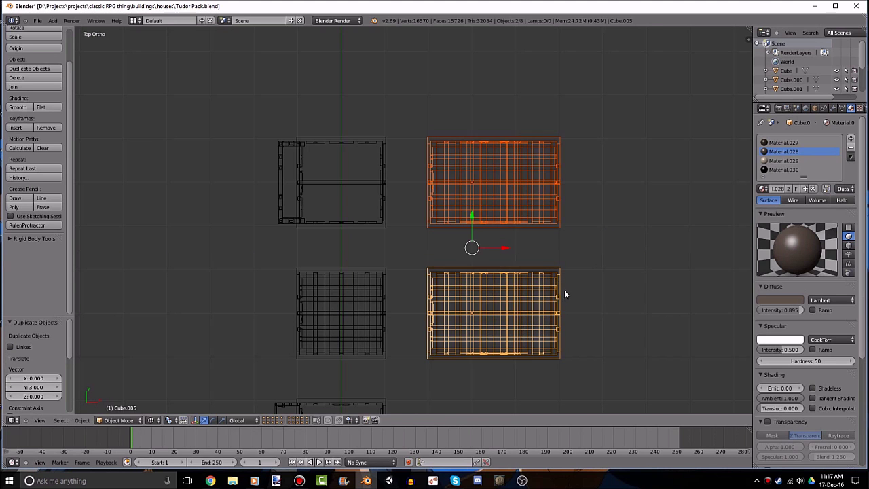
key(g)
key(x)
key(1)
click(581, 294)
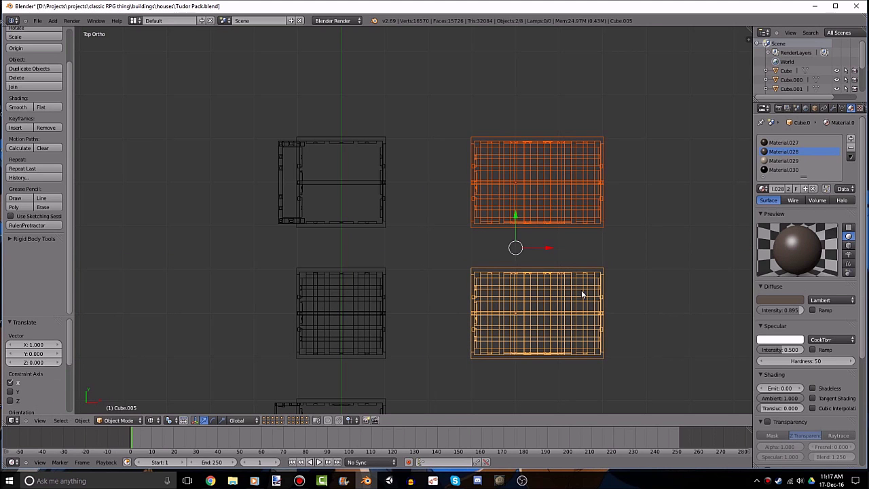
Return to solid perspective view and duplicate the top-left house.
key(KP_5)
key(z)
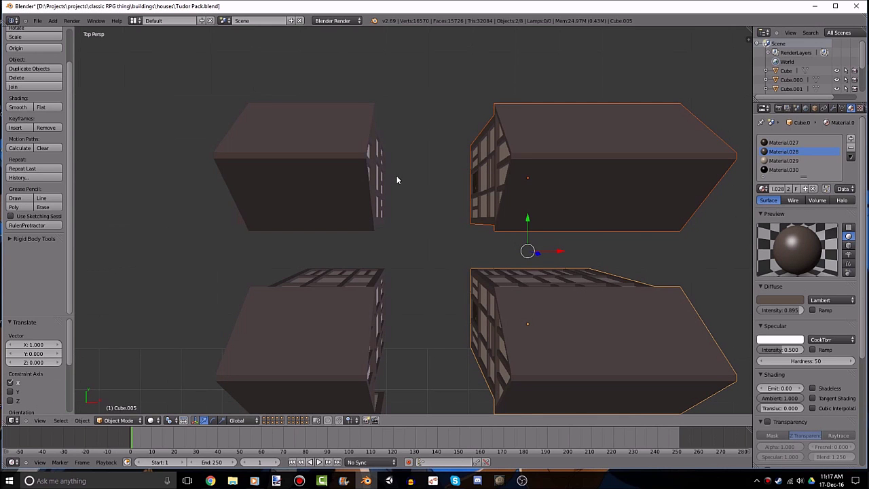
right_click(349, 221)
middle_drag(349, 221, 387, 182)
mouse_move(400, 133)
middle_down()
mouse_move(400, 213)
mouse_move(512, 183)
mouse_move(474, 207)
middle_up()
key(shift+d)
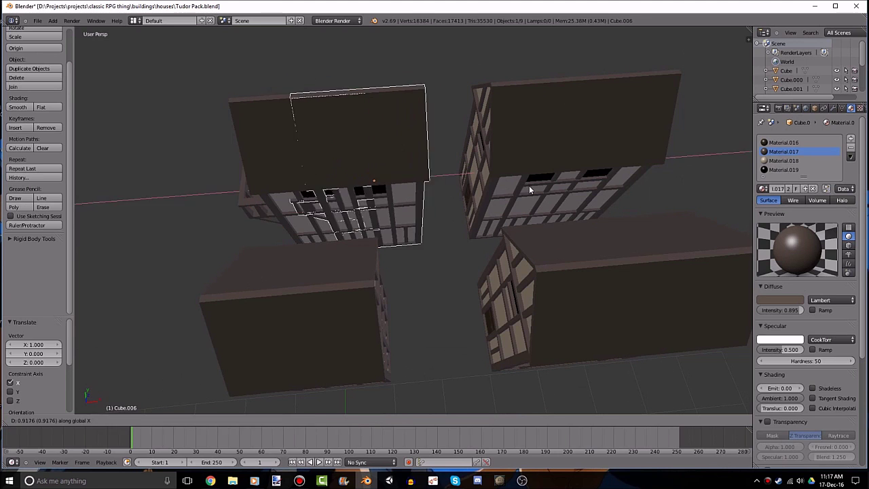
click(466, 206)
Slide the copied house along X into the centre gap, then hide it.
key(g)
key(x)
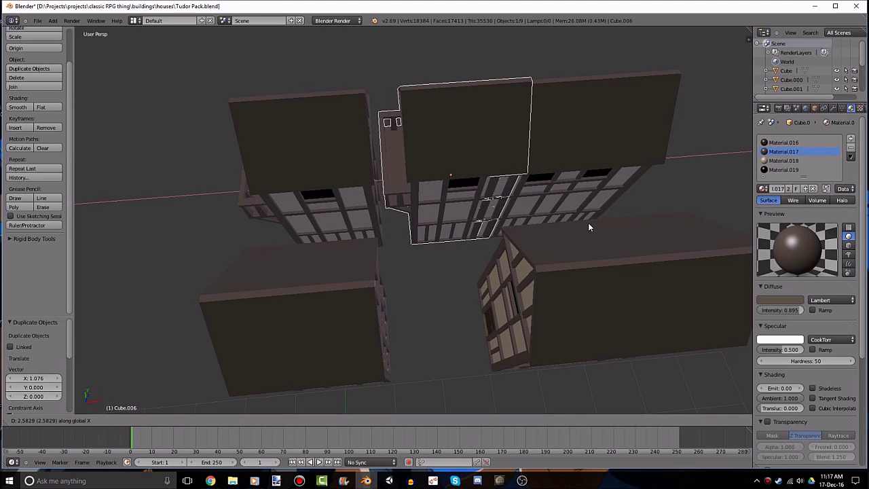
click(584, 219)
key(g)
key(x)
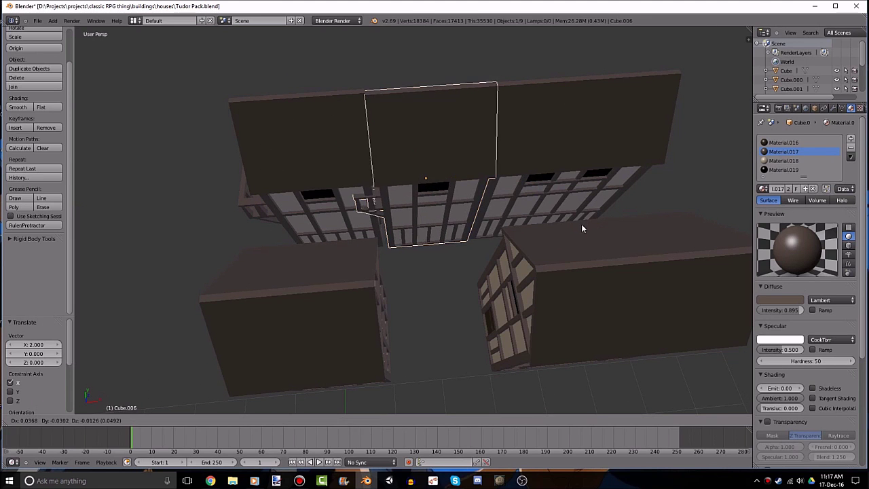
key(Escape)
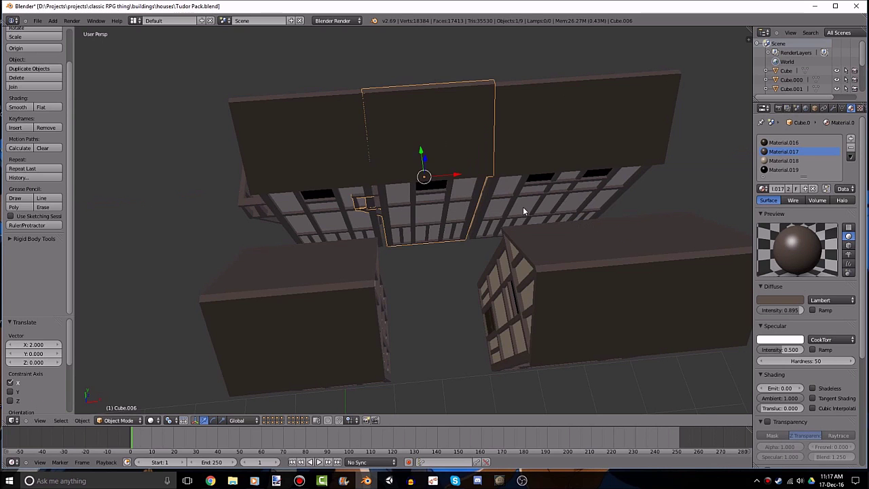
key(h)
Unhide Cube.006 and move it 2 units along X.
key(alt+h)
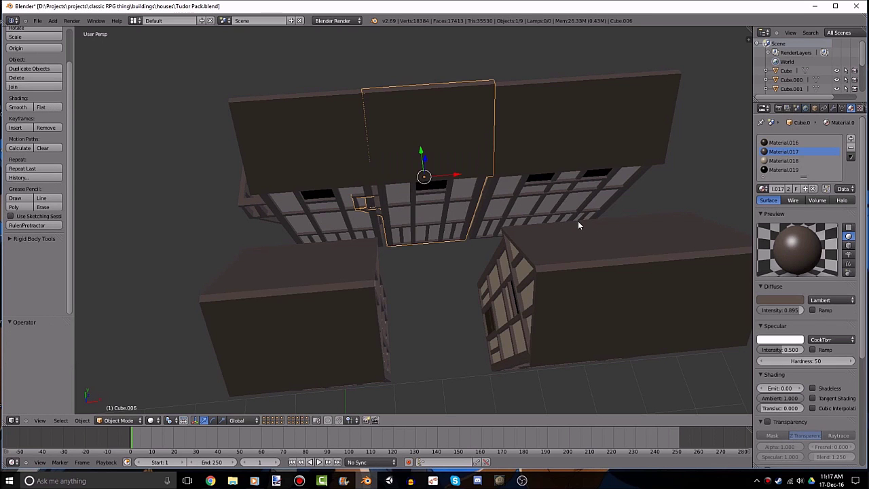
key(g)
key(x)
click(568, 152)
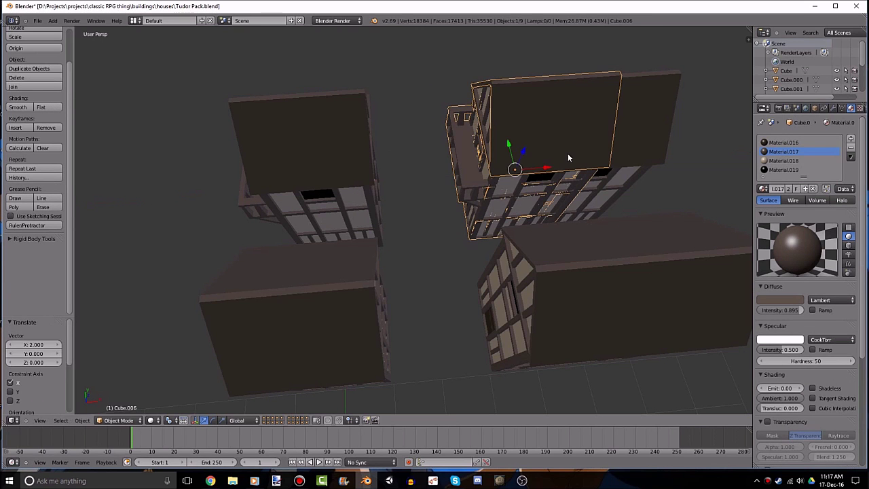
mouse_move(567, 153)
middle_down()
mouse_move(441, 210)
mouse_move(453, 220)
mouse_move(439, 175)
mouse_move(411, 210)
mouse_move(527, 229)
mouse_move(500, 151)
middle_up()
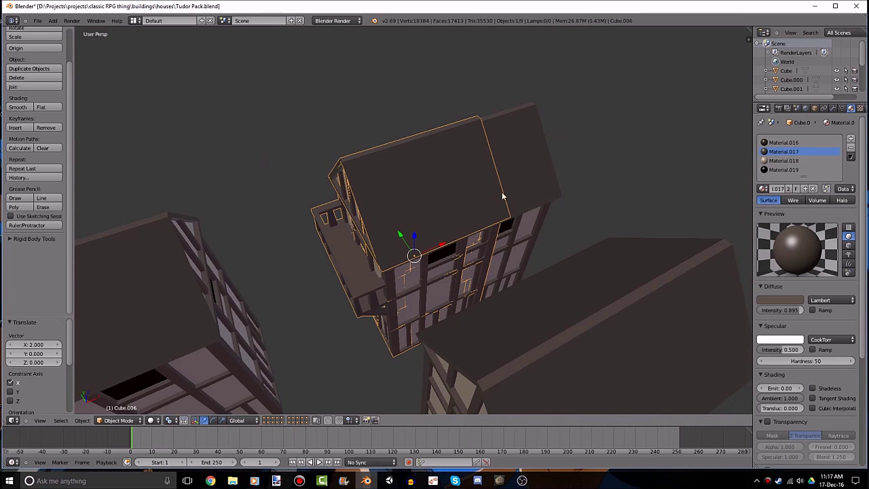
mouse_move(503, 197)
middle_down()
mouse_move(504, 156)
mouse_move(597, 93)
middle_up()
Enter Edit Mode on the house and frame it in a top orthographic wireframe view.
key(KP_7)
key(Tab)
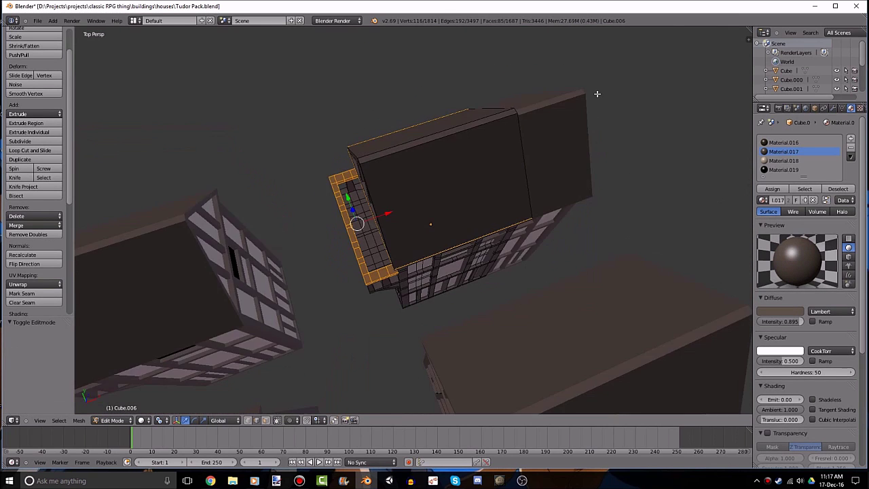
scroll(597, 94, down, 4)
key(KP_5)
key(z)
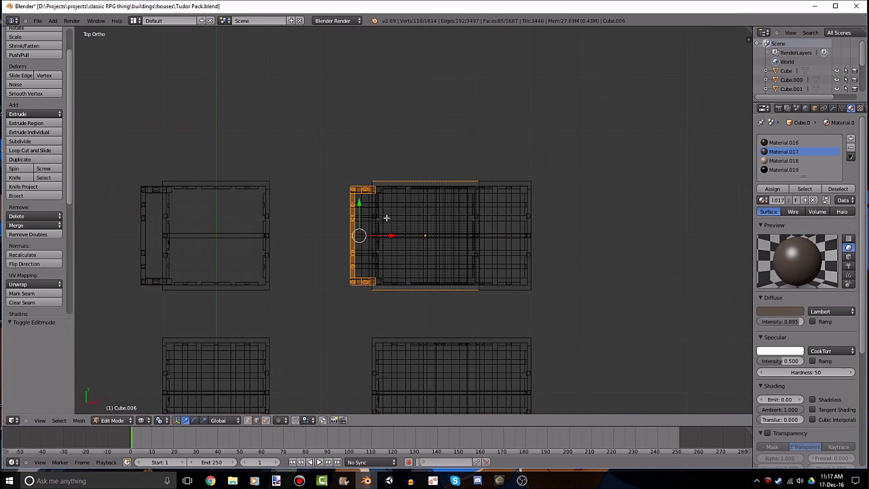
scroll(386, 217, up, 3)
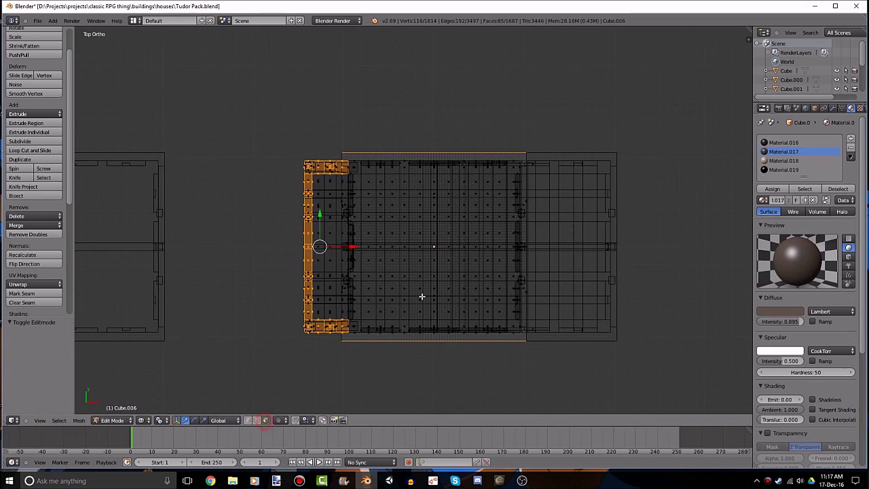
mouse_move(422, 296)
middle_down()
mouse_move(428, 251)
mouse_move(447, 242)
middle_up()
key(KP_7)
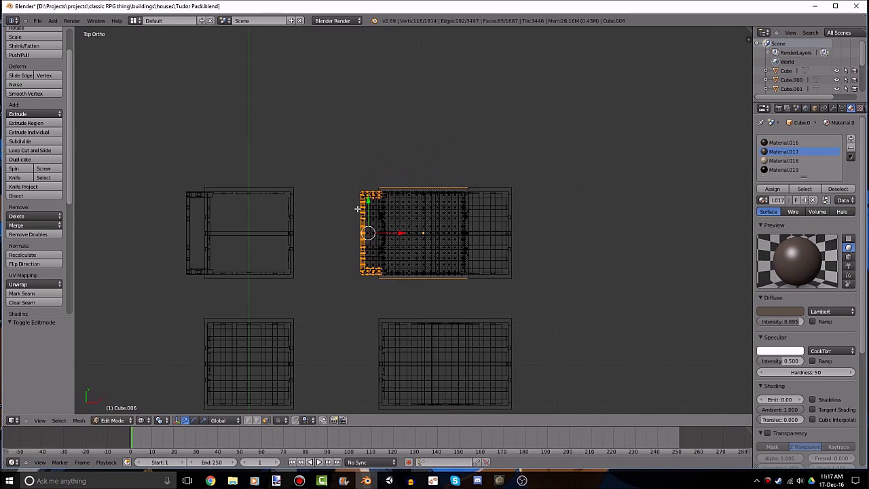
key(KP_Decimal)
Box-select and delete the faces of the house's middle section.
key(a)
drag(595, 116, 355, 393)
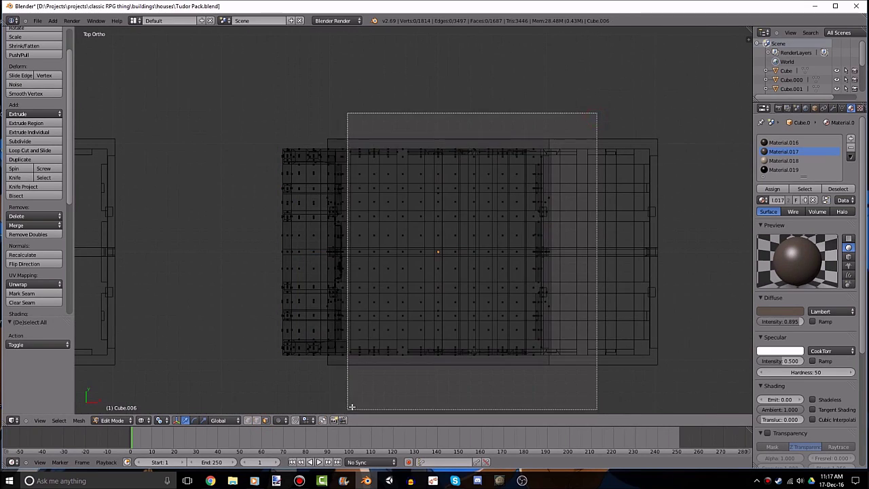
key(x)
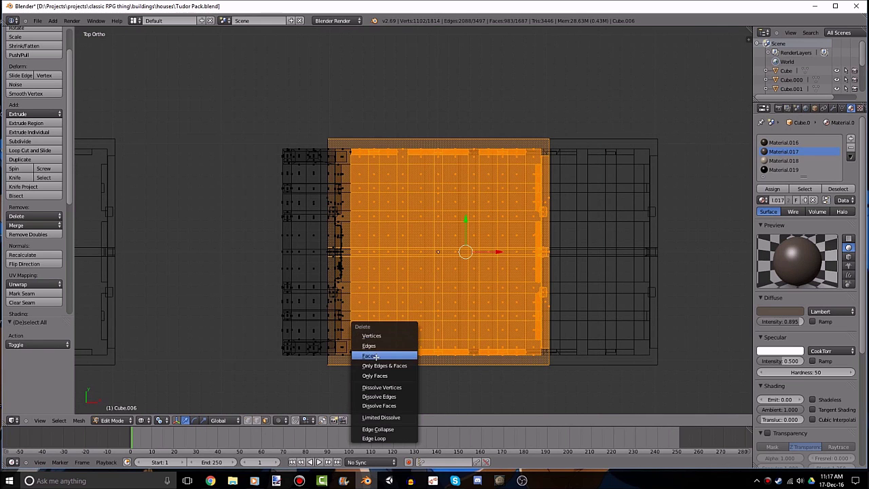
click(375, 356)
key(z)
mouse_move(387, 233)
middle_down()
mouse_move(417, 333)
mouse_move(574, 184)
middle_up()
key(Tab)
Hide the Cube.004 house from the outliner.
right_click(509, 149)
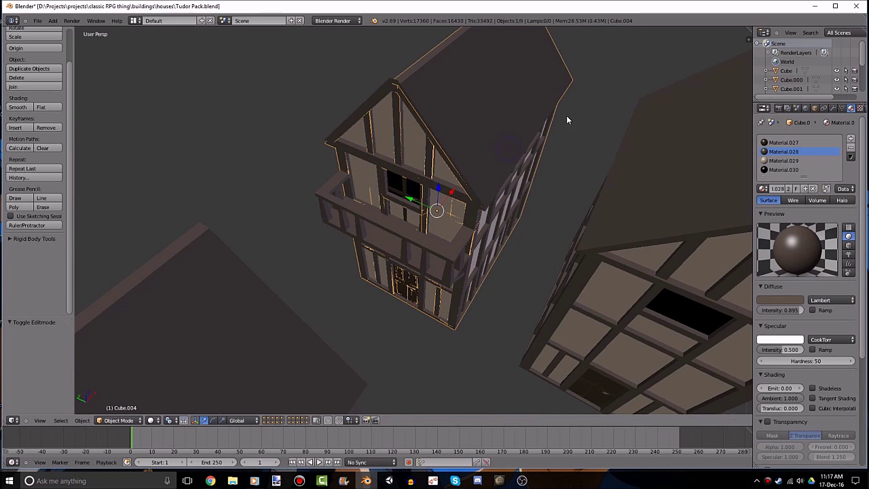
scroll(798, 86, down, 3)
click(837, 61)
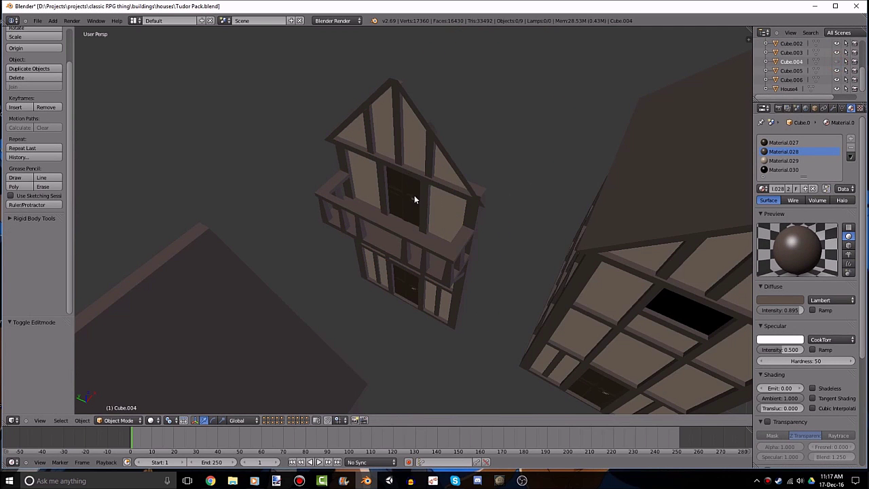
mouse_move(415, 195)
middle_down()
mouse_move(484, 190)
mouse_move(442, 180)
middle_up()
Delete Cube.006's wall and door infill faces, leaving only its timber frame.
right_click(441, 180)
key(Tab)
scroll(424, 184, up, 3)
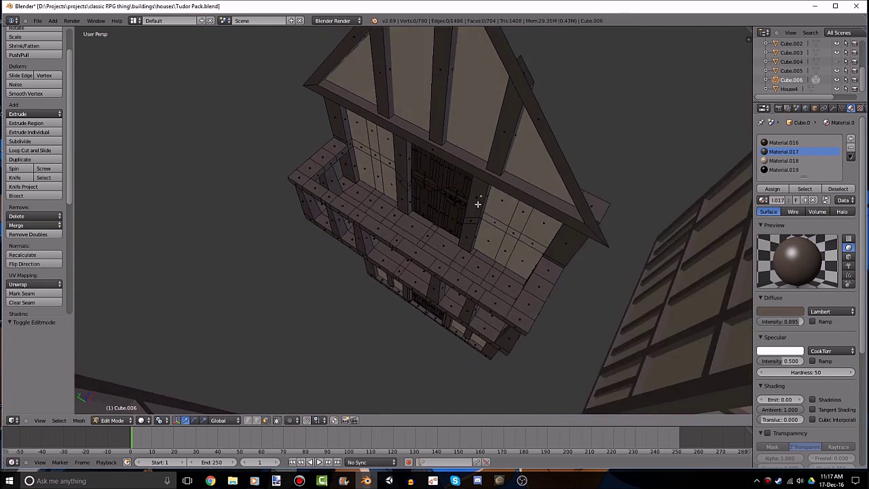
mouse_move(475, 204)
middle_down()
mouse_move(458, 92)
mouse_move(442, 91)
middle_up()
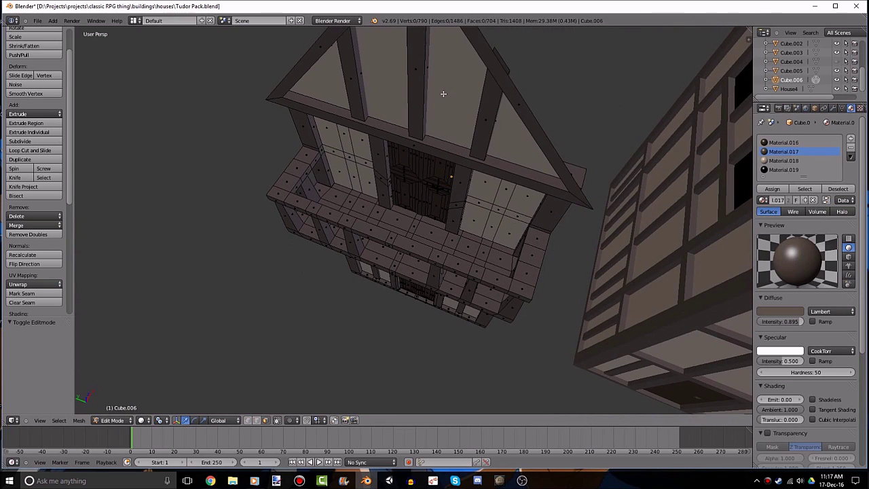
key(a)
click(834, 192)
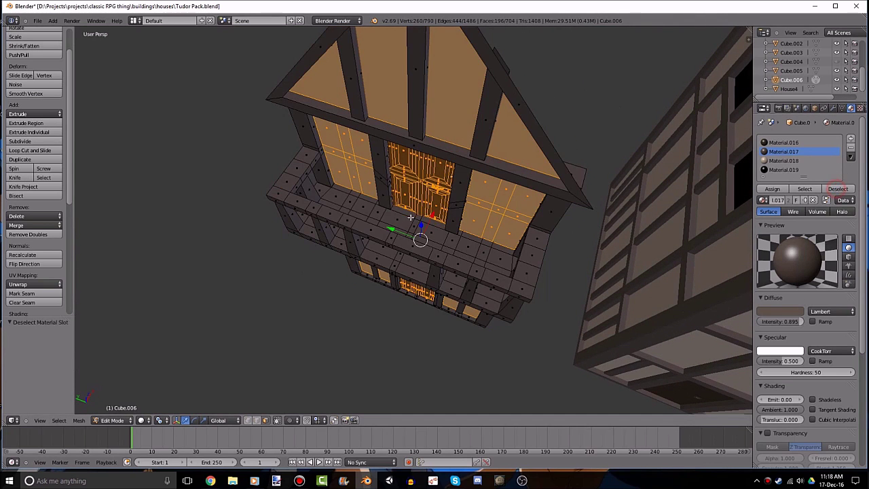
key(x)
click(415, 216)
mouse_move(412, 214)
middle_down()
mouse_move(520, 210)
mouse_move(502, 188)
mouse_move(559, 170)
mouse_move(559, 190)
mouse_move(434, 231)
mouse_move(440, 197)
mouse_move(428, 202)
mouse_move(446, 231)
mouse_move(539, 233)
mouse_move(478, 266)
mouse_move(493, 237)
mouse_move(710, 171)
mouse_move(471, 232)
middle_up()
key(a)
key(Tab)
key(a)
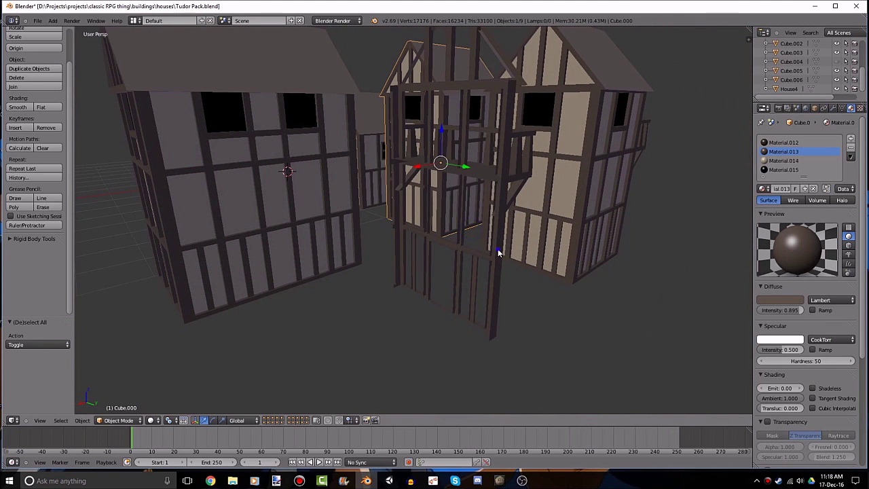
In front wireframe view, box-select the lower part of Cube.006's timber frame.
right_click(499, 253)
key(Tab)
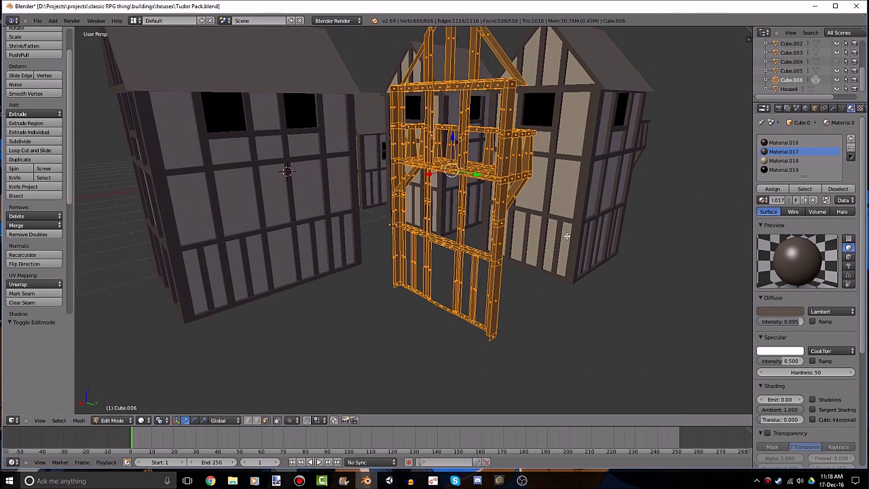
key(KP_1)
key(z)
key(a)
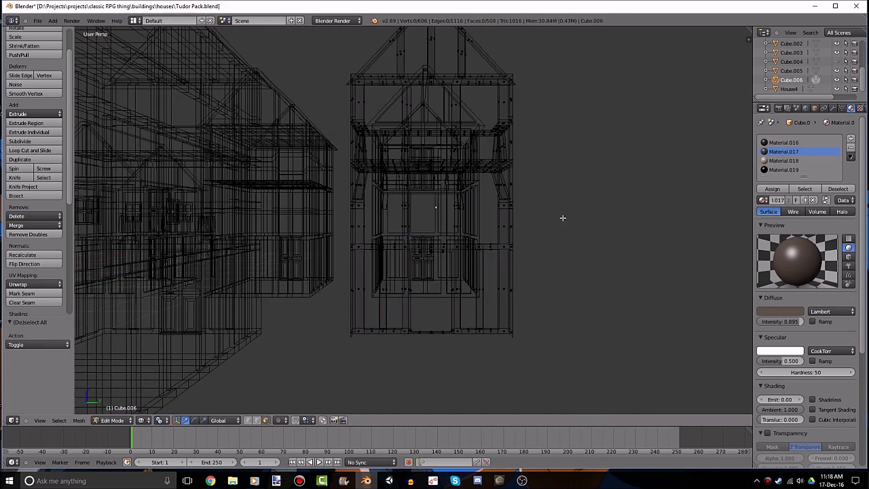
key(n)
key(n)
key(b)
drag(601, 178, 211, 411)
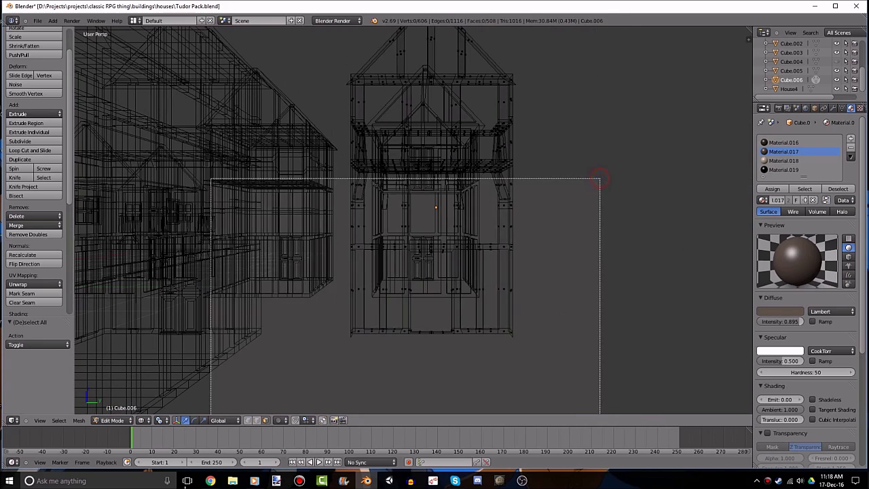
Add the roof timbers to the selection and delete the selected faces.
mouse_move(489, 316)
middle_down()
mouse_move(517, 313)
mouse_move(526, 234)
middle_up()
key(b)
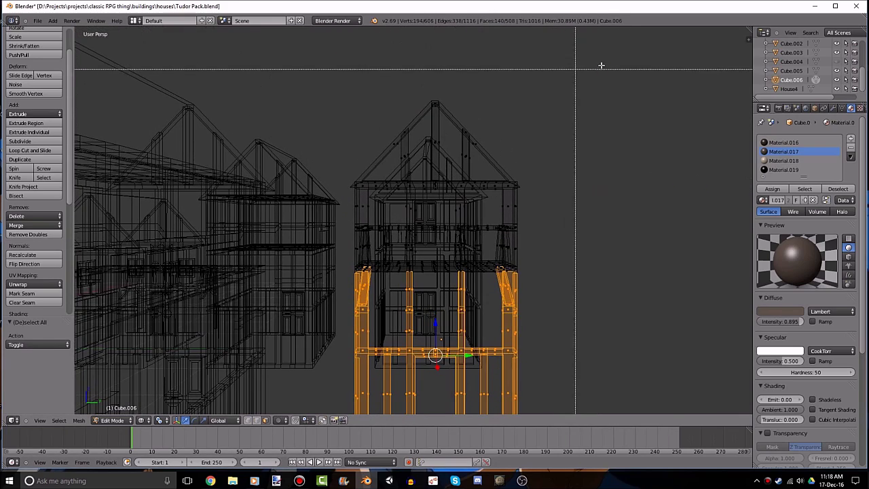
drag(603, 69, 270, 228)
middle_drag(571, 206, 407, 204)
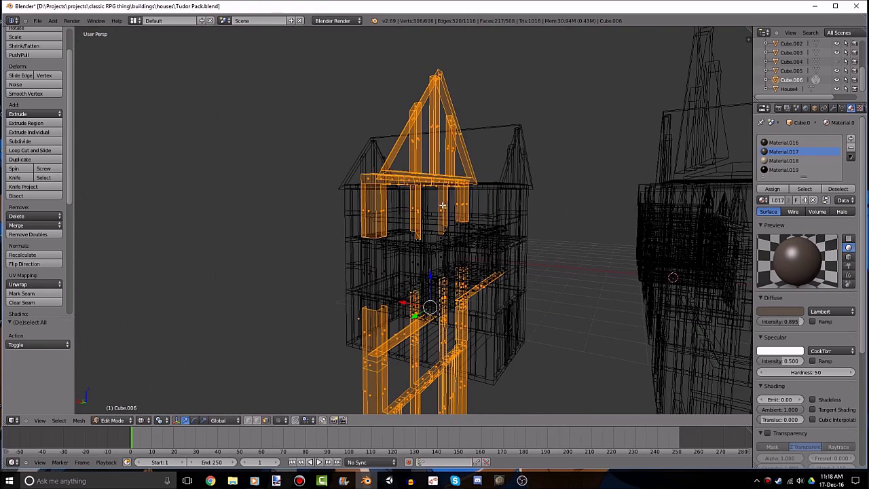
key(x)
click(408, 204)
key(z)
Box-select the two upright balcony posts in wireframe view.
mouse_move(468, 228)
middle_down()
mouse_move(421, 262)
mouse_move(412, 156)
mouse_move(446, 136)
middle_up()
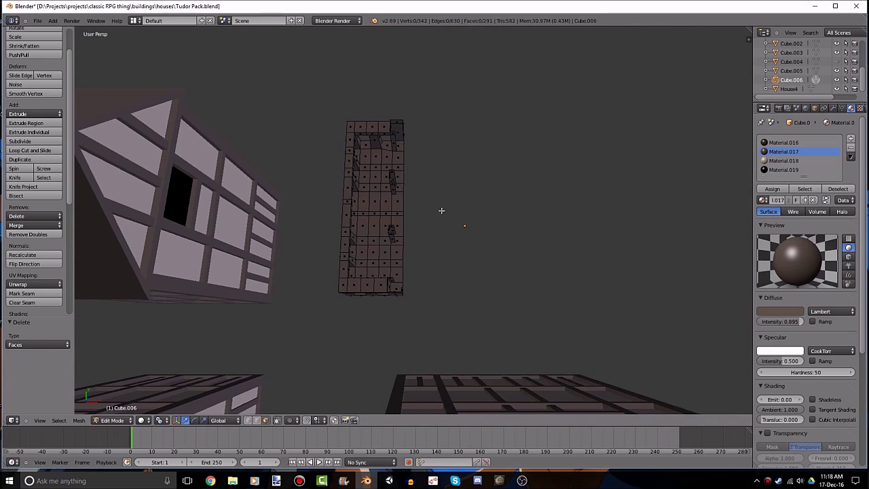
mouse_move(441, 211)
middle_down()
mouse_move(544, 184)
mouse_move(462, 217)
middle_up()
key(z)
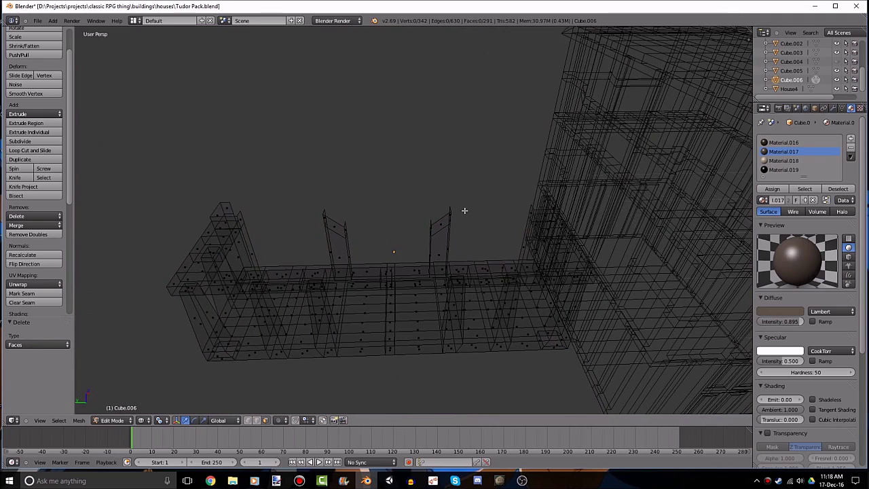
key(b)
drag(466, 187, 303, 258)
In solid shading, select the face near the balcony posts and delete the post faces.
key(z)
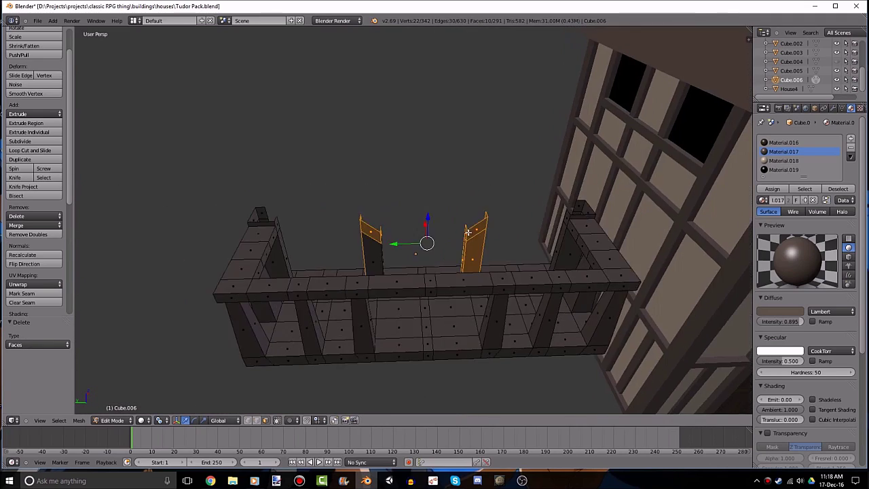
mouse_move(468, 232)
middle_down()
mouse_move(466, 204)
mouse_move(396, 220)
mouse_move(331, 325)
middle_up()
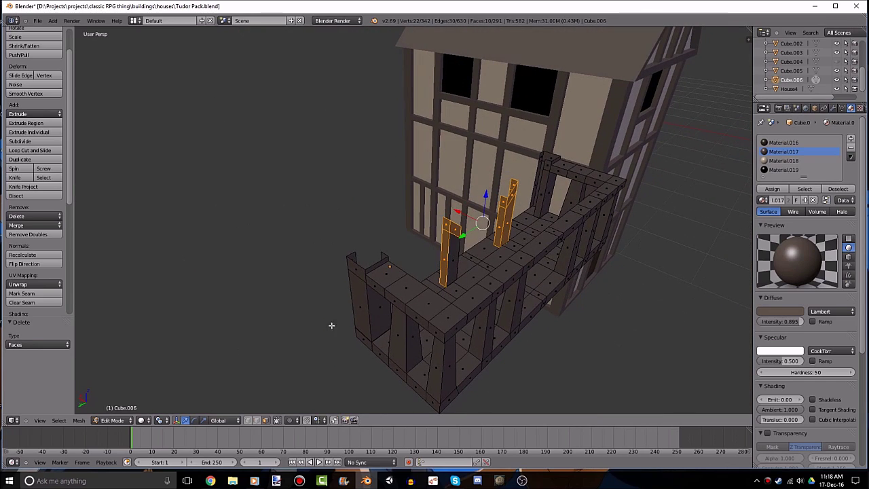
mouse_move(400, 290)
middle_down()
mouse_move(511, 245)
mouse_move(489, 235)
mouse_move(345, 244)
mouse_move(403, 212)
middle_up()
scroll(475, 265, down, 3)
scroll(380, 225, up, 4)
shift+right_click(391, 174)
mouse_move(391, 173)
middle_down()
mouse_move(402, 188)
mouse_move(439, 190)
mouse_move(403, 158)
mouse_move(400, 190)
mouse_move(439, 282)
mouse_move(382, 261)
middle_up()
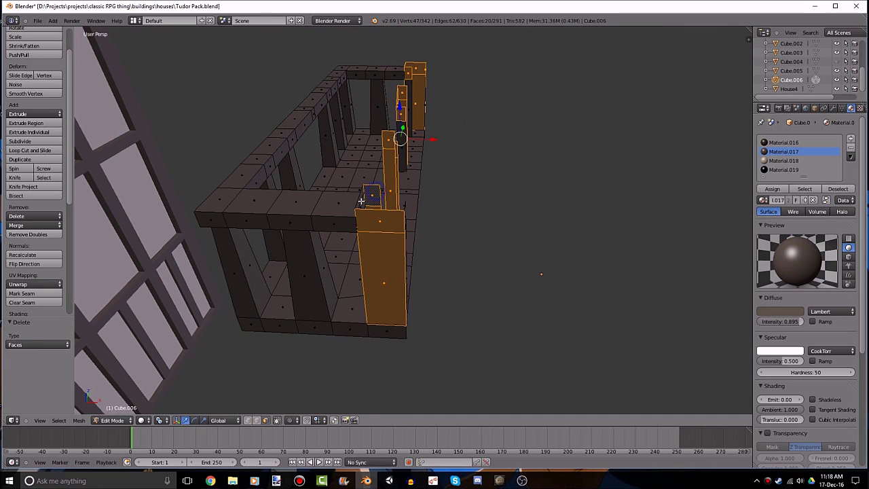
middle_drag(359, 200, 376, 233)
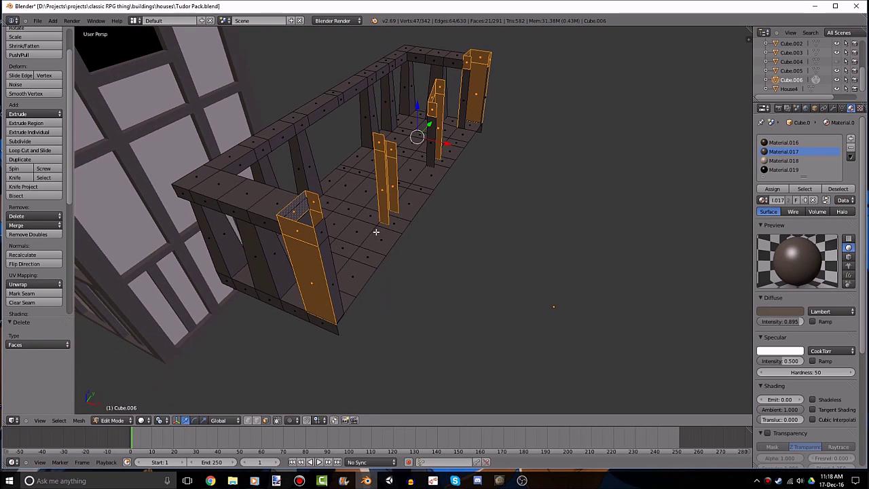
key(x)
click(373, 232)
Delete the individual faces at the balcony's far end, including the thin right-end face.
right_click(435, 151)
key(x)
click(435, 150)
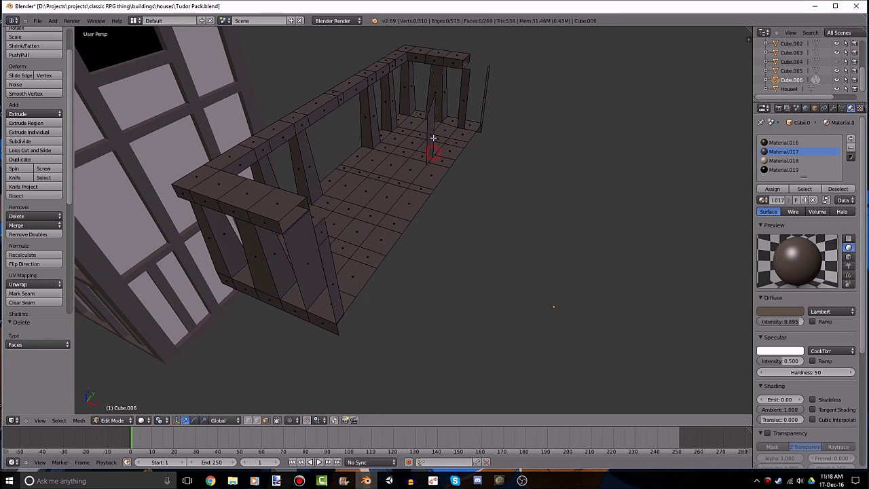
right_click(434, 126)
key(x)
click(435, 121)
key(x)
click(474, 101)
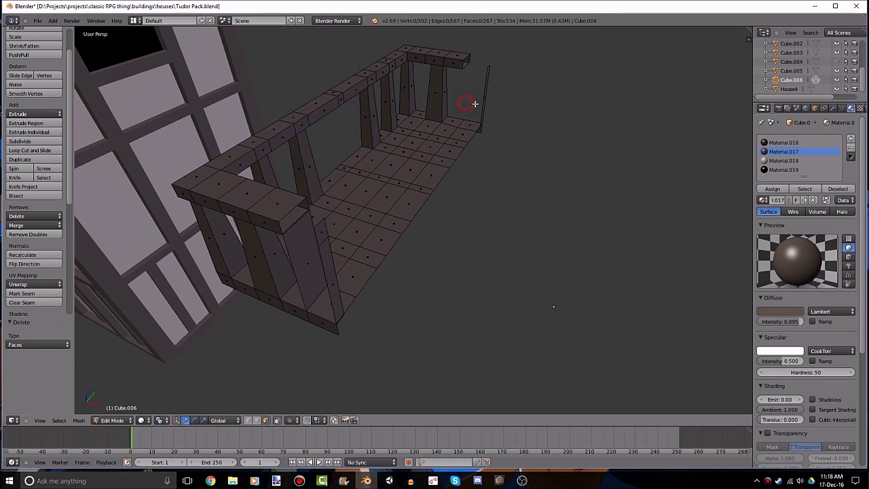
right_click(490, 99)
key(x)
click(483, 101)
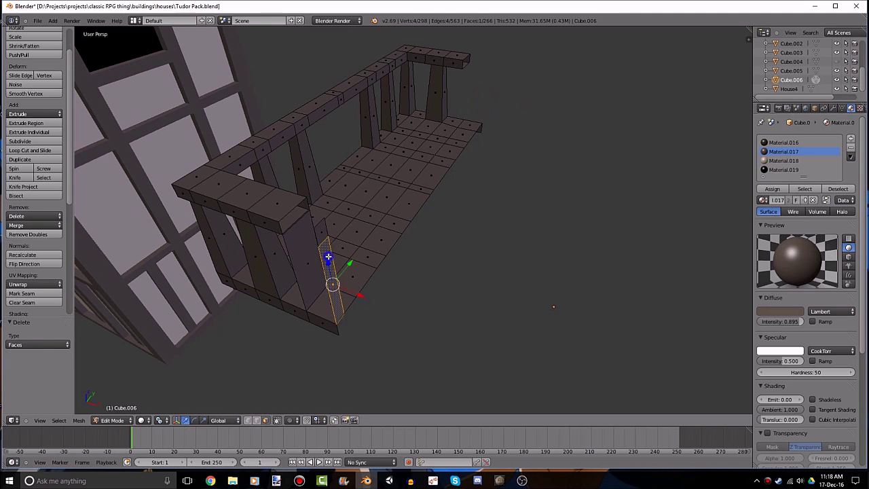
Delete the three thin leftover faces on the balcony walkway.
key(x)
click(328, 257)
key(x)
click(319, 231)
key(x)
click(302, 243)
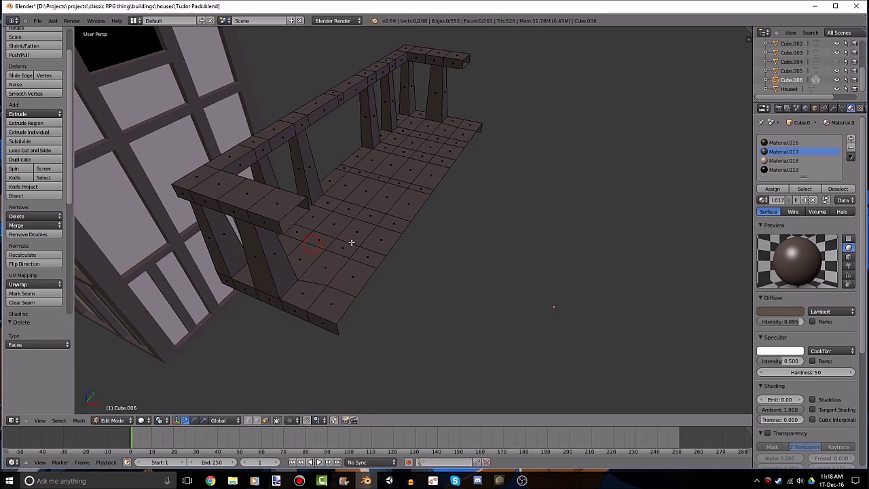
In wireframe view, box-select the faces at the mesh's right end and delete them.
middle_drag(351, 242, 373, 225)
key(z)
middle_drag(369, 192, 444, 153)
key(b)
mouse_move(444, 153)
mouse_down()
mouse_move(376, 373)
mouse_move(401, 382)
mouse_up()
click(468, 268)
middle_drag(468, 268, 468, 259)
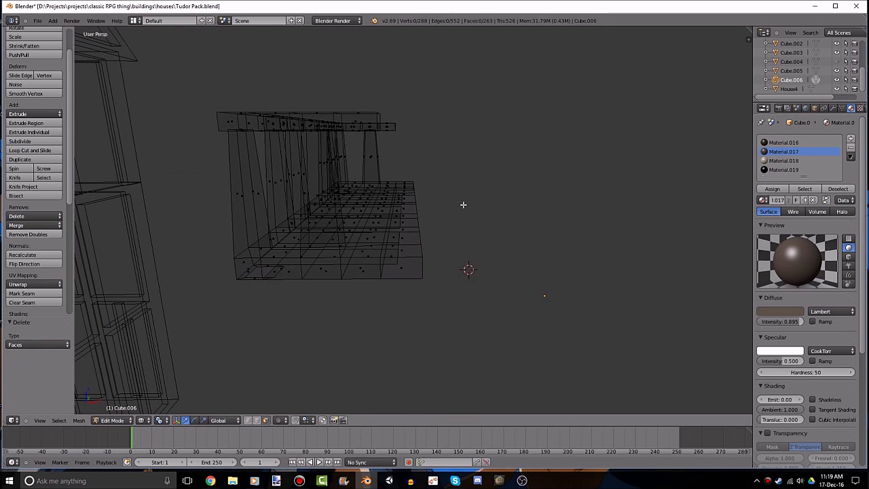
key(b)
drag(483, 130, 462, 310)
mouse_move(462, 310)
middle_down()
mouse_move(480, 278)
mouse_move(480, 291)
middle_up()
drag(479, 134, 392, 385)
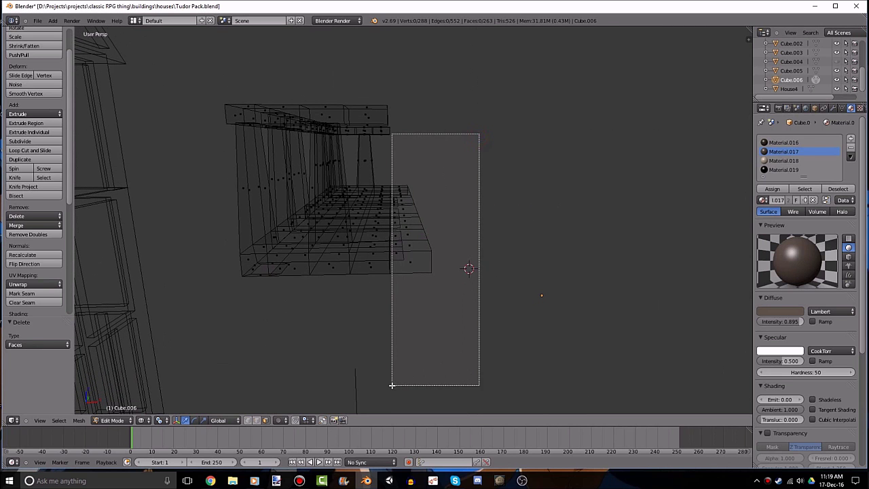
key(x)
click(413, 286)
Switch back to solid shading, check the walkway among the roofs, and return to Object Mode.
key(z)
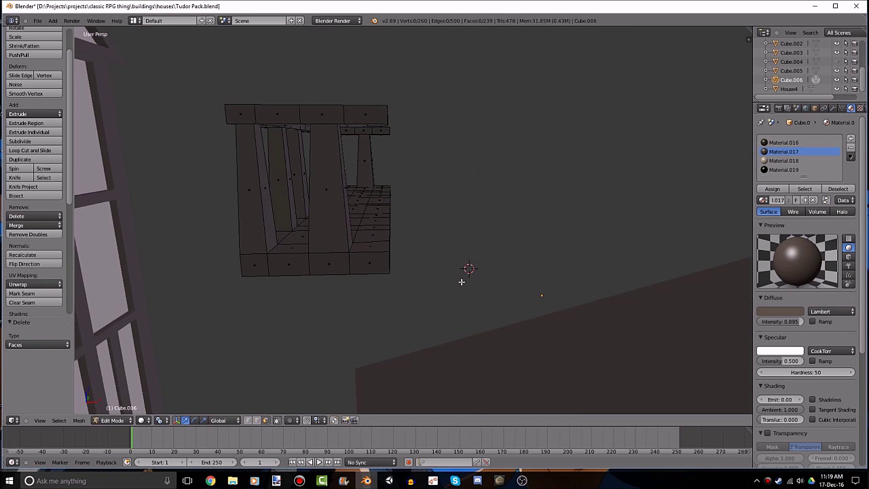
scroll(421, 206, down, 3)
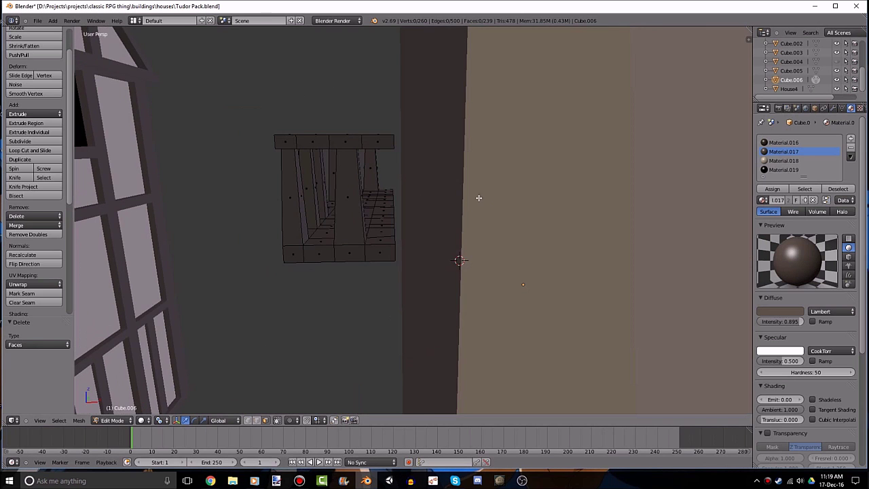
mouse_move(478, 196)
middle_down()
mouse_move(579, 247)
mouse_move(605, 226)
middle_up()
middle_drag(563, 206, 539, 208)
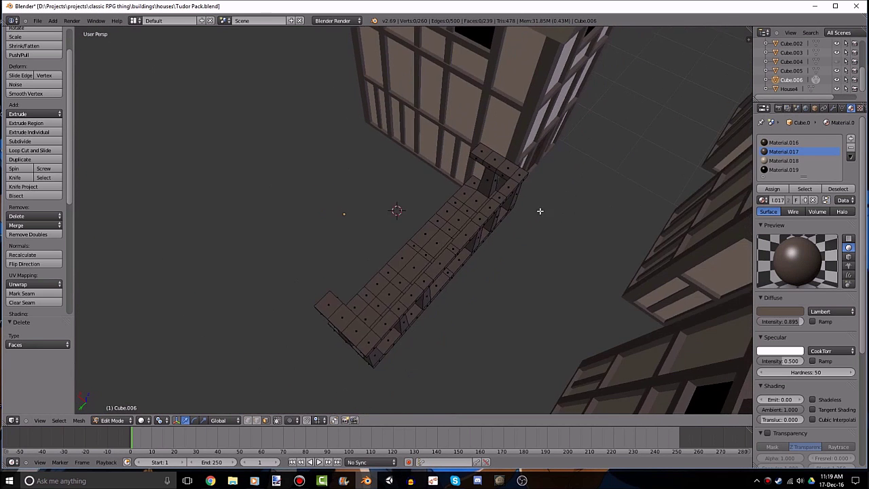
scroll(539, 207, down, 4)
middle_drag(501, 238, 457, 224)
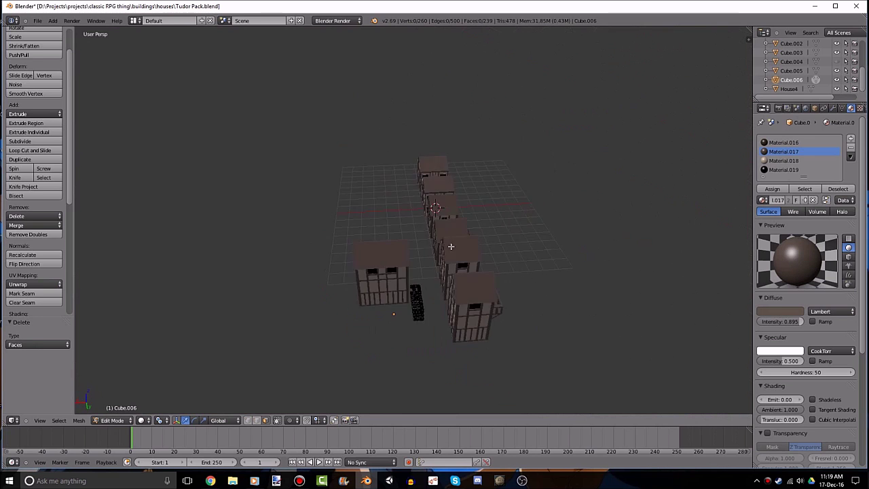
key(Tab)
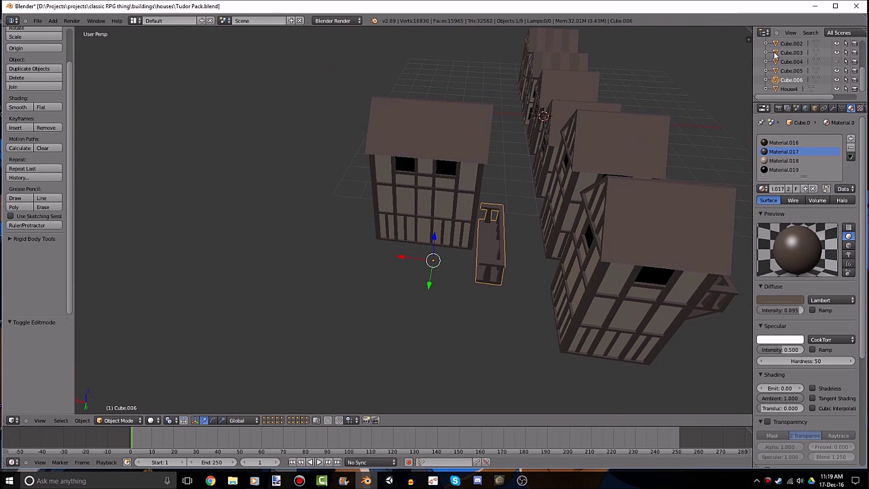
Unhide the house Cube.004 and select it among the group of houses.
click(836, 62)
mouse_move(537, 136)
middle_down()
mouse_move(543, 130)
mouse_move(530, 158)
middle_up()
key(a)
right_click(554, 187)
middle_drag(554, 186, 397, 197)
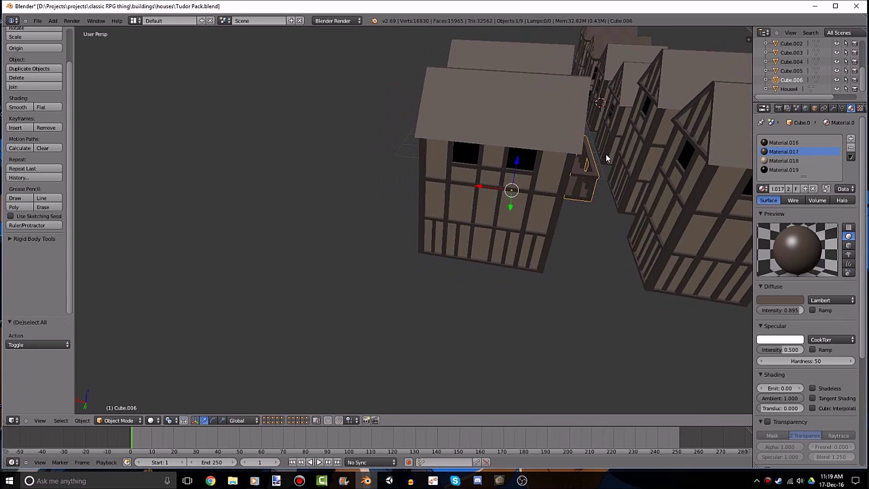
scroll(397, 196, up, 3)
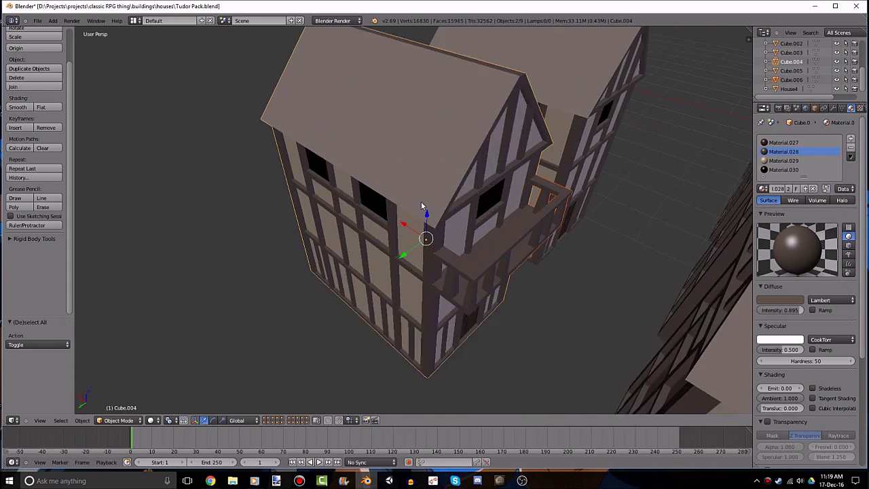
scroll(455, 234, up, 3)
scroll(353, 225, down, 5)
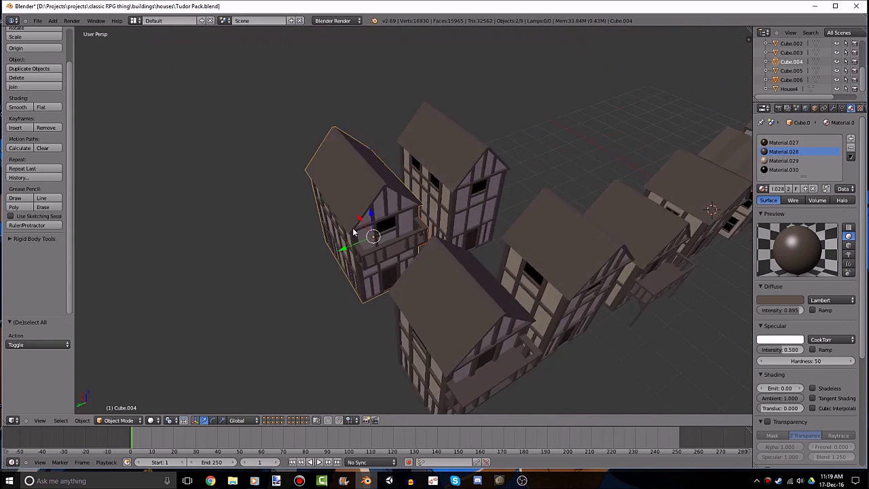
middle_drag(352, 225, 413, 210)
scroll(413, 210, up, 3)
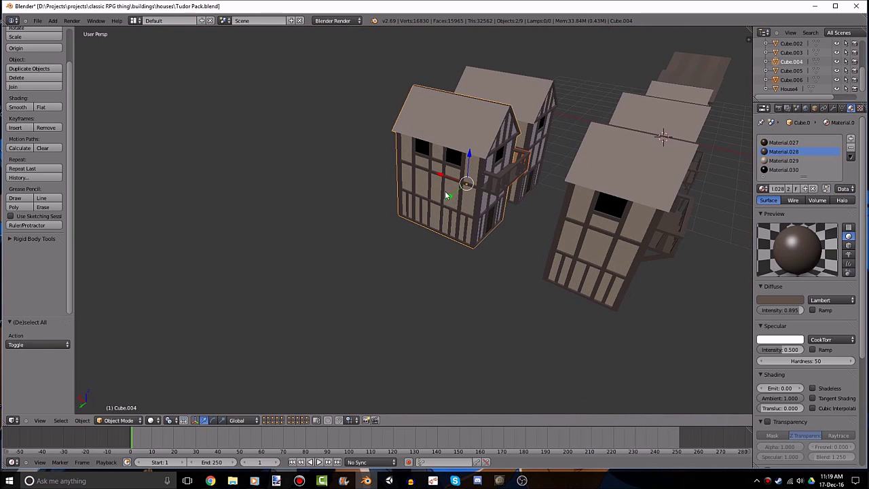
key(ctrl+z)
key(z)
key(z)
Select houses Cube.003 and Cube.004, then the balcony part Cube.006.
mouse_move(440, 182)
middle_down()
mouse_move(443, 167)
mouse_move(453, 179)
middle_up()
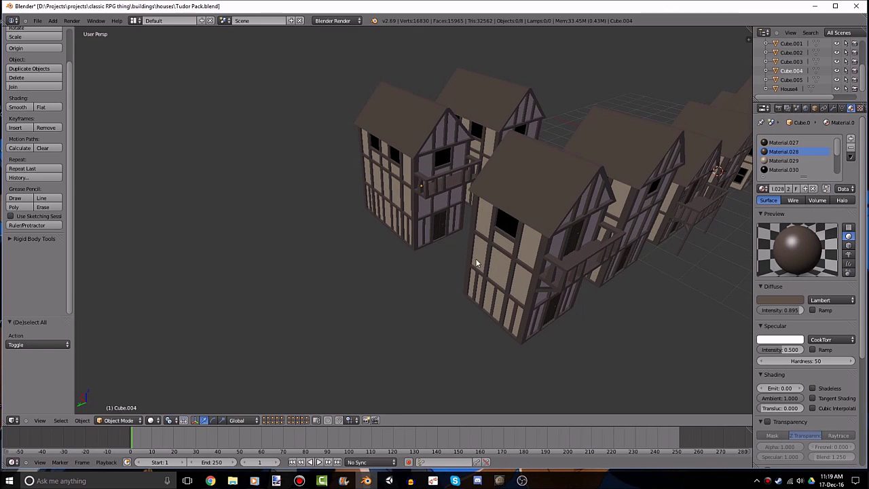
mouse_move(442, 176)
middle_down()
mouse_move(338, 292)
mouse_move(297, 268)
middle_up()
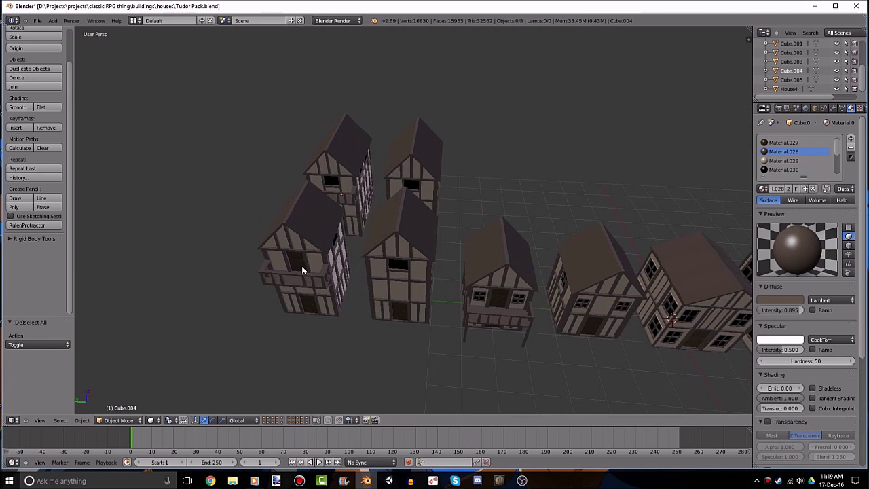
right_click(303, 268)
right_click(350, 196)
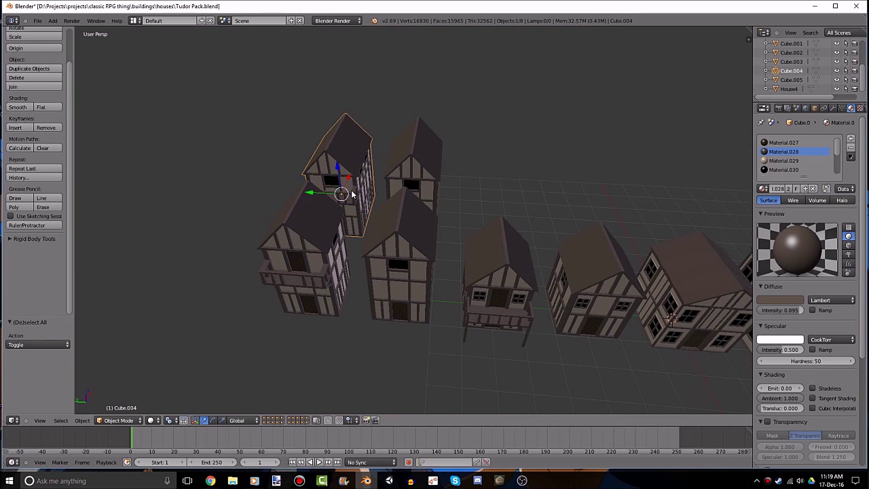
right_click(352, 198)
right_click(352, 201)
right_click(351, 202)
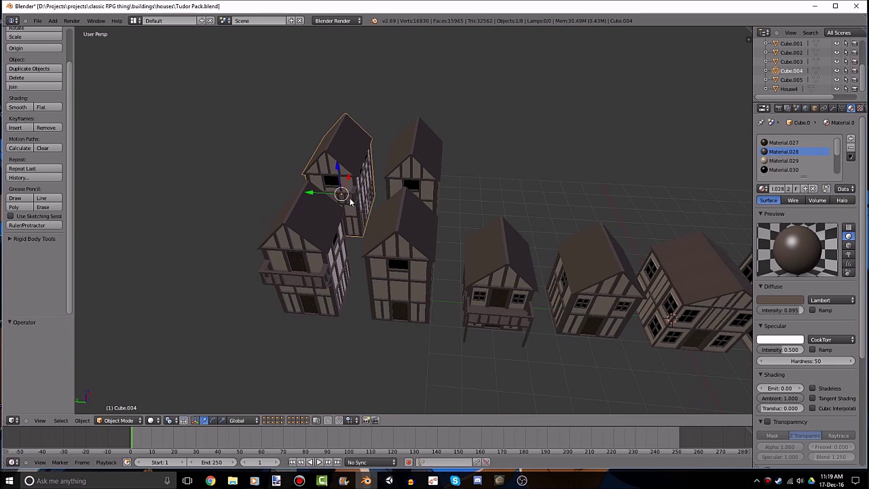
middle_drag(350, 205, 326, 241)
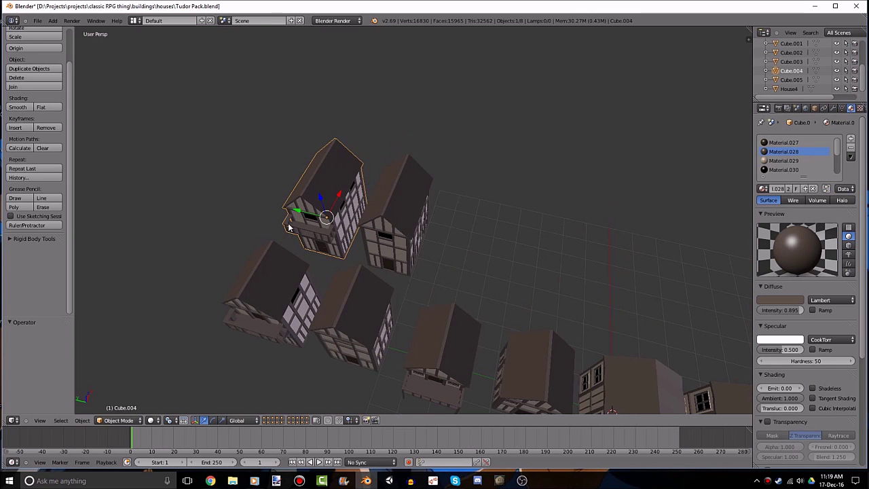
right_click(292, 225)
mouse_move(292, 225)
middle_down()
mouse_move(272, 231)
mouse_move(367, 208)
middle_up()
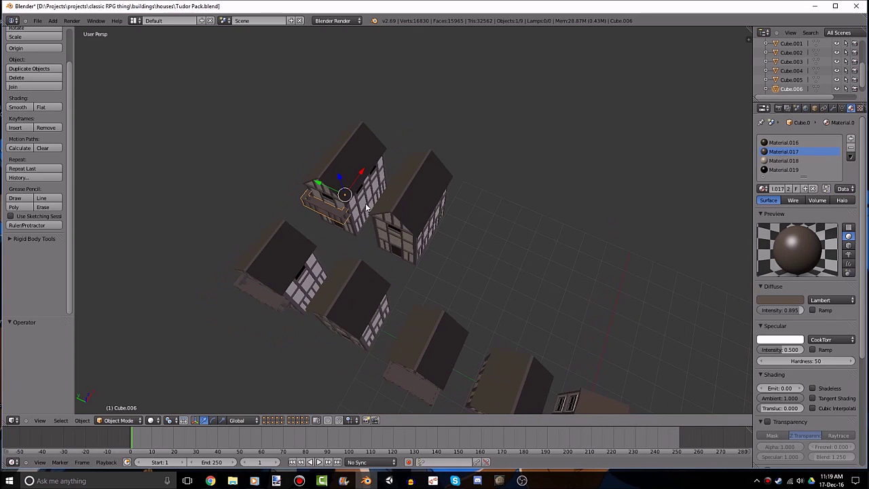
Duplicate Cube.006 and shift the copy -3 along X, then 1 more along X.
key(shift+d)
key(x)
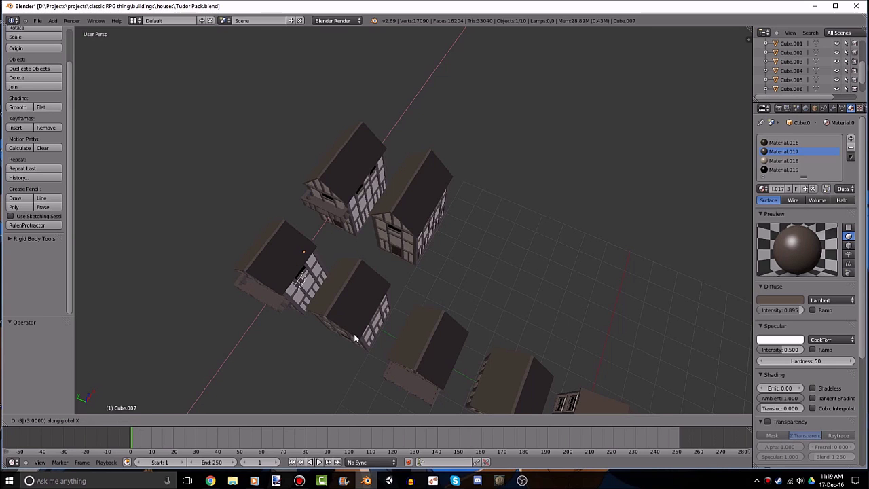
key(Return)
key(g)
key(x)
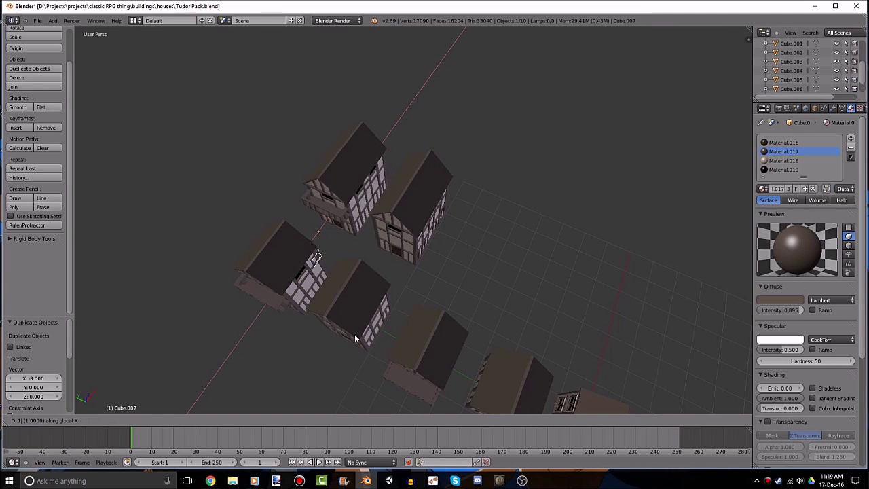
key(Return)
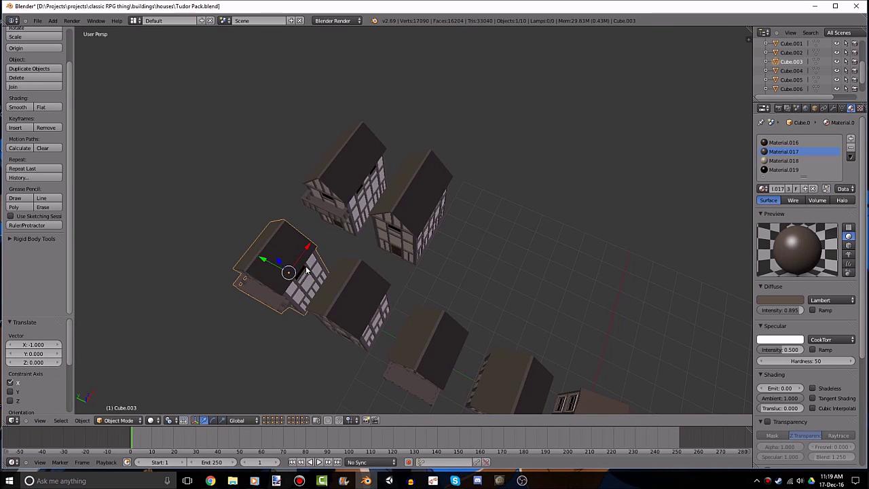
Delete Cube.003 and place a duplicate of Cube.000 3 units along Y.
key(x)
click(306, 263)
mouse_move(335, 266)
middle_down()
mouse_move(410, 249)
mouse_move(423, 292)
mouse_move(421, 283)
middle_up()
right_click(423, 293)
key(shift+d)
text(x)
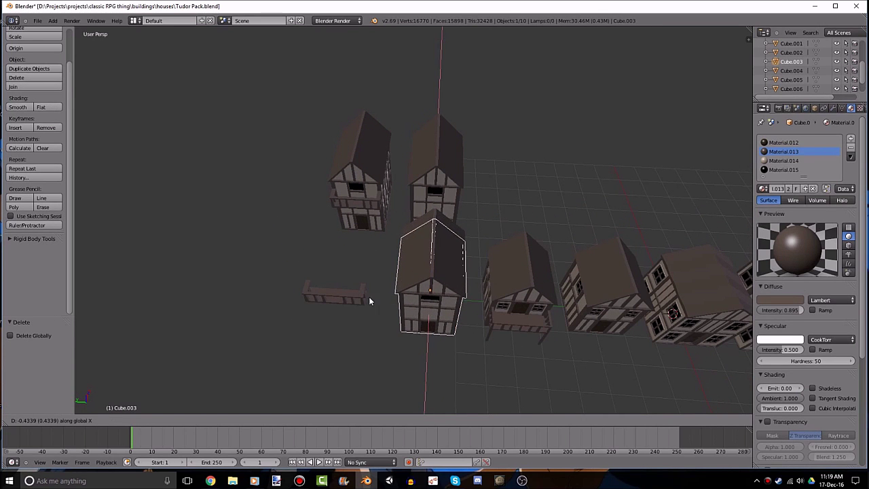
text(y3)
key(Return)
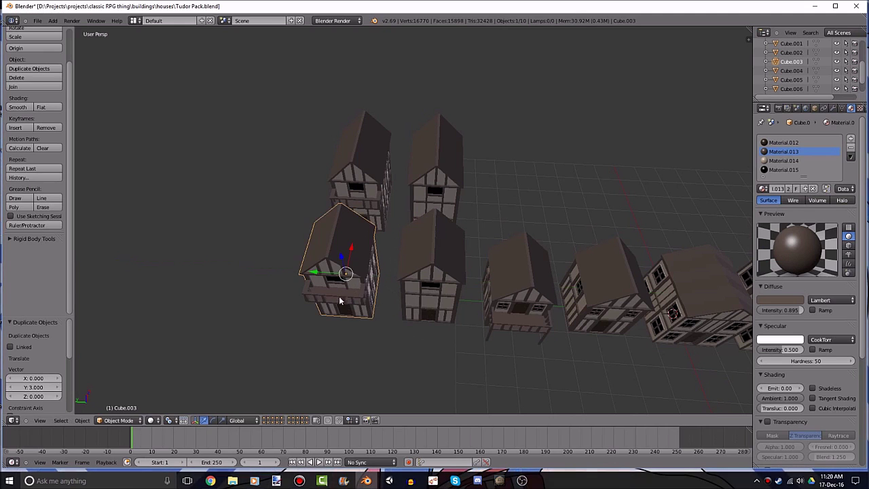
Select the house parts Cube.006 and Cube.004, viewing the row from higher up.
shift+right_click(299, 295)
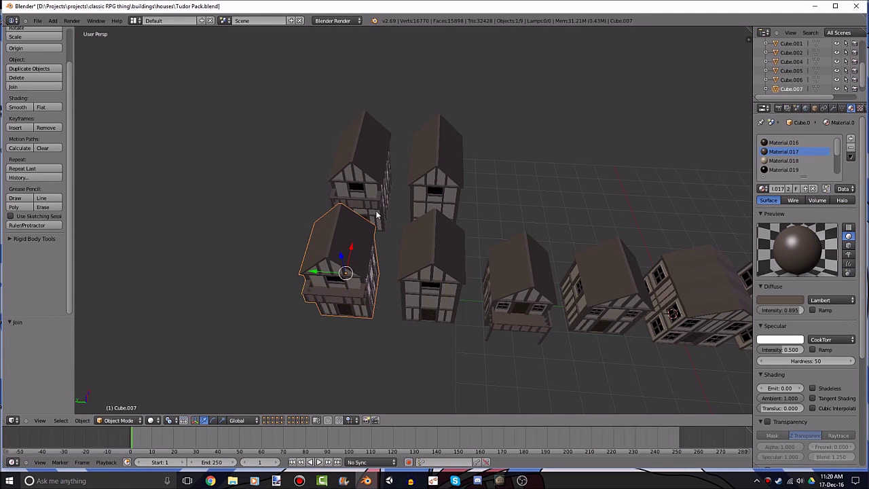
key(a)
right_click(340, 173)
shift+right_click(340, 173)
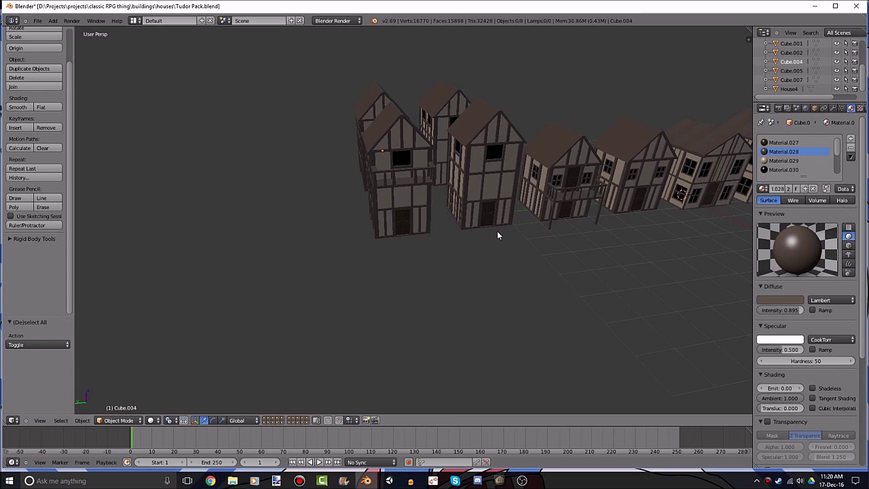
mouse_move(500, 233)
middle_down()
mouse_move(493, 219)
mouse_move(394, 205)
mouse_move(448, 216)
middle_up()
scroll(397, 206, down, 5)
scroll(405, 206, up, 8)
click(38, 20)
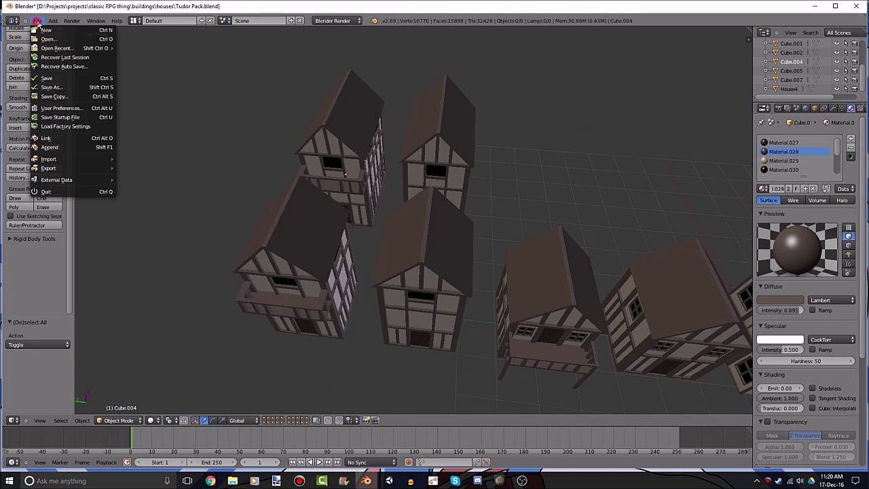
click(48, 79)
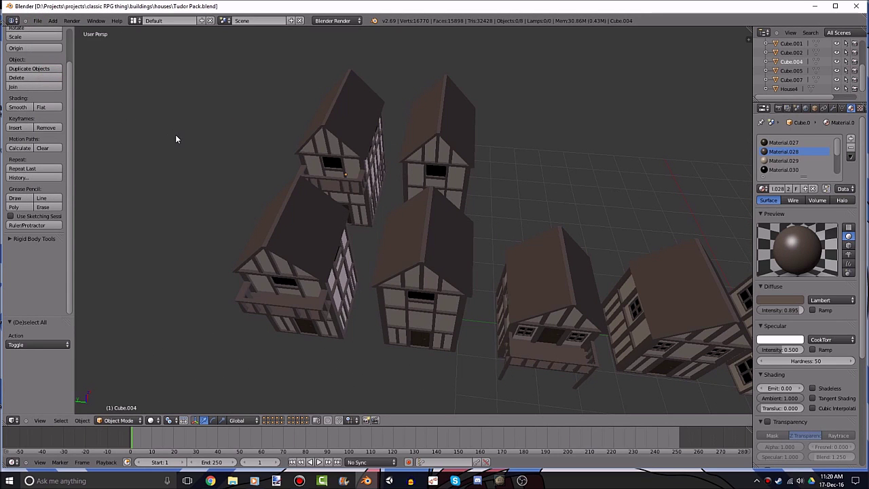
scroll(471, 174, up, 3)
scroll(492, 172, up, 2)
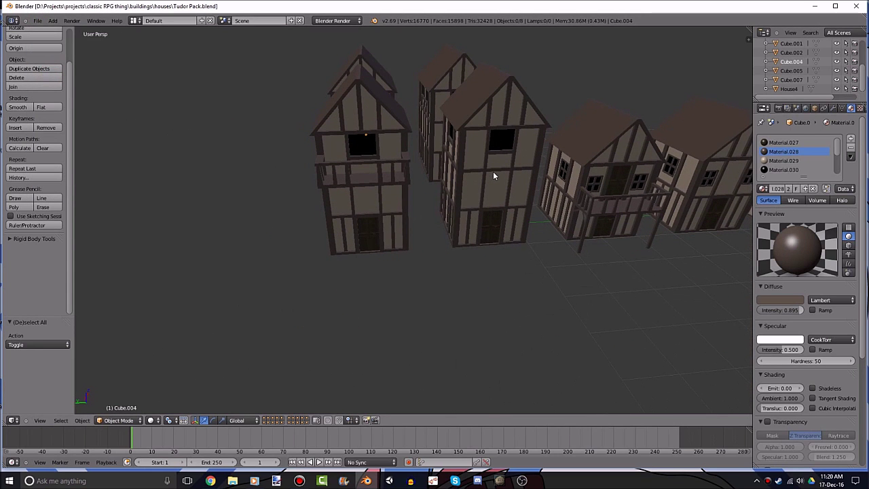
middle_drag(493, 171, 322, 184)
right_click(322, 184)
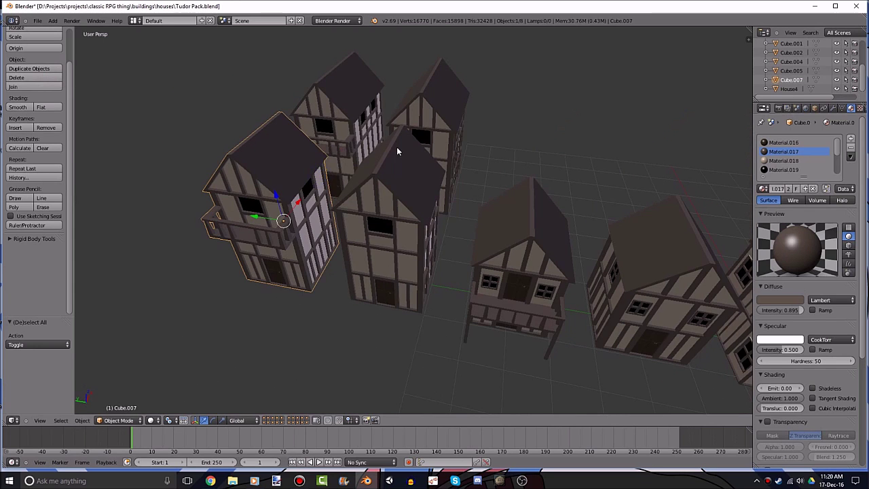
mouse_move(502, 141)
middle_down()
mouse_move(510, 143)
mouse_move(461, 153)
middle_up()
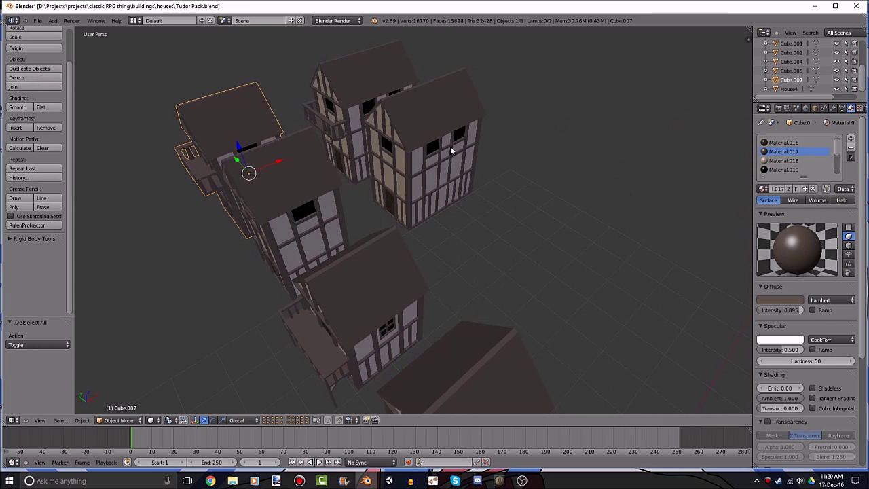
scroll(475, 166, down, 4)
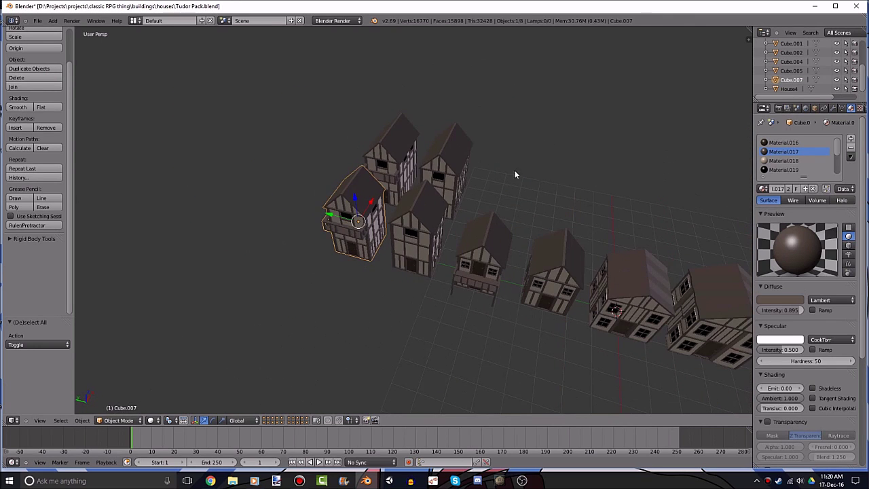
mouse_move(514, 170)
middle_down()
mouse_move(527, 209)
mouse_move(283, 139)
middle_up()
key(g)
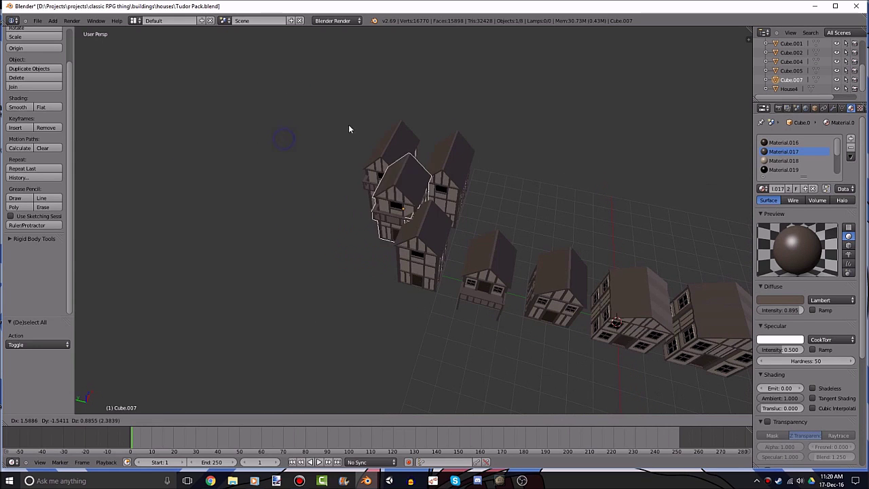
click(392, 175)
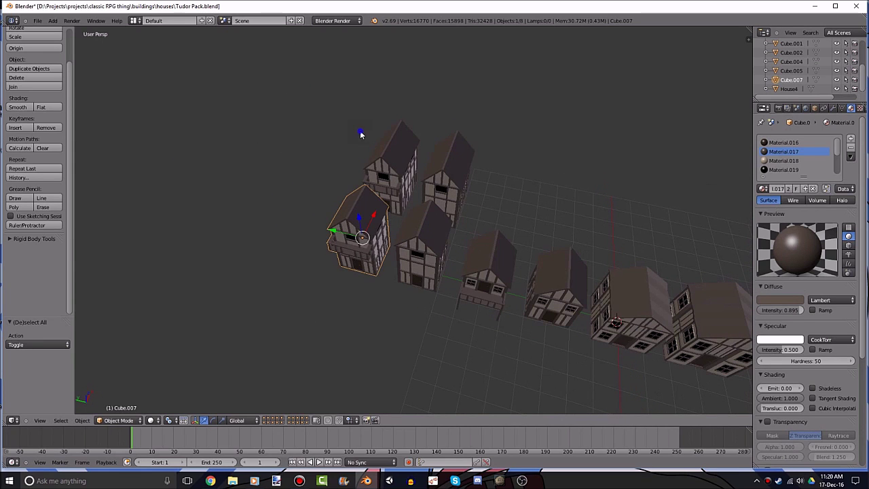
right_click(388, 146)
scroll(407, 148, down, 4)
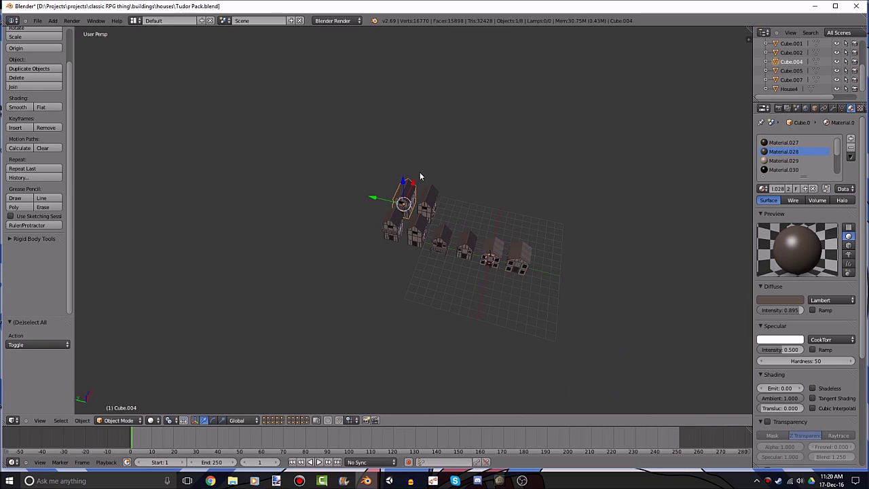
From top view, duplicate the two selected houses and place the copies 12 units down Y.
right_click(401, 214)
key(KP_7)
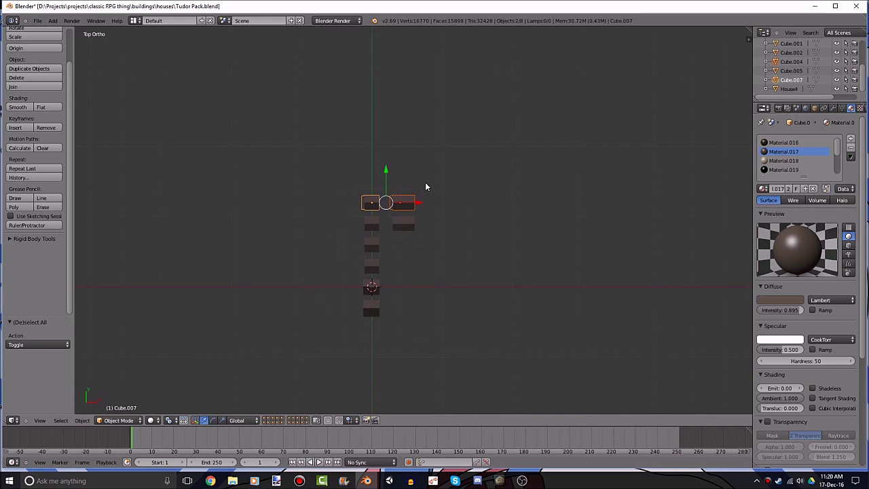
shift+middle_drag(369, 252, 450, 184)
scroll(444, 204, up, 1)
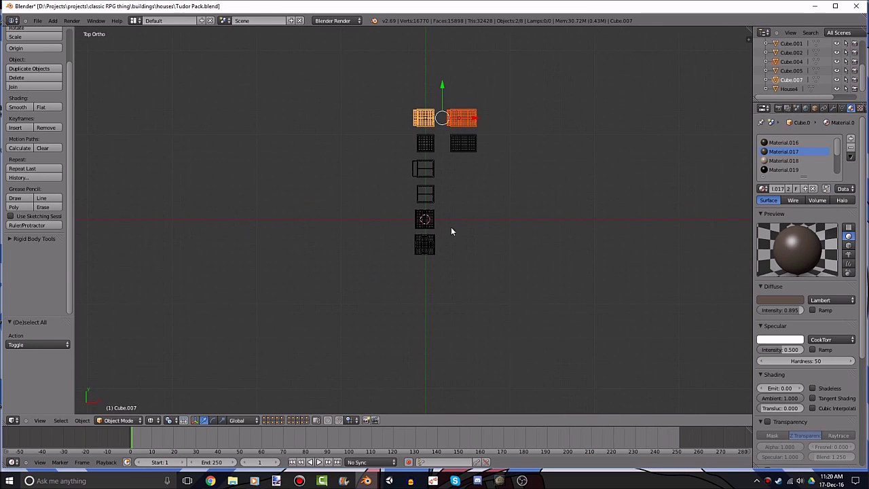
key(shift+d)
key(x)
key(y)
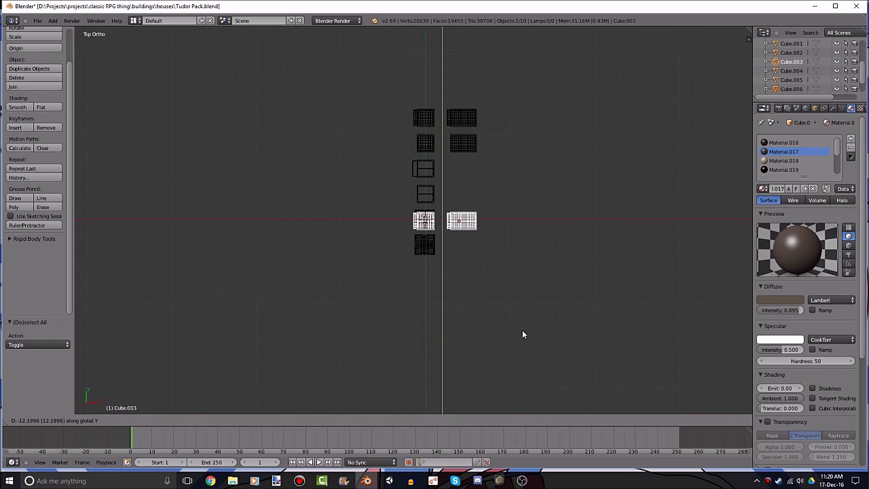
ctrl+click(522, 332)
middle_drag(521, 329, 430, 194)
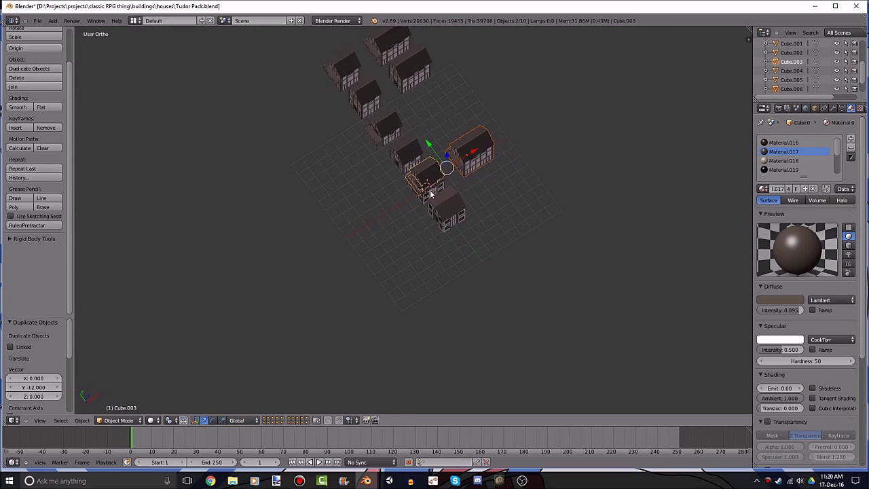
scroll(430, 194, up, 3)
Delete three houses one at a time, including House4.
right_click(429, 182)
key(x)
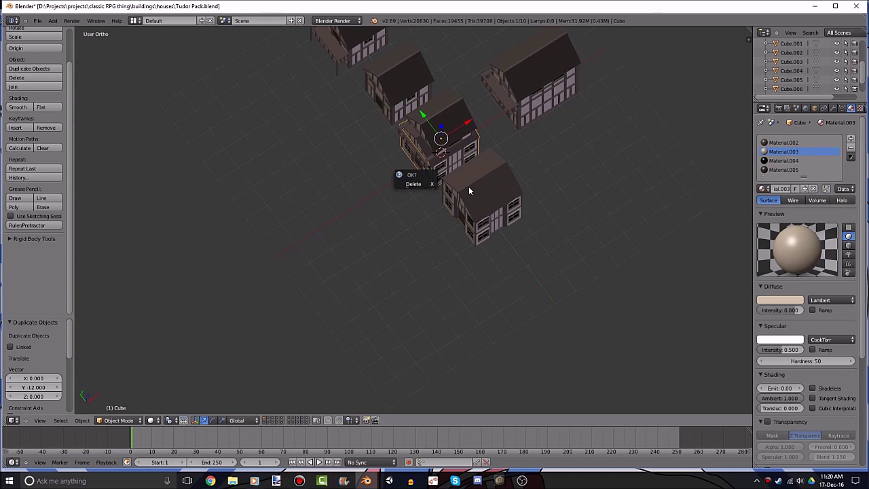
key(x)
click(435, 187)
right_click(476, 195)
key(x)
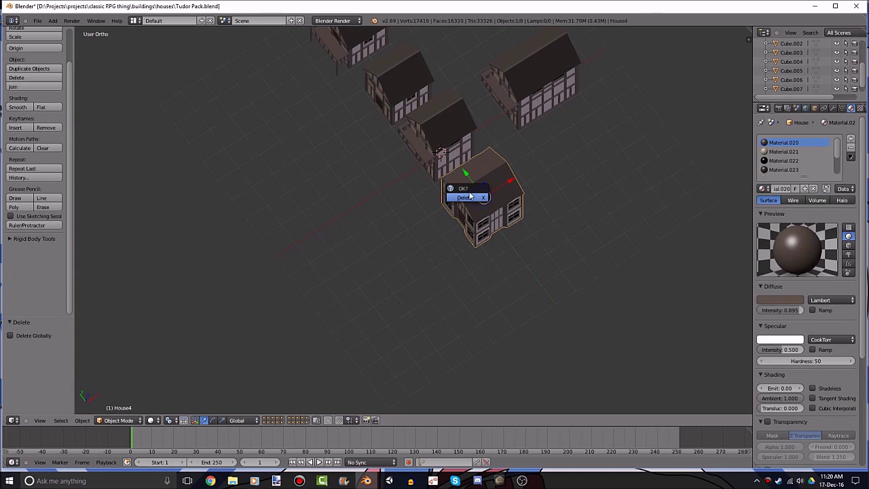
click(469, 197)
scroll(407, 136, up, 4)
mouse_move(480, 67)
middle_down()
mouse_move(466, 234)
mouse_move(479, 210)
middle_up()
right_click(465, 234)
key(x)
click(370, 159)
scroll(379, 156, down, 3)
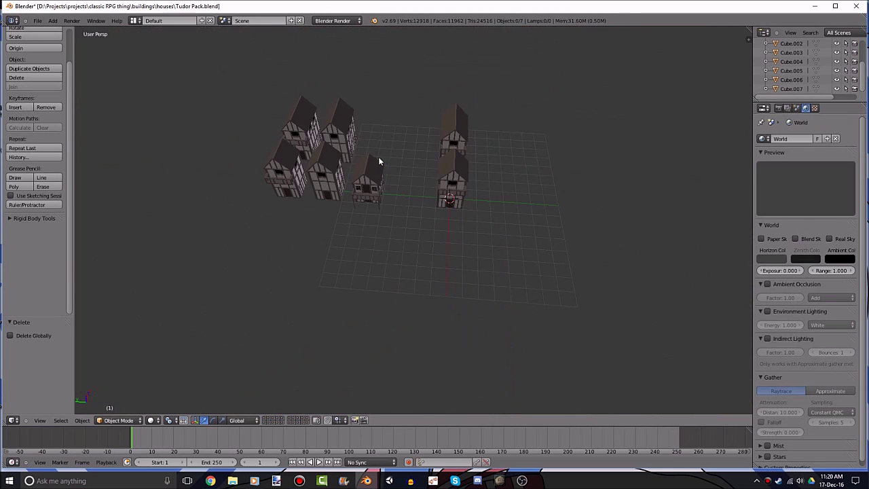
Box-delete the five left houses and the non-balcony house, then frame the remaining balcony house.
key(b)
drag(401, 58, 142, 286)
key(x)
click(139, 281)
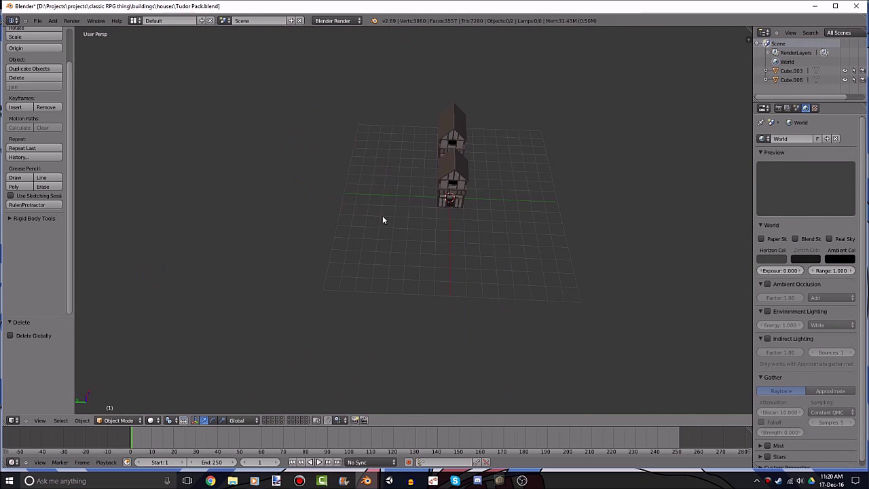
mouse_move(383, 215)
middle_down()
mouse_move(433, 166)
mouse_move(424, 191)
mouse_move(401, 210)
middle_up()
right_click(434, 166)
key(x)
click(428, 161)
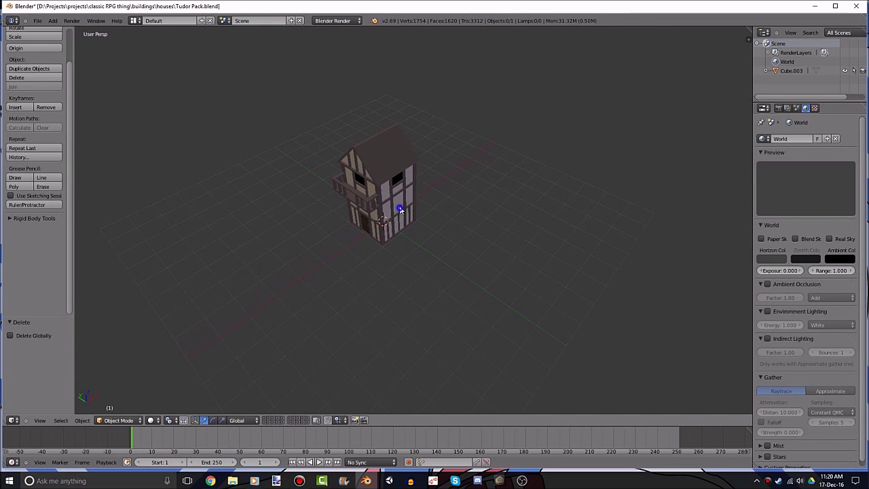
right_click(401, 210)
key(KP_Decimal)
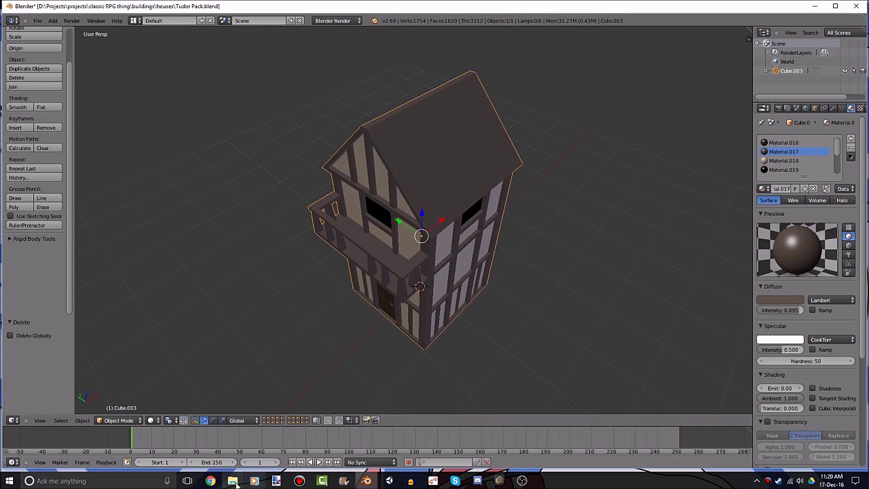
right_click(233, 481)
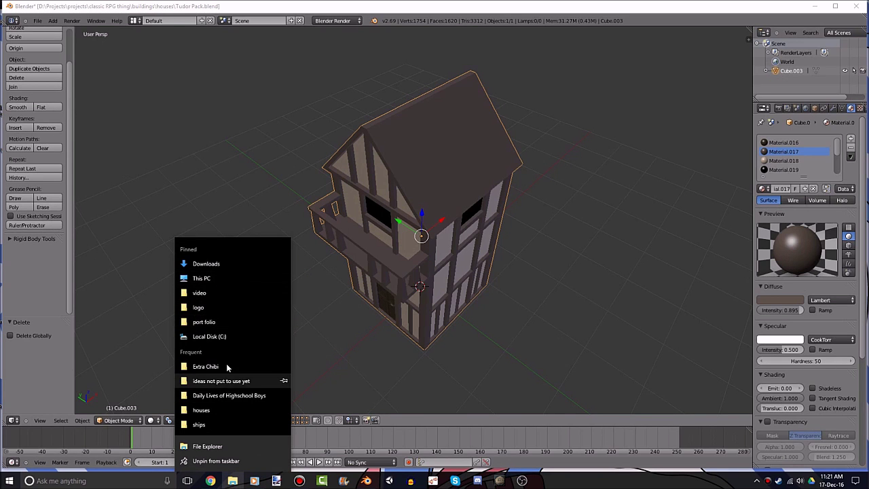
Browse through the projects folders to classic RPG thing\buildings\houses.
click(229, 381)
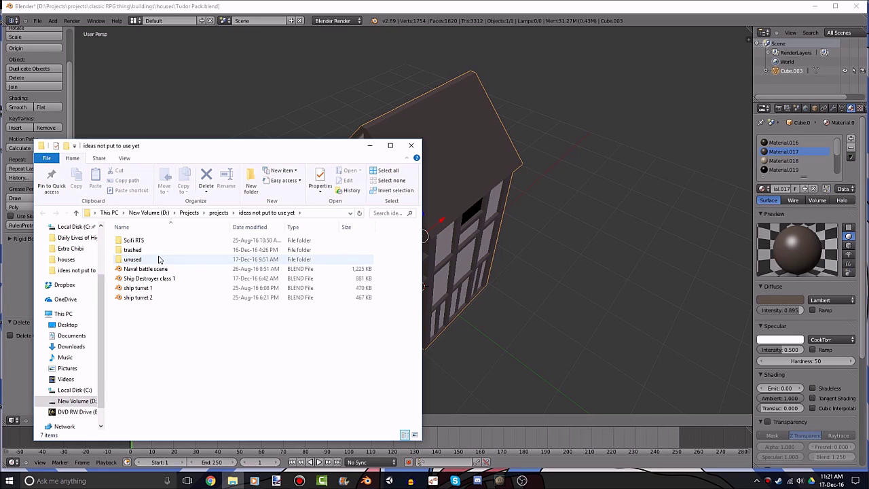
click(219, 212)
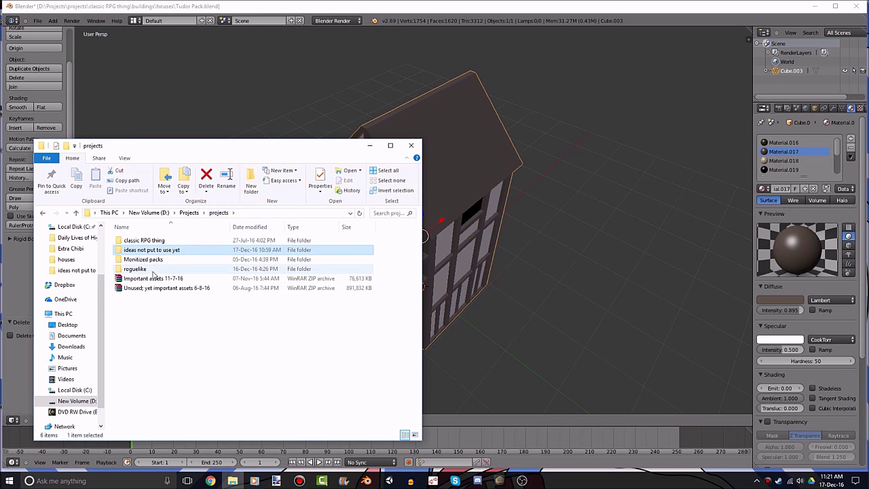
double_click(140, 249)
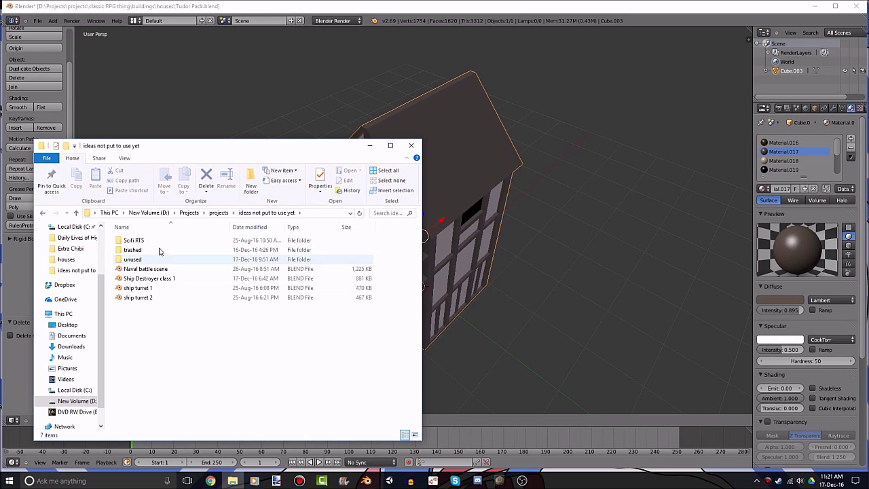
double_click(158, 259)
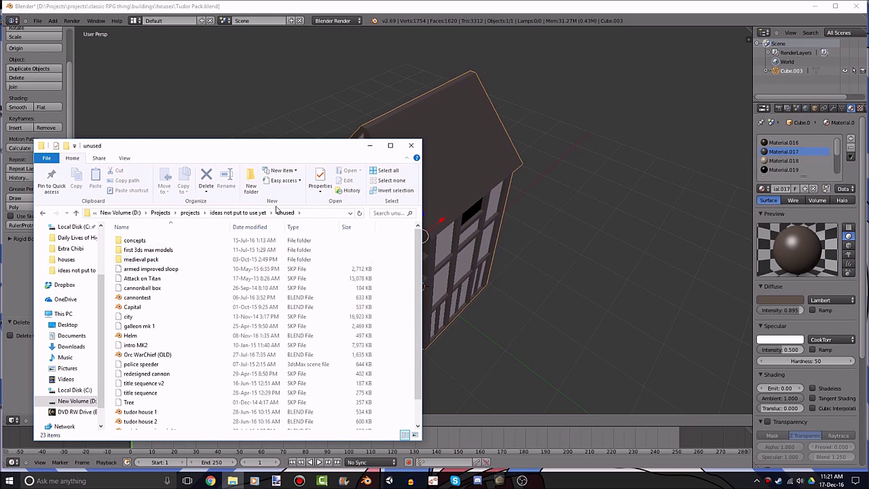
click(256, 213)
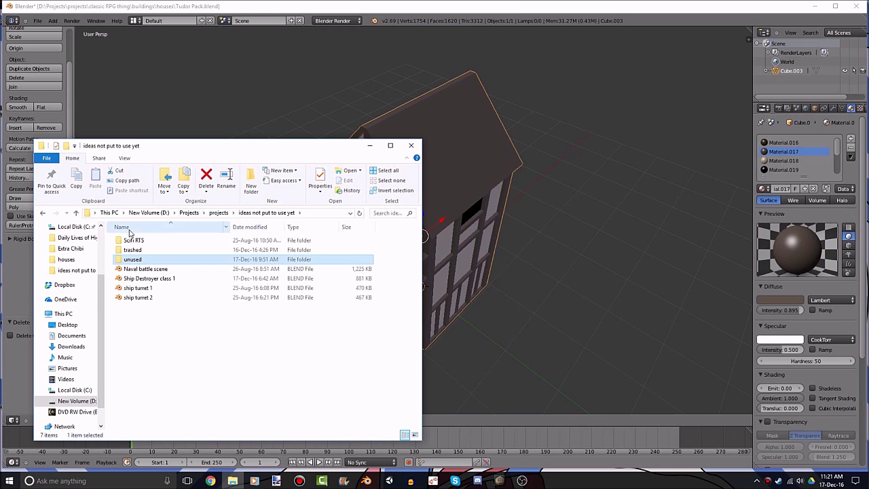
click(219, 212)
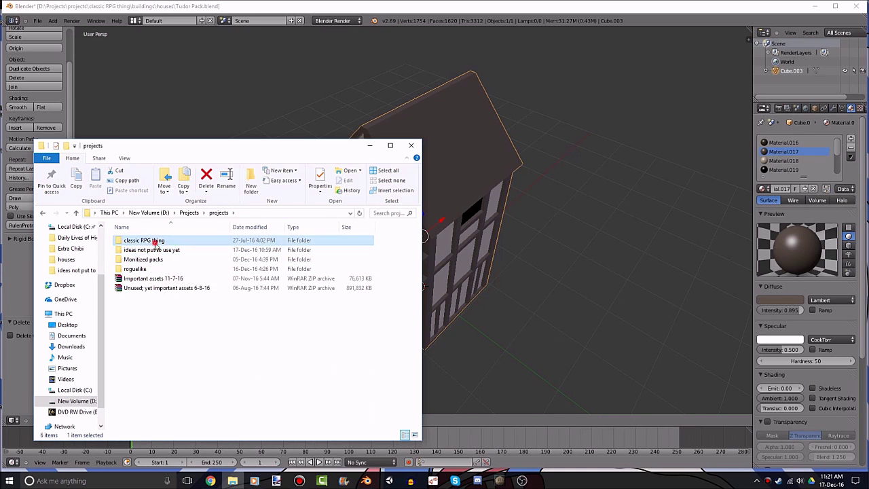
double_click(133, 240)
double_click(151, 242)
double_click(155, 250)
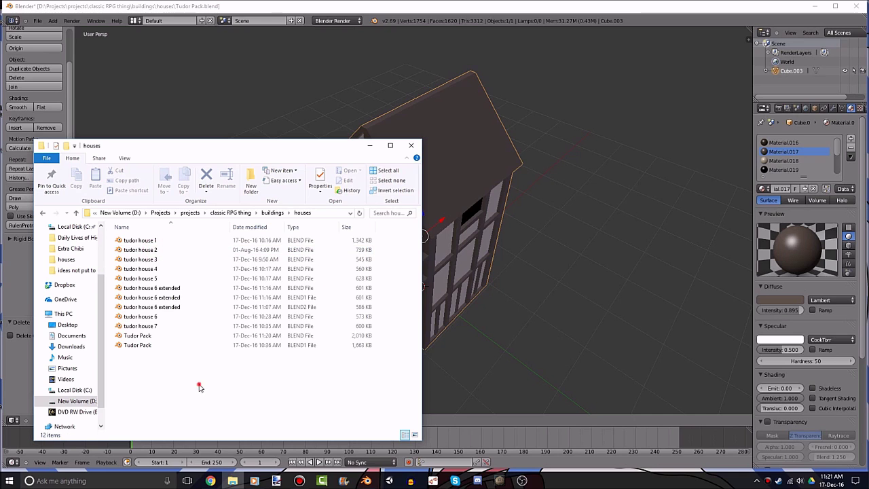
Delete the two tudor house 6 extended backup copies, then return to Blender.
click(225, 304)
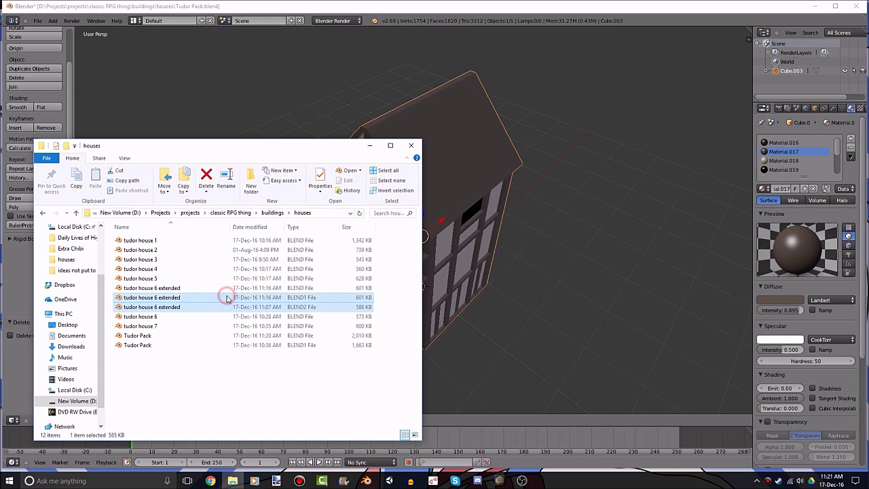
key(Delete)
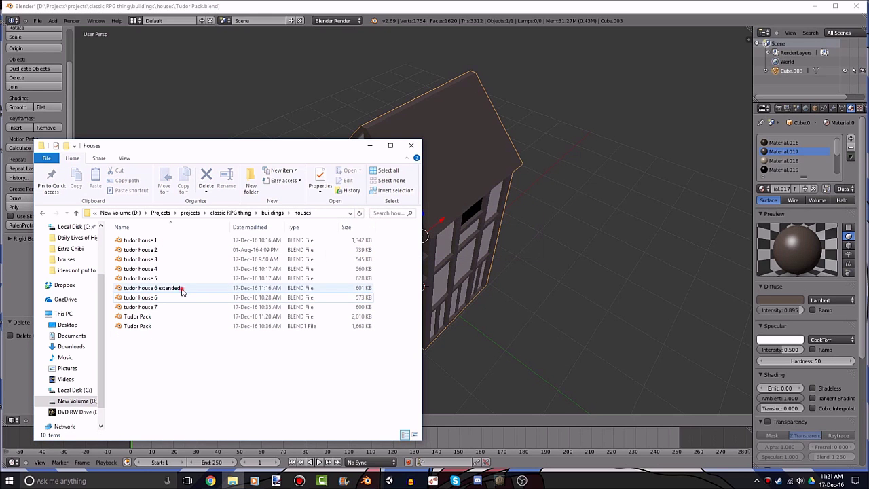
click(184, 291)
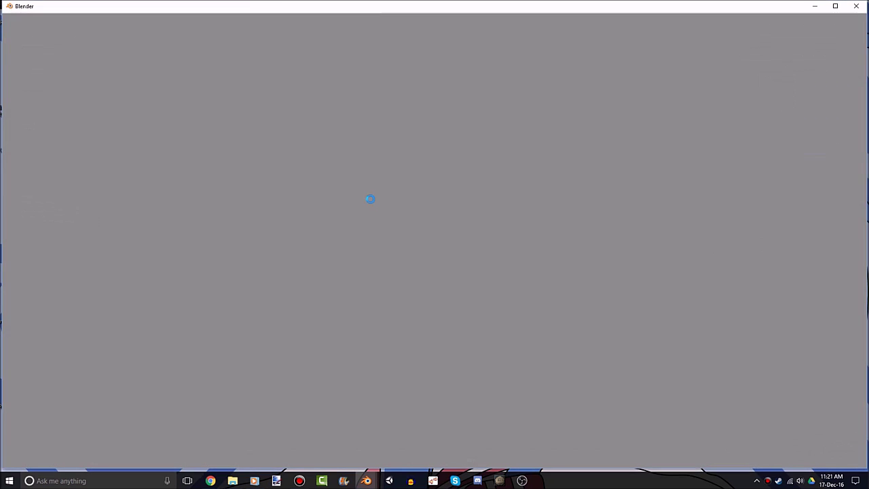
key(alt+a)
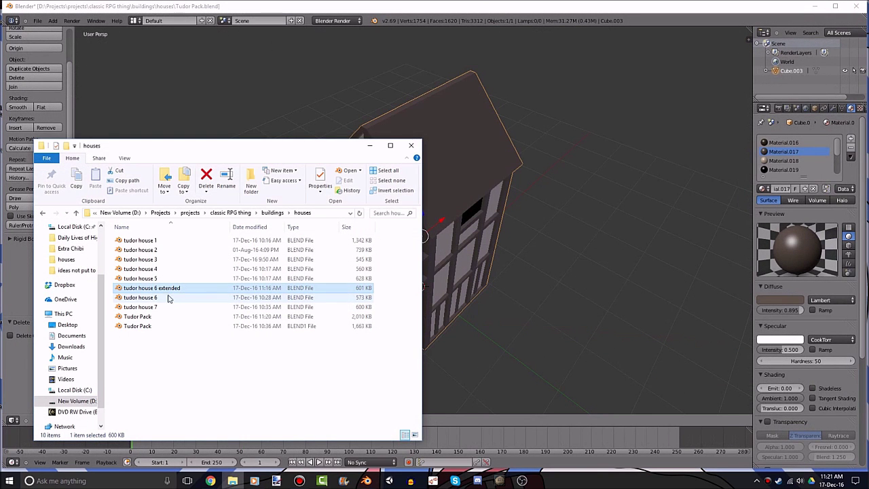
click(169, 299)
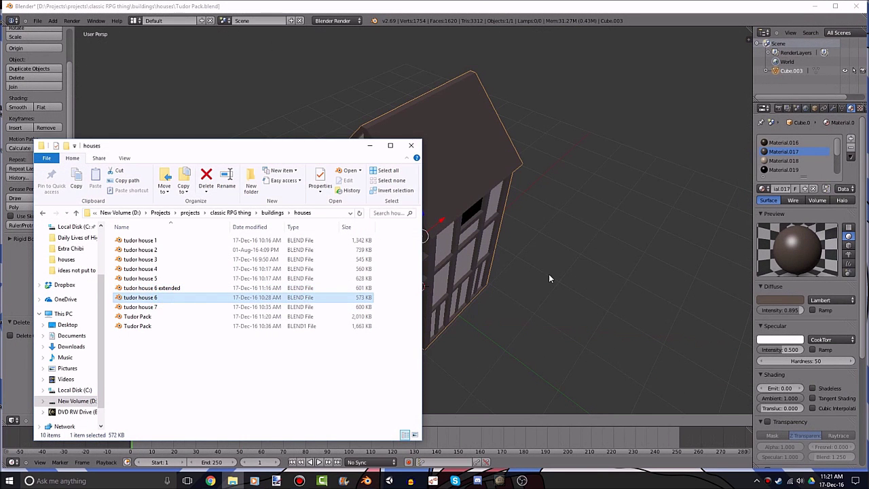
key(alt+Tab)
click(38, 21)
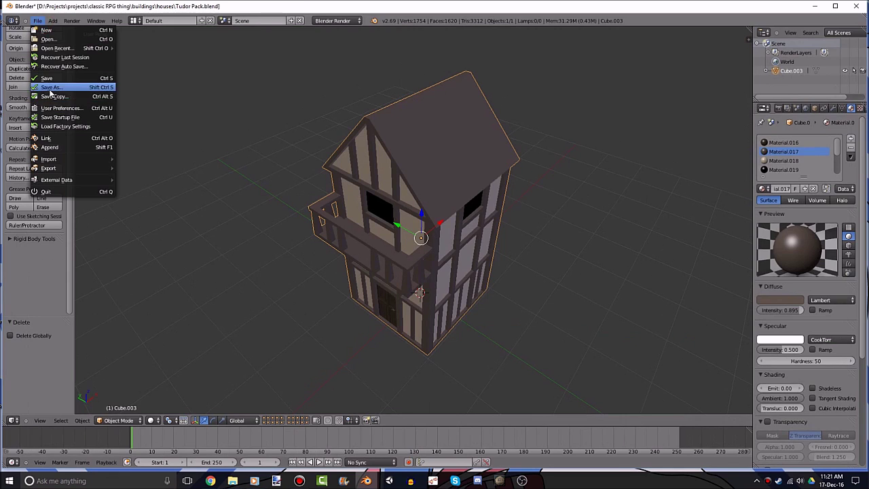
Try repeatedly to save the balcony house over 'tudor house 7', including as a copy.
click(50, 87)
click(167, 137)
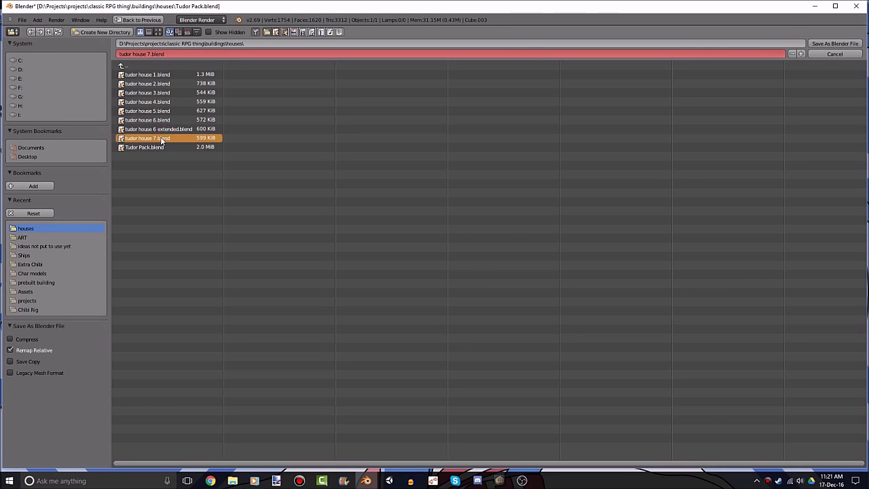
double_click(161, 138)
click(37, 21)
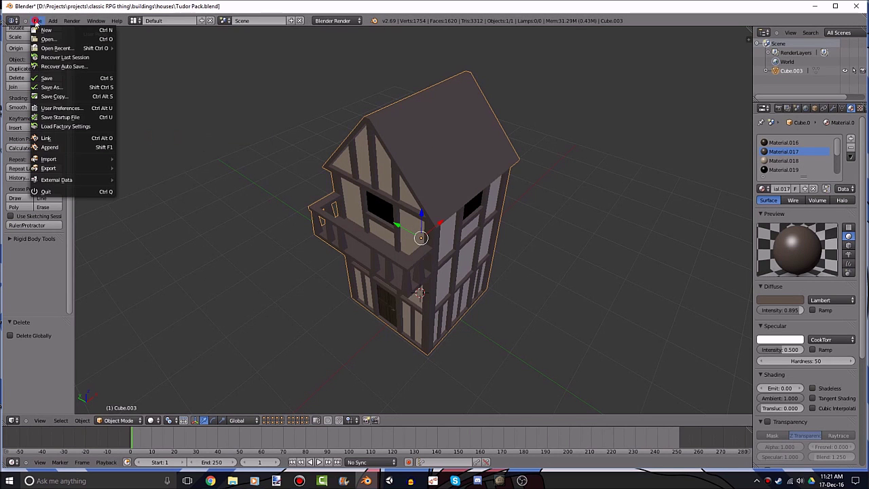
click(49, 97)
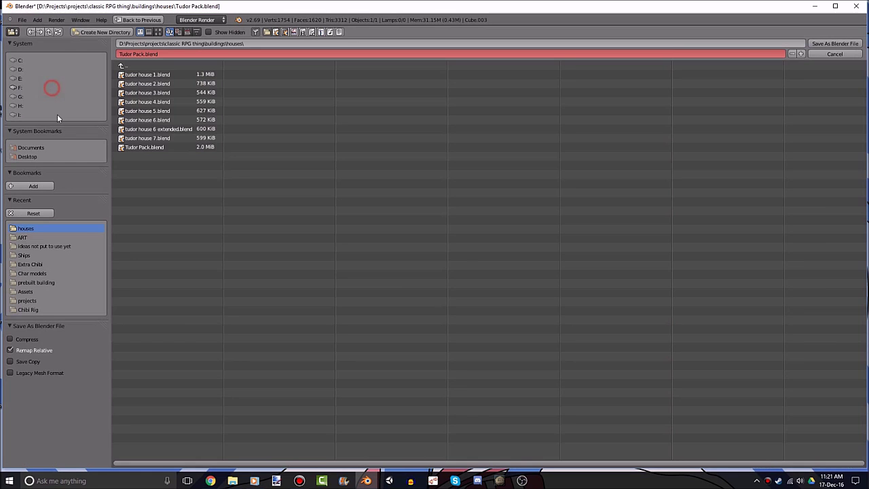
click(142, 139)
double_click(142, 138)
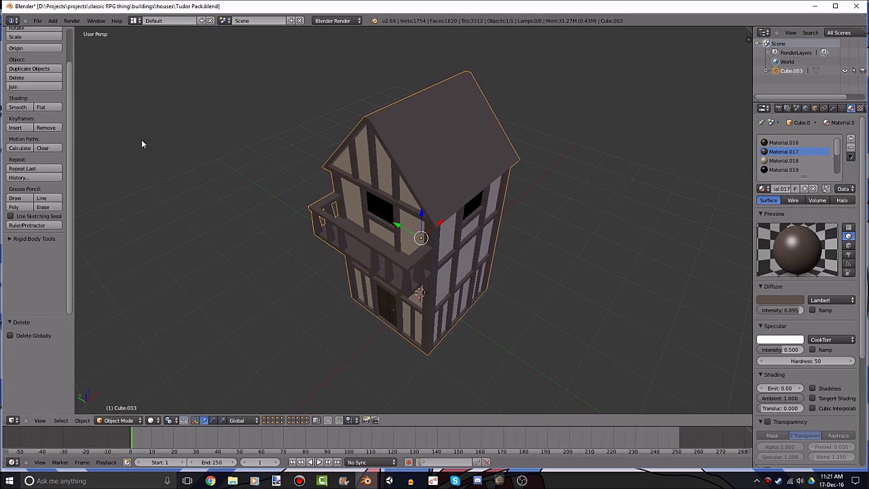
click(42, 21)
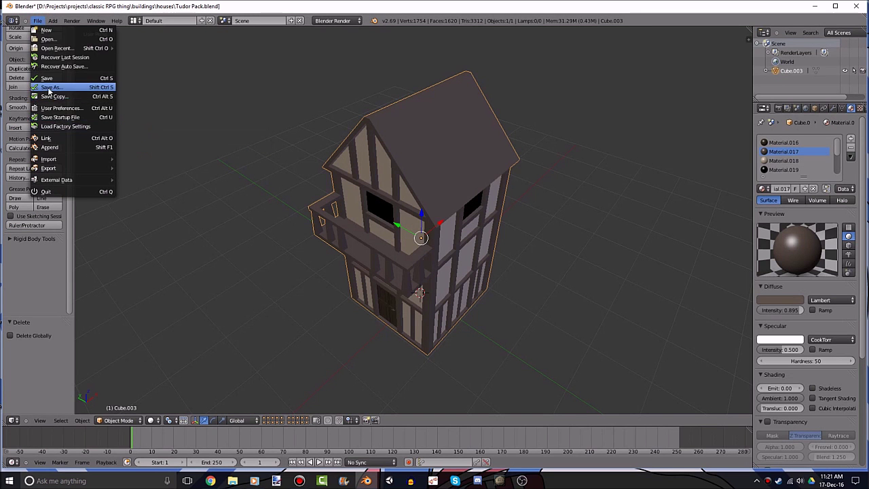
click(51, 87)
click(141, 139)
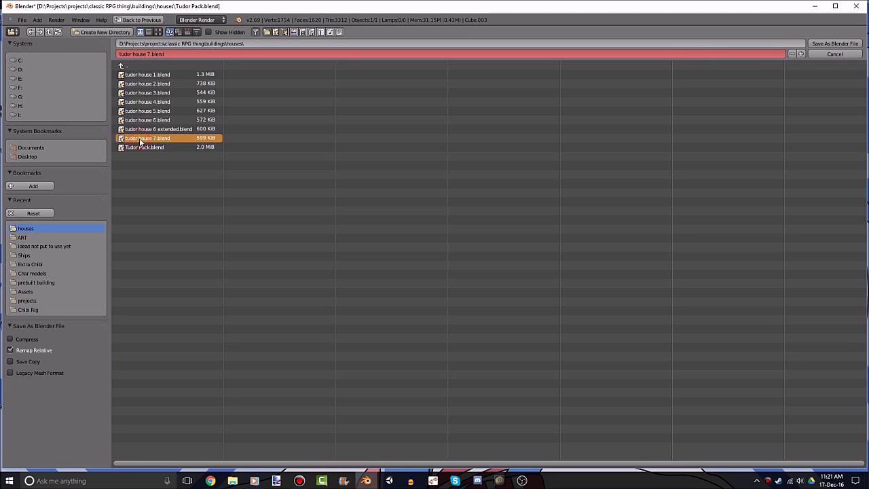
double_click(140, 138)
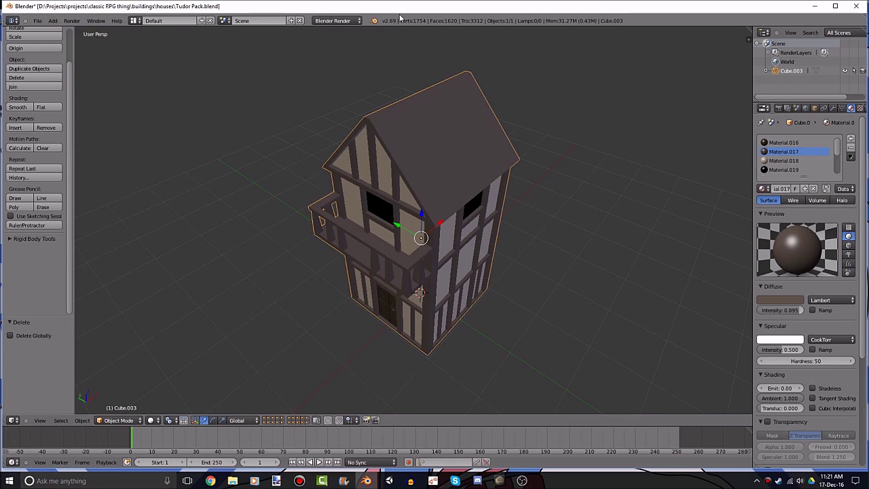
Read the save errors in the Info log, then save the scene as 'tudor house 72'.
drag(399, 26, 401, 114)
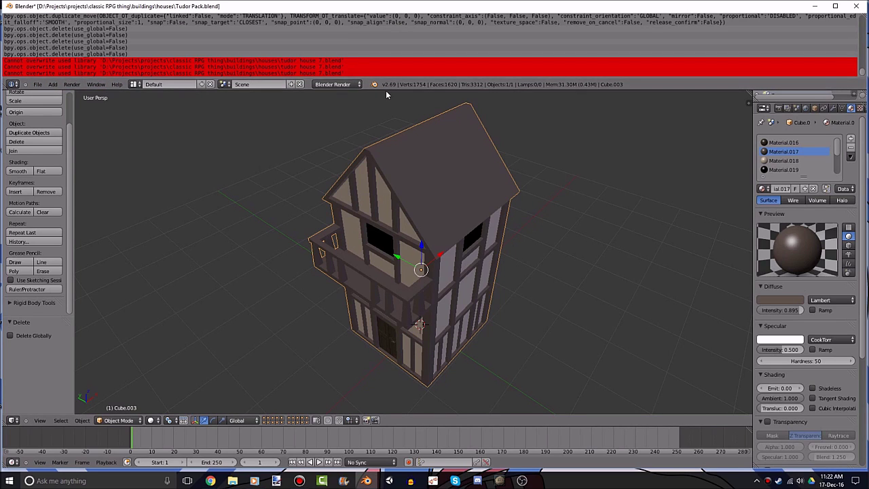
mouse_move(387, 90)
mouse_down()
mouse_move(388, 20)
mouse_move(238, 13)
mouse_up()
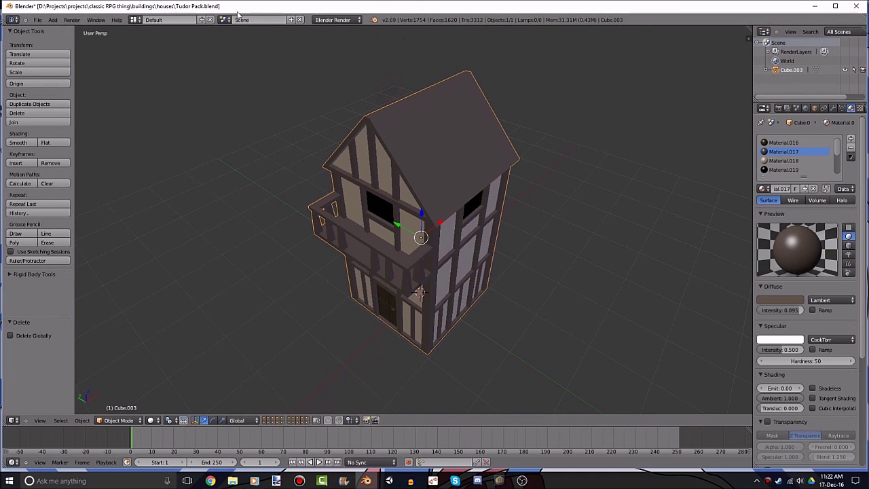
click(38, 20)
click(55, 91)
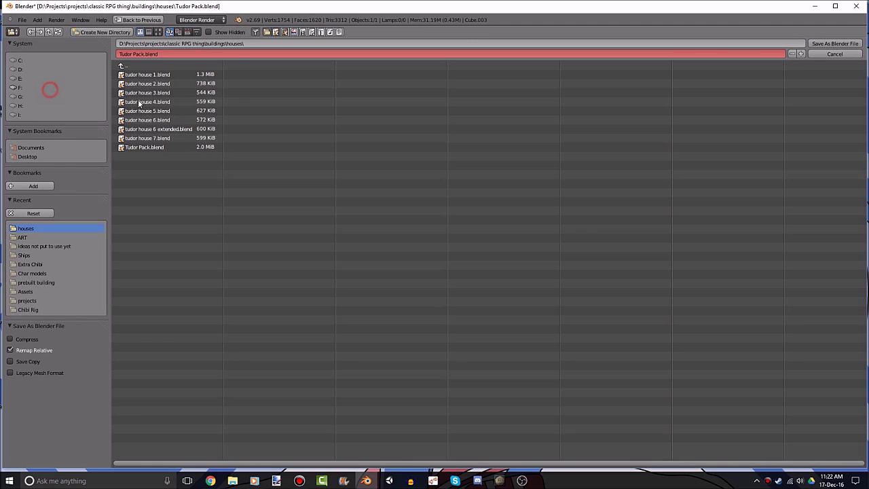
click(170, 138)
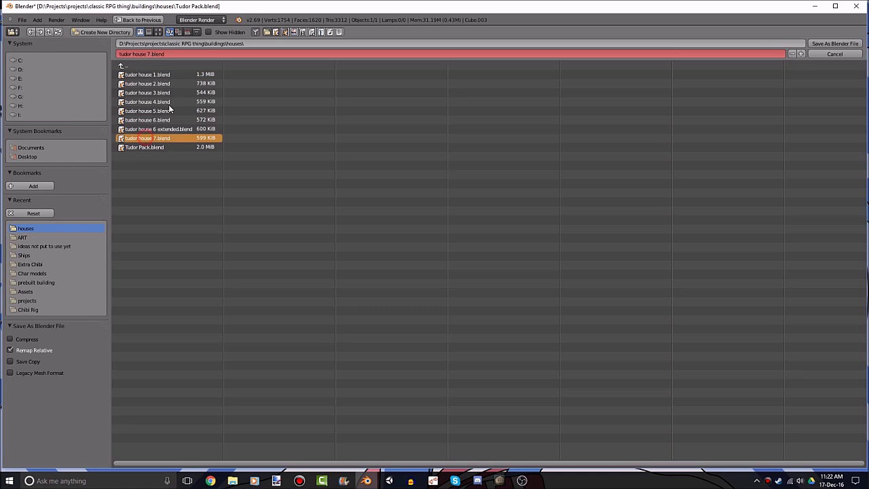
click(189, 56)
text(2)
key(Return)
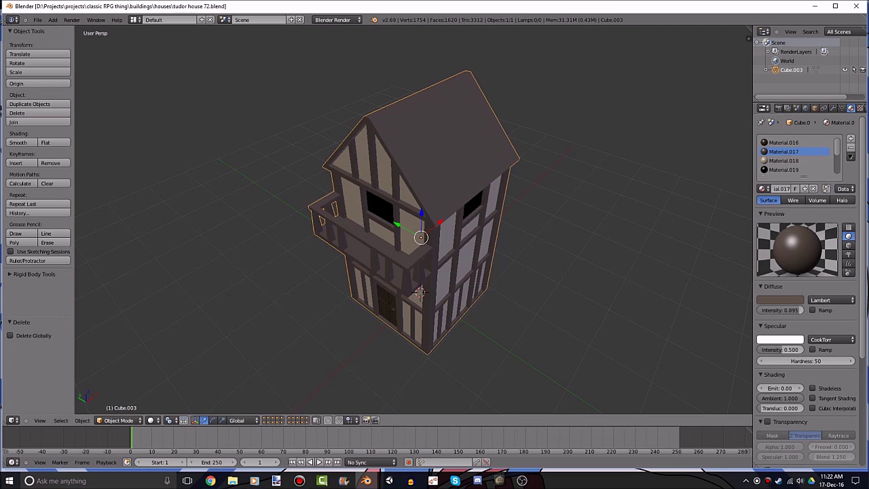
In Explorer, delete the old 'tudor house 7' file from the houses folder.
click(232, 480)
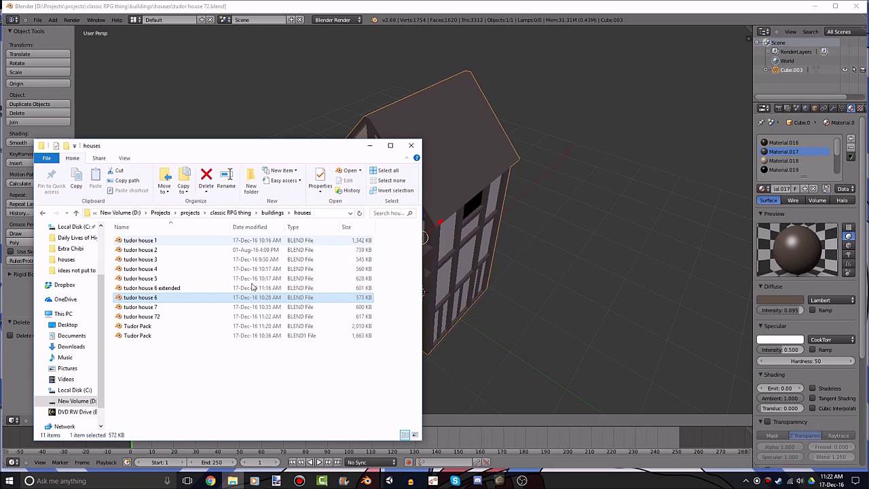
right_click(157, 317)
click(151, 330)
click(155, 307)
key(Delete)
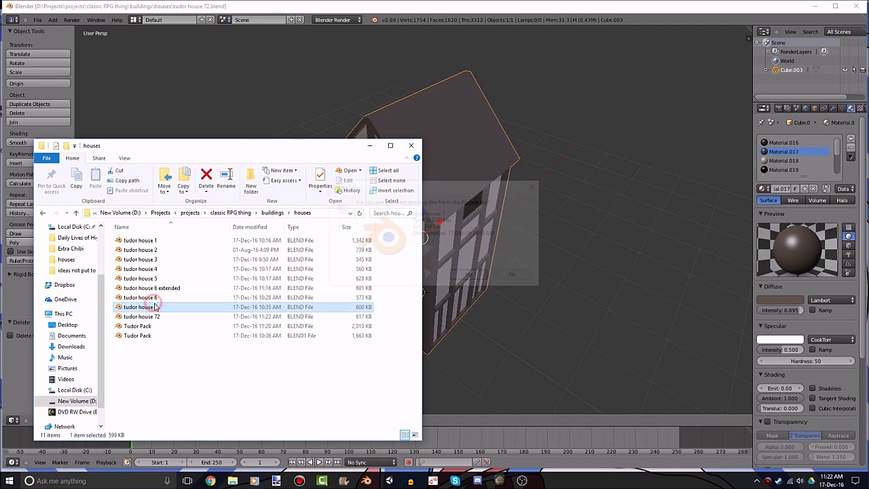
key(Return)
Rename 'tudor house 72' to 'tudor house 7' in Explorer, then return to Blender.
right_click(156, 307)
click(167, 291)
key(End)
key(BackSpace)
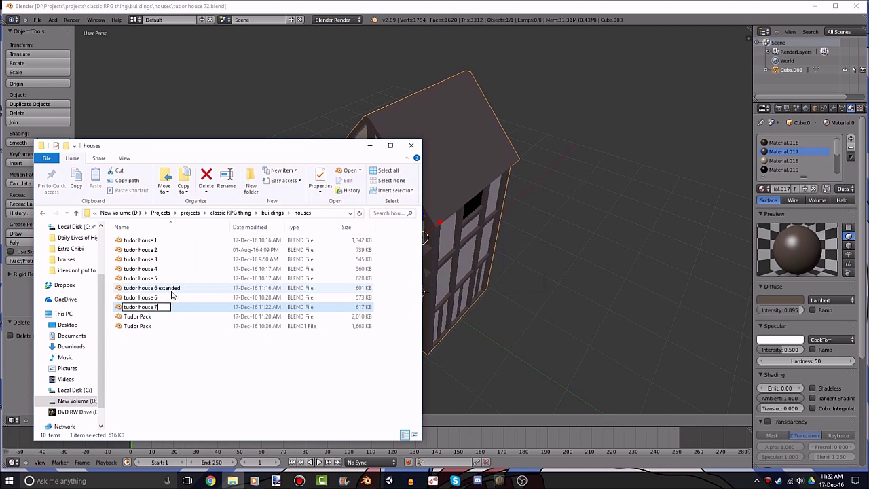
key(Return)
click(516, 188)
mouse_move(517, 187)
middle_down()
mouse_move(429, 229)
mouse_move(434, 152)
middle_up()
Restore the second house, delete the left house, and leave the balcony house unmoved and deselected.
key(ctrl+z)
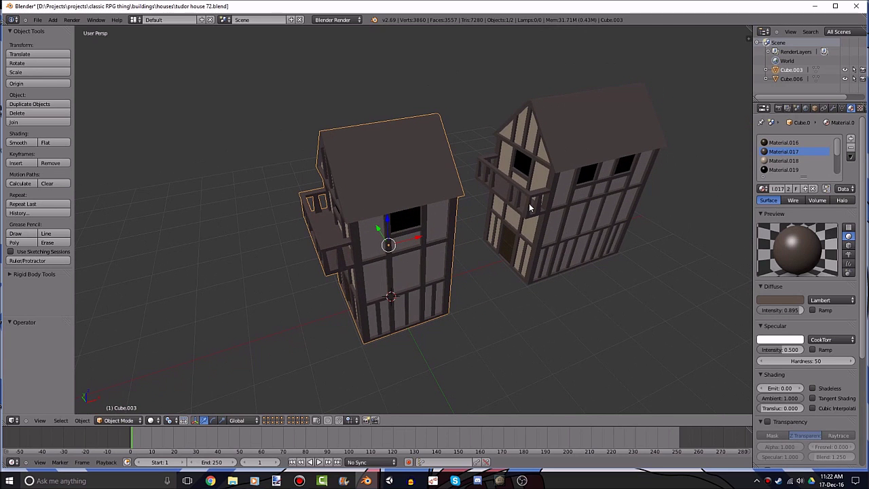
key(x)
click(525, 201)
right_click(603, 189)
key(g)
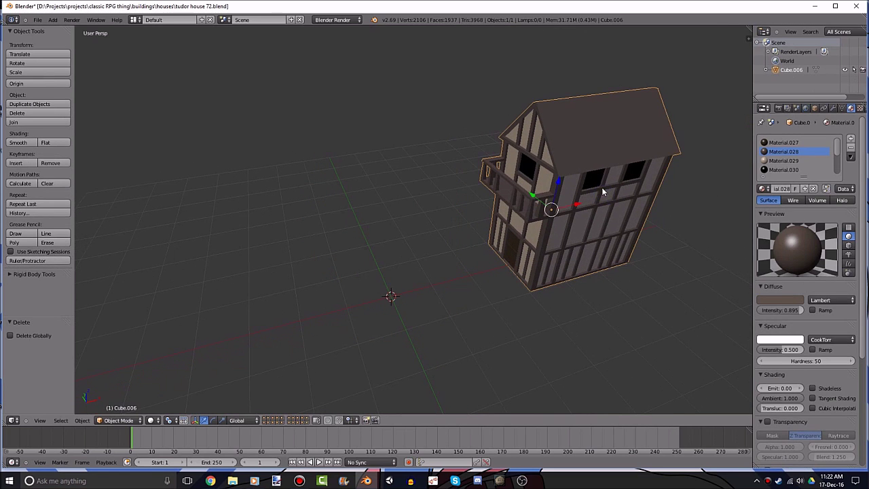
key(x)
text(4)
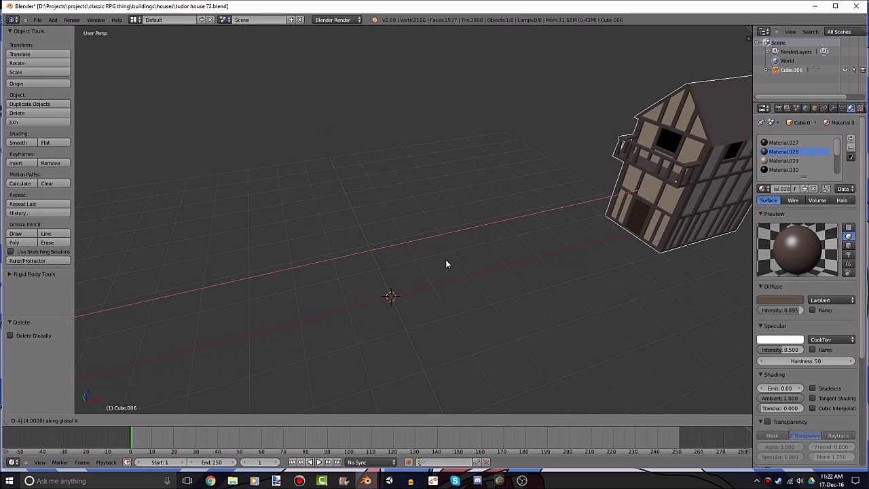
key(Escape)
key(a)
middle_drag(446, 260, 512, 275)
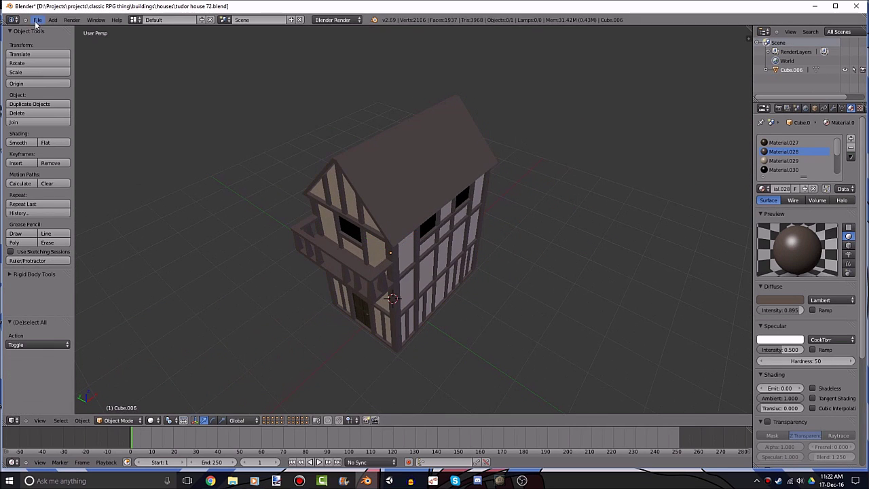
Save the scene as 'tudor house 7 extended.blend', based on the 'tudor house 6 extended' name.
click(37, 20)
click(46, 86)
click(147, 138)
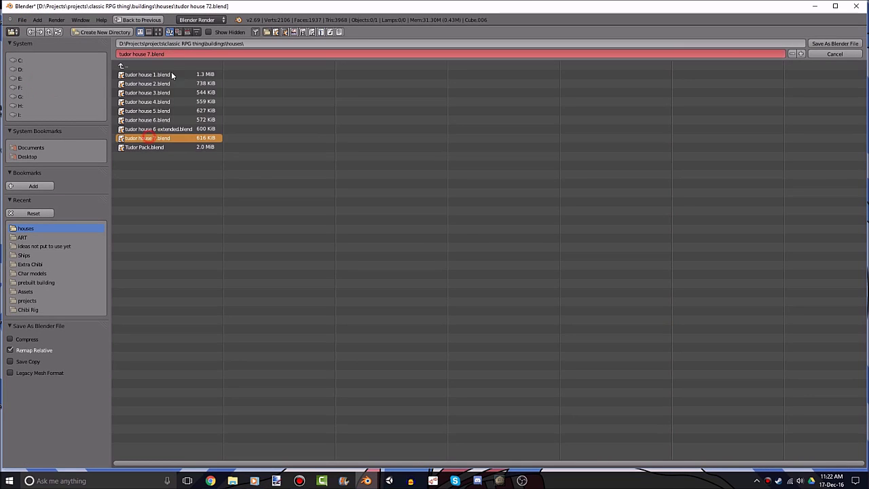
click(156, 128)
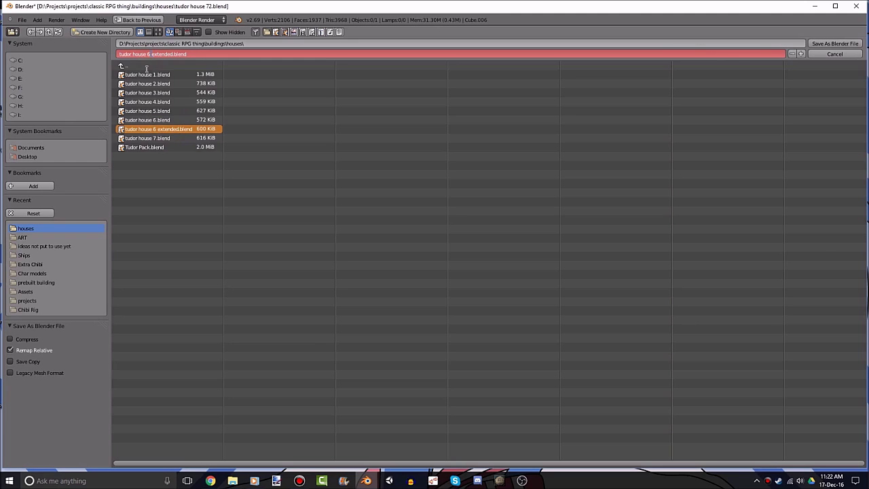
key(Return)
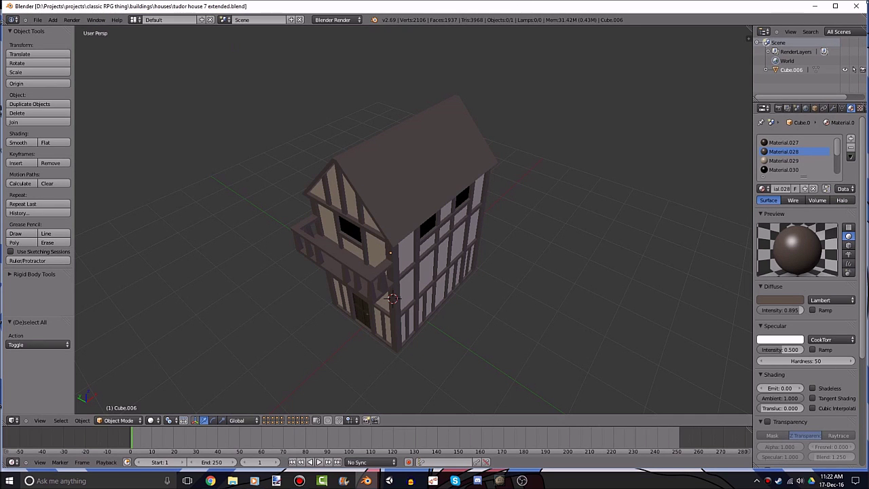
Close Blender, center the houses folder window, and check the house files' sizes.
click(850, 11)
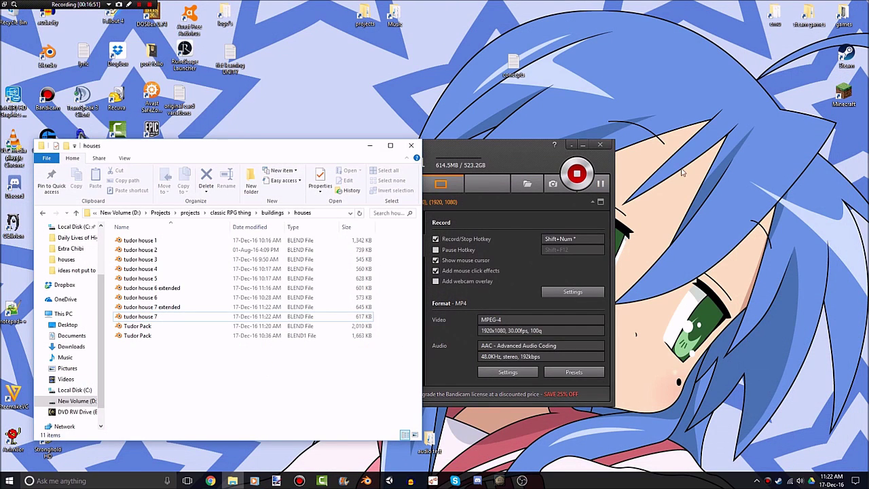
click(573, 147)
mouse_move(292, 145)
mouse_down()
mouse_move(541, 130)
mouse_move(577, 142)
mouse_move(518, 123)
mouse_up()
click(544, 292)
click(417, 215)
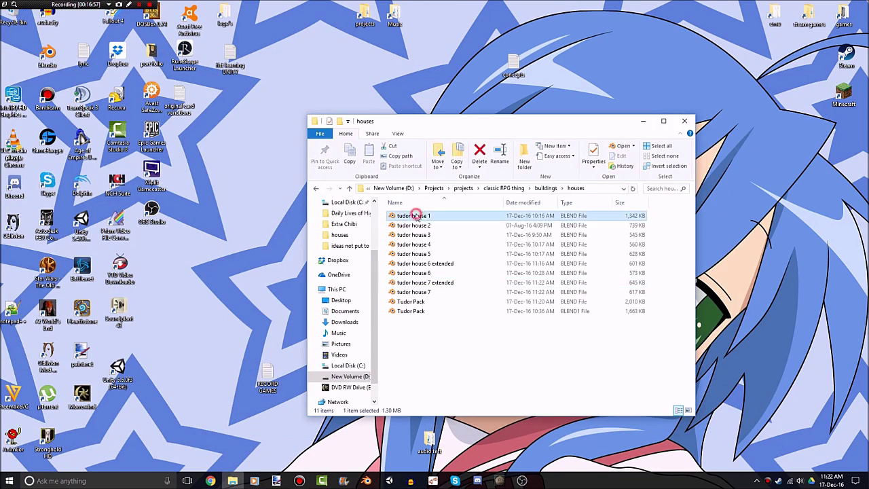
key(Down)
key(Down)
key(Down)
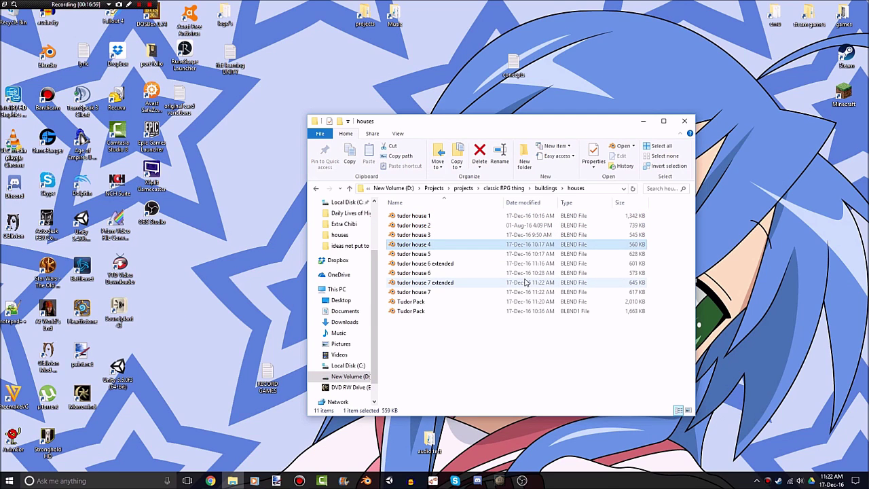
key(Down)
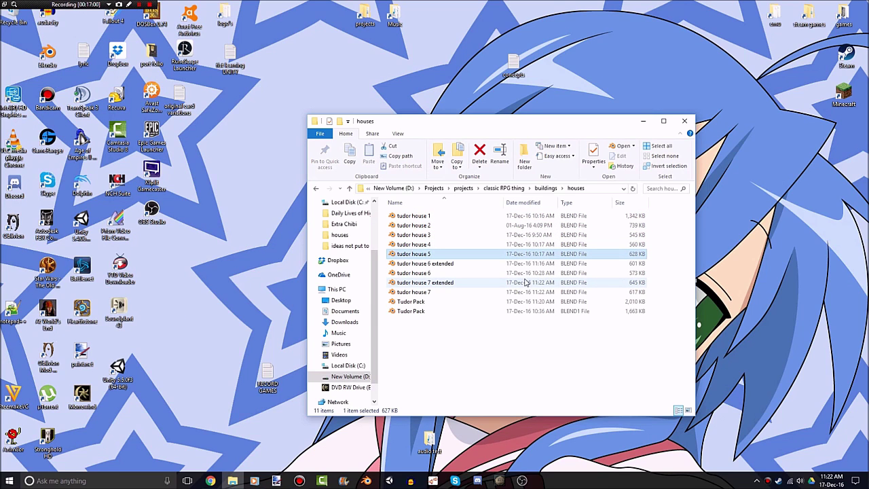
key(Down)
click(525, 282)
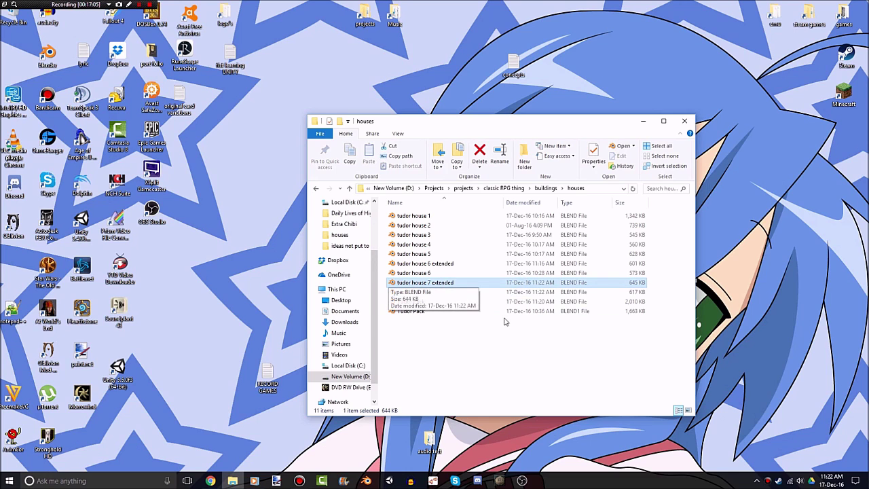
Delete the Tudor Pack backup file and open Tudor Pack.blend.
click(508, 311)
key(Delete)
double_click(510, 302)
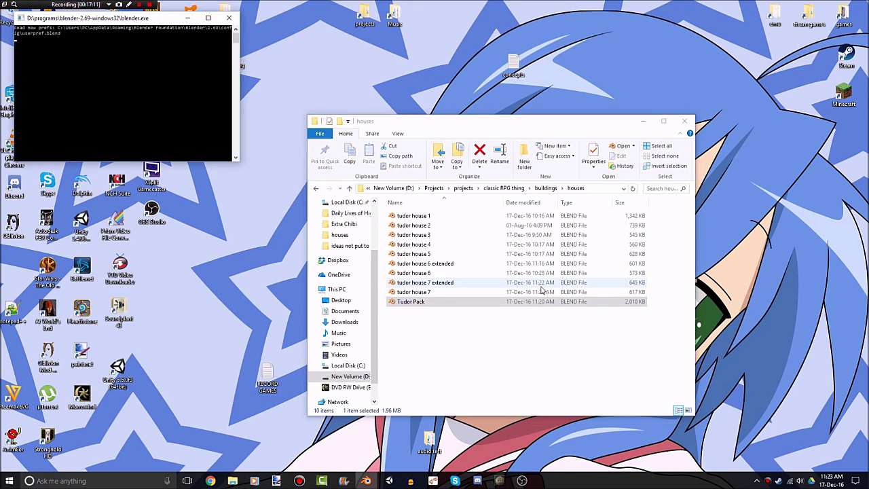
Inspect the front houses House4, Cube.001, Cube.002 and Cube.000 one by one.
scroll(499, 248, down, 5)
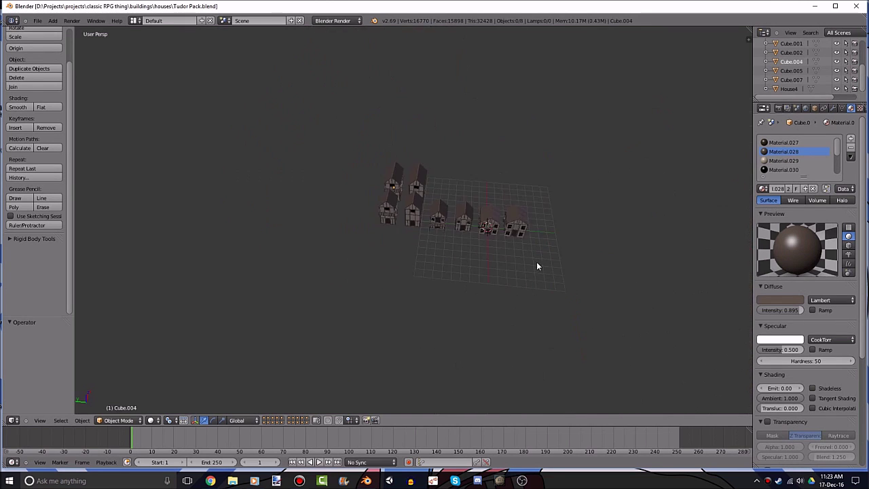
scroll(448, 229, up, 6)
scroll(444, 232, up, 3)
scroll(448, 214, down, 2)
mouse_move(454, 196)
middle_down()
mouse_move(454, 244)
mouse_move(409, 324)
middle_up()
right_click(574, 224)
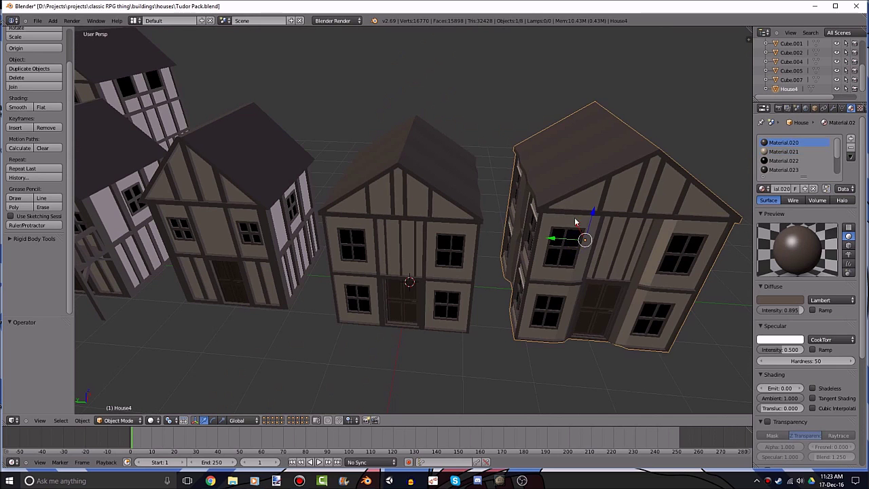
right_click(407, 237)
right_click(597, 245)
mouse_move(584, 286)
middle_down()
mouse_move(400, 228)
mouse_move(442, 241)
mouse_move(523, 236)
mouse_move(429, 227)
mouse_move(329, 239)
mouse_move(309, 222)
mouse_move(325, 232)
middle_up()
right_click(401, 228)
right_click(468, 237)
right_click(308, 222)
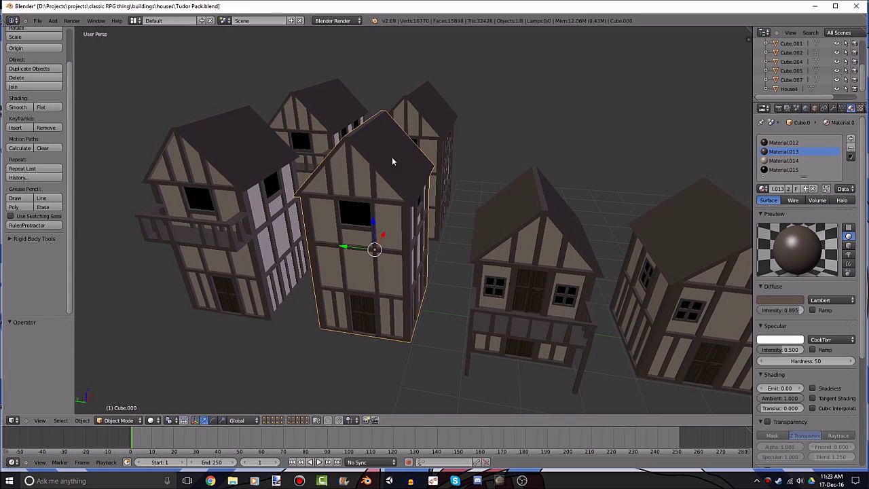
From a higher angle, inspect balcony house Cube.007, front house Cube.005 and back house Cube.004.
middle_drag(399, 228, 379, 183)
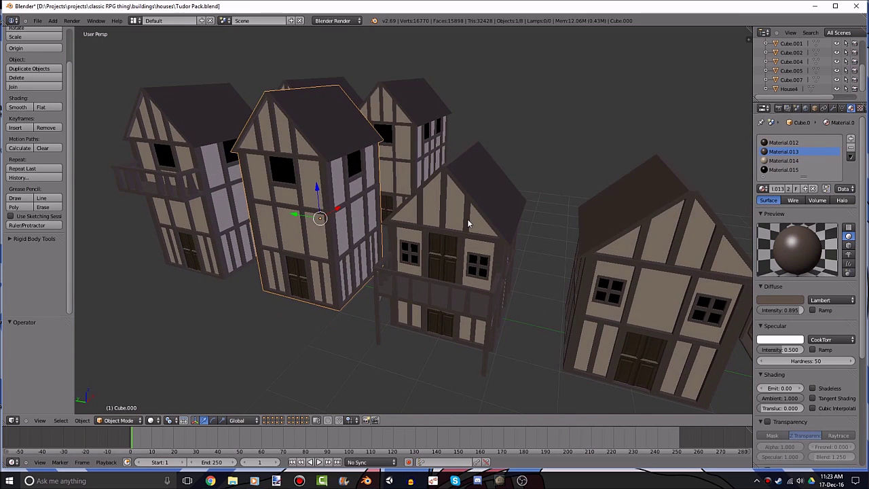
mouse_move(469, 222)
middle_down()
mouse_move(452, 237)
mouse_move(231, 252)
middle_up()
right_click(275, 266)
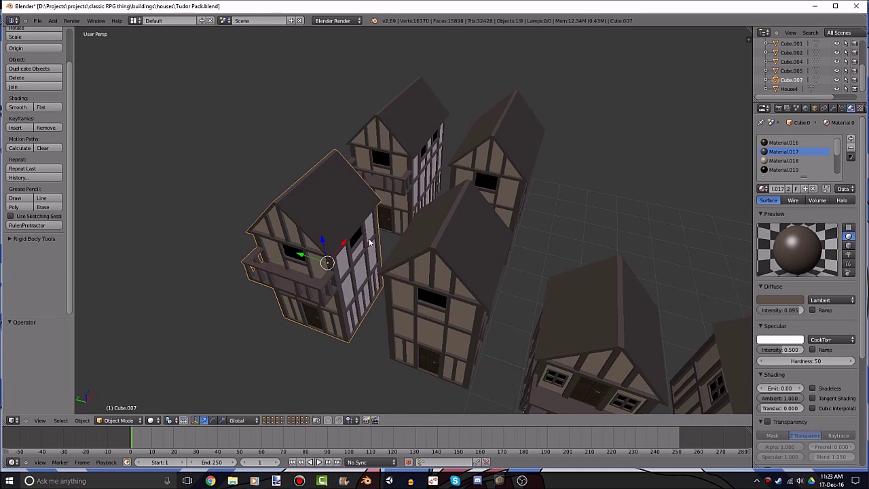
mouse_move(371, 243)
middle_down()
mouse_move(344, 175)
mouse_move(384, 136)
mouse_move(485, 206)
mouse_move(408, 133)
mouse_move(425, 222)
mouse_move(378, 188)
mouse_move(364, 205)
mouse_move(501, 386)
middle_up()
right_click(389, 129)
right_click(389, 128)
right_click(408, 132)
click(408, 132)
scroll(501, 385, down, 10)
Deselect all and view the whole row from above, checking narrow house Cube.002.
key(a)
mouse_move(488, 293)
middle_down()
mouse_move(498, 201)
mouse_move(501, 271)
mouse_move(505, 262)
middle_up()
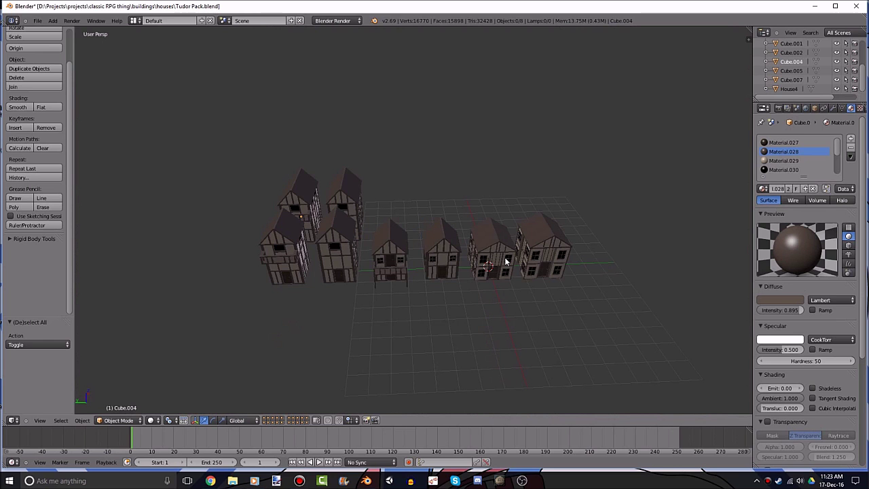
mouse_move(497, 238)
middle_down()
mouse_move(506, 278)
mouse_move(471, 274)
mouse_move(494, 249)
mouse_move(401, 270)
middle_up()
right_click(351, 252)
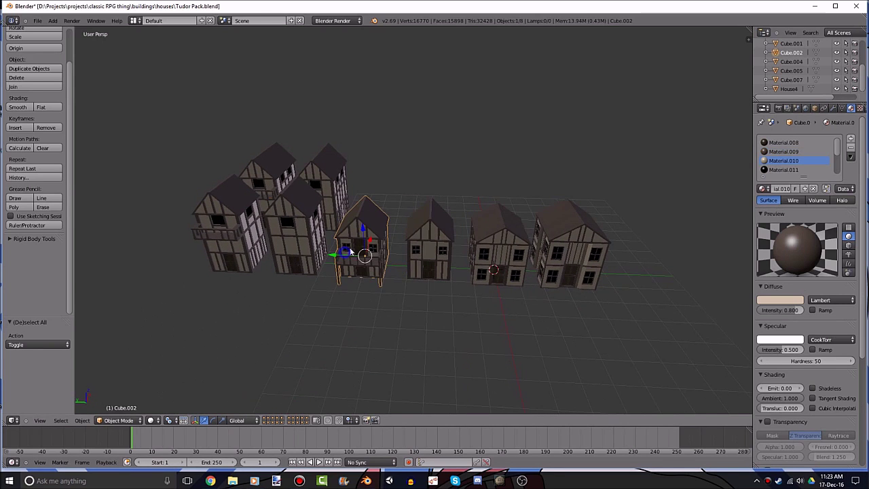
middle_drag(351, 252, 438, 252)
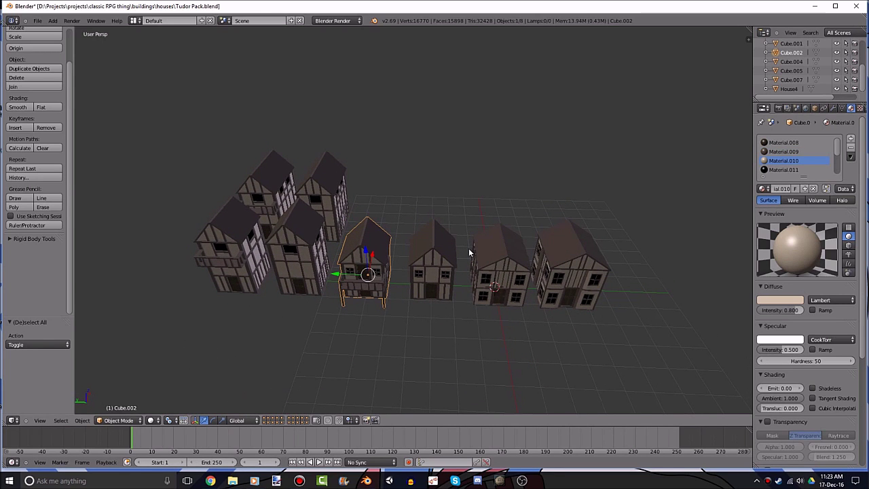